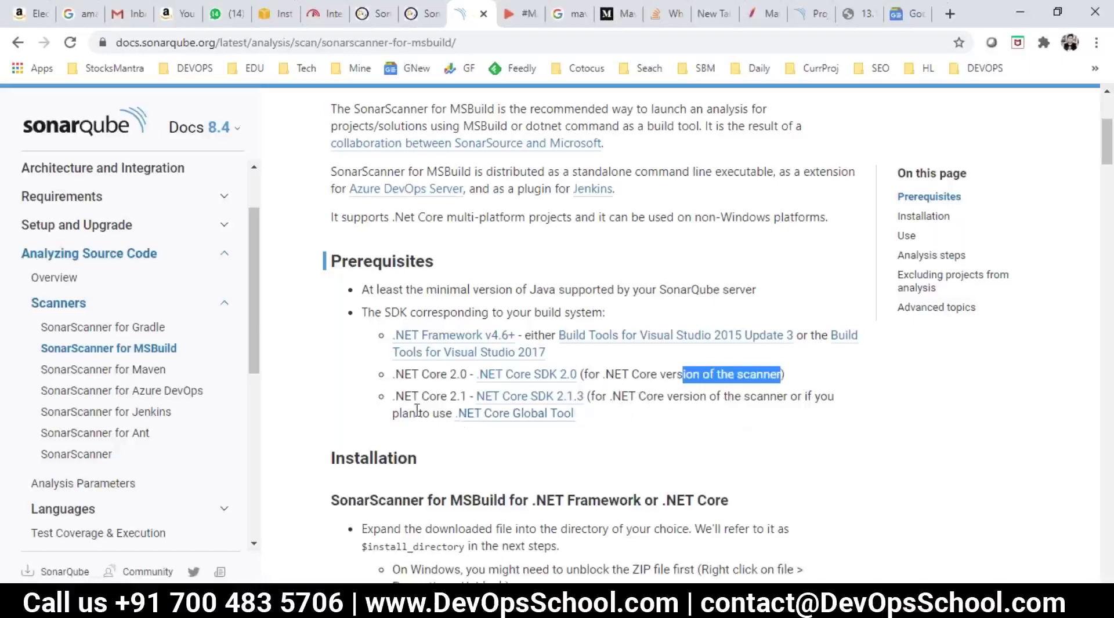
Step: Select the .NET Core 2.1 prerequisite bullet in the SonarQube MSBuild docs
left_click_drag(574, 414, 457, 414)
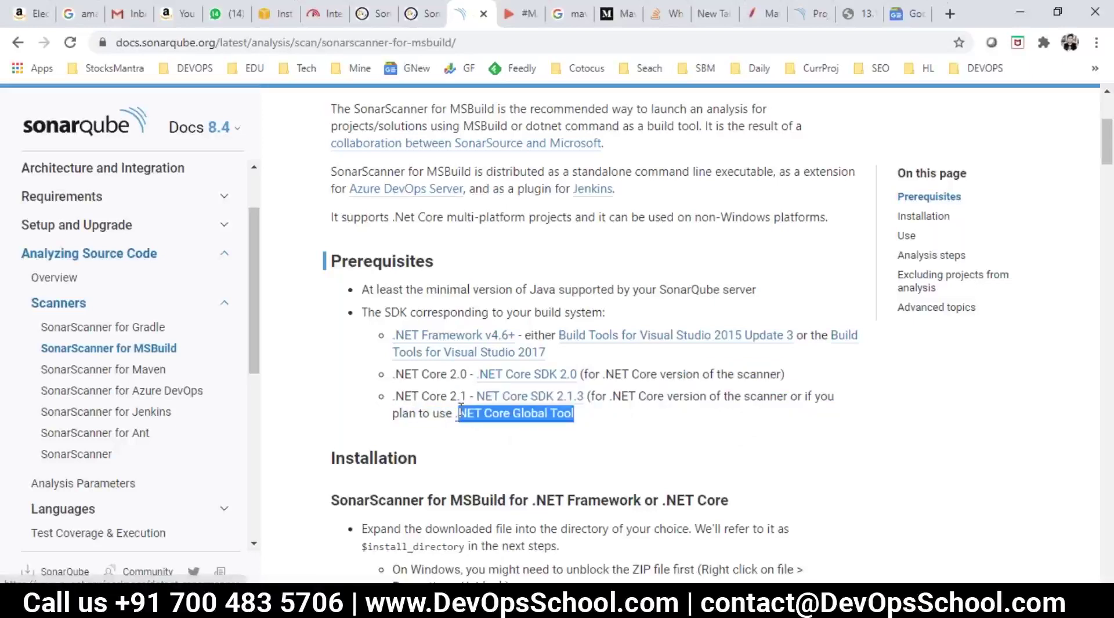
left_click_drag(461, 407, 393, 393)
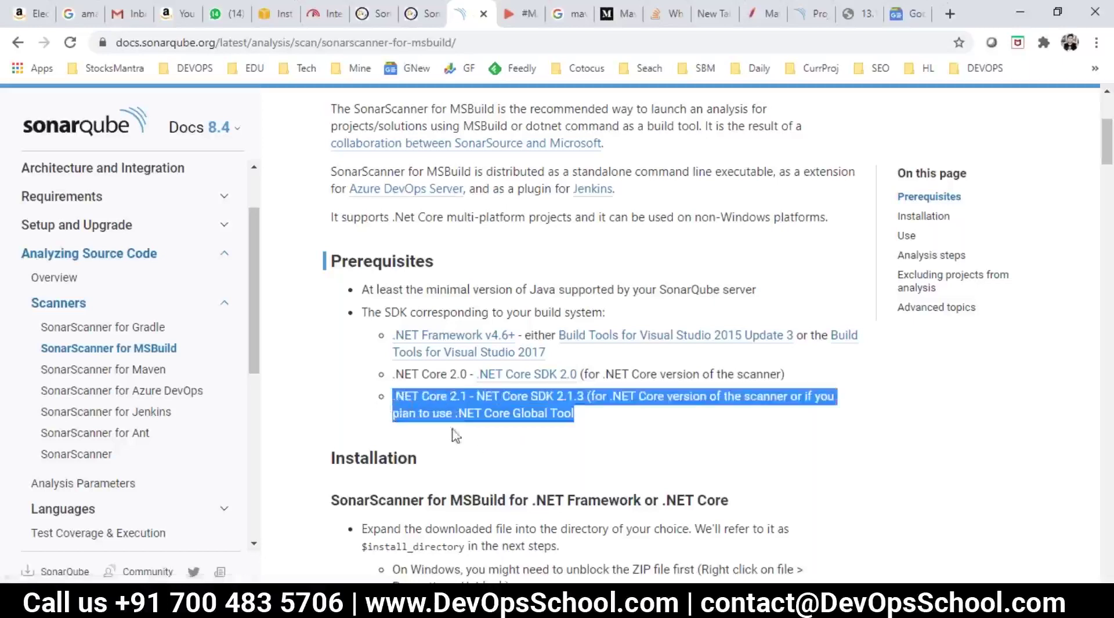
left_click(474, 452)
scroll(472, 439, "down", 4)
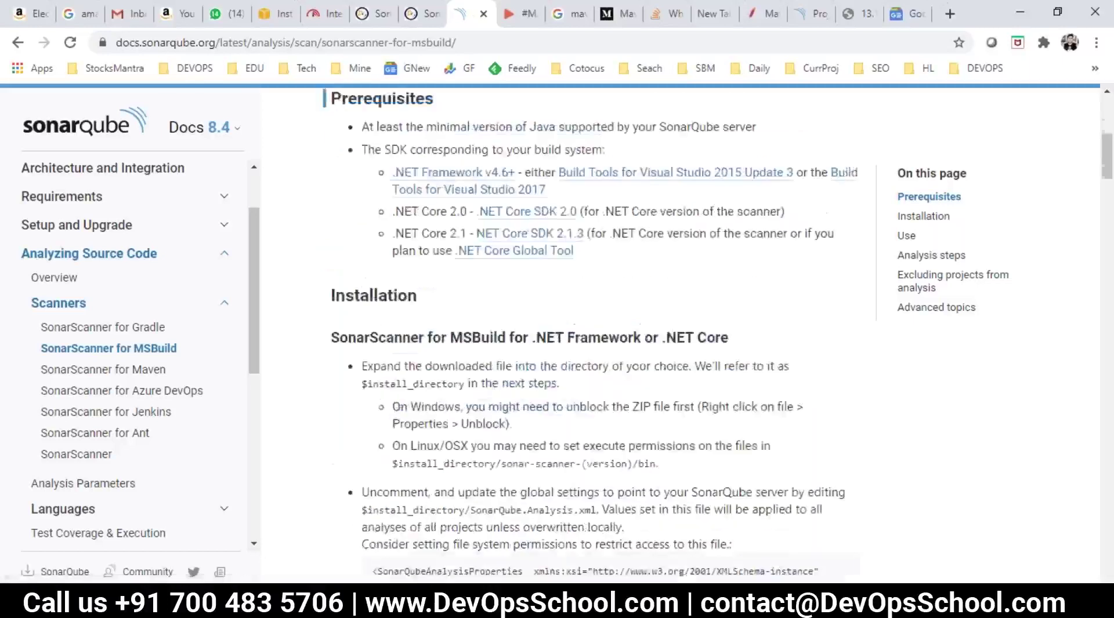
Step: Delete the pasted prerequisite lines from the Notepad notes and save
key("alt+Tab")
key("Return")
key("Return")
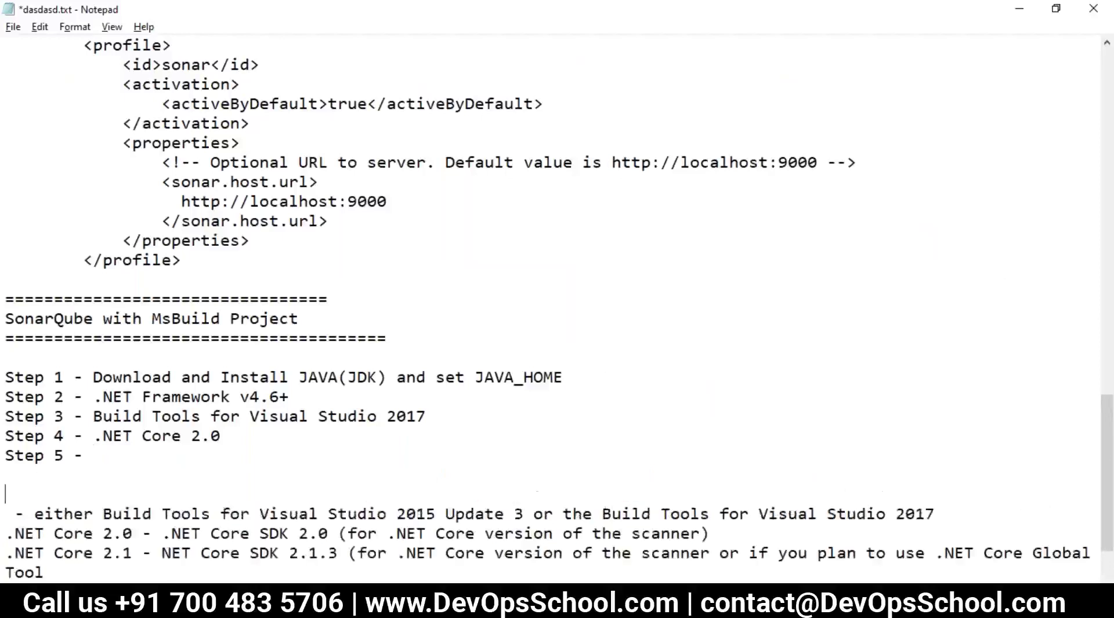
scroll(178, 518, "down", 2)
left_click_drag(166, 511, 8, 419)
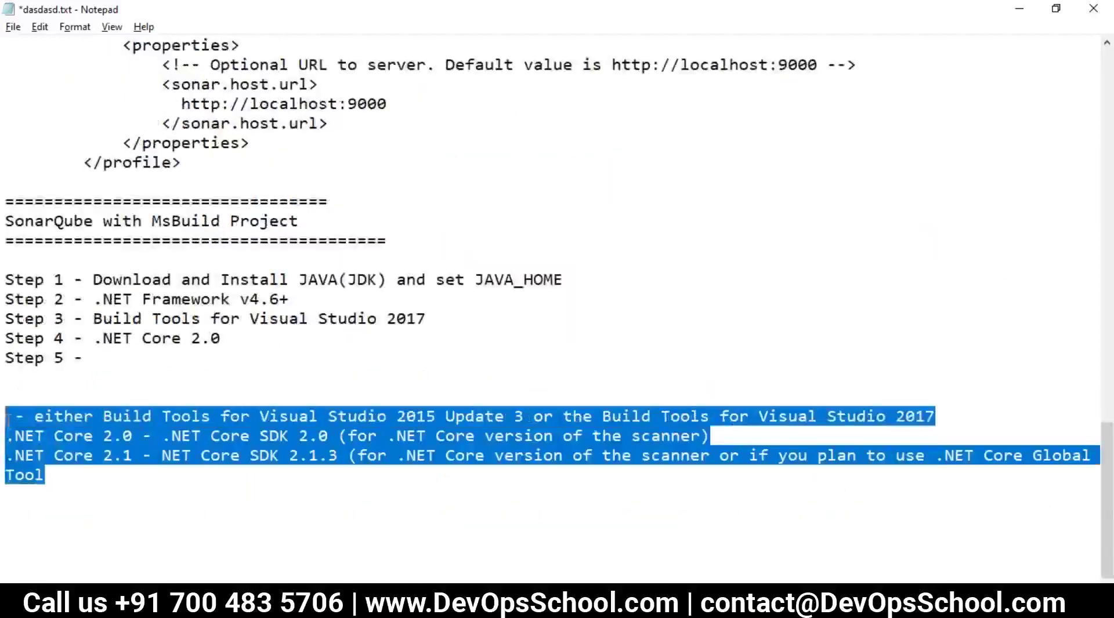
key("Delete")
key("ctrl+s")
Step: Remove the empty 'Step 5 -' line, leaving Steps 1–4, and return to the browser
left_click_drag(115, 459, 8, 458)
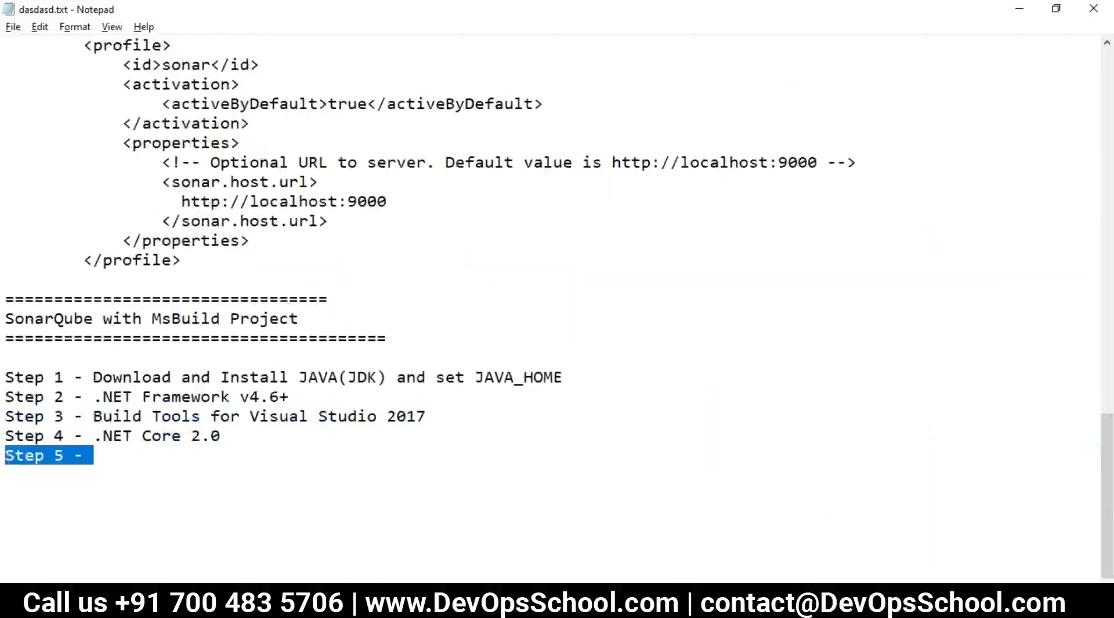
key("Delete")
left_click_drag(289, 486, 6, 396)
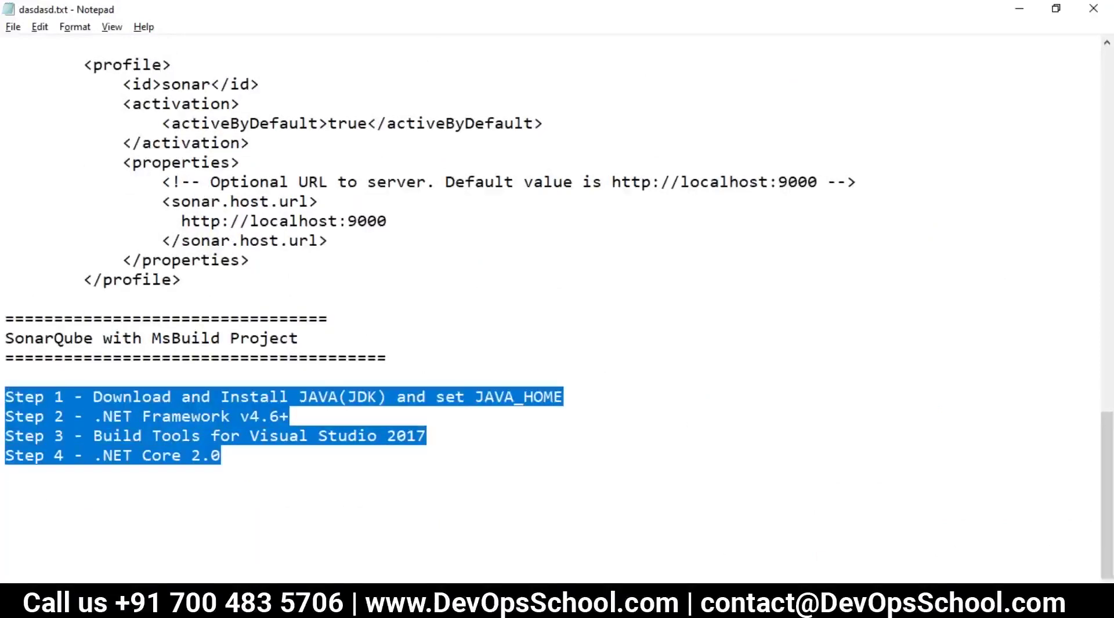
key("alt+Tab")
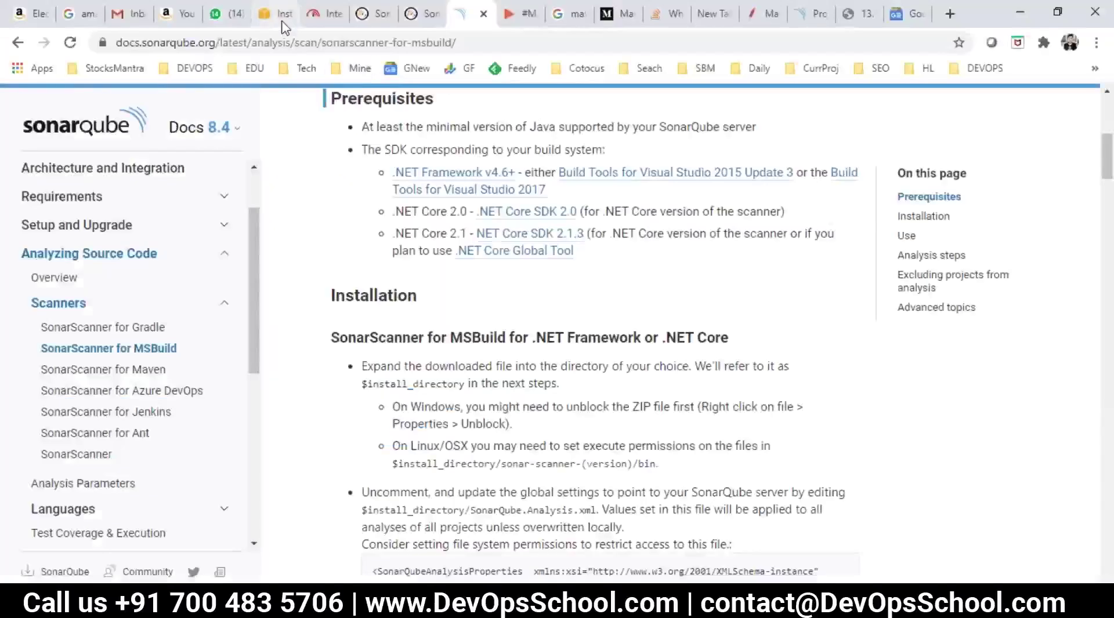
left_click(282, 20)
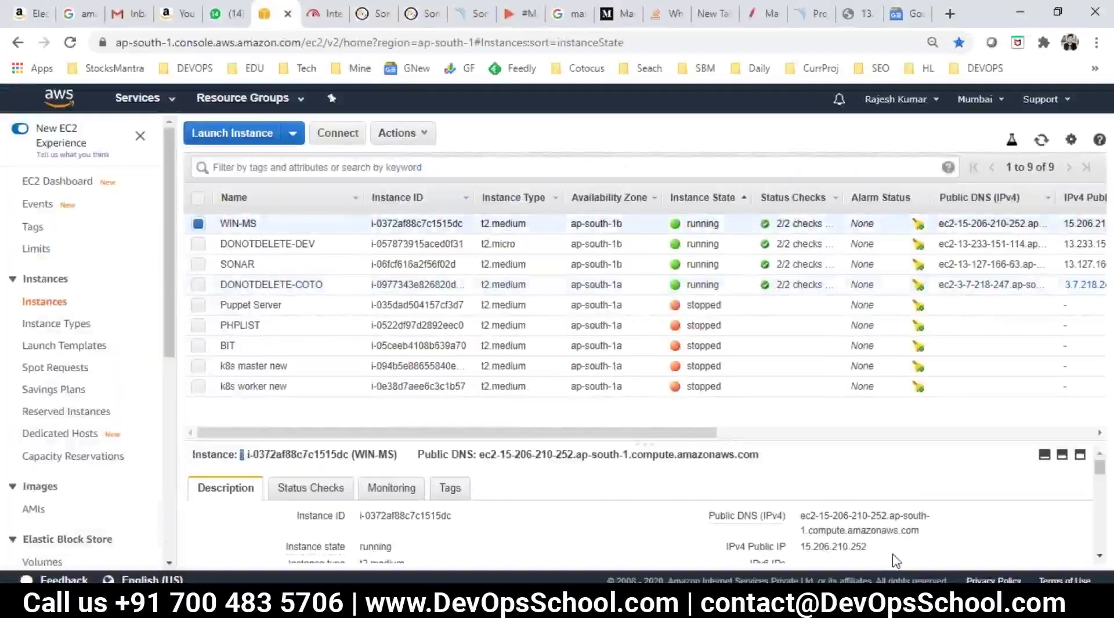
Step: Paste the WIN-MS public IP into the notes on a new line below Step 4
left_click(878, 547)
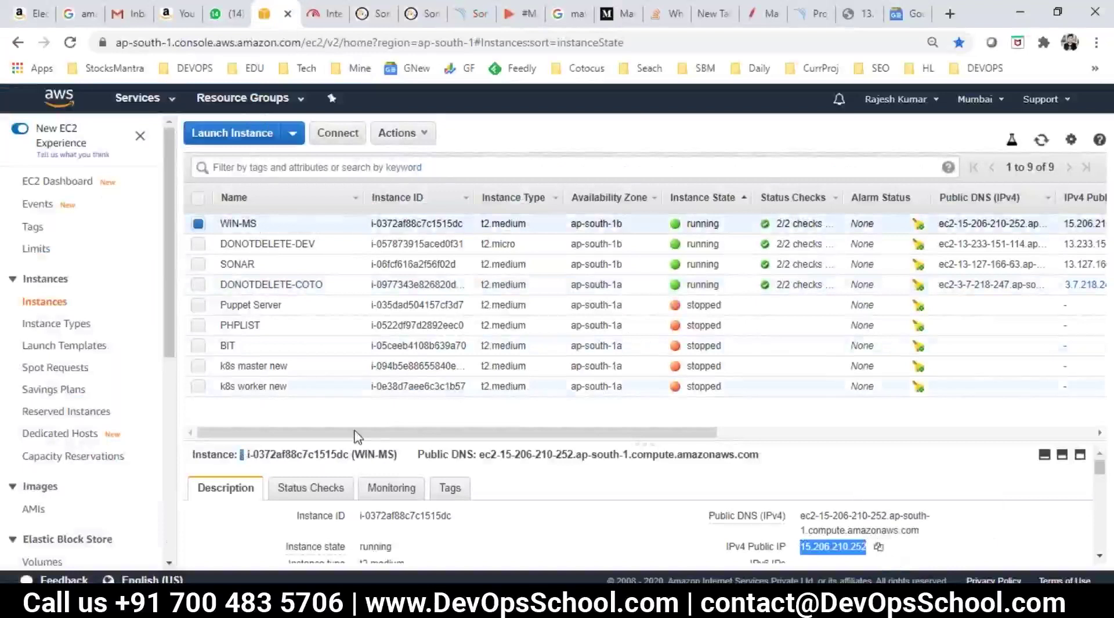
key("alt+Tab")
key("ctrl+v")
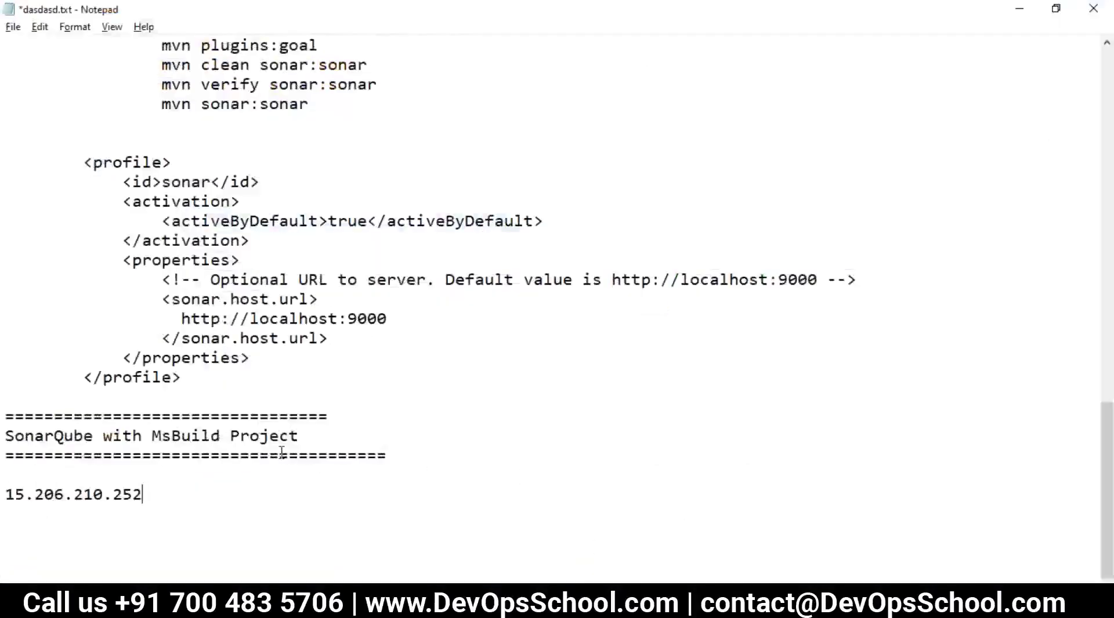
key("ctrl+z")
left_click(94, 563)
key("ctrl+v")
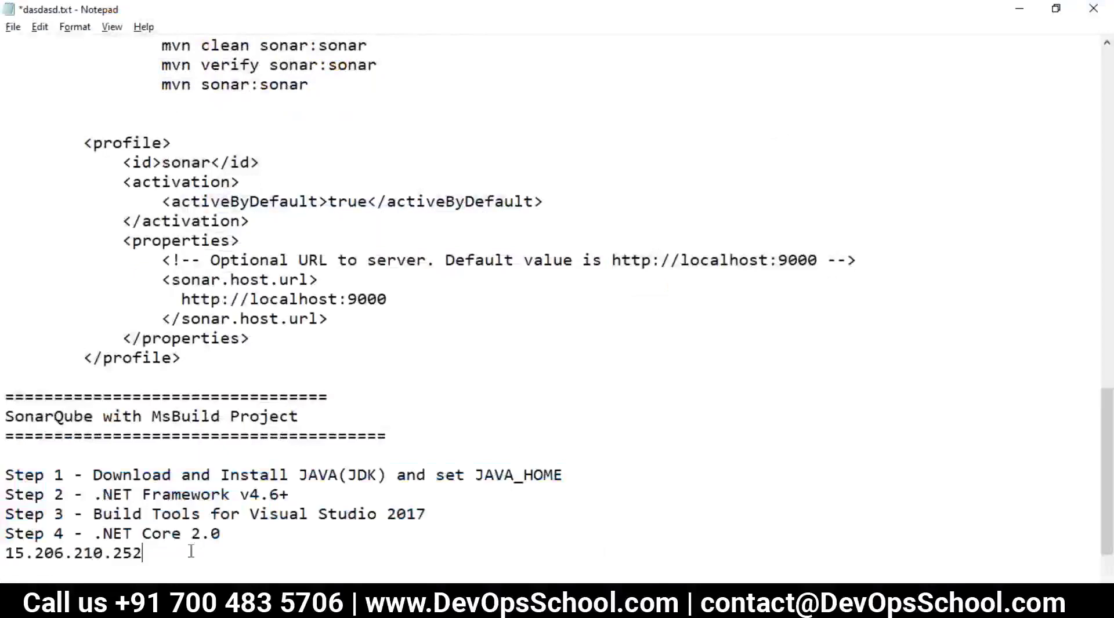
key("Return")
Step: Decrypt the WIN-MS Administrator password using the Mumbai key pair .pem file from the keys folder
key("alt+Tab")
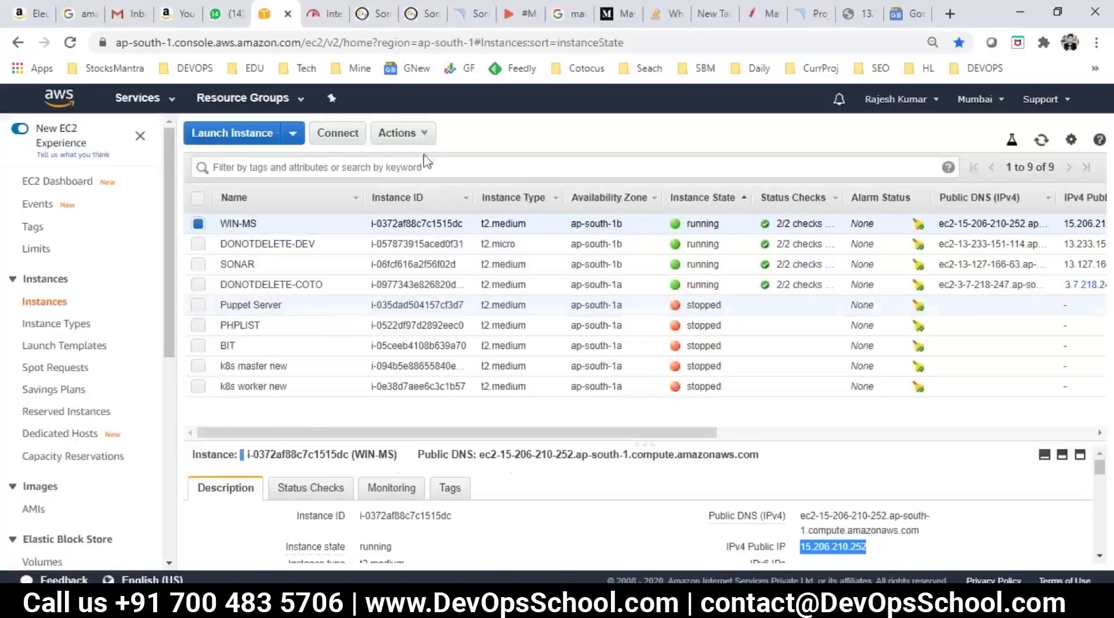
left_click(323, 139)
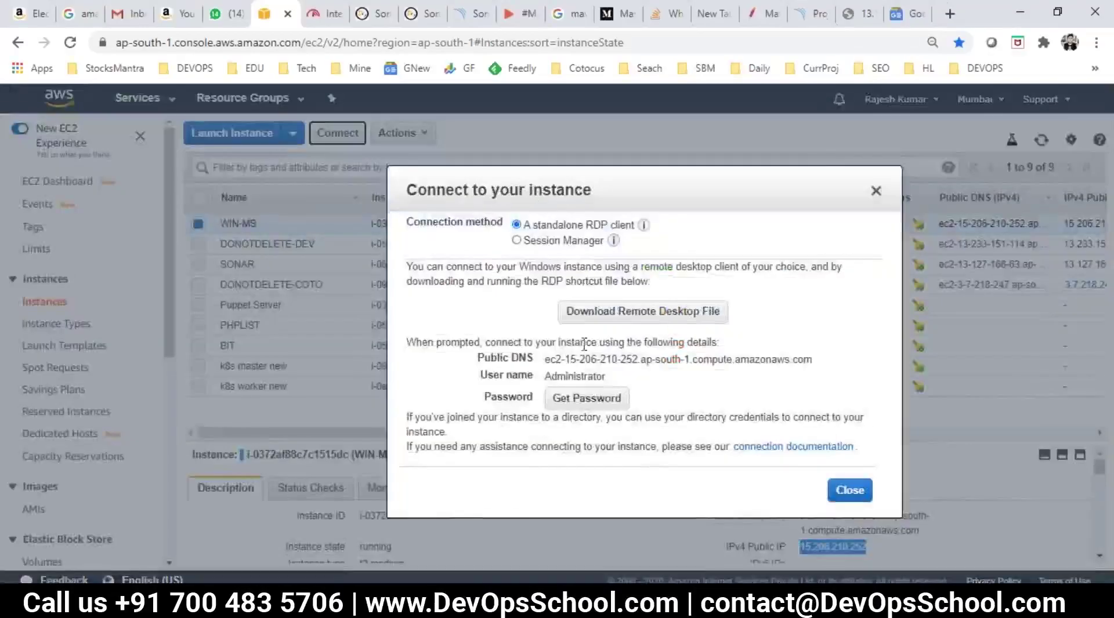
left_click(584, 400)
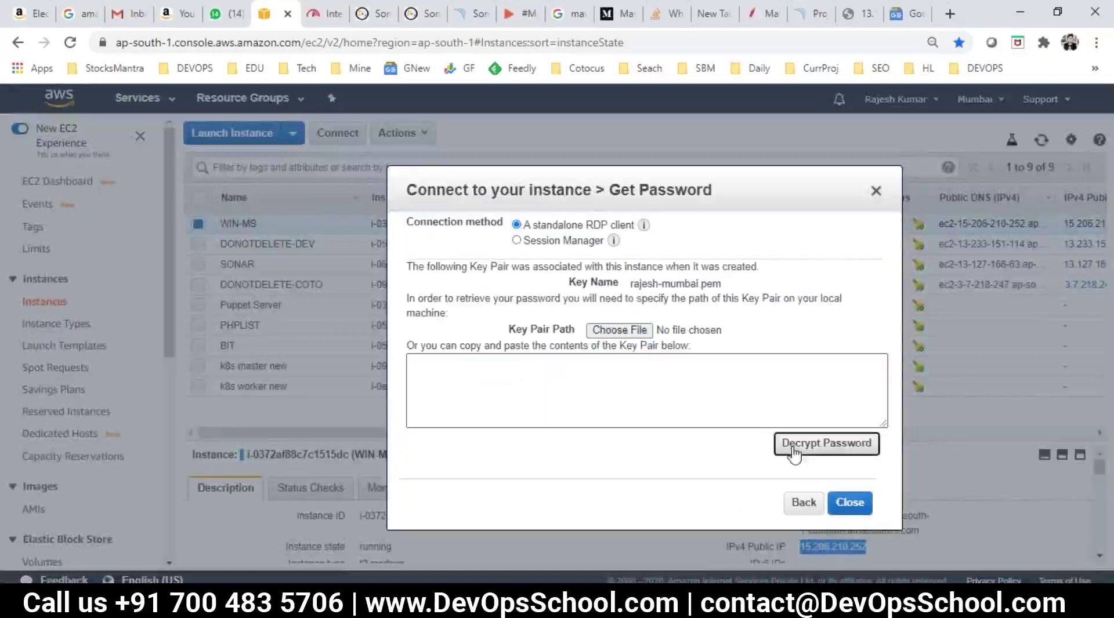
left_click(790, 451)
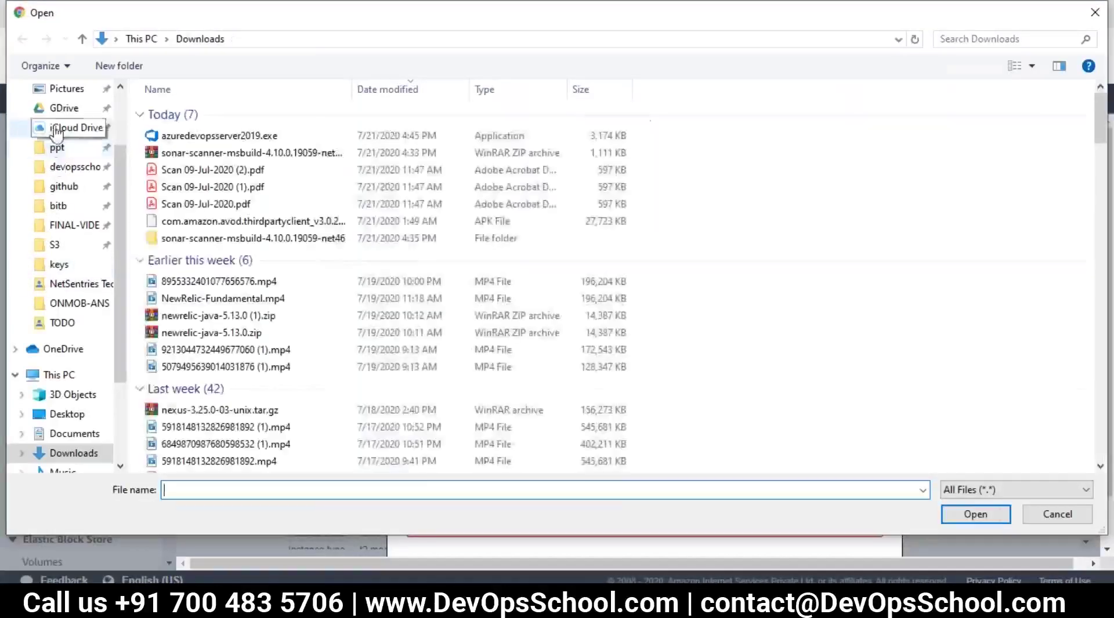
left_click(56, 116)
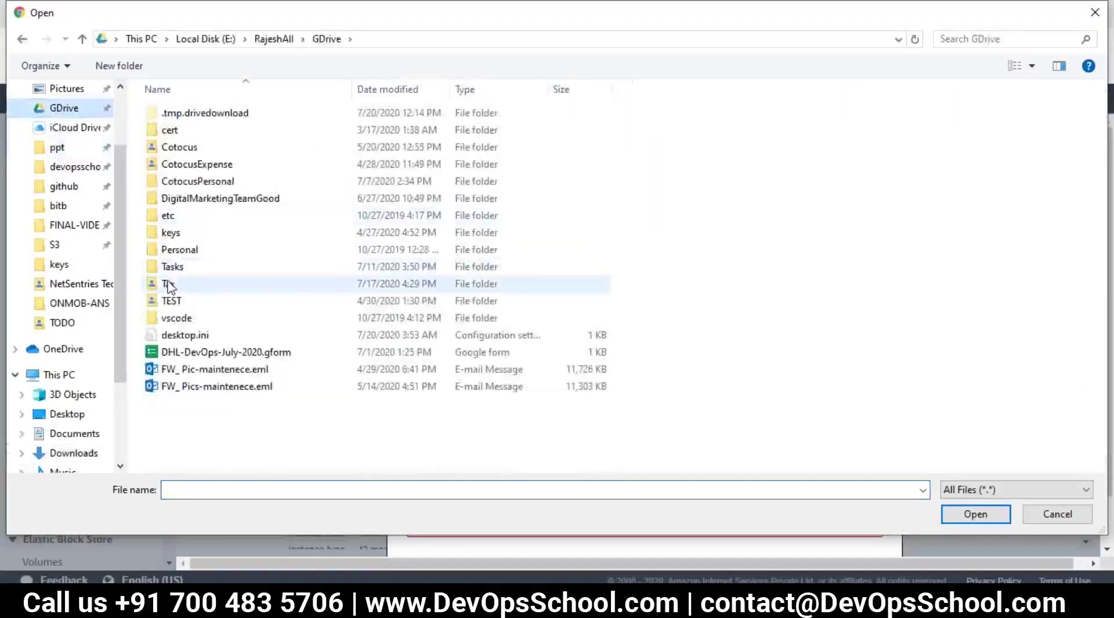
double_click(169, 232)
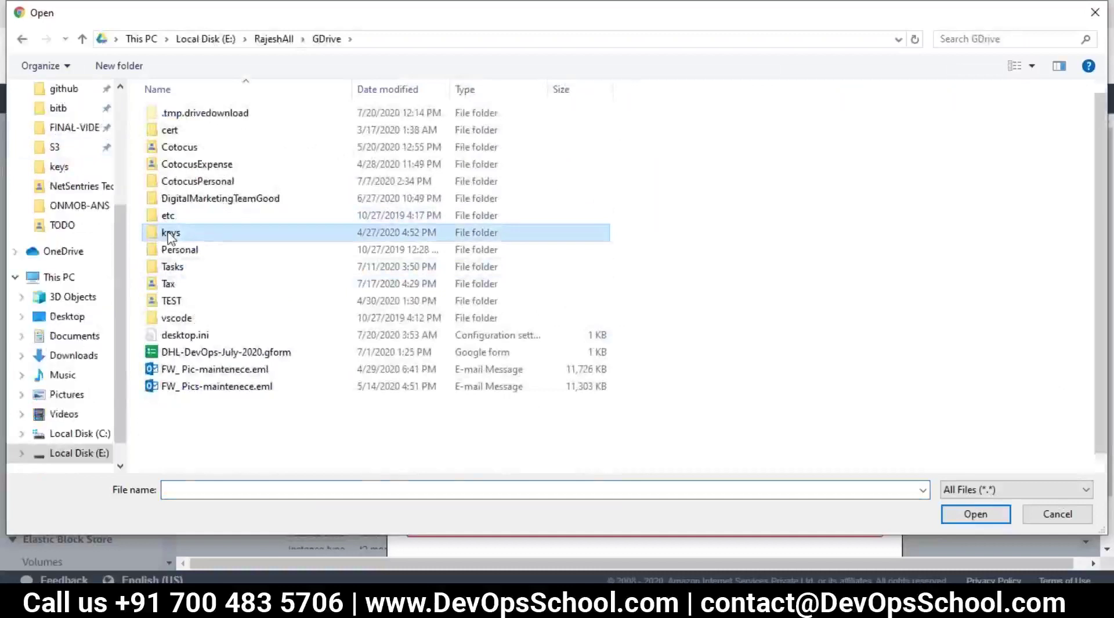
left_click(208, 444)
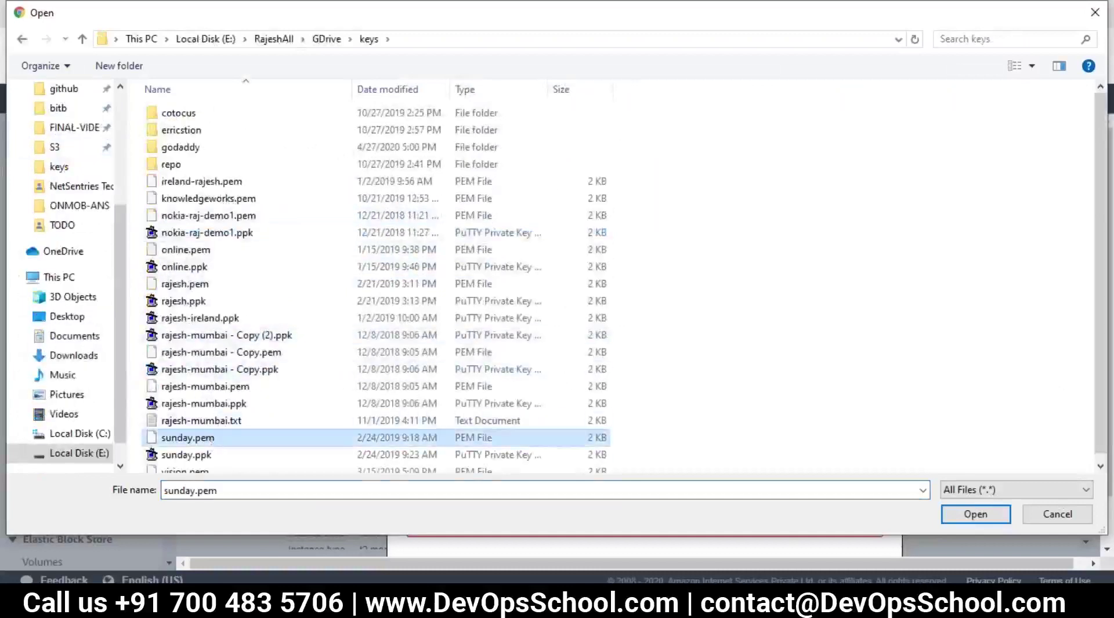
left_click(272, 387)
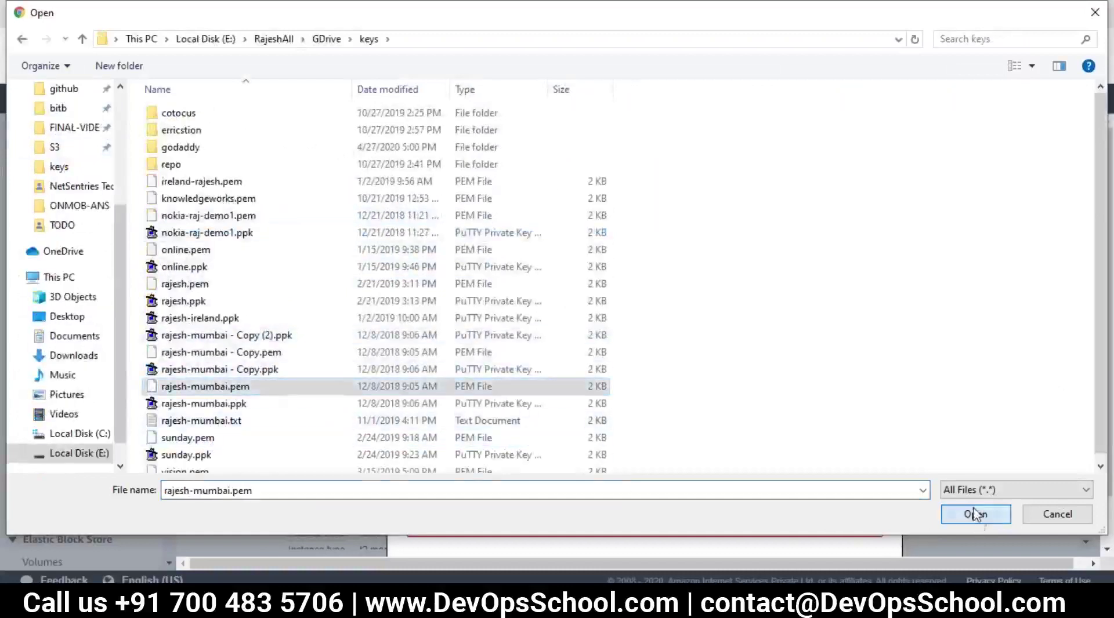
left_click(980, 515)
left_click(812, 444)
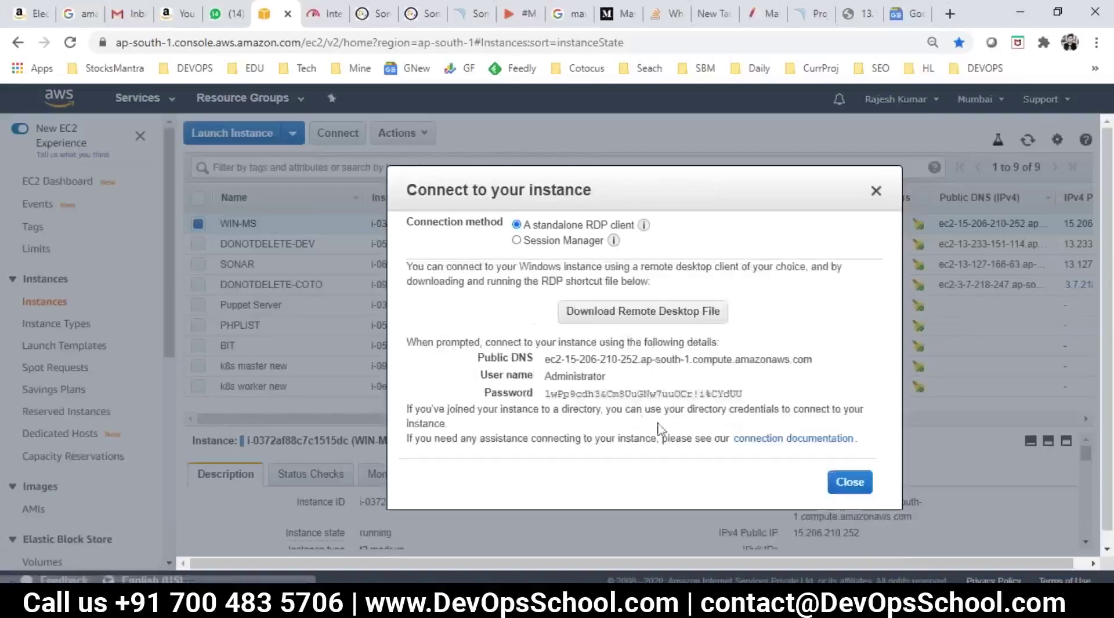
Step: Paste the DNS, Administrator user name and password into the notes below the IP
left_click_drag(766, 400, 477, 352)
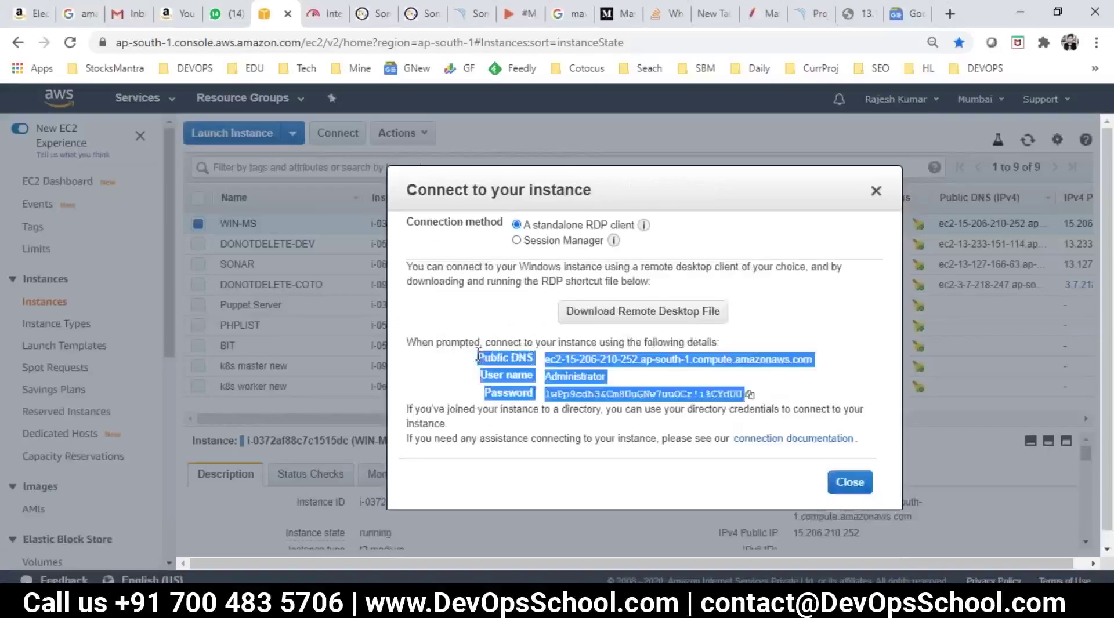
key("alt+Tab")
left_click(284, 500)
key("ctrl+v")
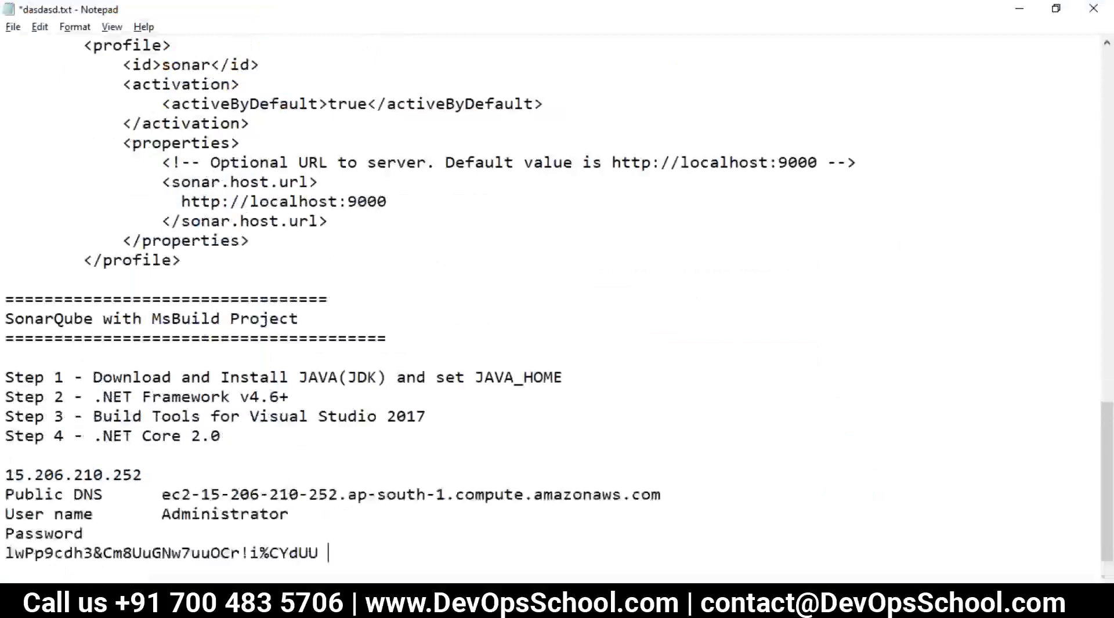
scroll(284, 500, "down", 1)
Step: Launch Remote Desktop Connection from the Run box via 'ms' suggestions
key("super+r")
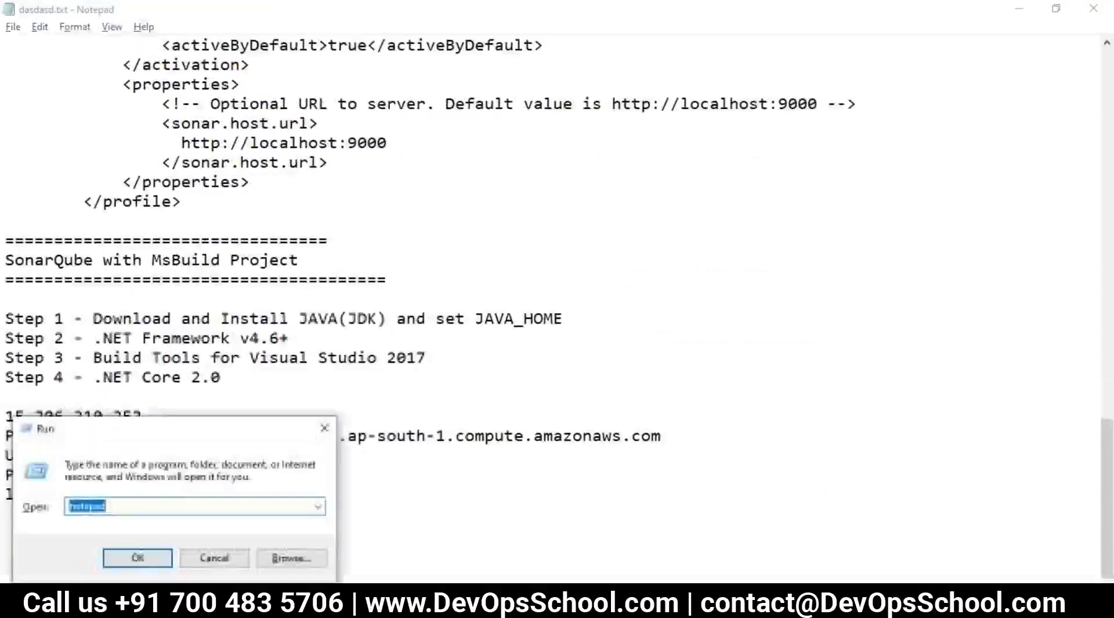
type("ms")
key("Down")
key("Down")
key("Down")
key("Down")
key("Down")
key("Down")
key("Down")
key("Down")
key("Down")
key("Down")
key("Down")
key("Down")
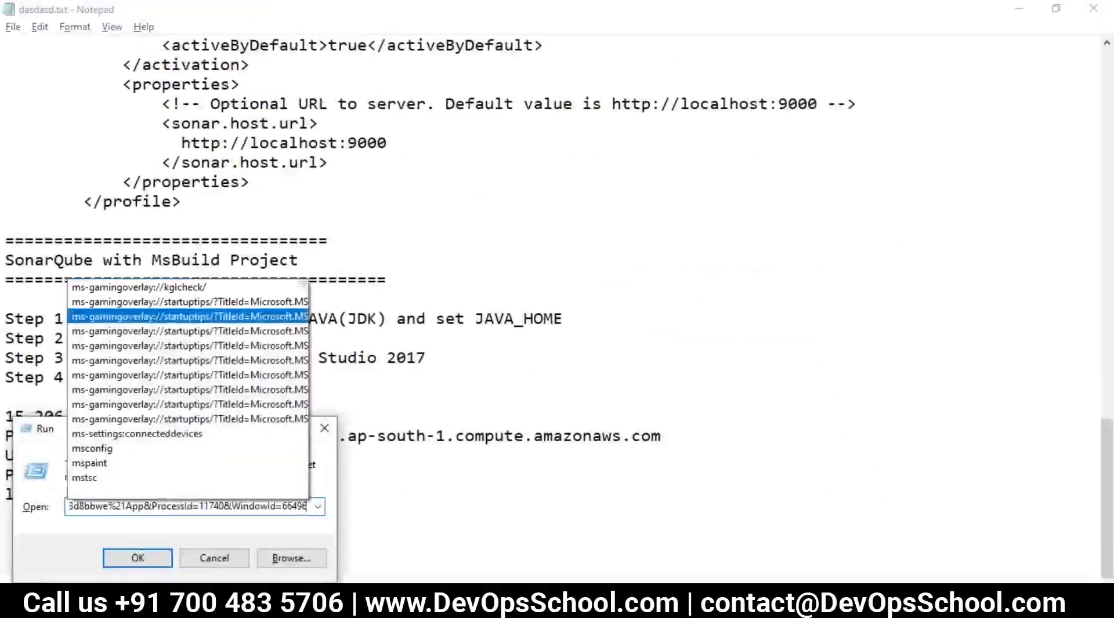
key("Down")
key("Down")
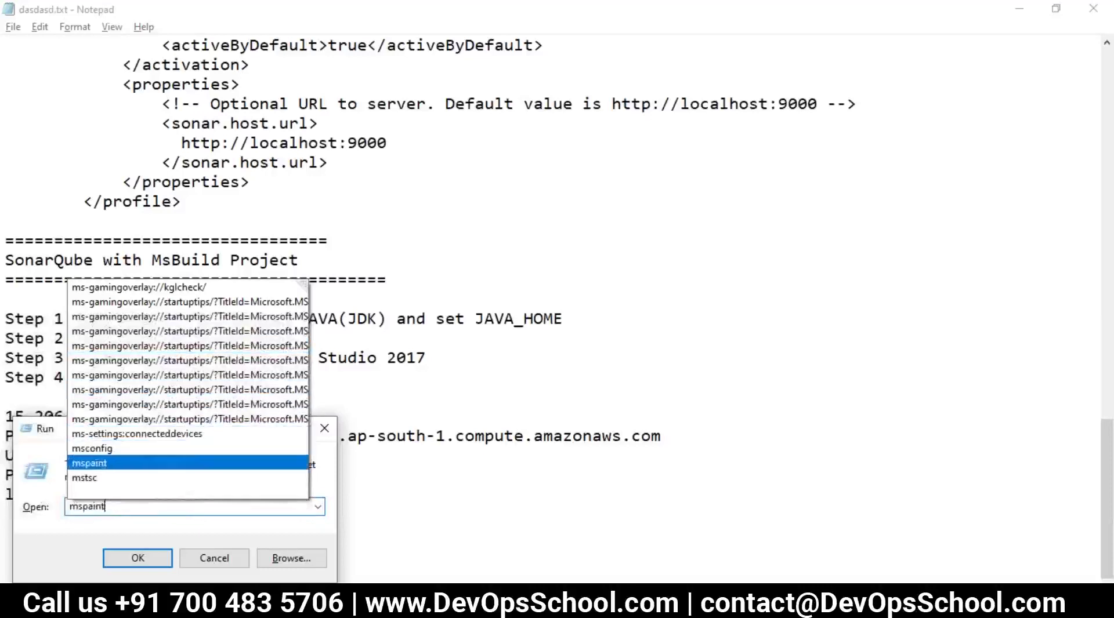
key("Return")
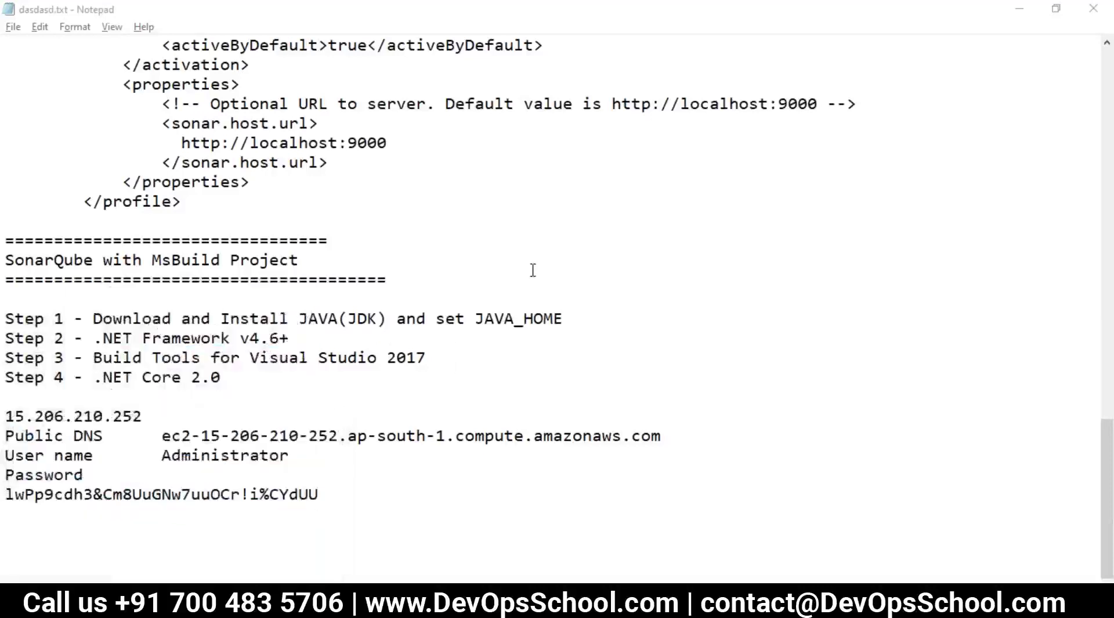
Step: Connect to computer 15.206.210.252, copied from the notes
key("alt+Tab")
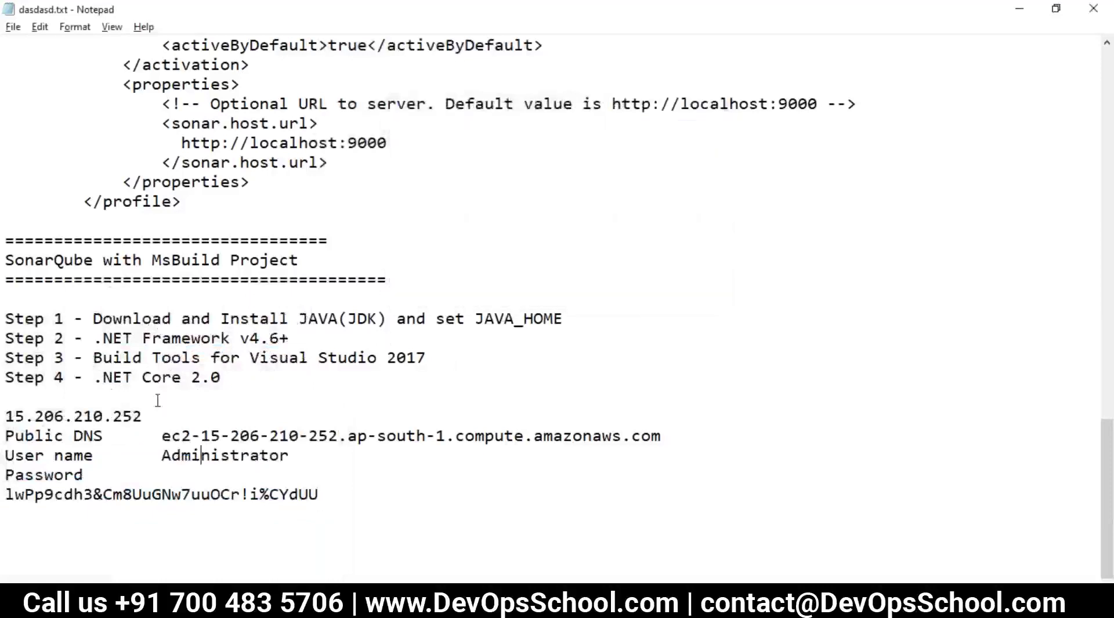
left_click_drag(143, 417, 7, 416)
key("ctrl+c")
key("alt+Tab")
key("ctrl+v")
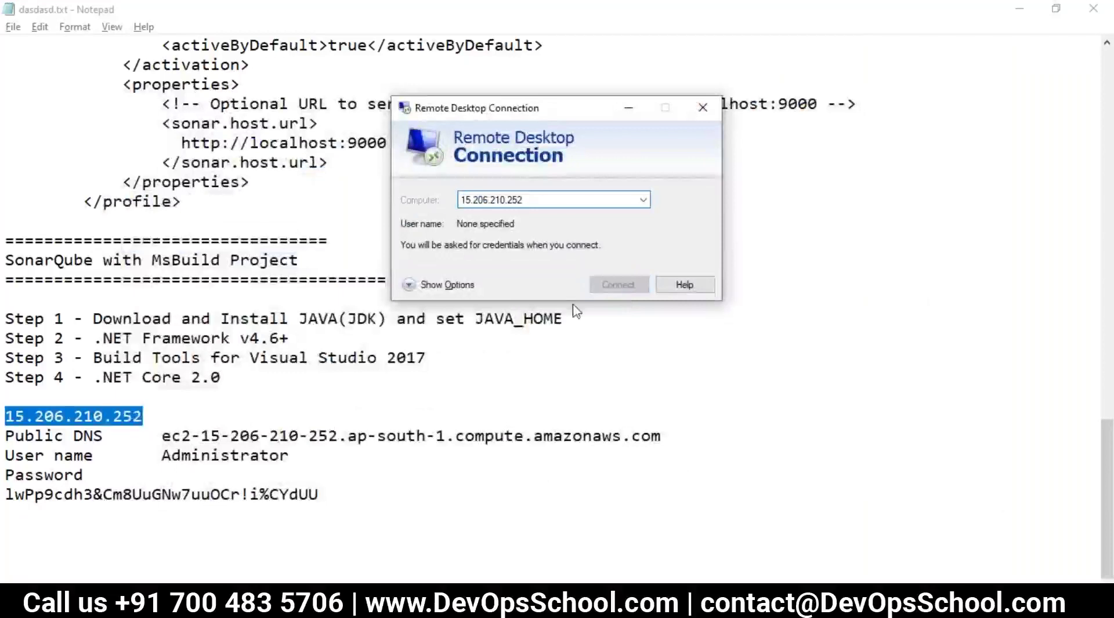
key("Return")
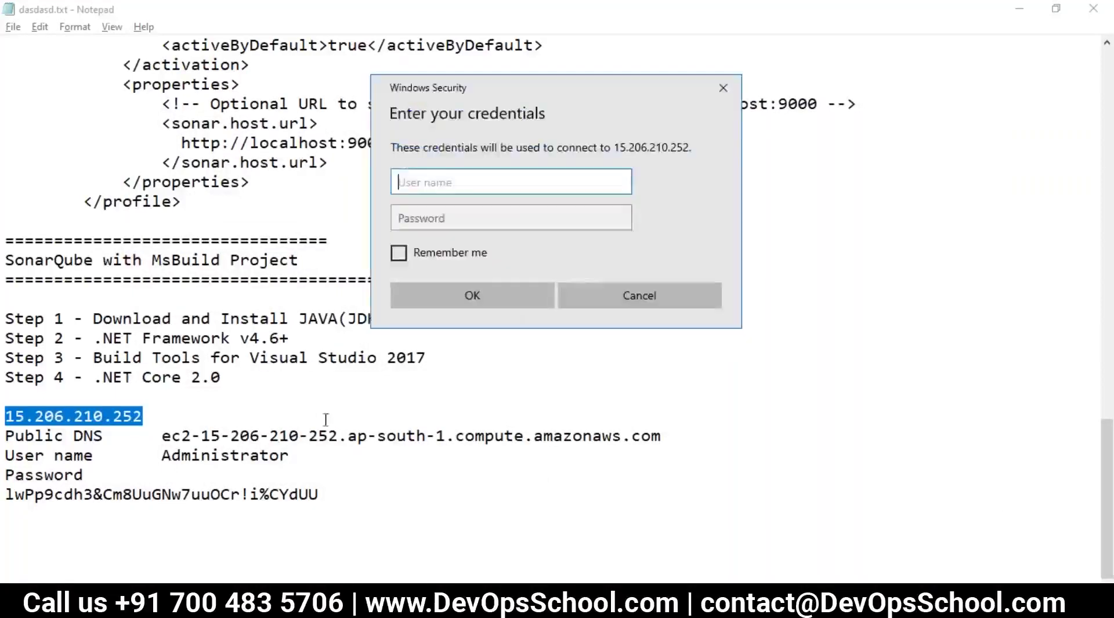
Step: Enter the Administrator user name from the notes into Windows Security
left_click(326, 420)
double_click(249, 455)
key("ctrl+c")
key("alt+Tab")
key("ctrl+v")
left_click(348, 457)
Step: Enter the decrypted password, submit, and accept the certificate warning
left_click(68, 513)
left_click_drag(8, 512, 8, 503)
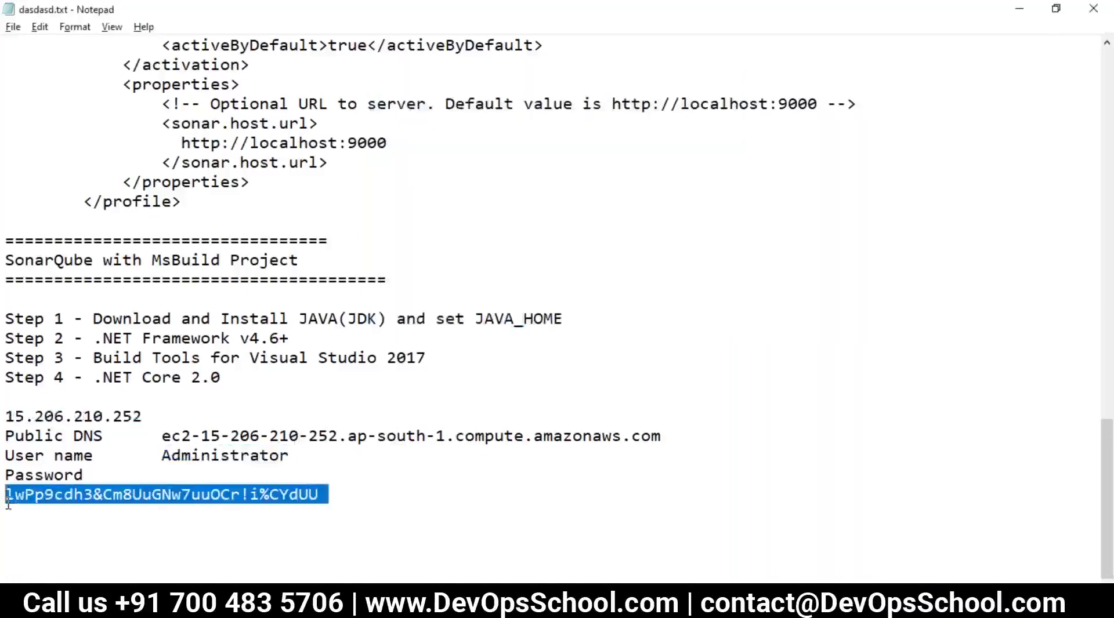
left_click_drag(319, 494, 8, 487)
key("ctrl+c")
key("alt+Tab")
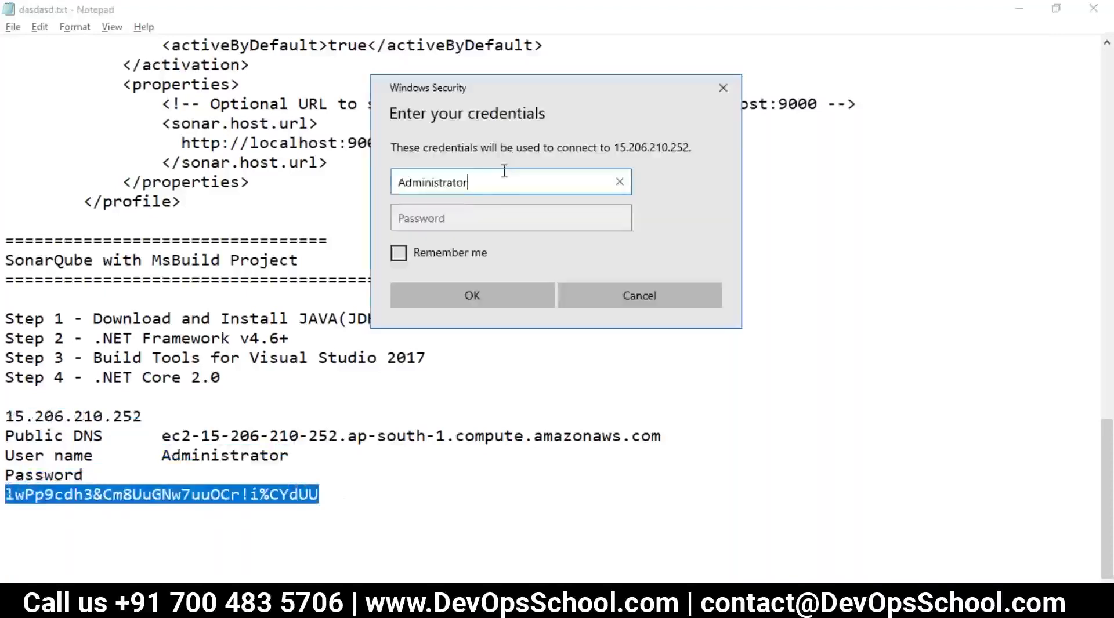
key("Tab")
key("ctrl+v")
left_click(469, 299)
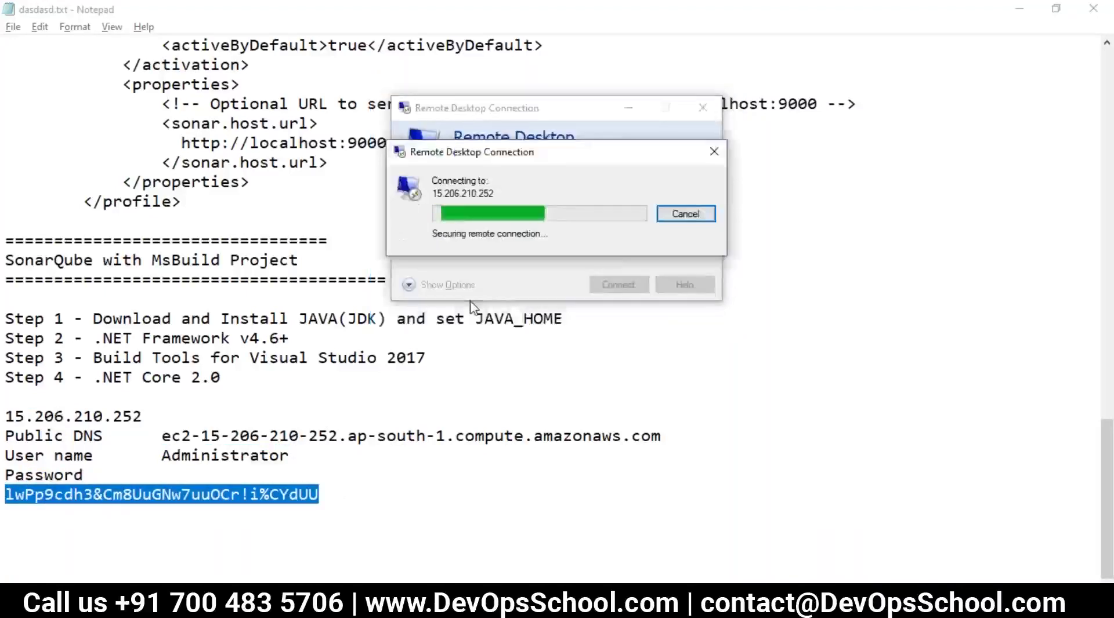
left_click(606, 337)
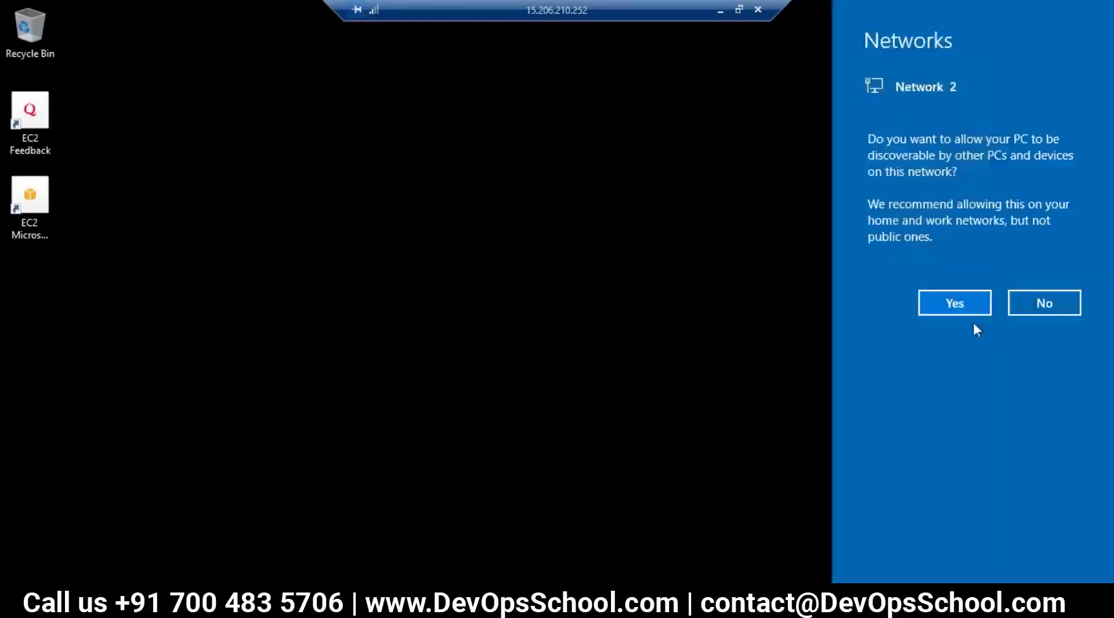
Step: Allow network discovery and show Local Server properties in Server Manager
left_click(963, 303)
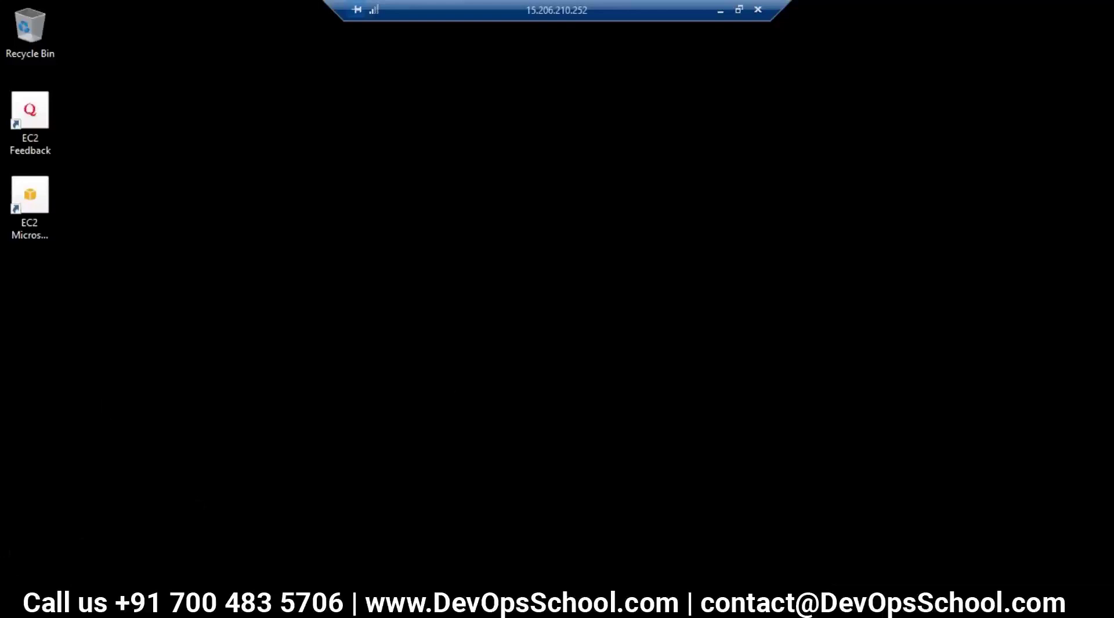
key("super+s")
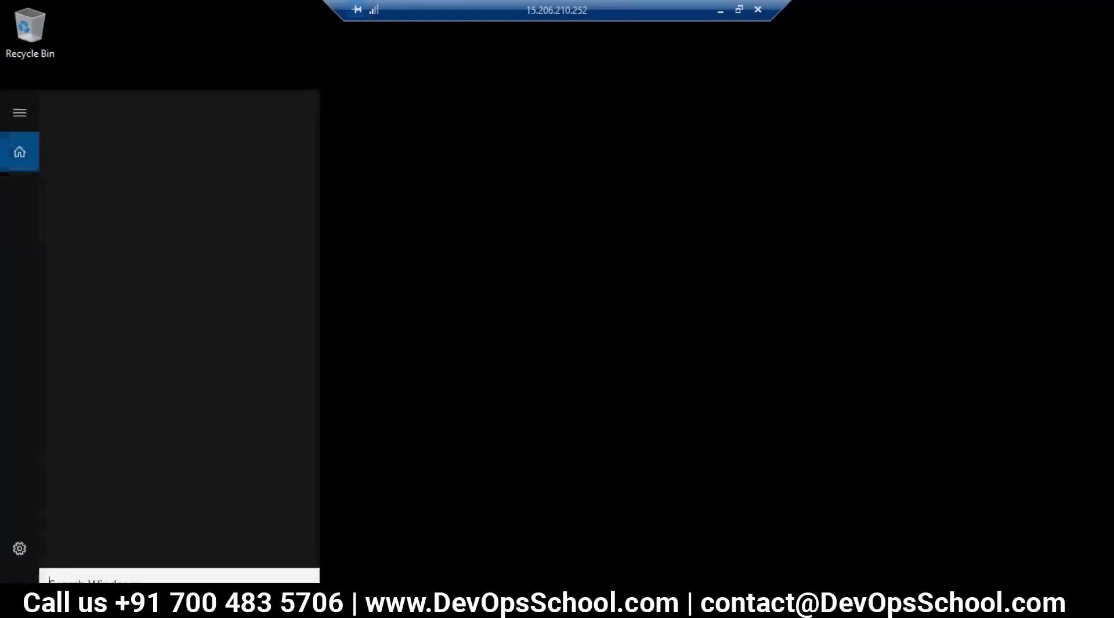
type("s")
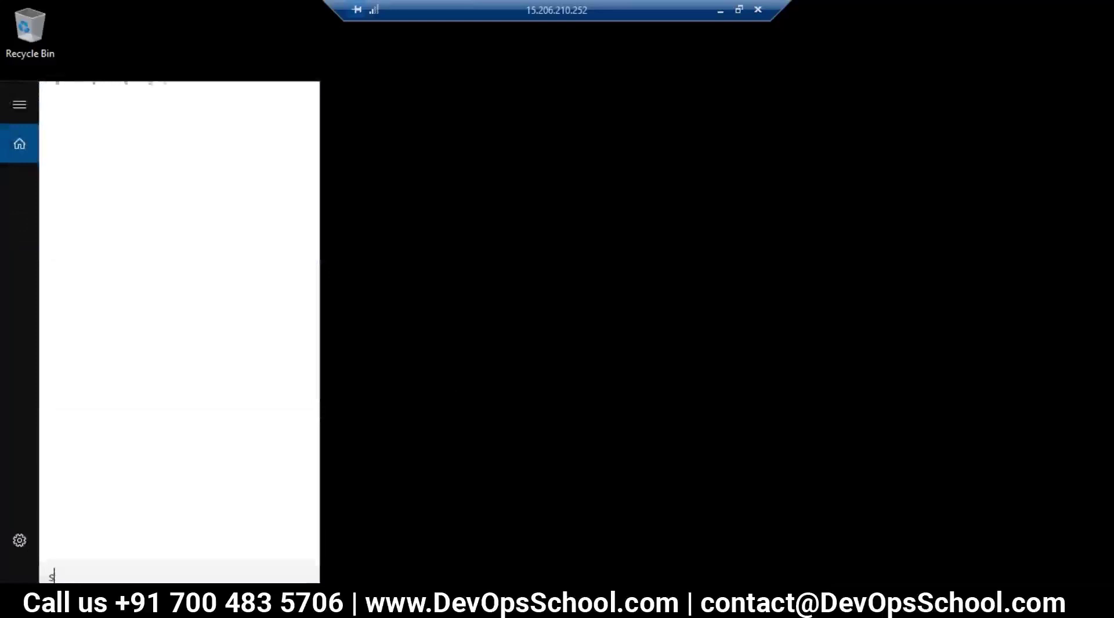
type("er")
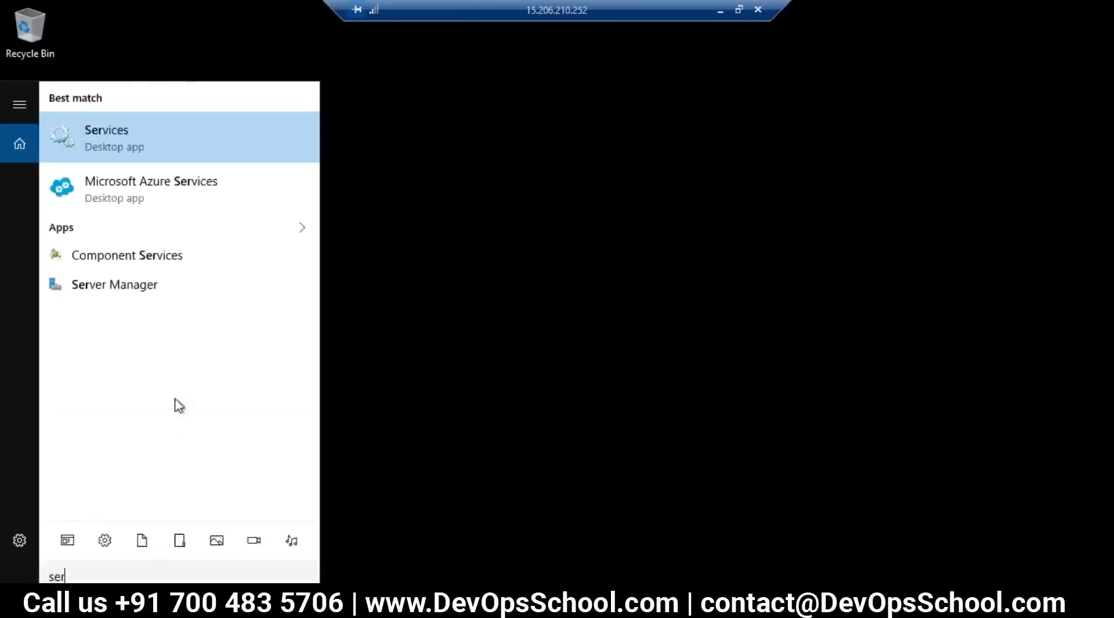
left_click(120, 287)
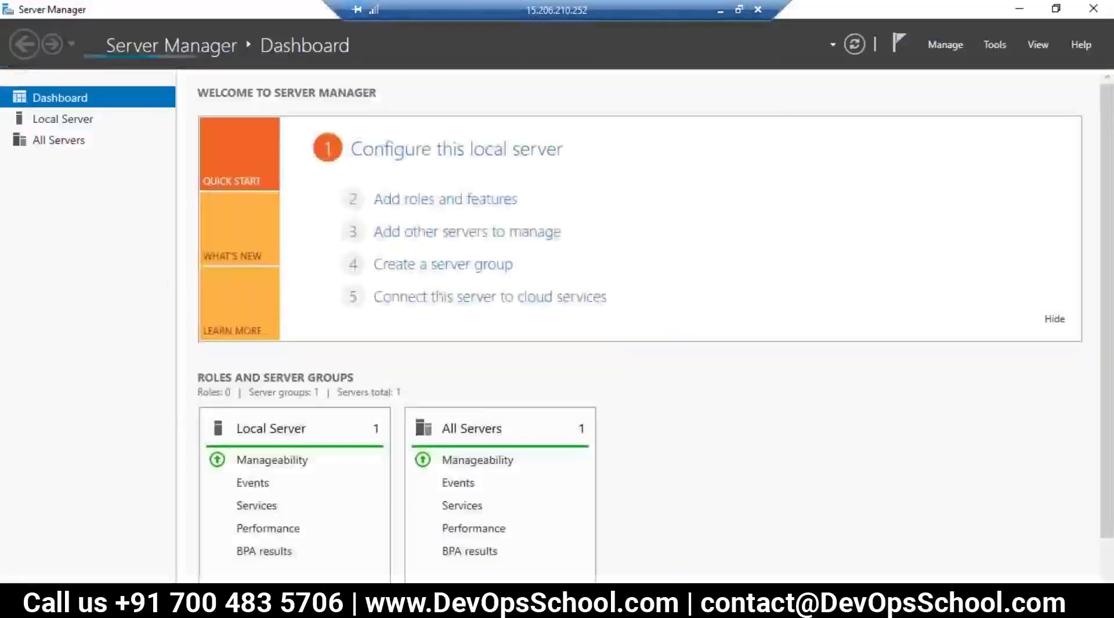
left_click(61, 119)
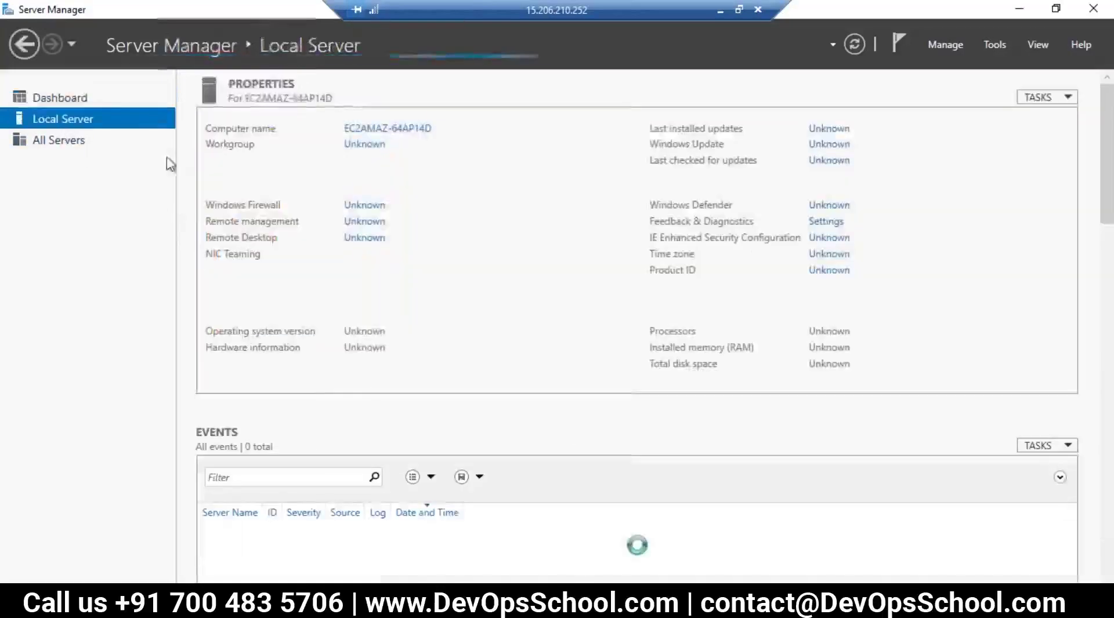
Step: Set IE Enhanced Security Configuration Off for both Administrators and Users
left_click(829, 238)
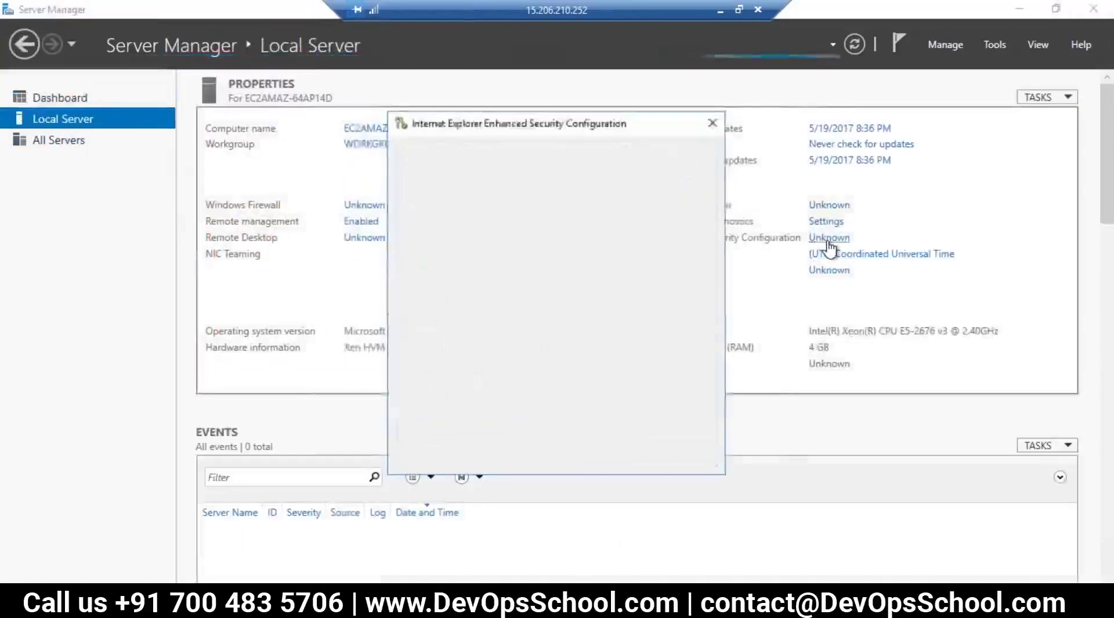
left_click(463, 284)
left_click(462, 380)
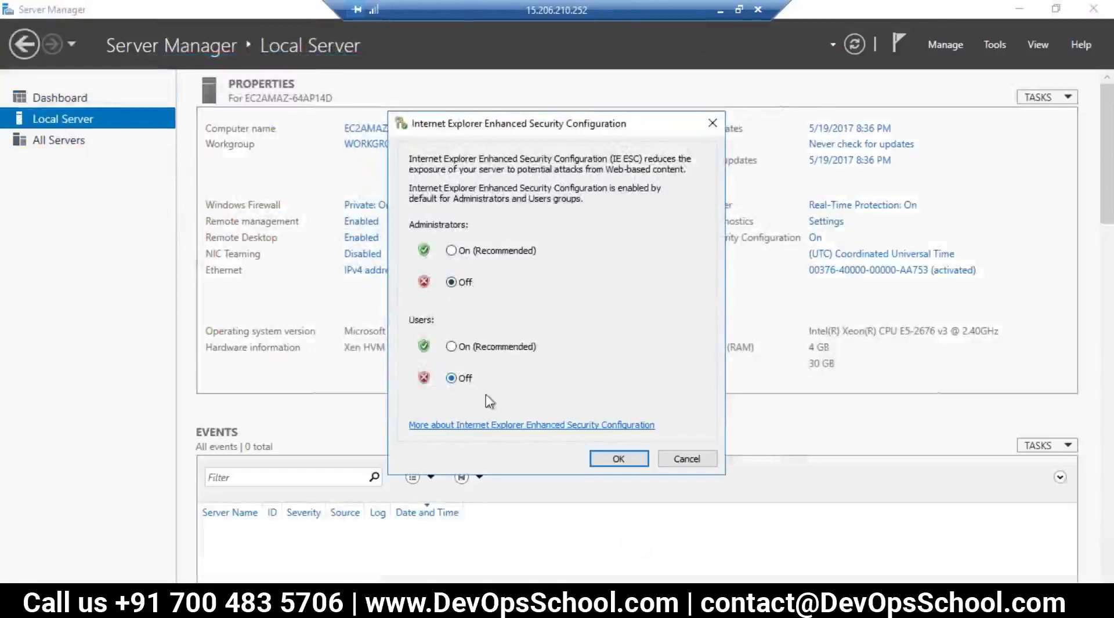
left_click(618, 459)
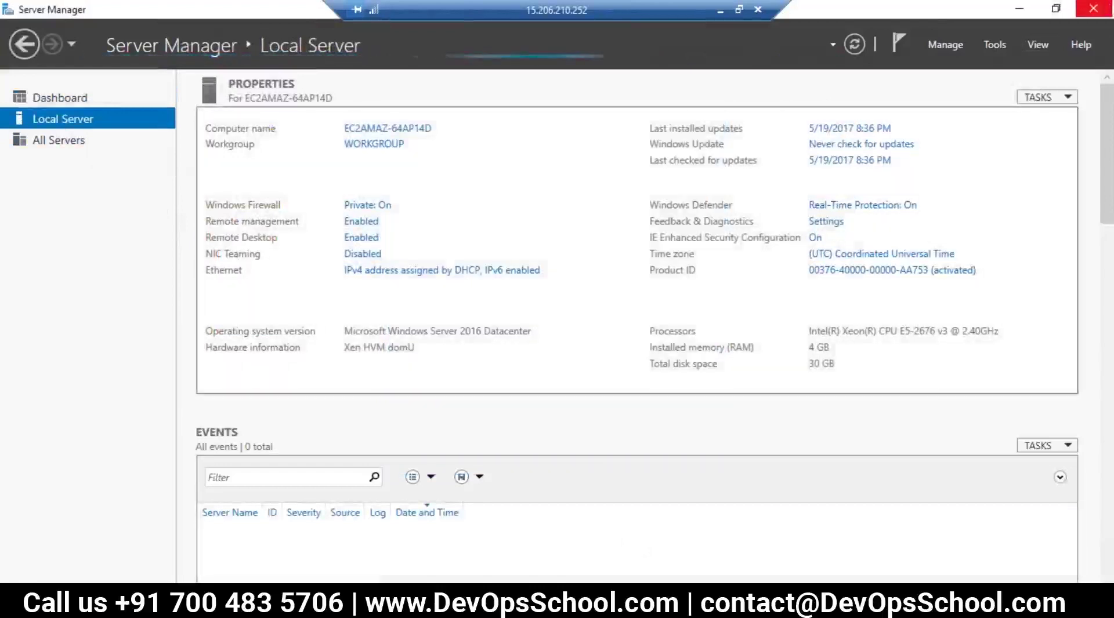
Step: Close Server Manager, accept recommended Internet Explorer 11 settings, and maximize the browser
left_click(1093, 8)
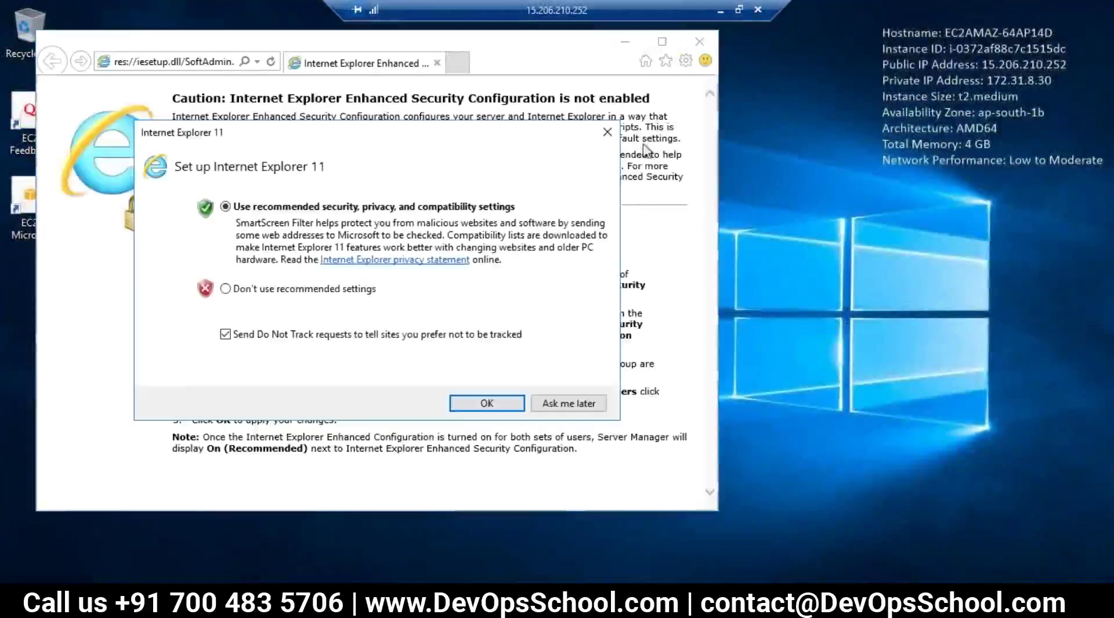
left_click(464, 402)
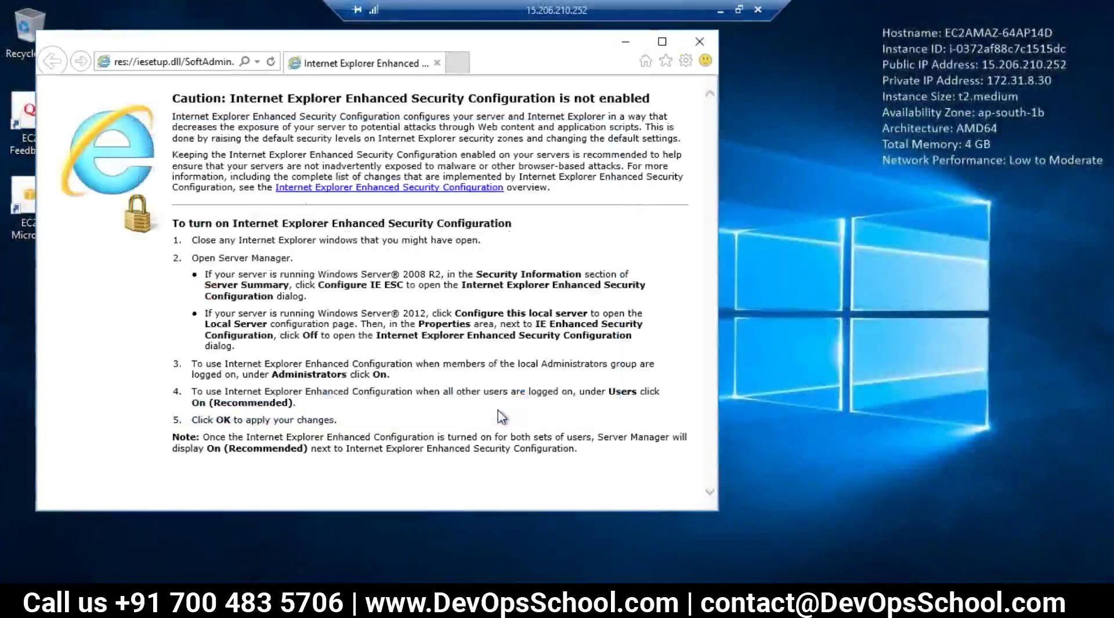
left_click(663, 49)
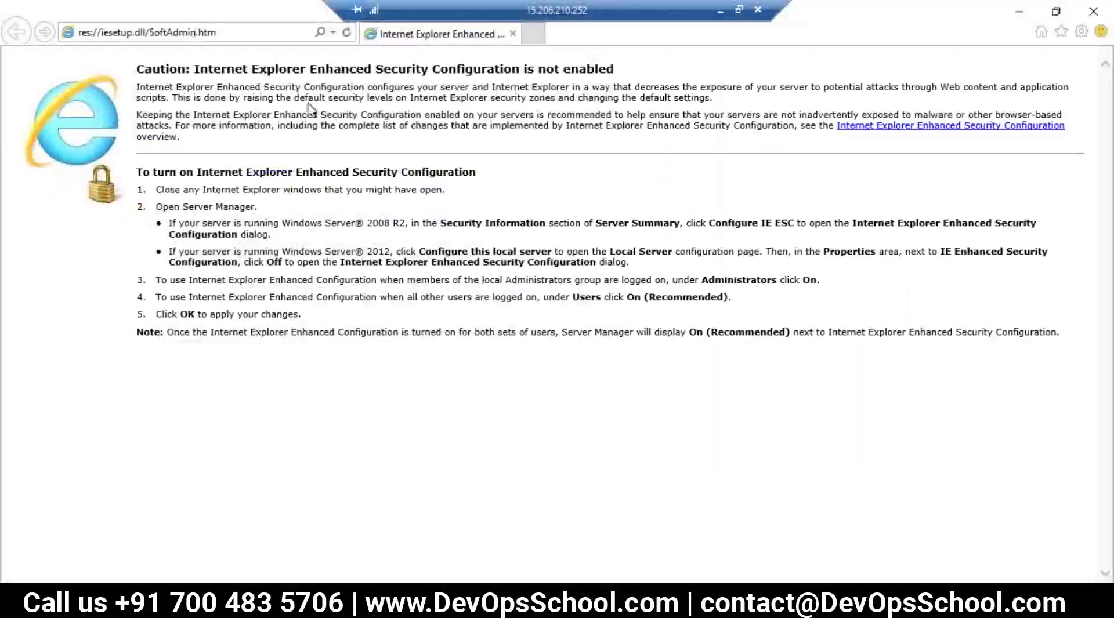
Step: Search 'java 11 dk' and open Oracle's Java SE Development Kit 11 downloads page
type("ava")
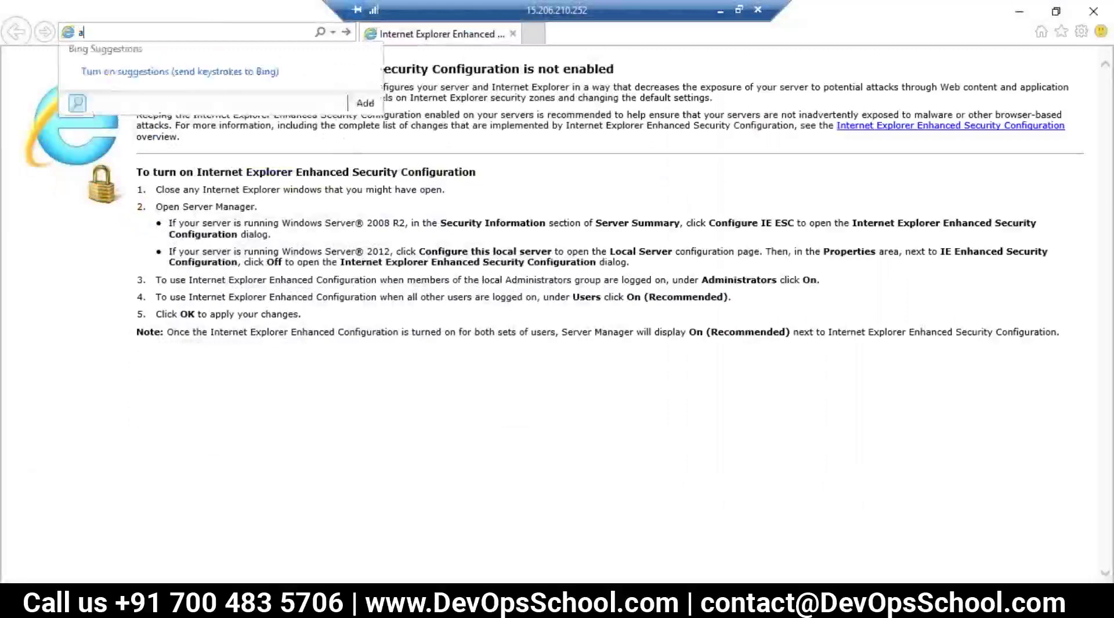
key("BackSpace")
key("BackSpace")
key("BackSpace")
type("java 11 dk")
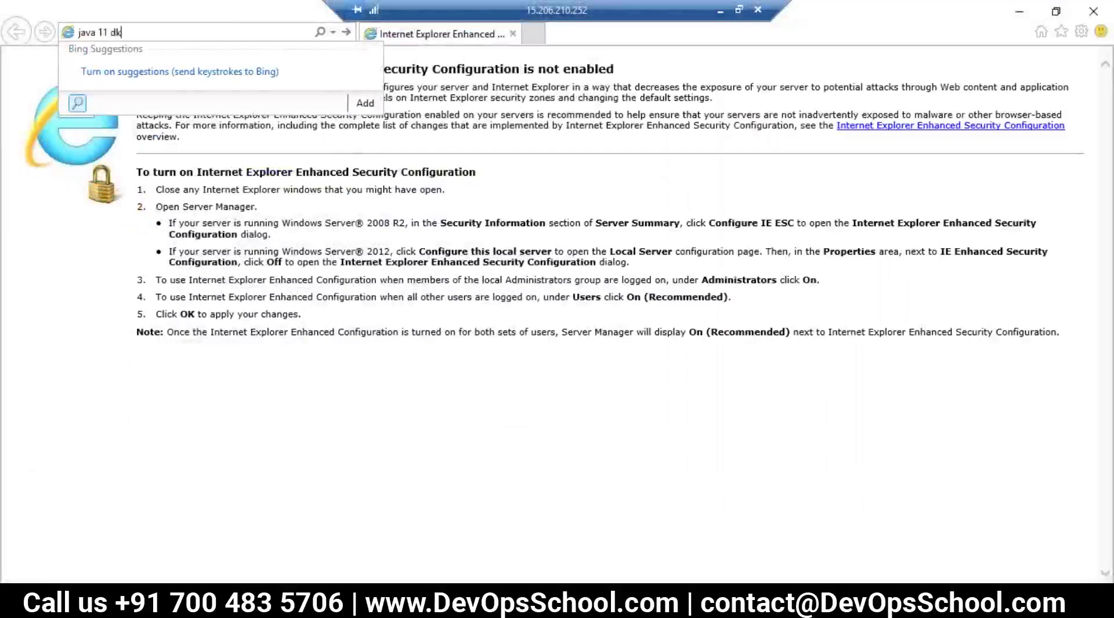
key("Return")
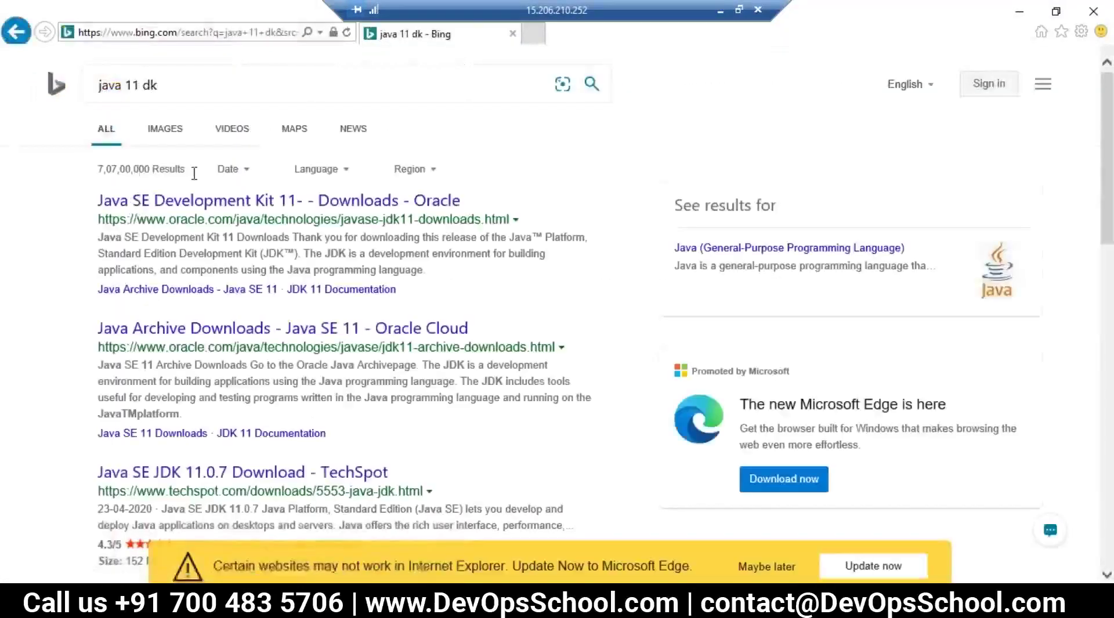
left_click(238, 202)
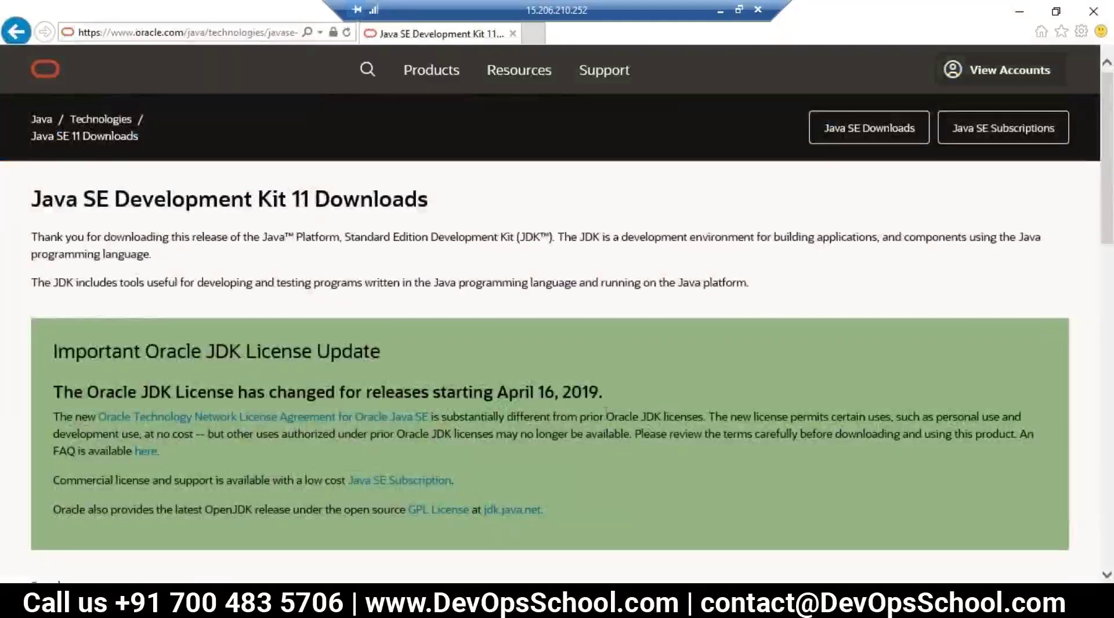
Step: Pick jdk-11.0.8_windows-x64_bin.exe in the download table
scroll(124, 319, "down", 6)
scroll(124, 319, "down", 5)
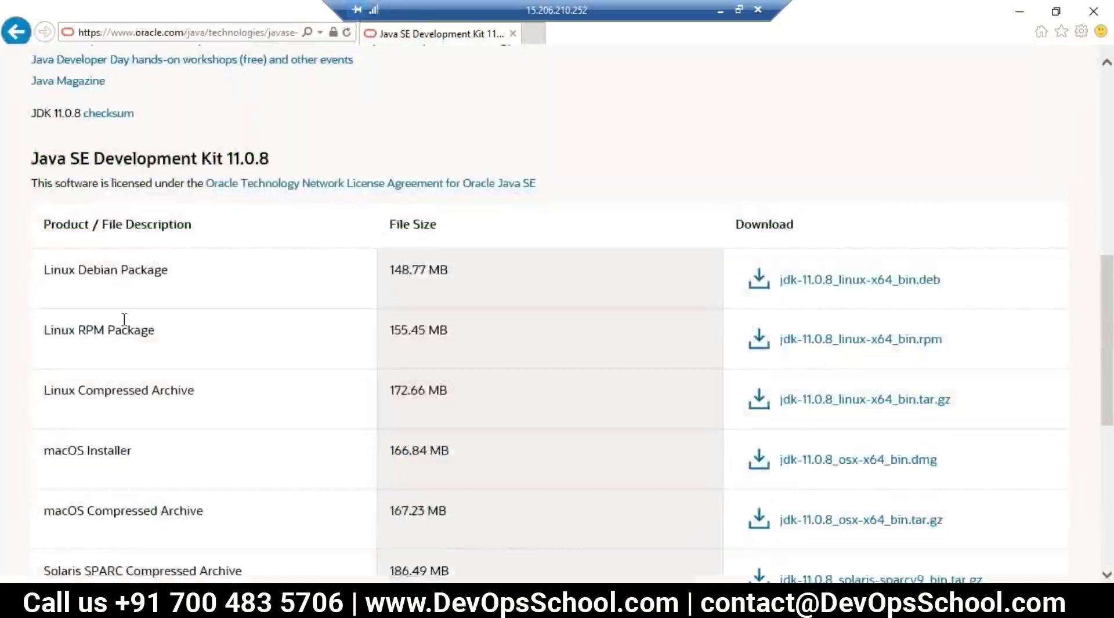
scroll(124, 320, "down", 3)
scroll(193, 516, "down", 3)
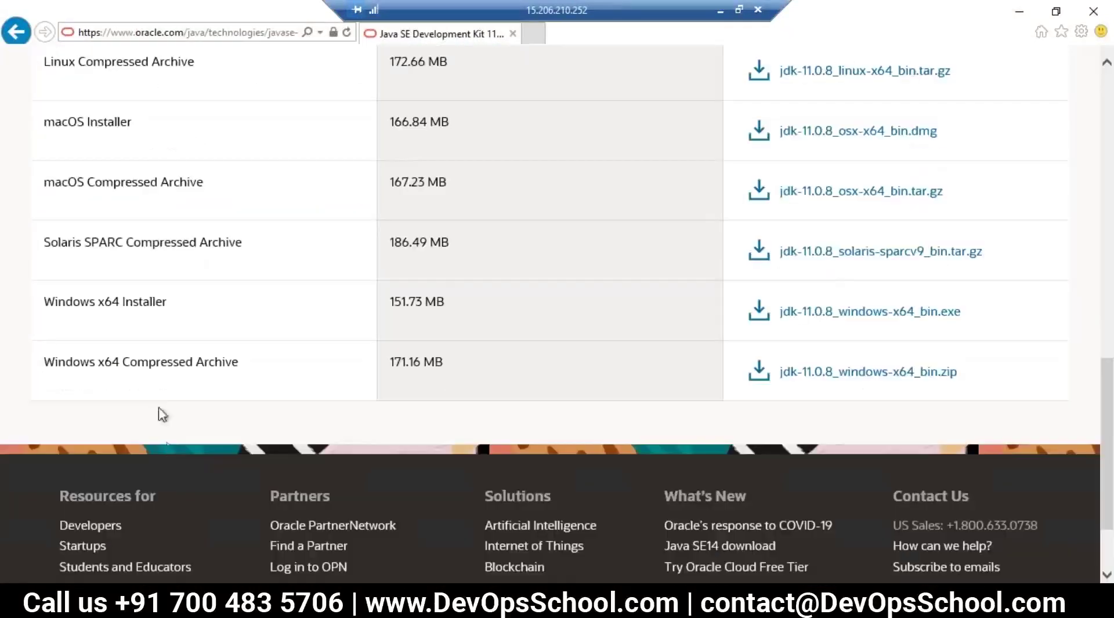
left_click(888, 316)
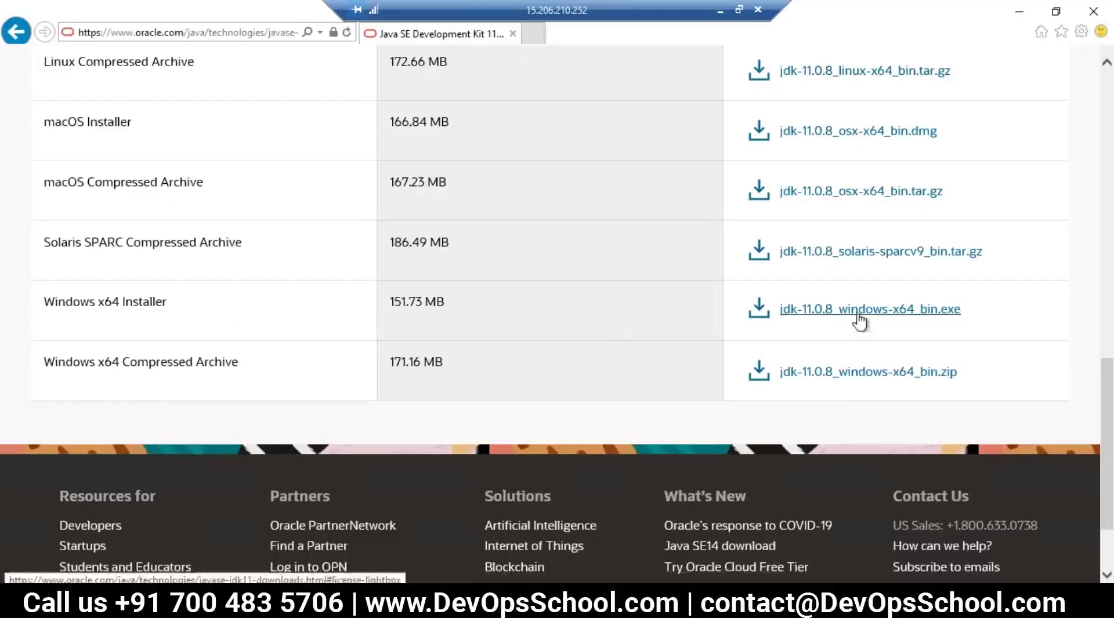
scroll(795, 385, "up", 6)
Step: Scroll through the JDK 11.0.8 download table
scroll(789, 472, "down", 8)
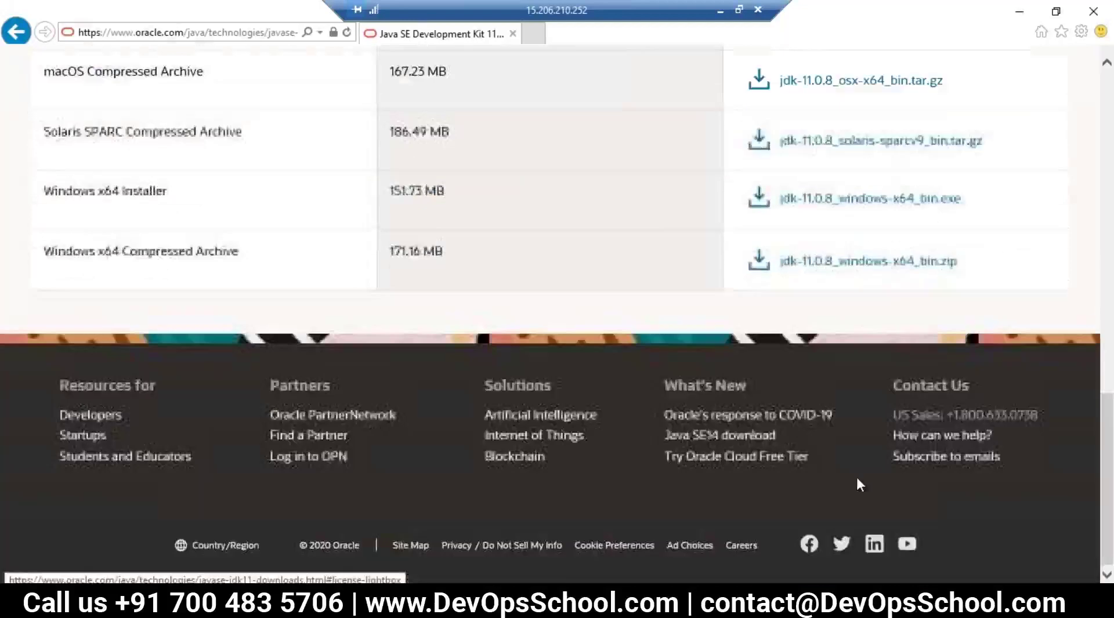
left_click(827, 200)
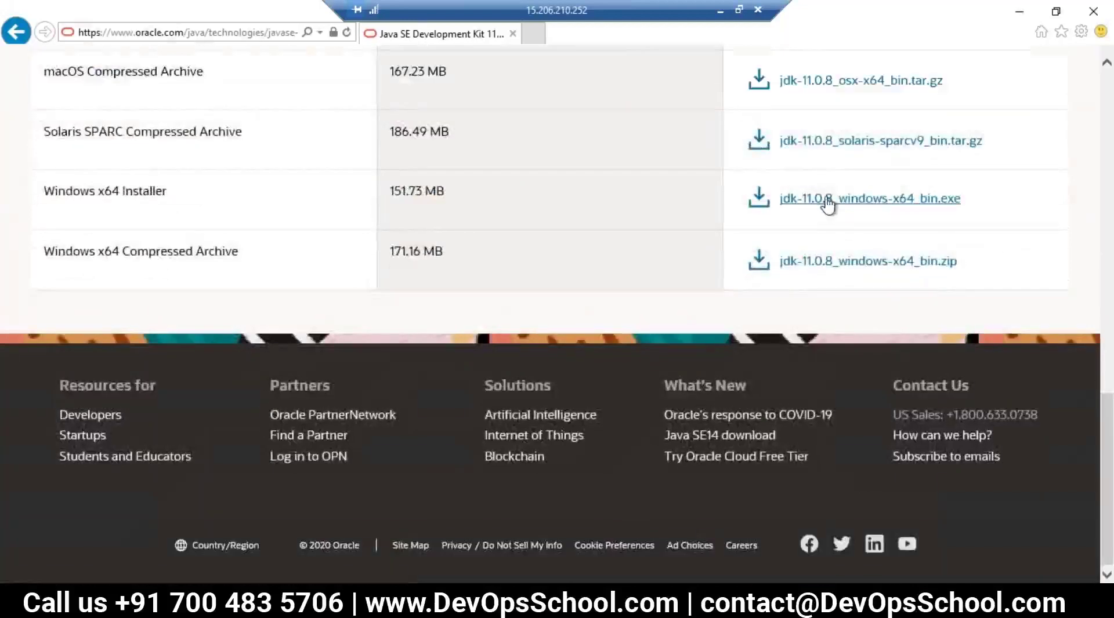
scroll(795, 430, "up", 6)
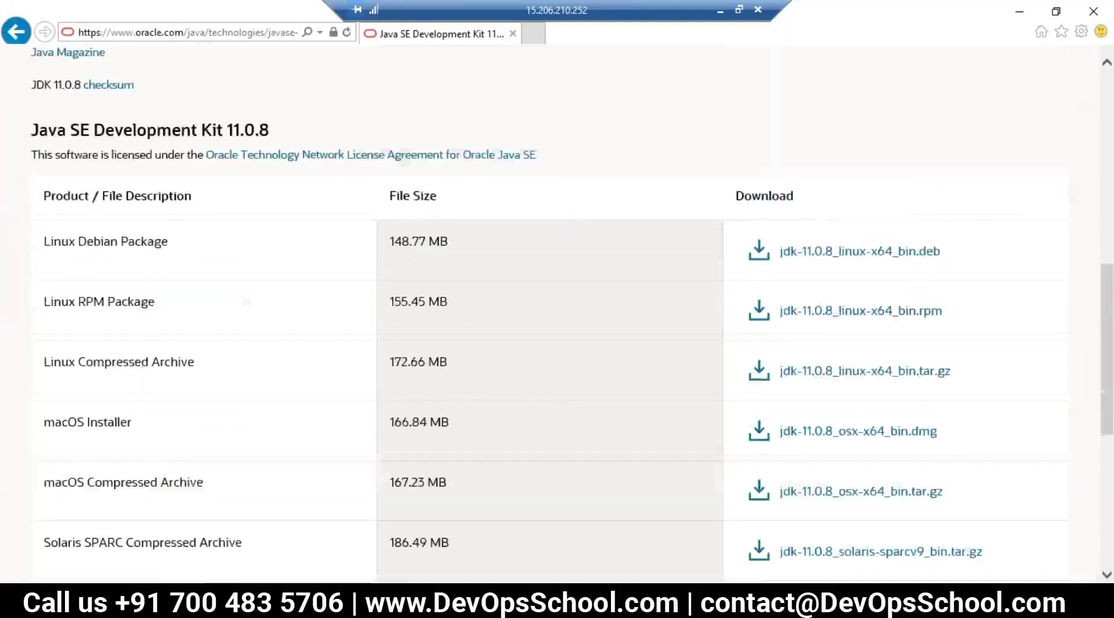
scroll(704, 437, "up", 5)
scroll(703, 437, "down", 6)
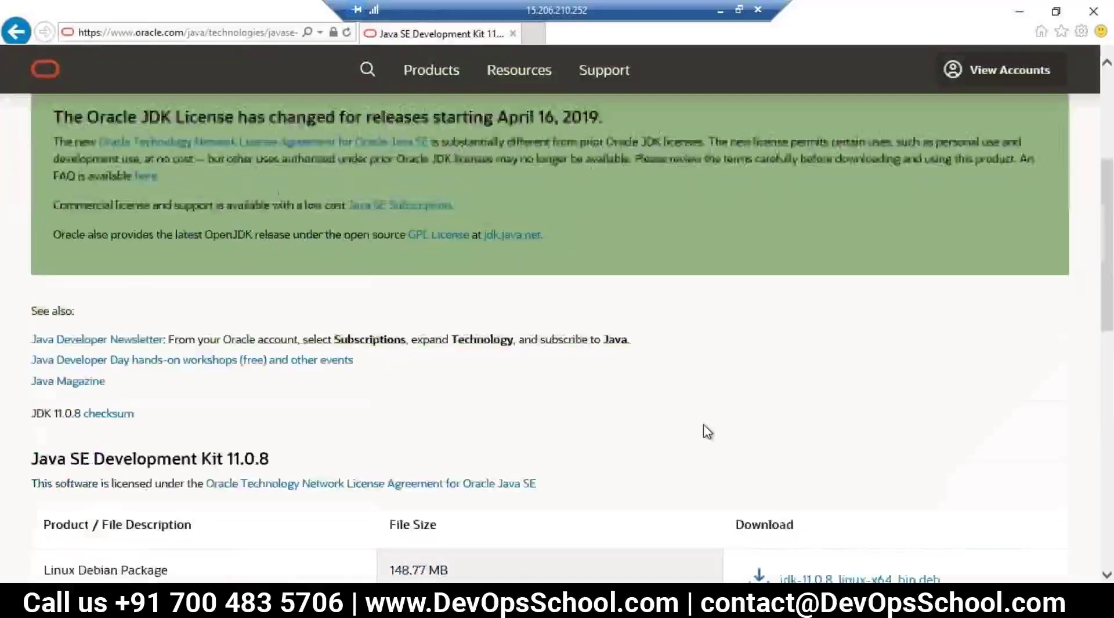
scroll(721, 448, "down", 4)
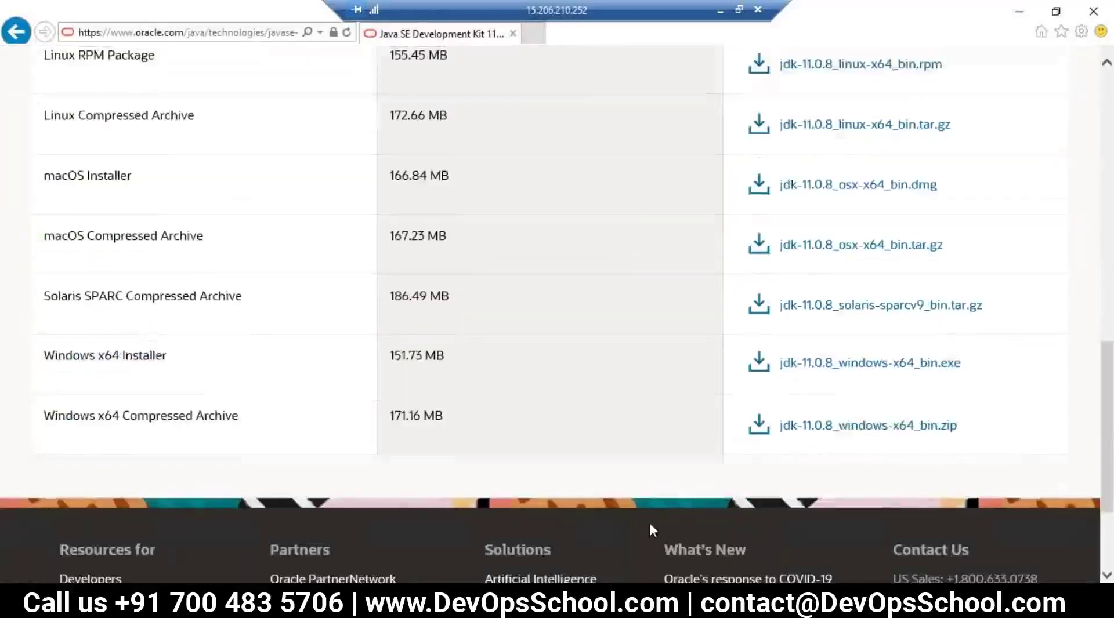
scroll(650, 525, "up", 7)
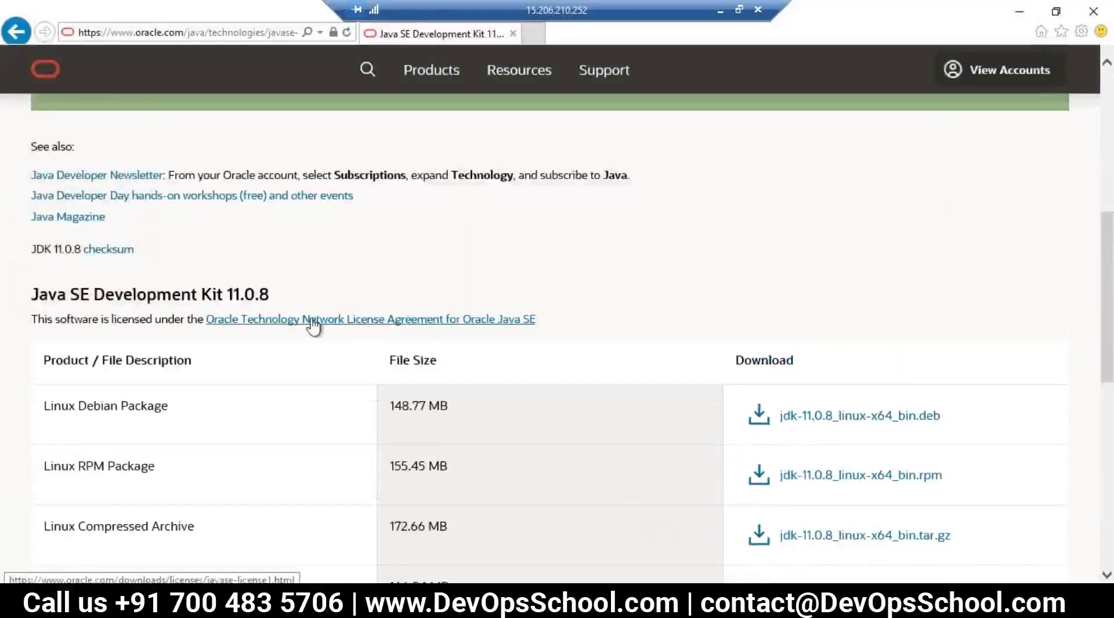
scroll(721, 377, "down", 7)
scroll(721, 378, "up", 2)
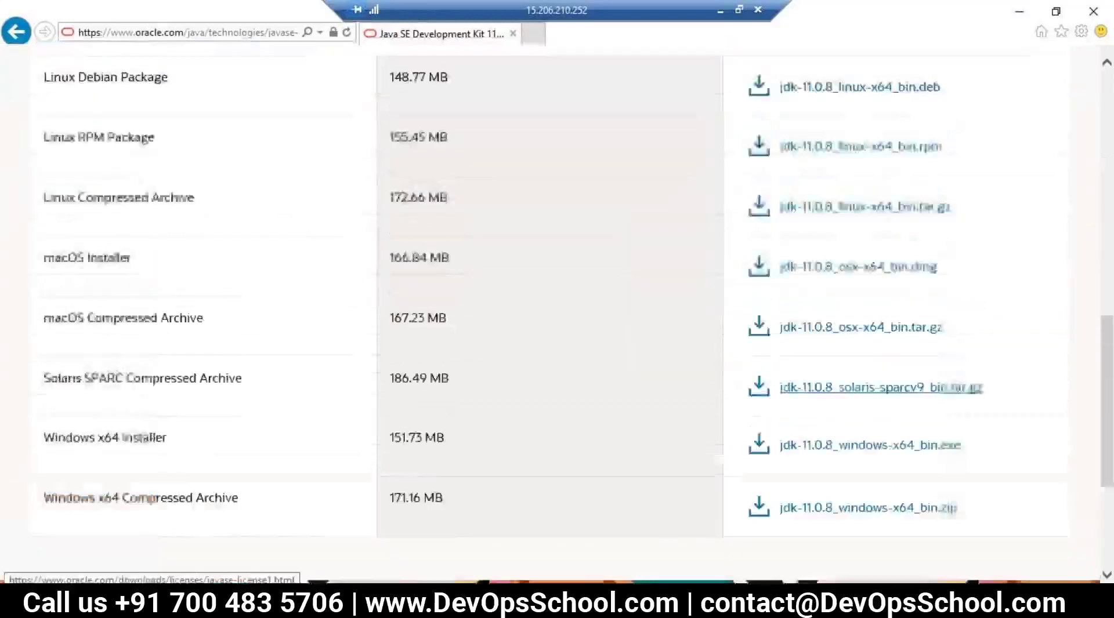
scroll(373, 530, "up", 10)
scroll(736, 449, "down", 6)
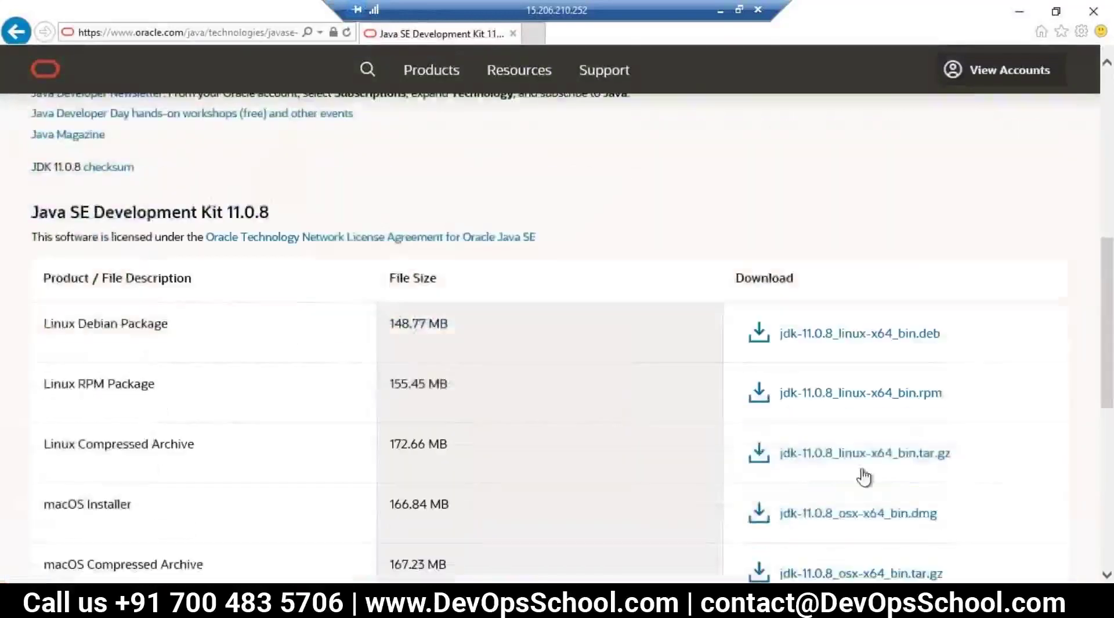
scroll(948, 507, "down", 5)
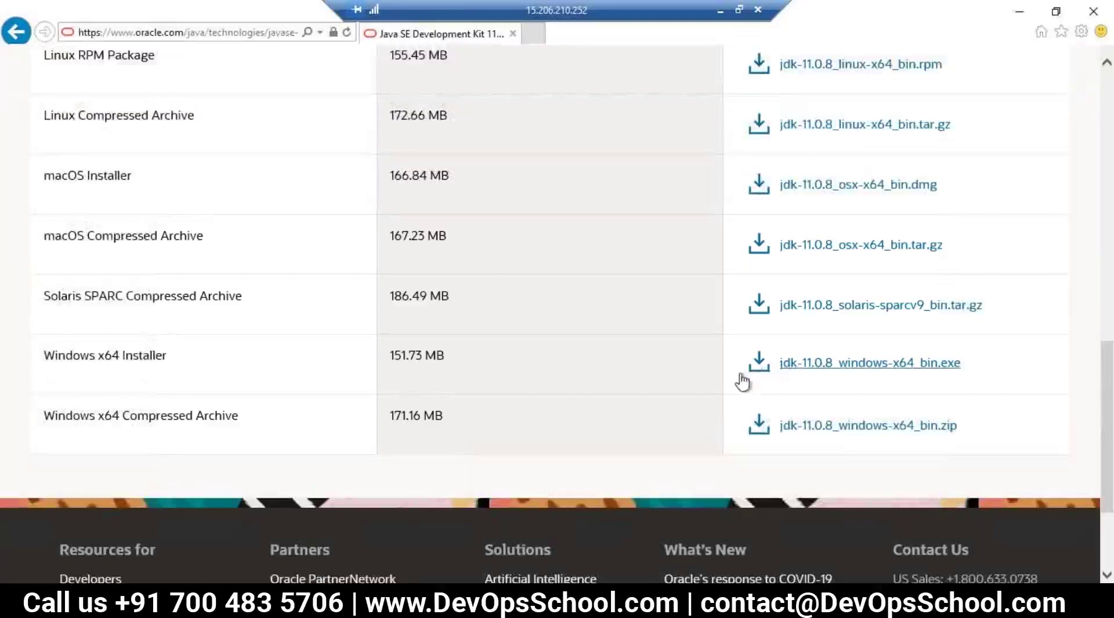
Step: Retry the Windows x64 JDK installer link in the download table
right_click(801, 367)
left_click(794, 371)
scroll(796, 368, "up", 15)
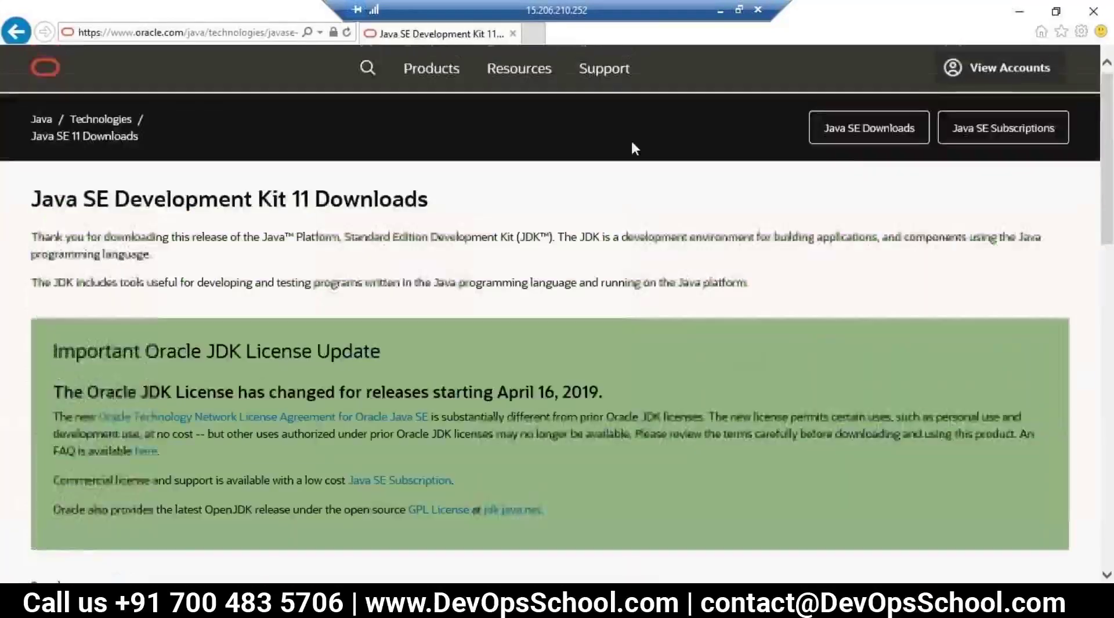
left_click(855, 135)
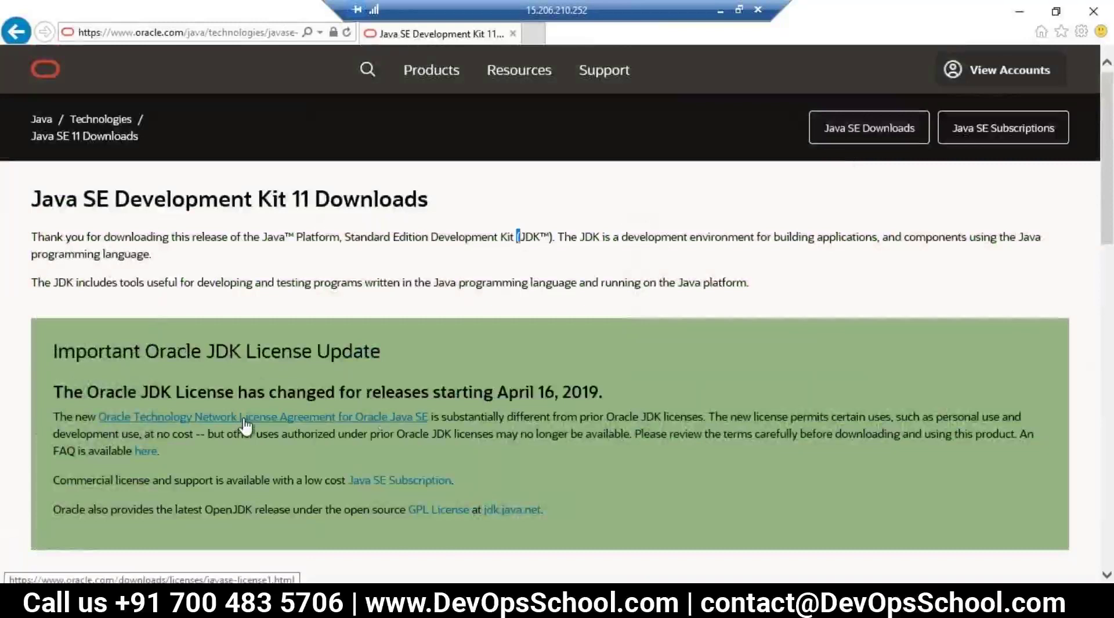
scroll(733, 409, "down", 15)
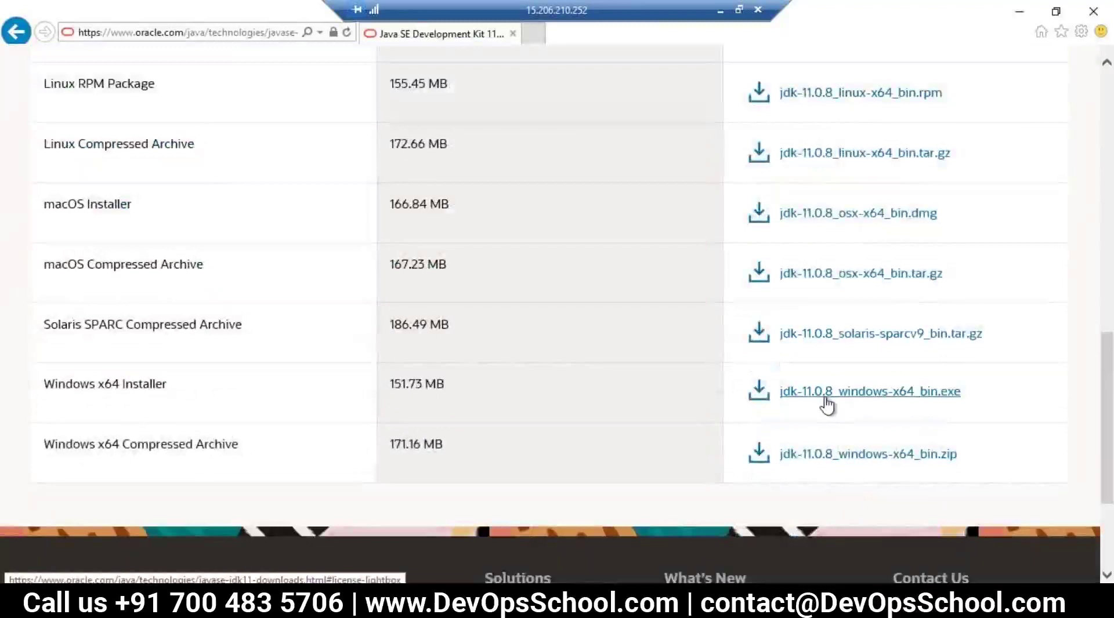
left_click(827, 406)
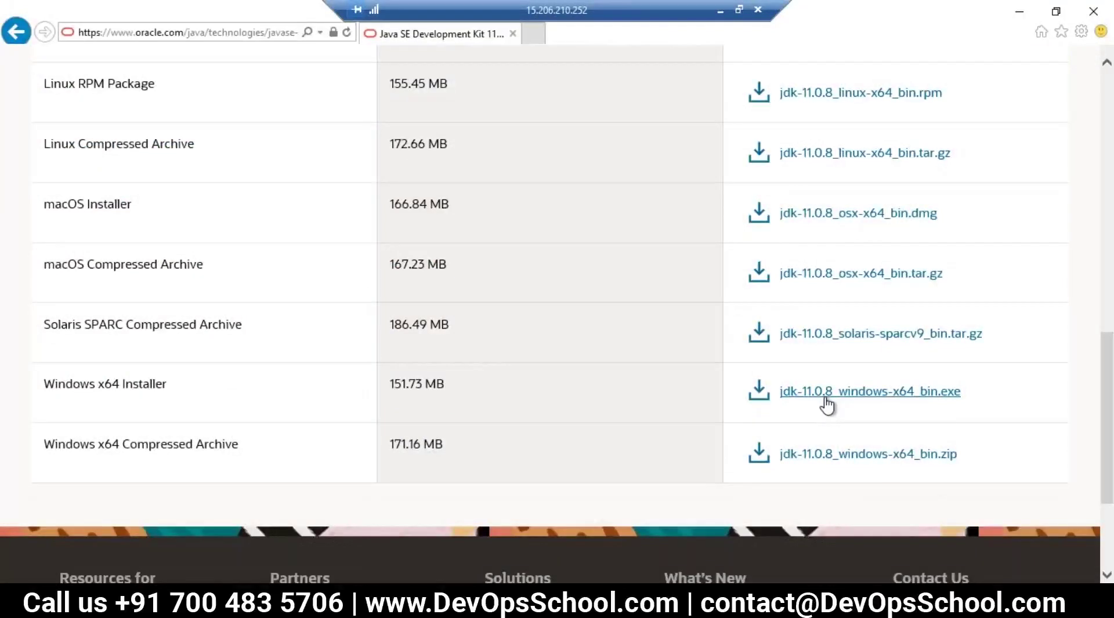
scroll(492, 211, "up", 5)
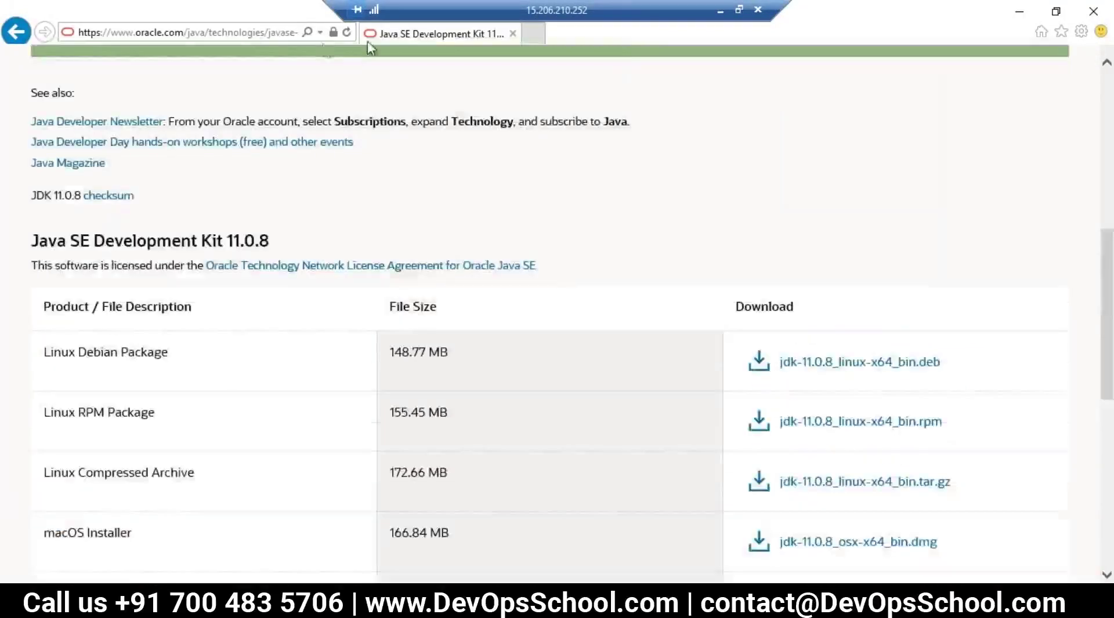
Step: Check the site's security certificate via the lock icon, then open View Accounts
left_click(334, 33)
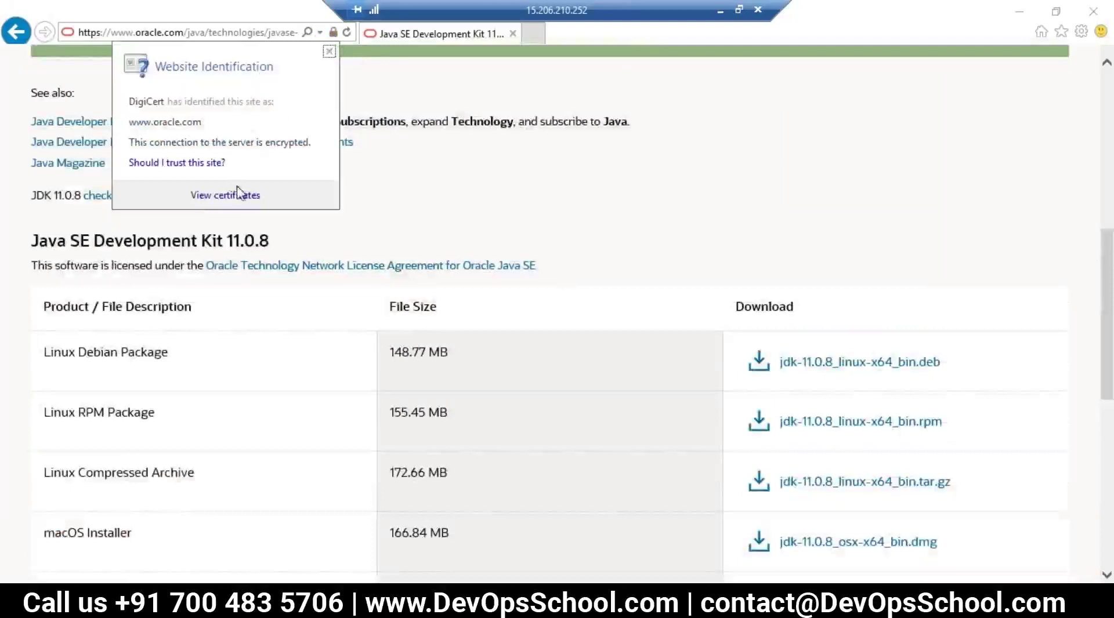
left_click(673, 191)
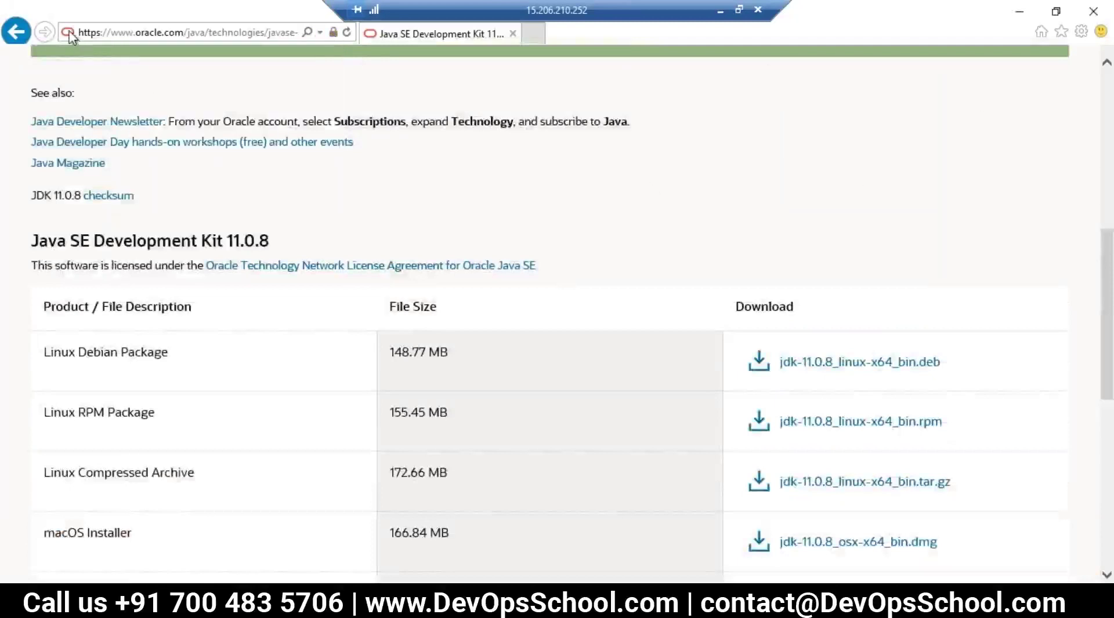
left_click(69, 33)
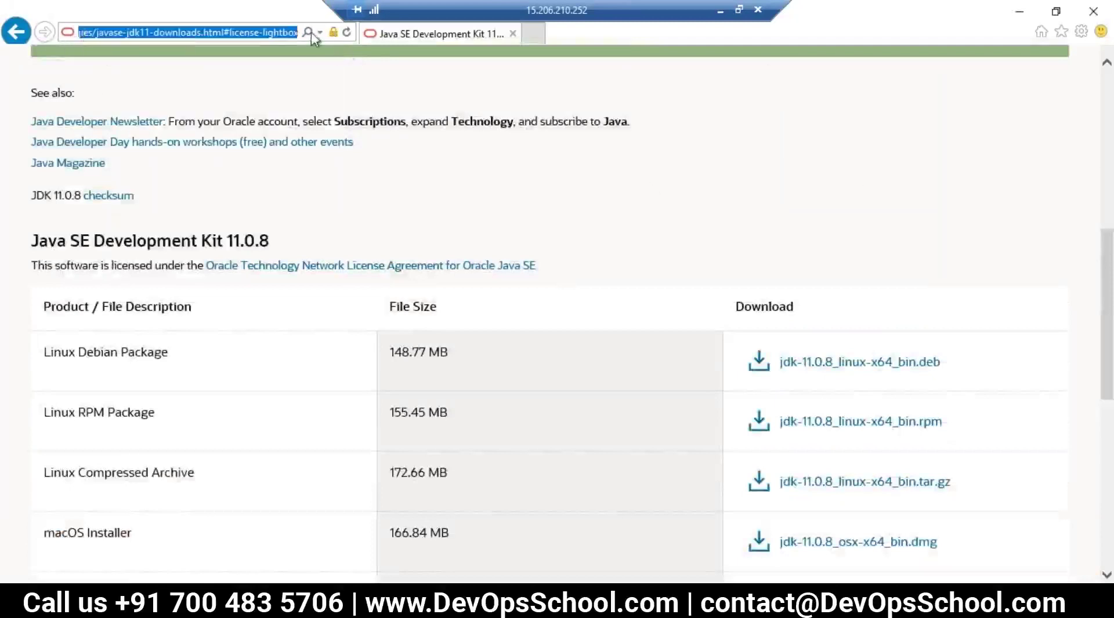
left_click(452, 114)
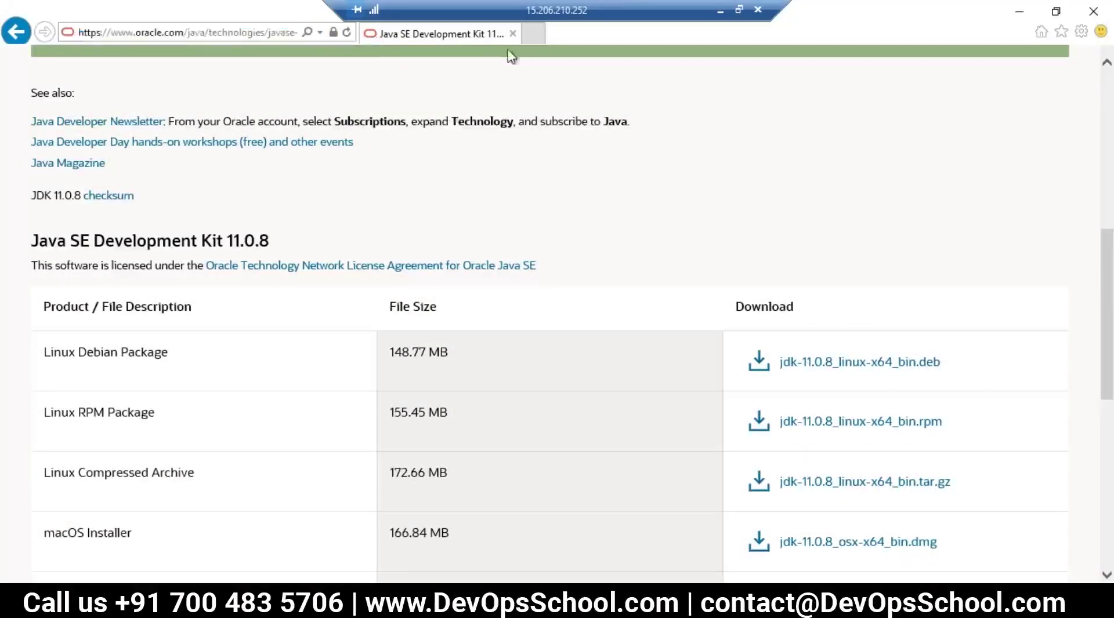
scroll(786, 355, "down", 4)
scroll(801, 342, "up", 7)
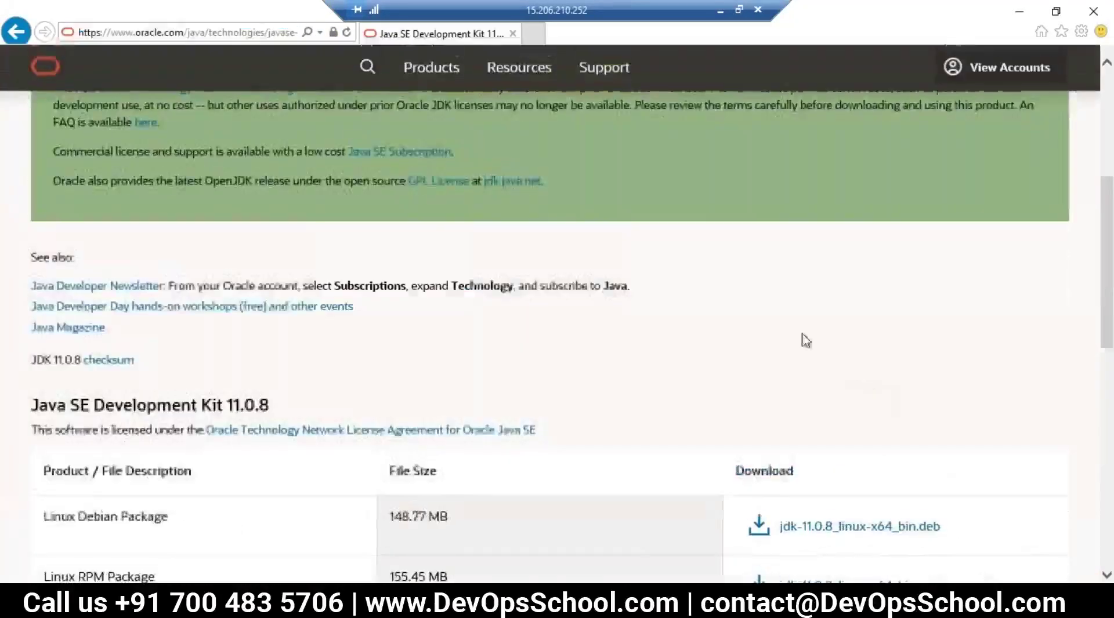
scroll(338, 241, "up", 4)
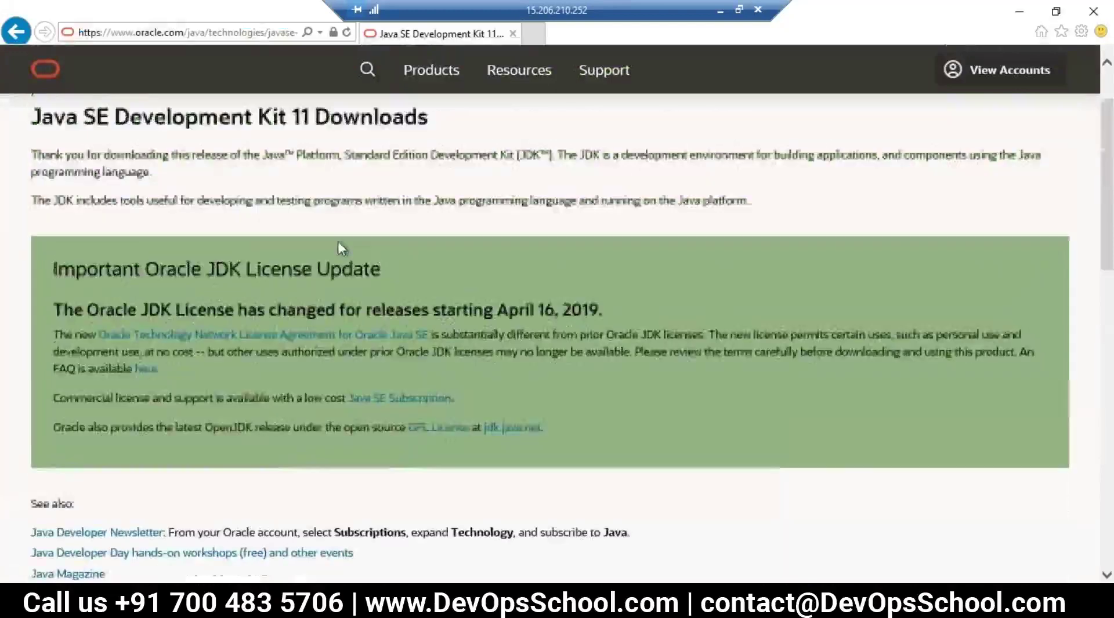
left_click(975, 72)
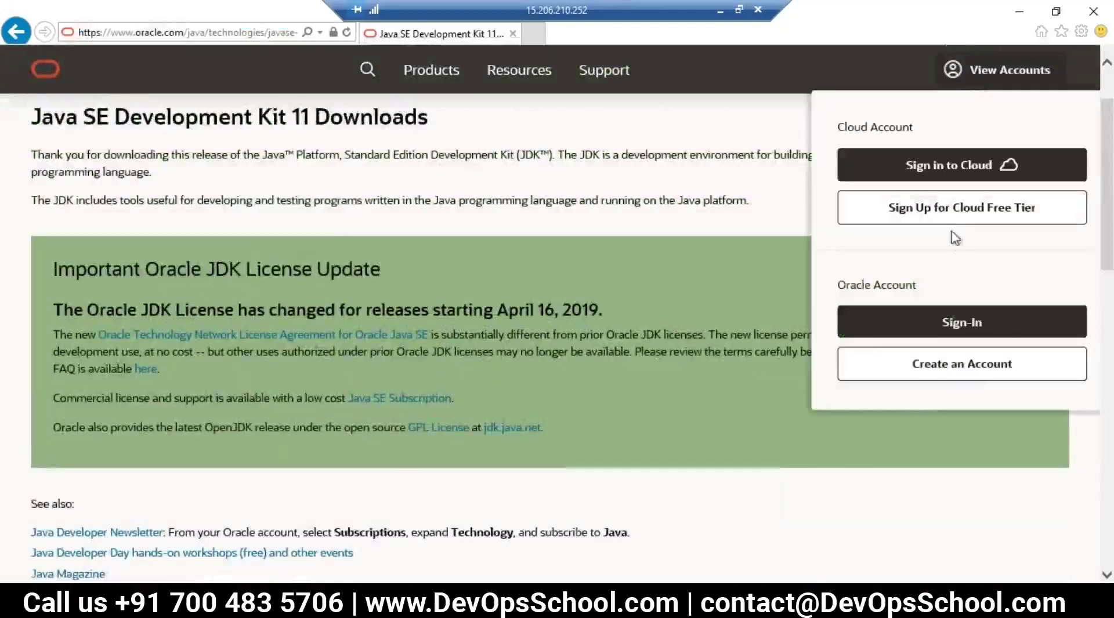
Step: Sign in with the Oracle account e-mail and password, choosing 'Not for this site' for saving
left_click(875, 323)
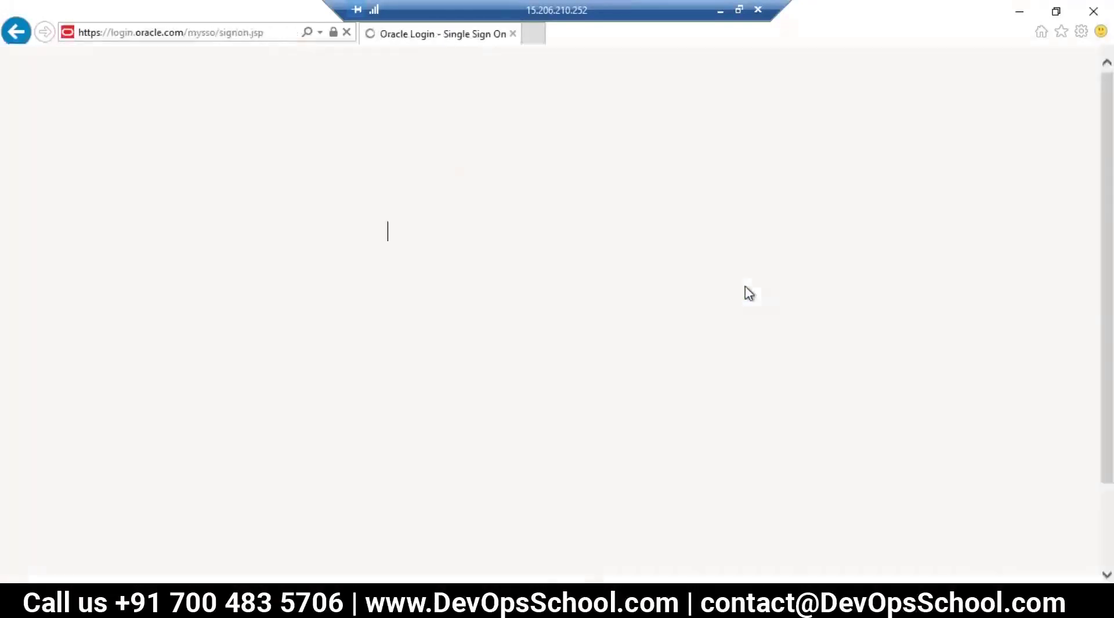
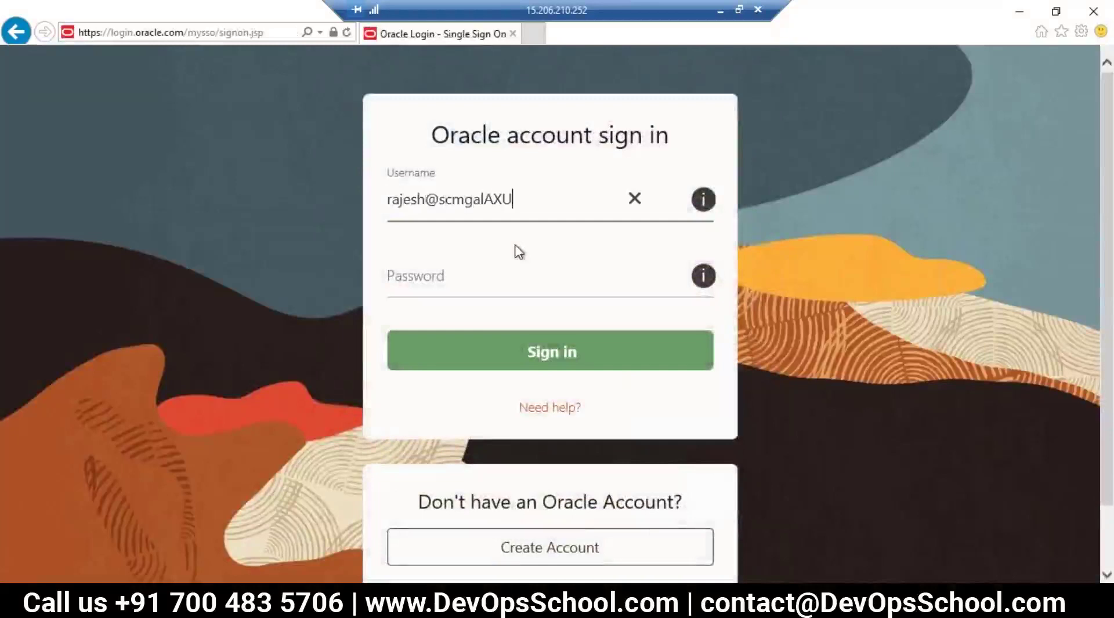
key("Tab")
type("*")
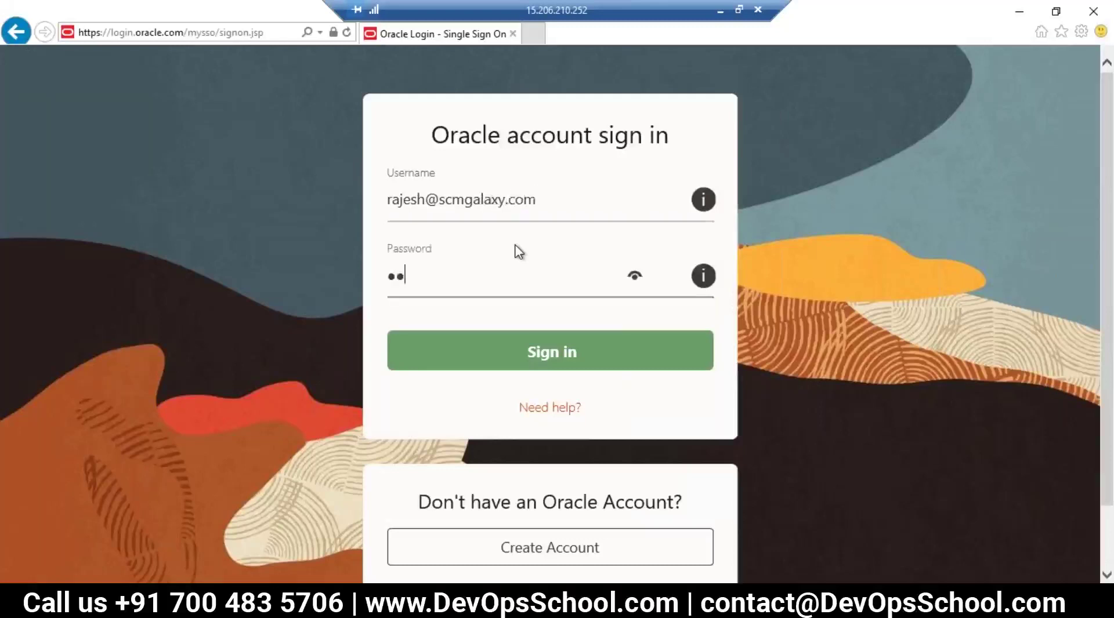
key("BackSpace")
type("*********")
key("Return")
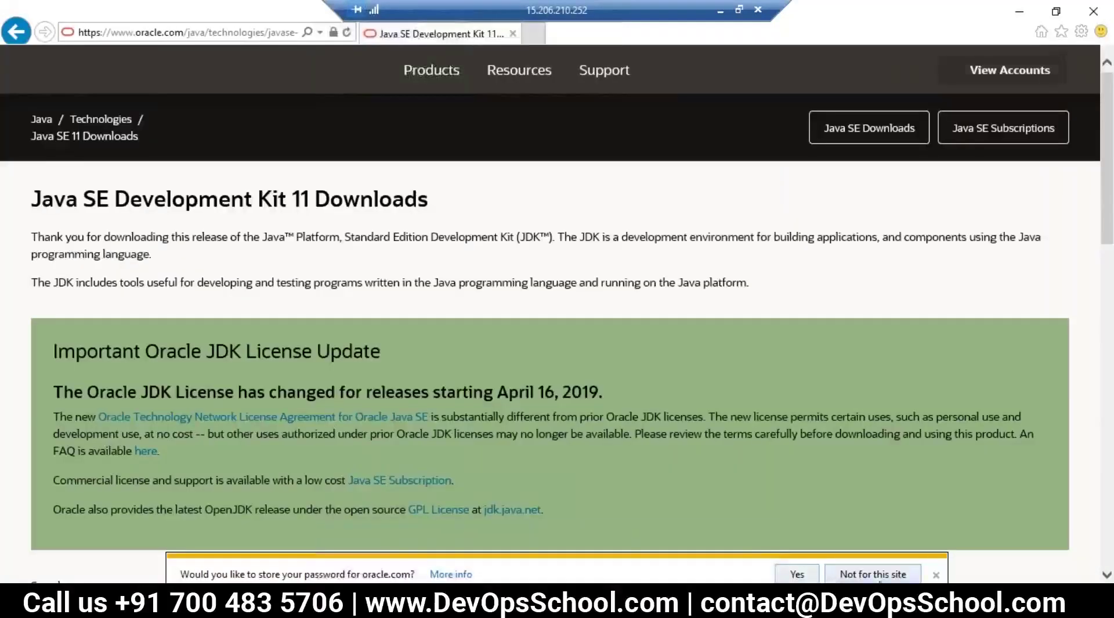
left_click(875, 577)
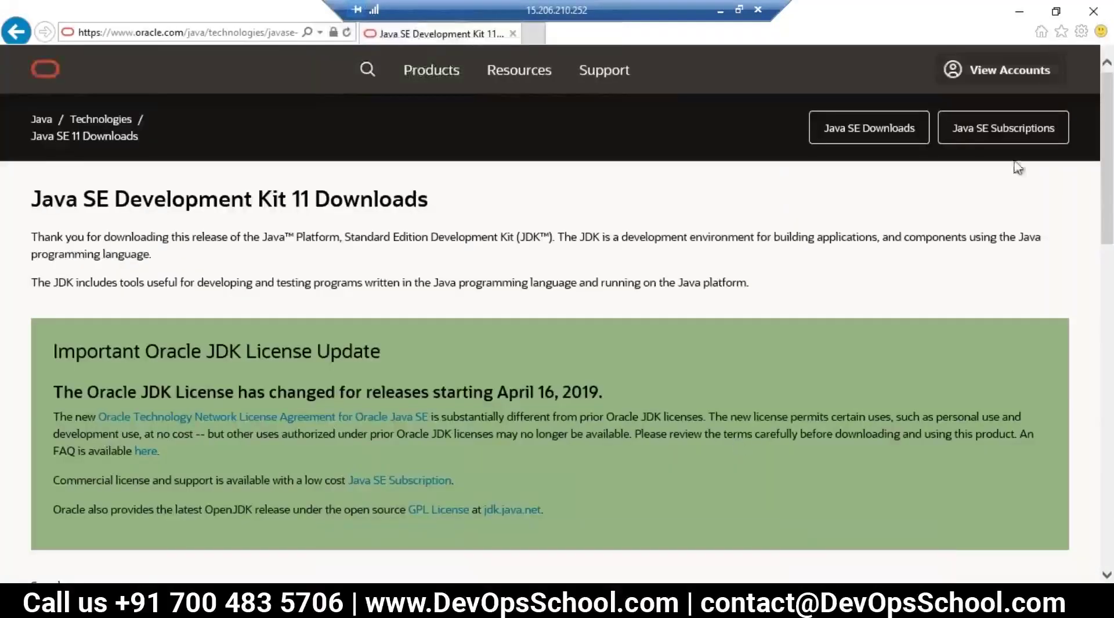
Step: Accept the license, save jdk-11.0.8_windows-x64_bin.exe, dismiss the download bar, and open File Explorer
scroll(883, 298, "down", 15)
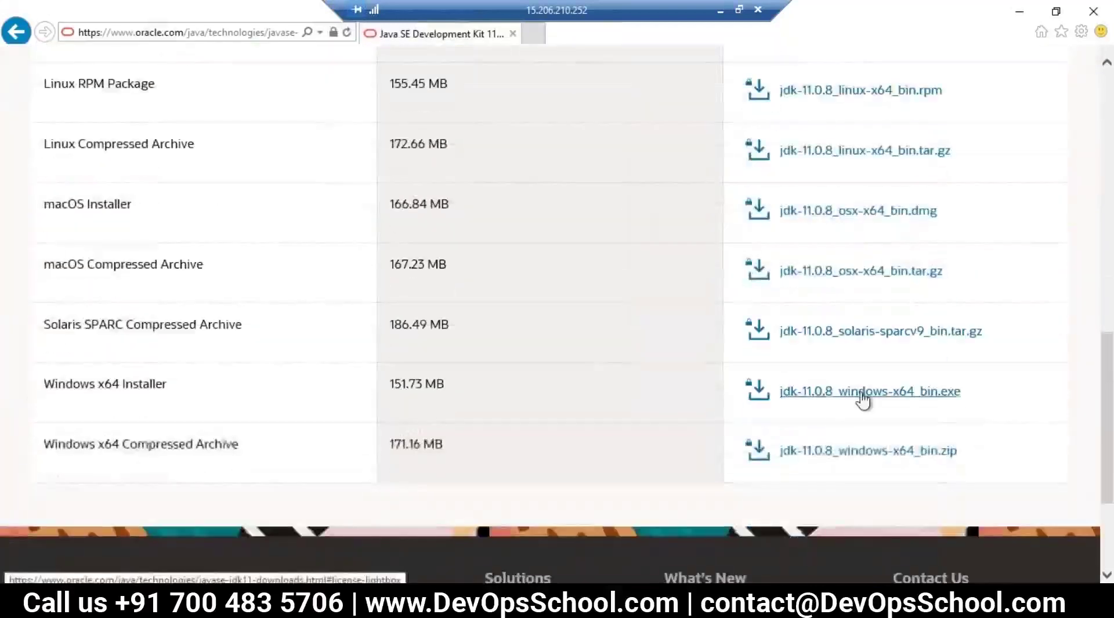
left_click(863, 399)
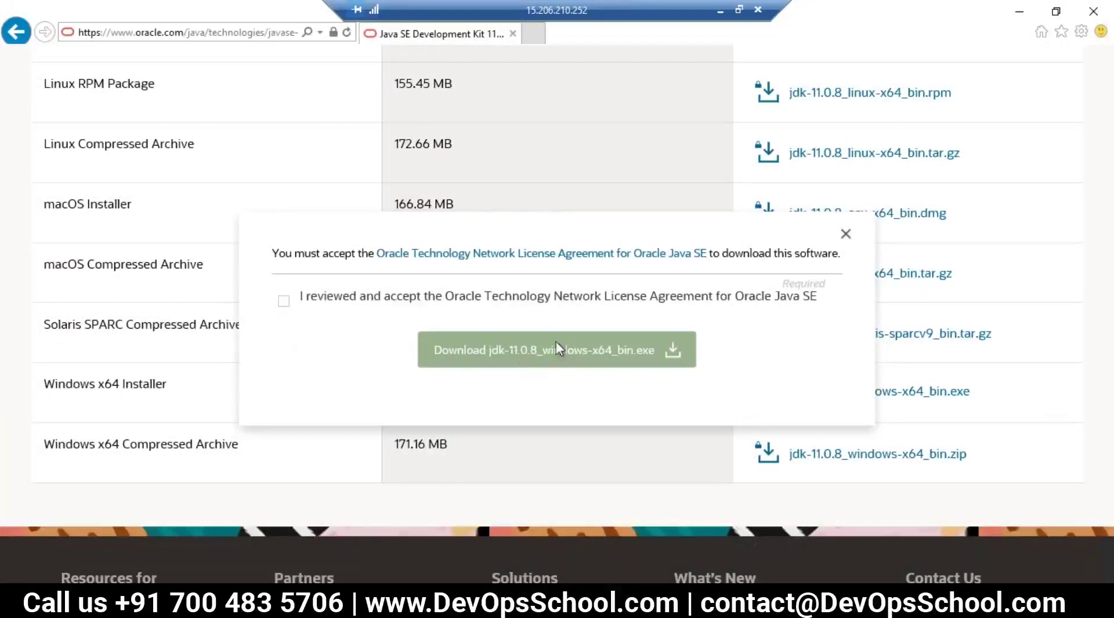
left_click(284, 301)
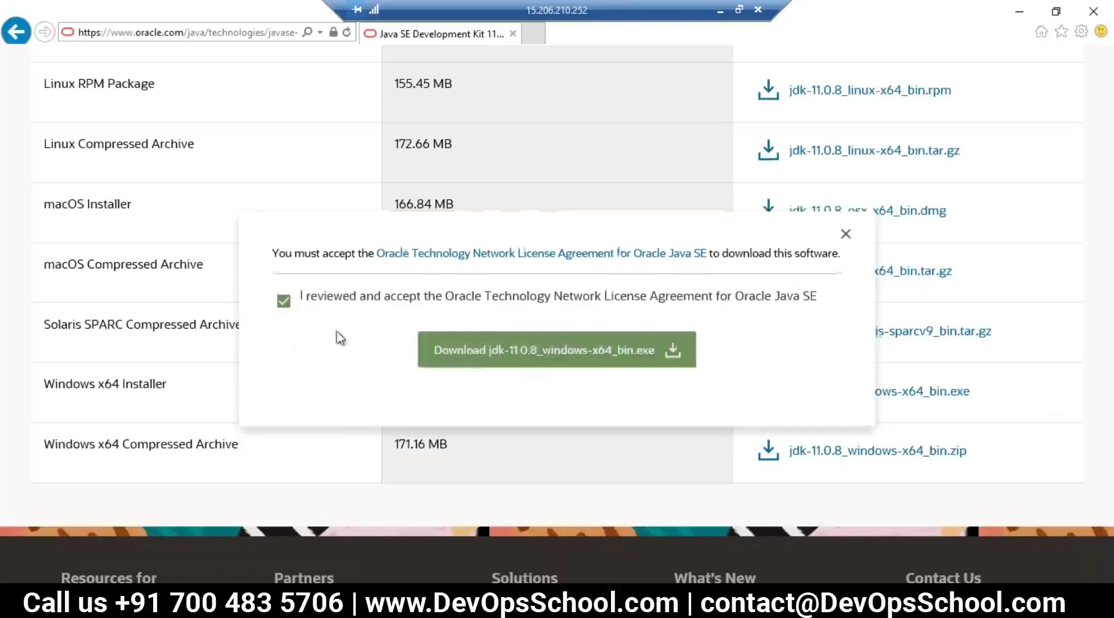
left_click(478, 351)
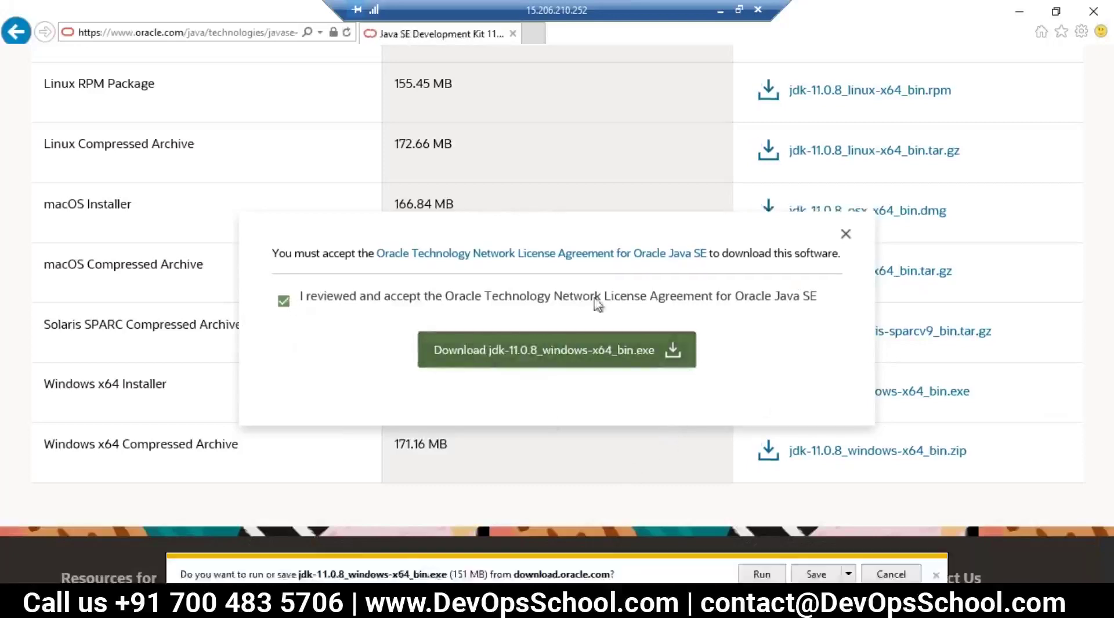
left_click(817, 575)
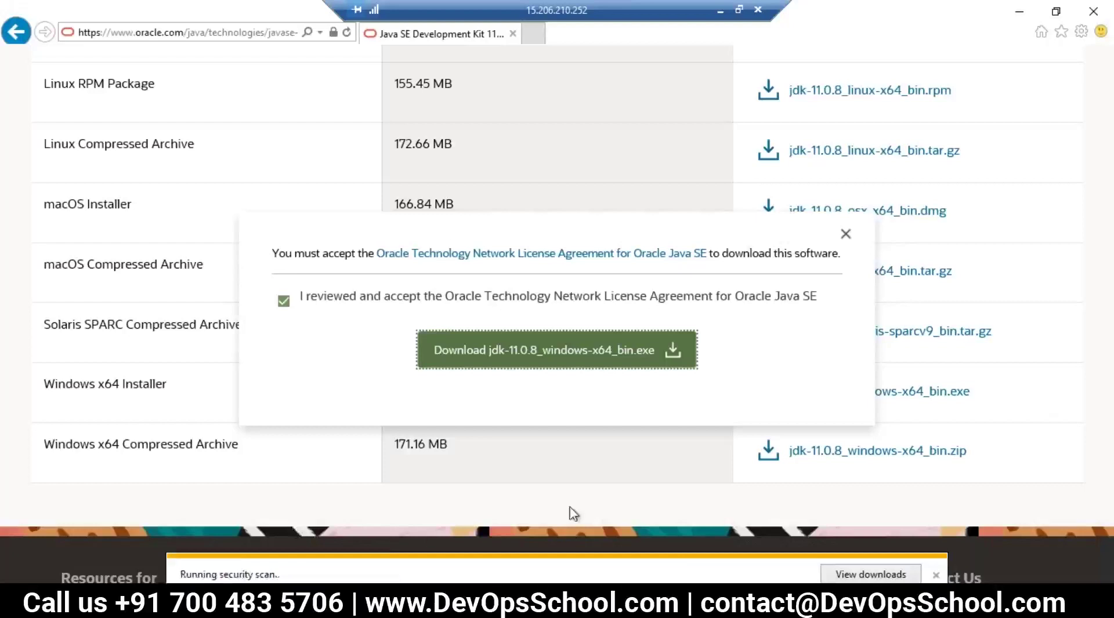
left_click(933, 576)
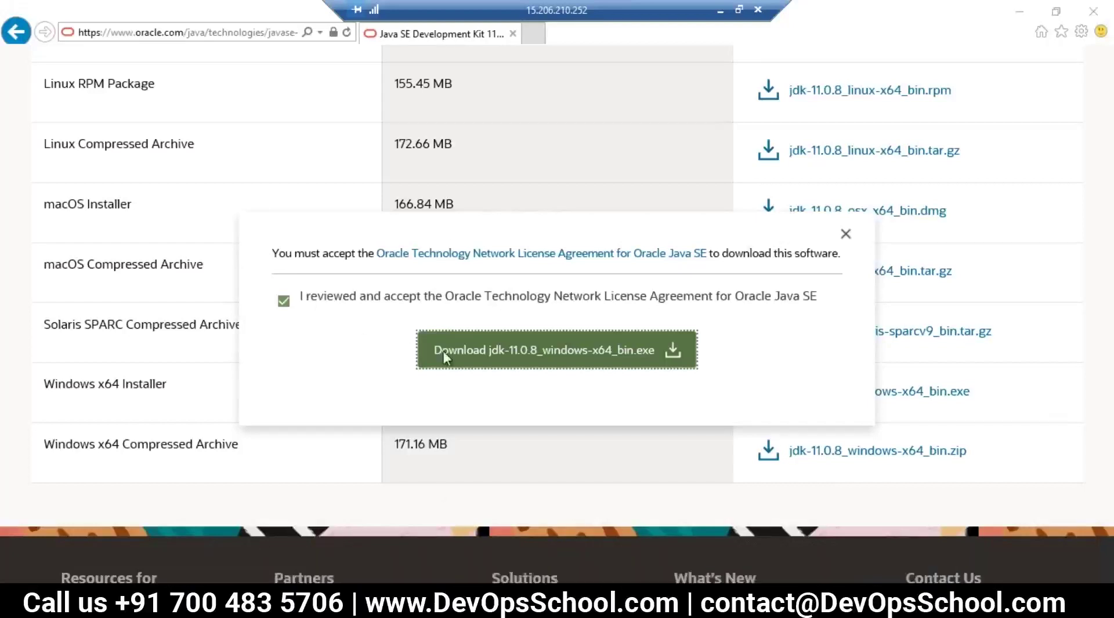
key("super+e")
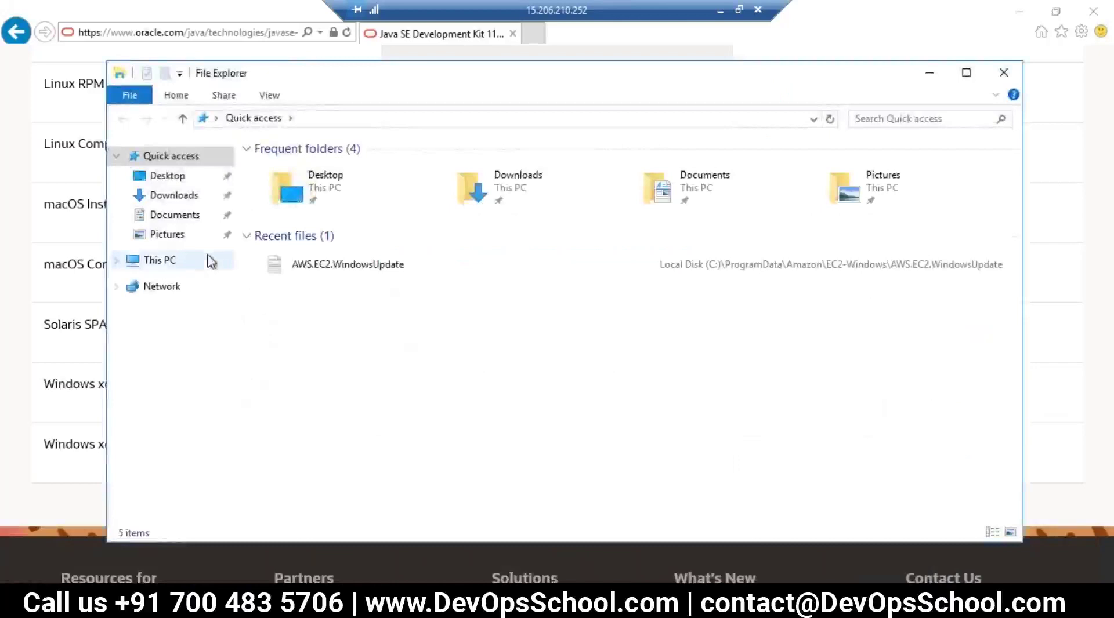
Step: Run jdk-11.0.8_windows-x64_bin from Downloads and install with default options
left_click(173, 197)
left_click(325, 167)
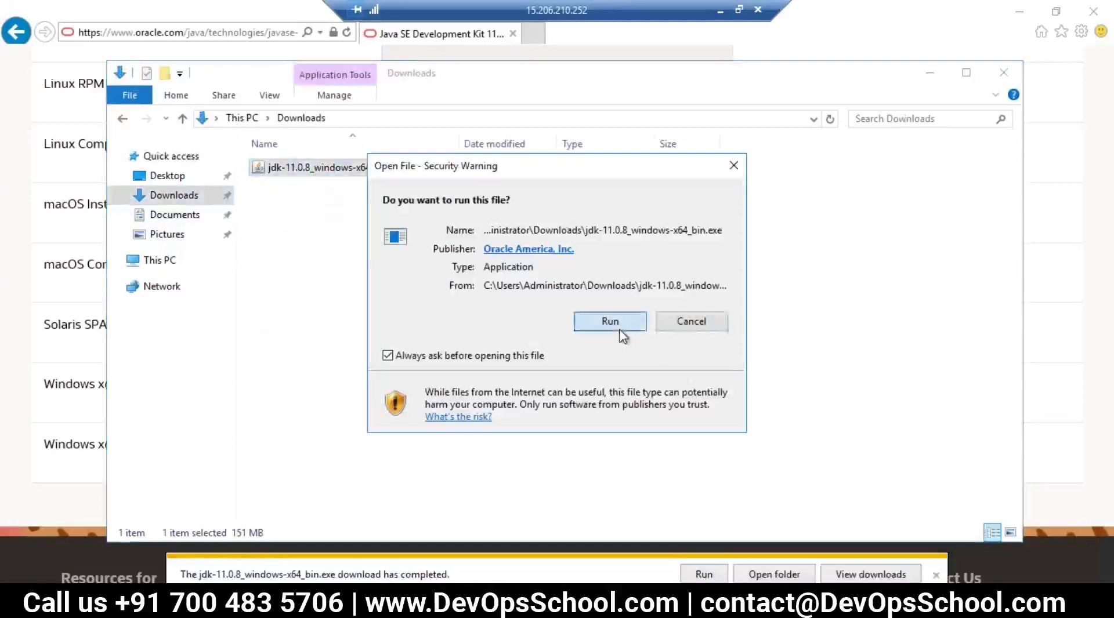
left_click(620, 328)
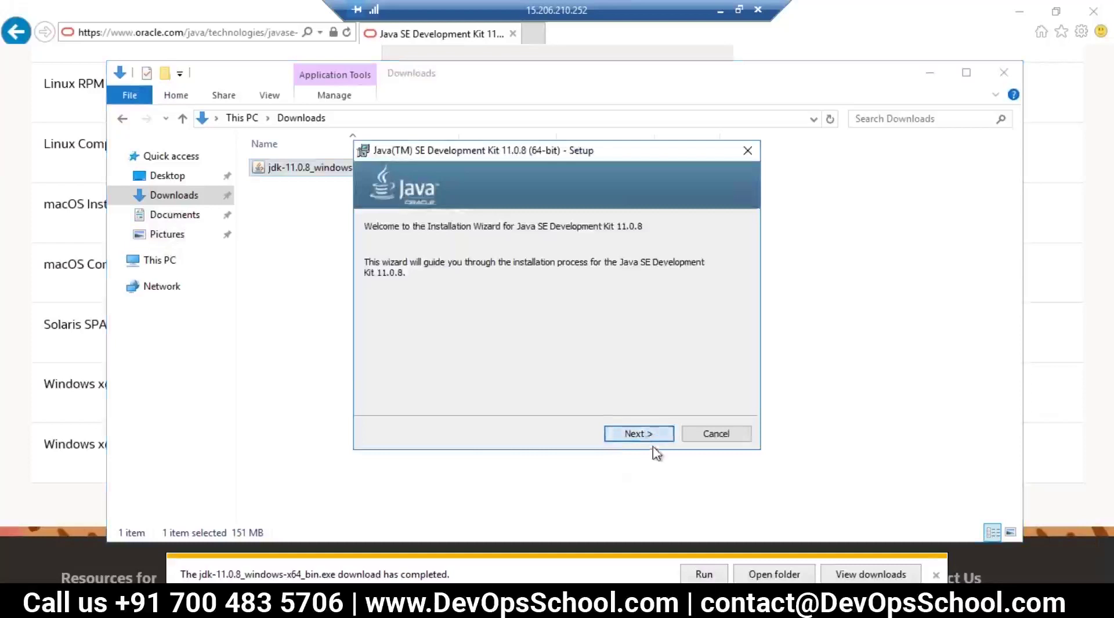
left_click(648, 437)
left_click(638, 435)
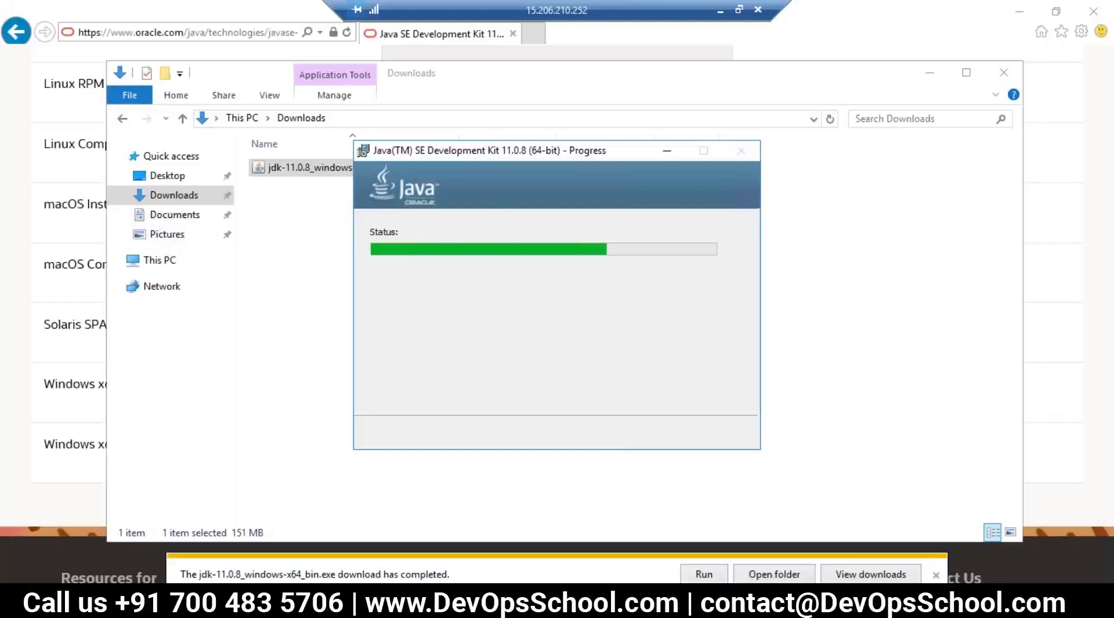
left_click(639, 435)
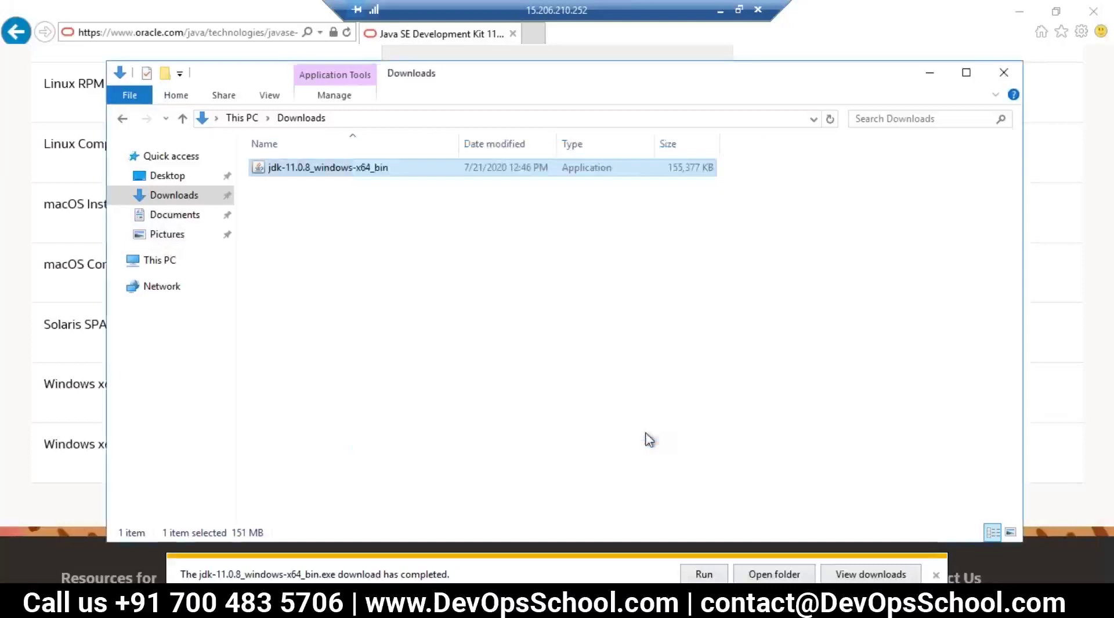
Step: Put the caret at the end of Step 1 in the local notes to mark it DONE
left_click(720, 10)
left_click(316, 455)
left_click(588, 313)
key("Tab")
key("Tab")
Step: Finish the local notes with 'DONE', save them, and mark the v4.6+ requirement
type("DONE")
key("ctrl+s")
left_click_drag(229, 337, 308, 340)
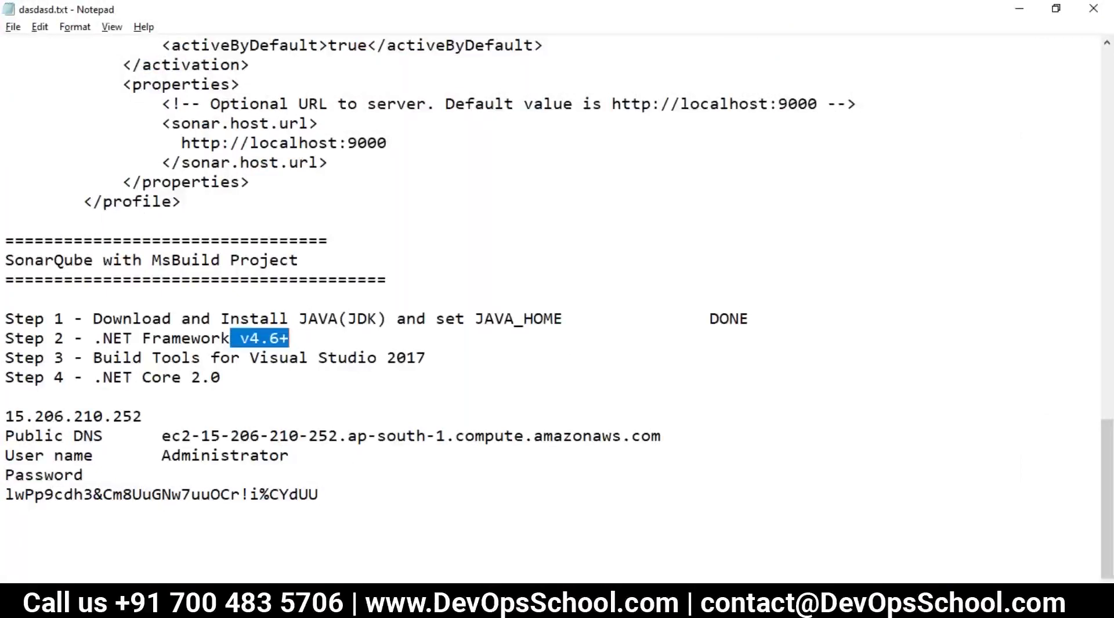
Step: On the server, browse C: > Windows > Microsoft.NET > Framework64 and check the v4.0.30319 folder
left_click(870, 533)
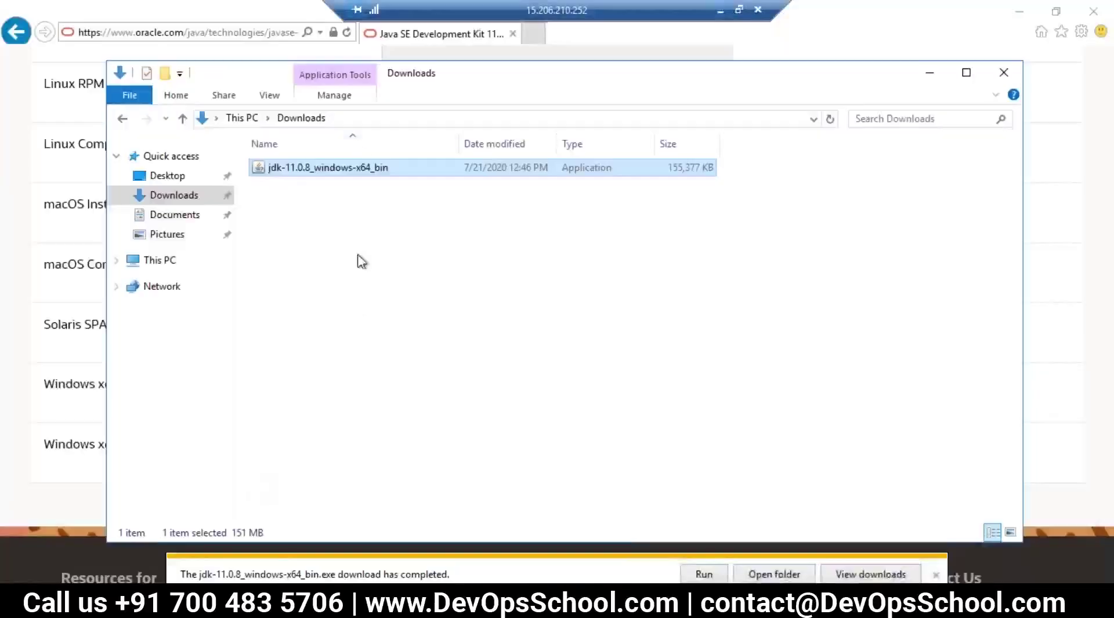
left_click(376, 119)
type("c:")
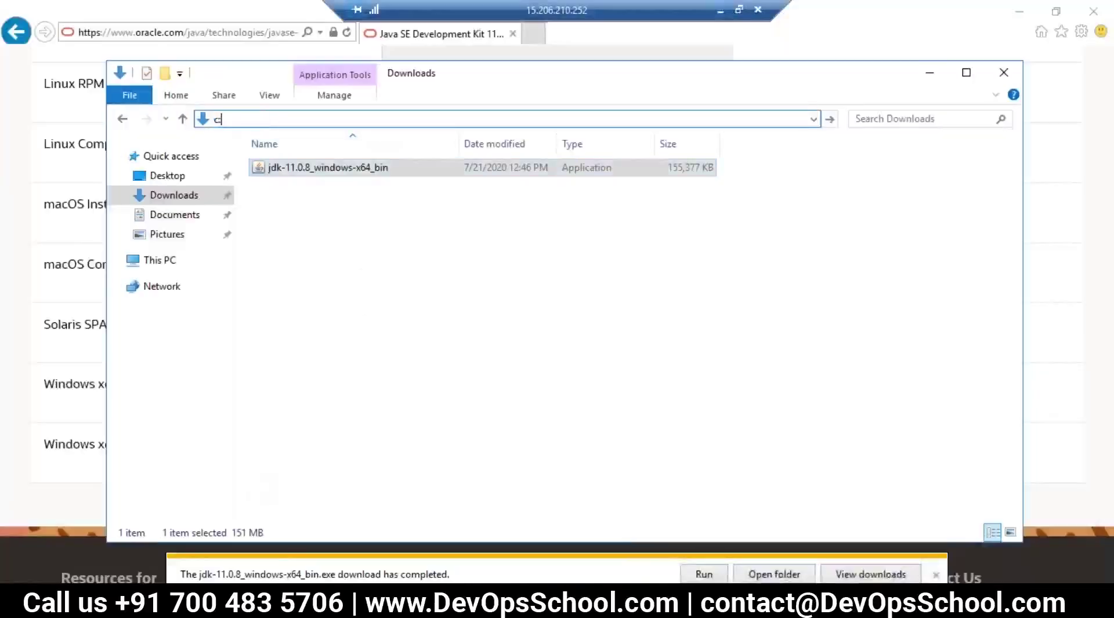
key("Return")
double_click(288, 238)
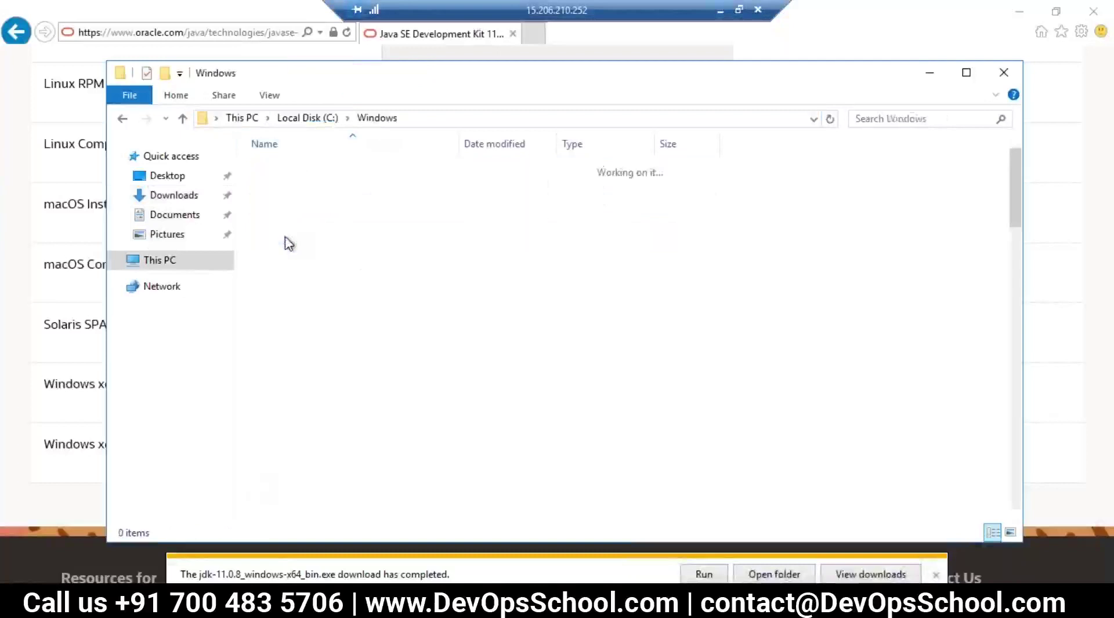
left_click(296, 374)
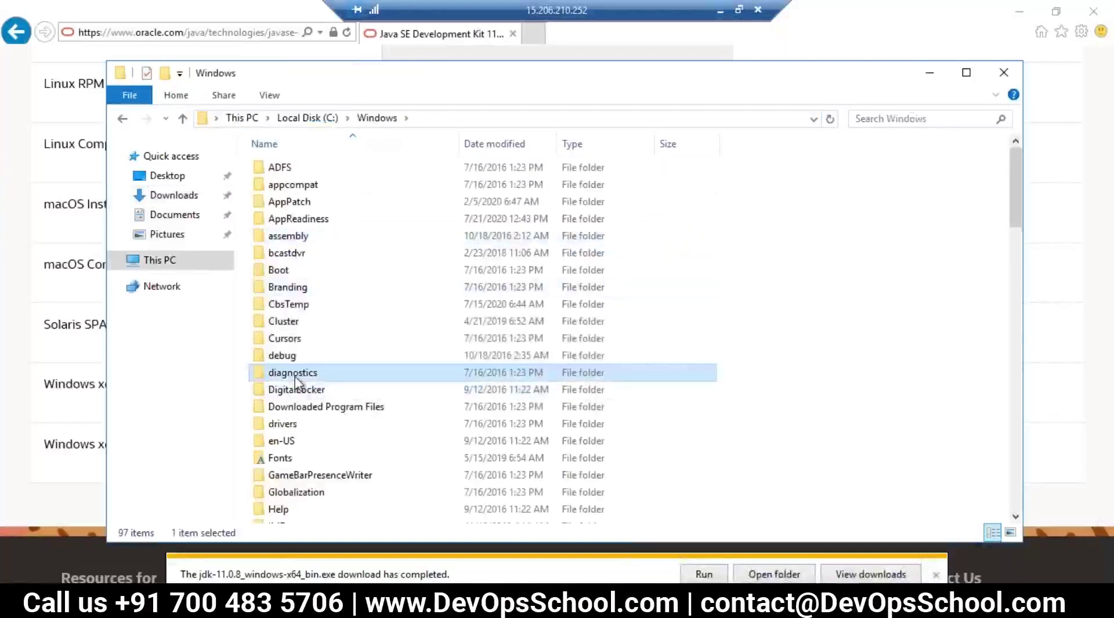
key("m")
double_click(302, 187)
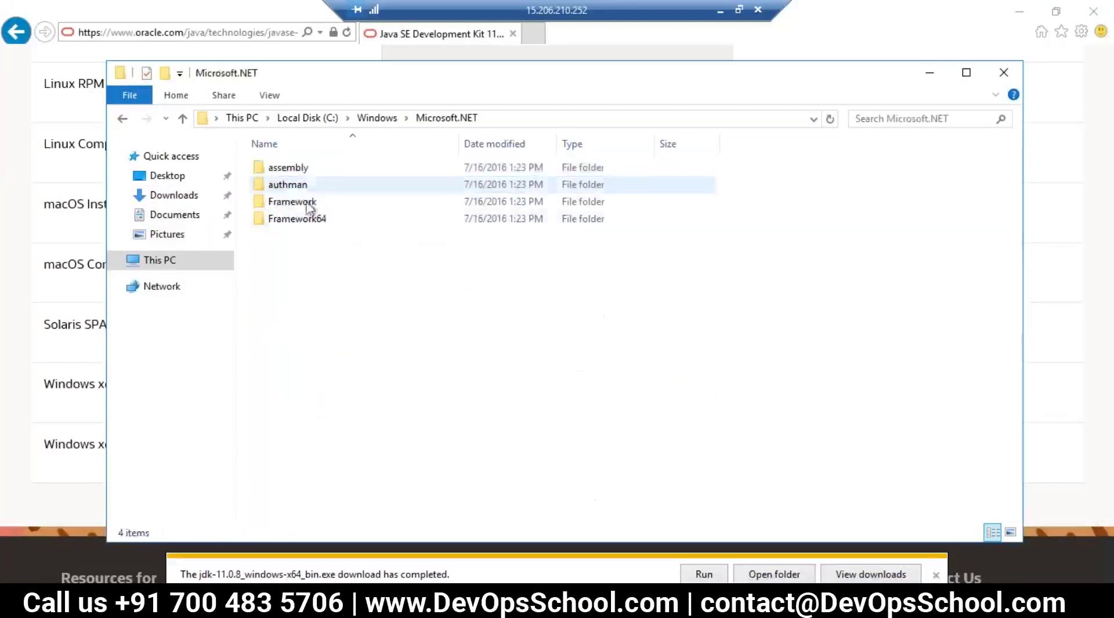
double_click(318, 224)
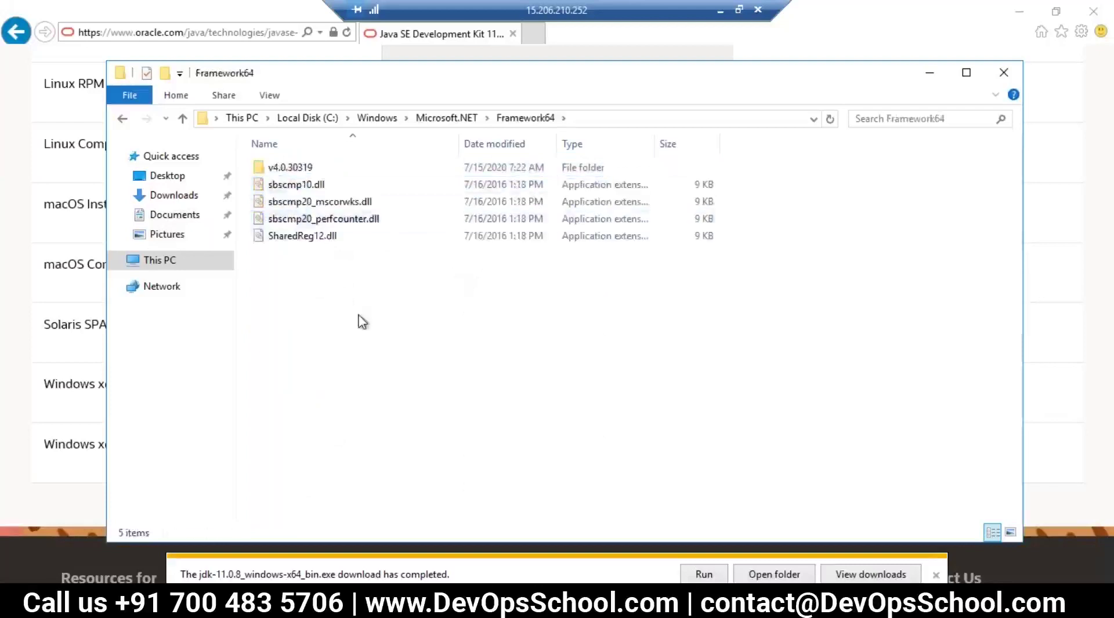
left_click(280, 170)
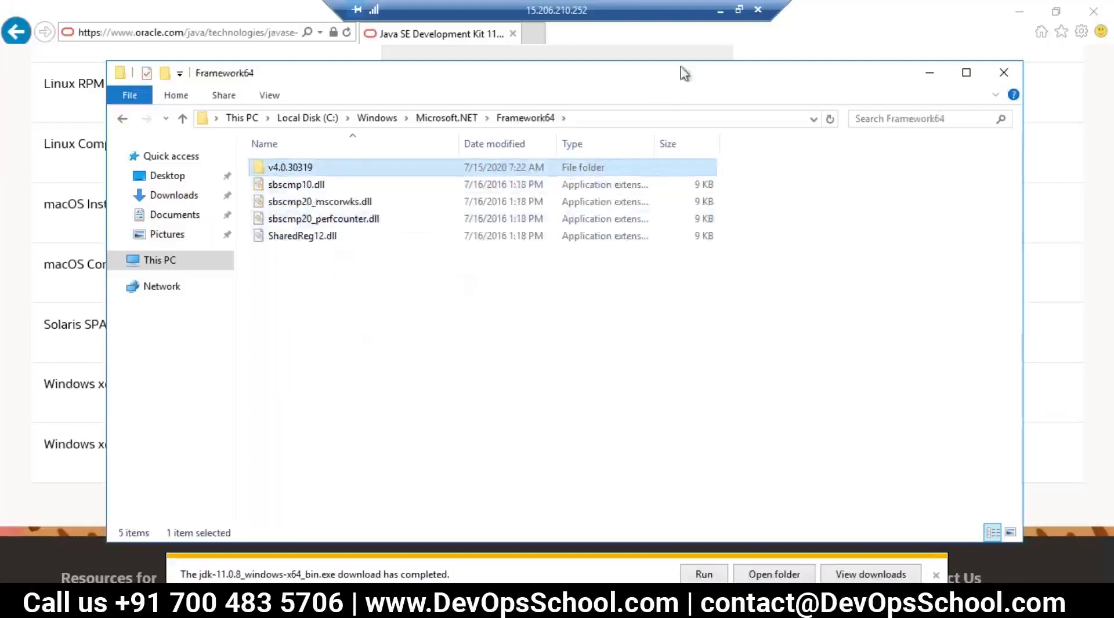
Step: Copy the SonarQube docs page address from the local browser and close the Framework64 window
left_click(719, 9)
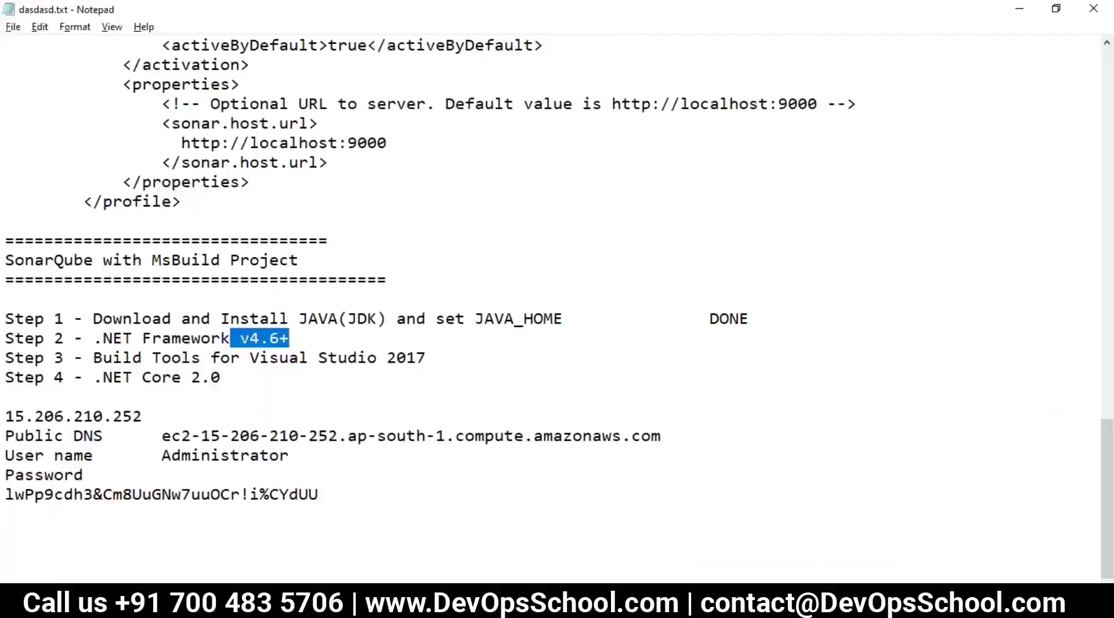
key("alt+Tab")
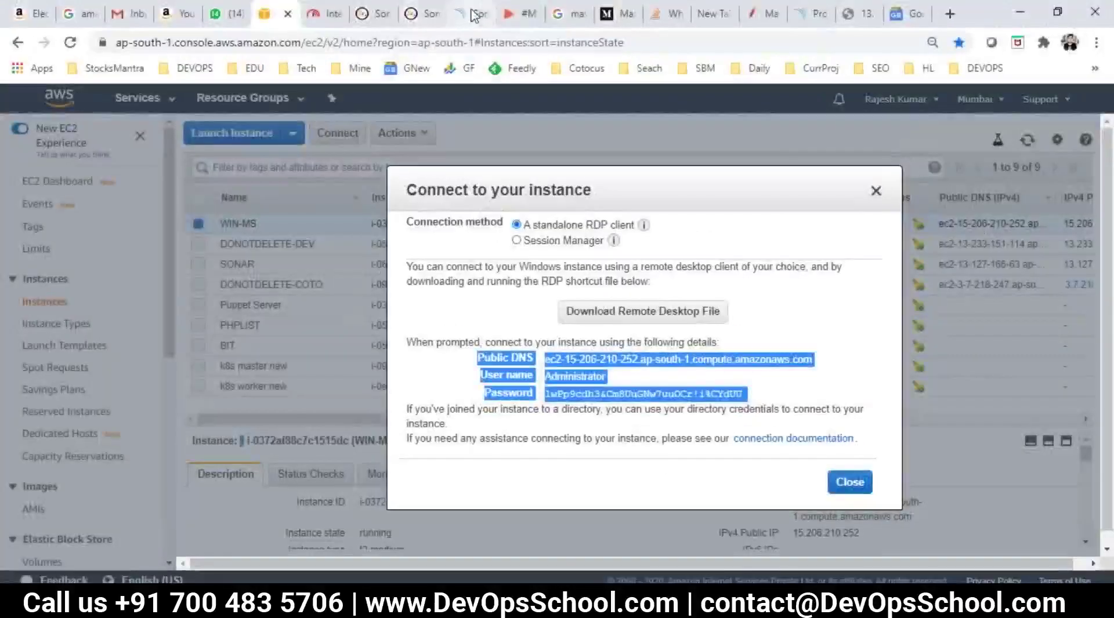
left_click(477, 14)
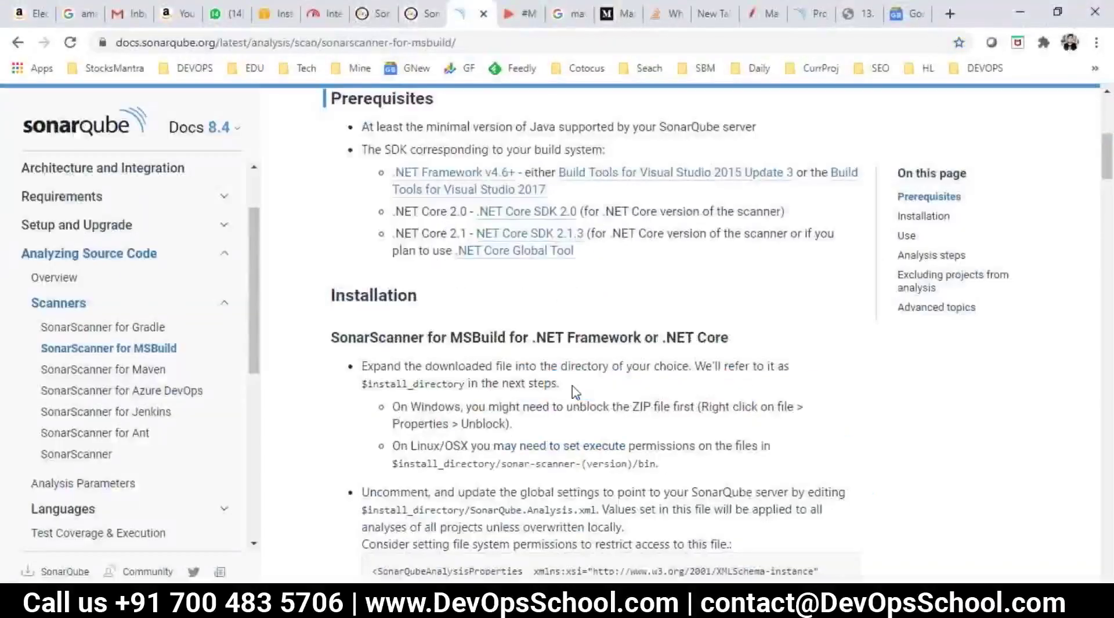
right_click(470, 182)
left_click(536, 365)
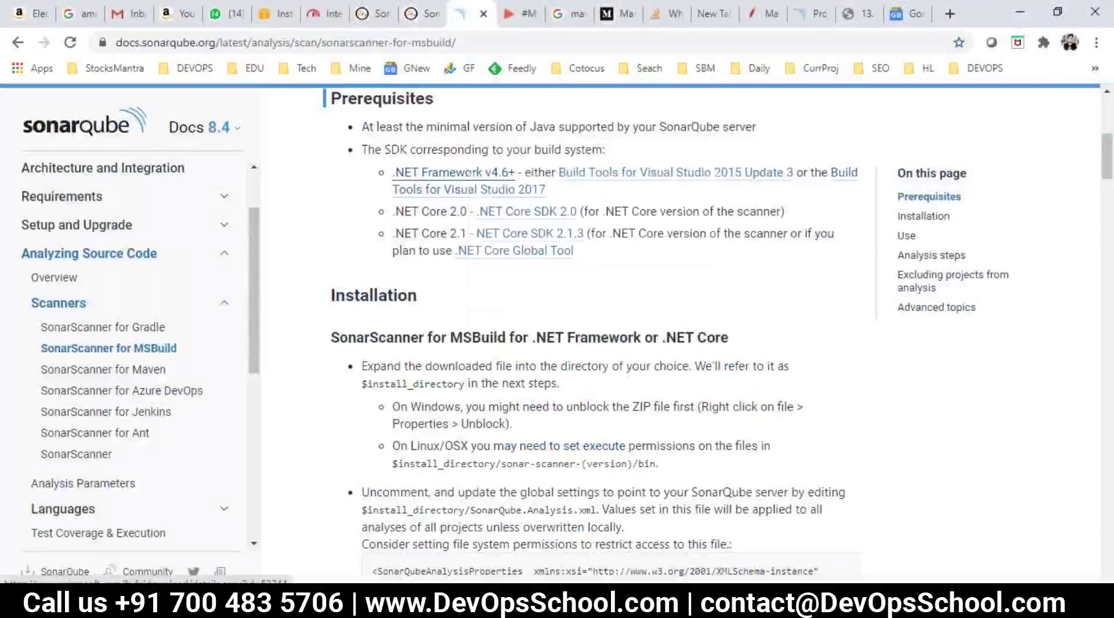
left_click(406, 42)
key("ctrl+c")
key("alt+Tab")
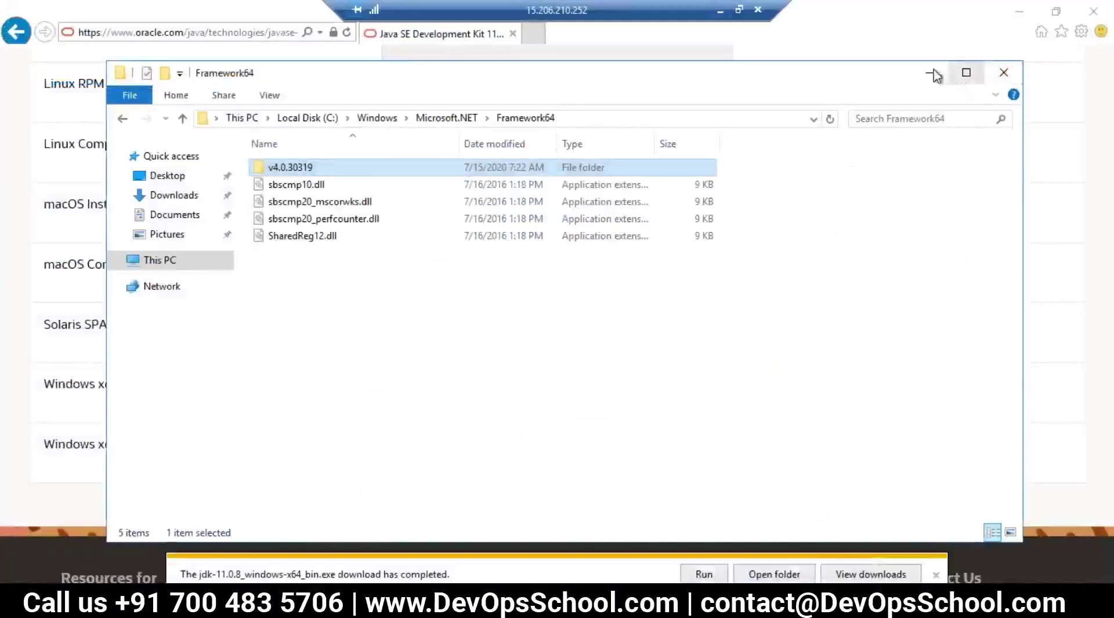
left_click(1002, 73)
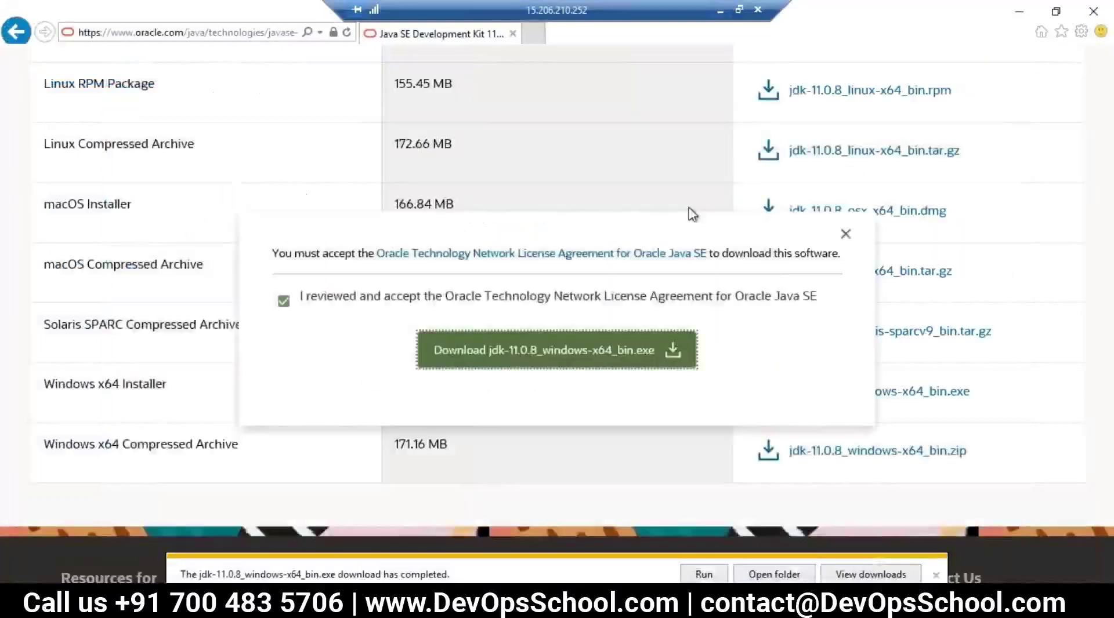
left_click(197, 33)
Step: Load the SonarScanner for MSBuild docs in a new tab and open its .NET Framework v4.6+ link
left_click(529, 35)
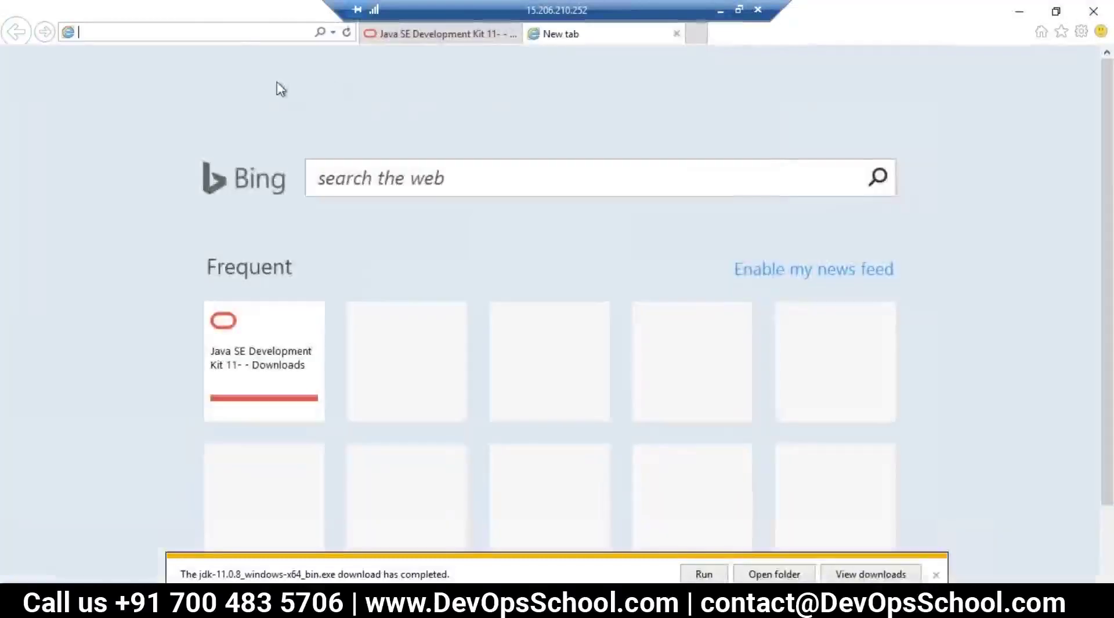
key("ctrl+v")
key("Return")
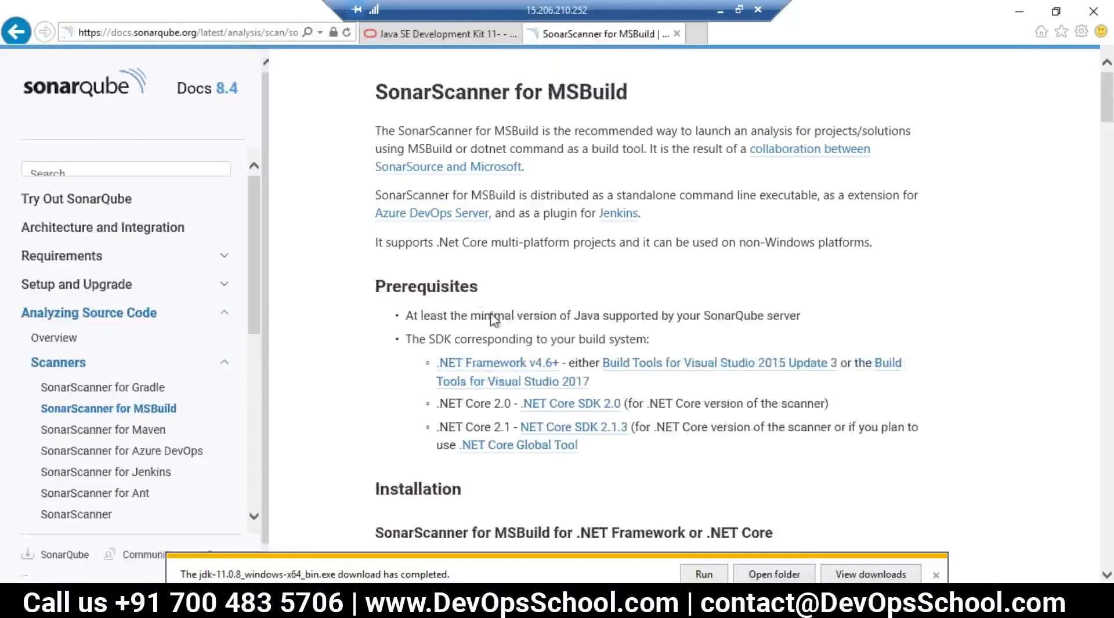
right_click(506, 376)
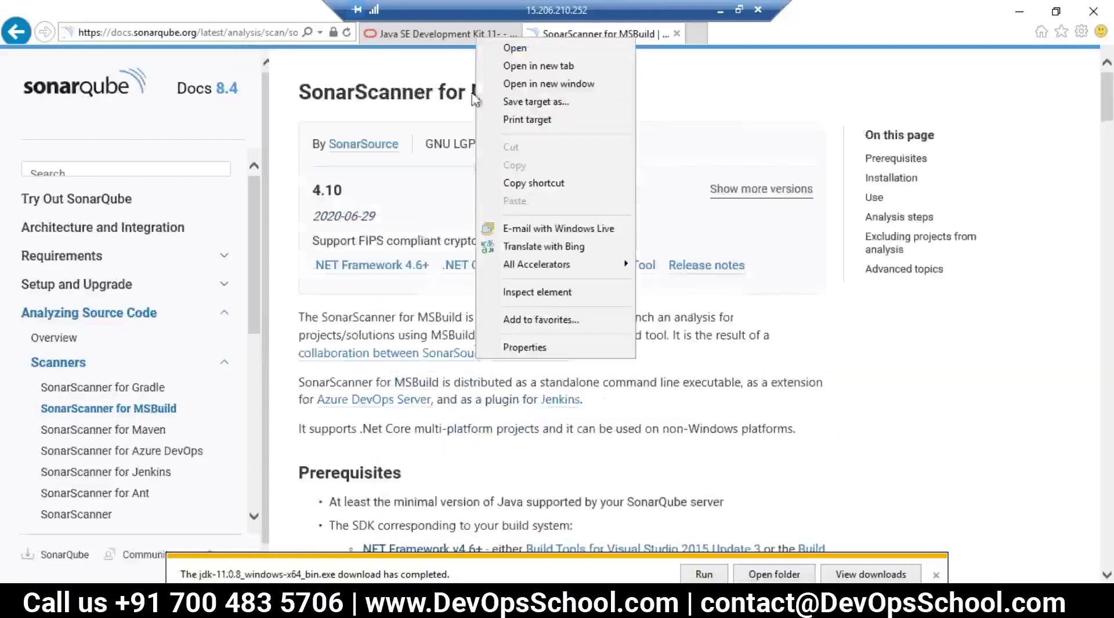
scroll(476, 418, "down", 4)
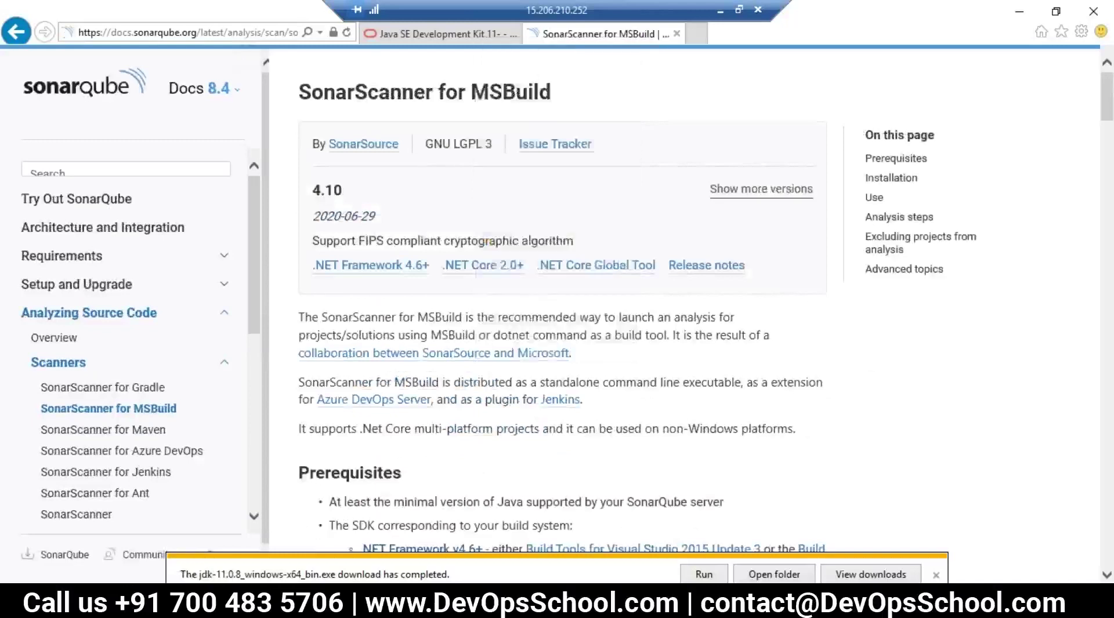
right_click(445, 304)
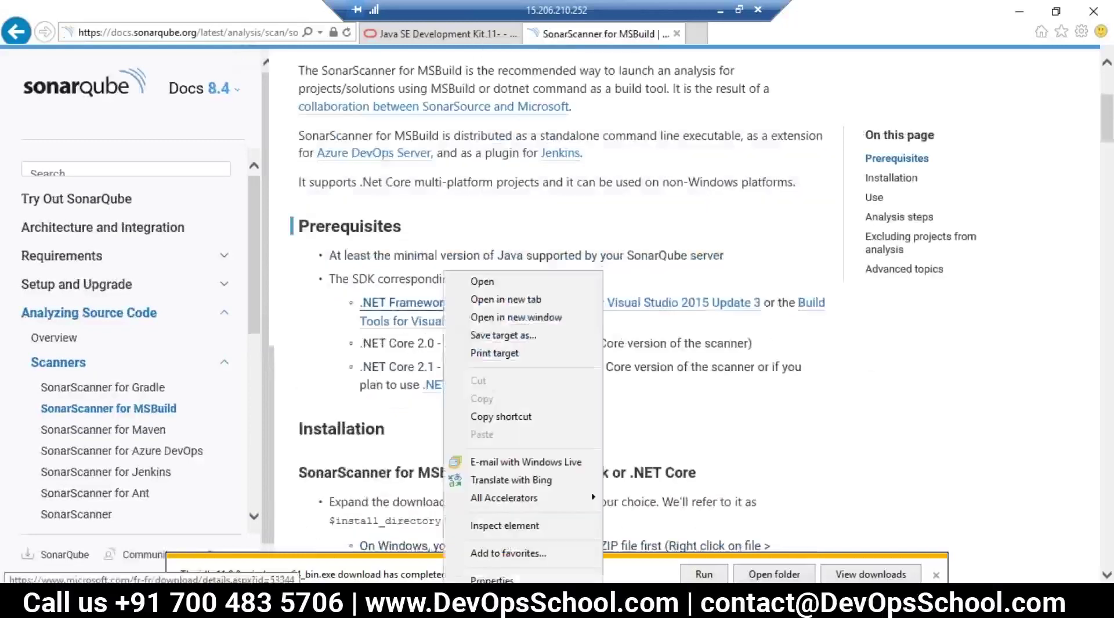
left_click(473, 303)
left_click(713, 35)
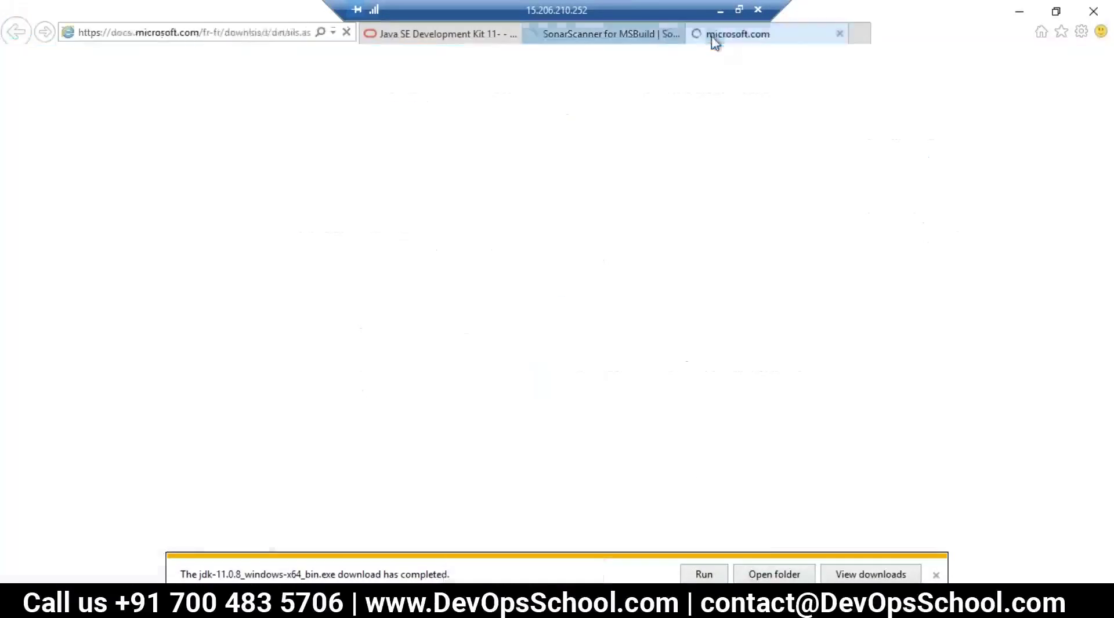
left_click(936, 575)
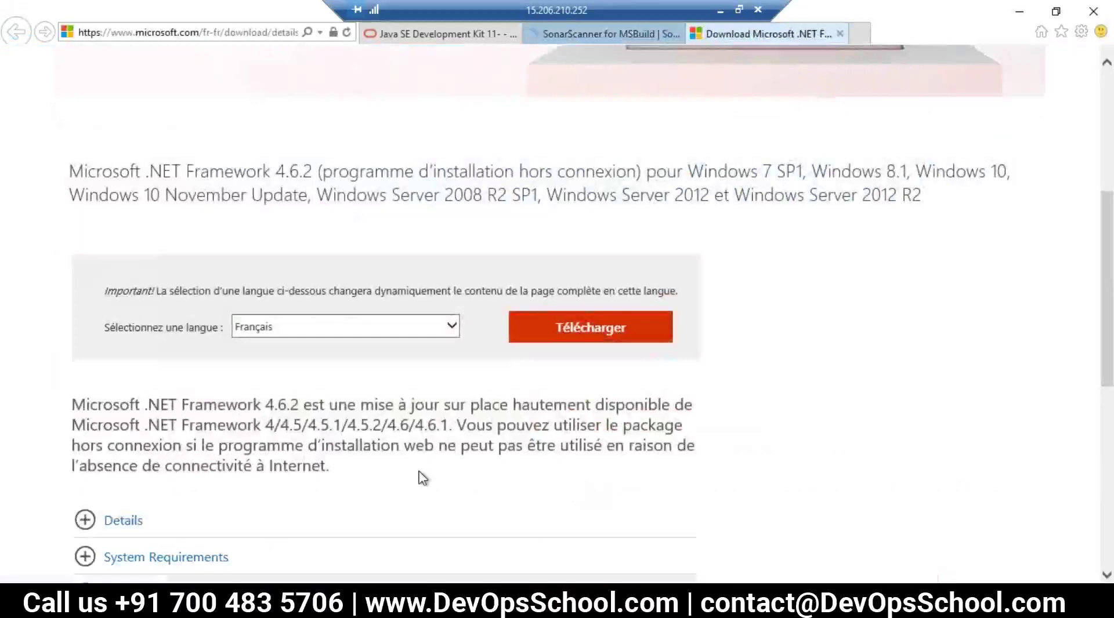
Step: Change the download page's language, leaving it set to Español
left_click(298, 330)
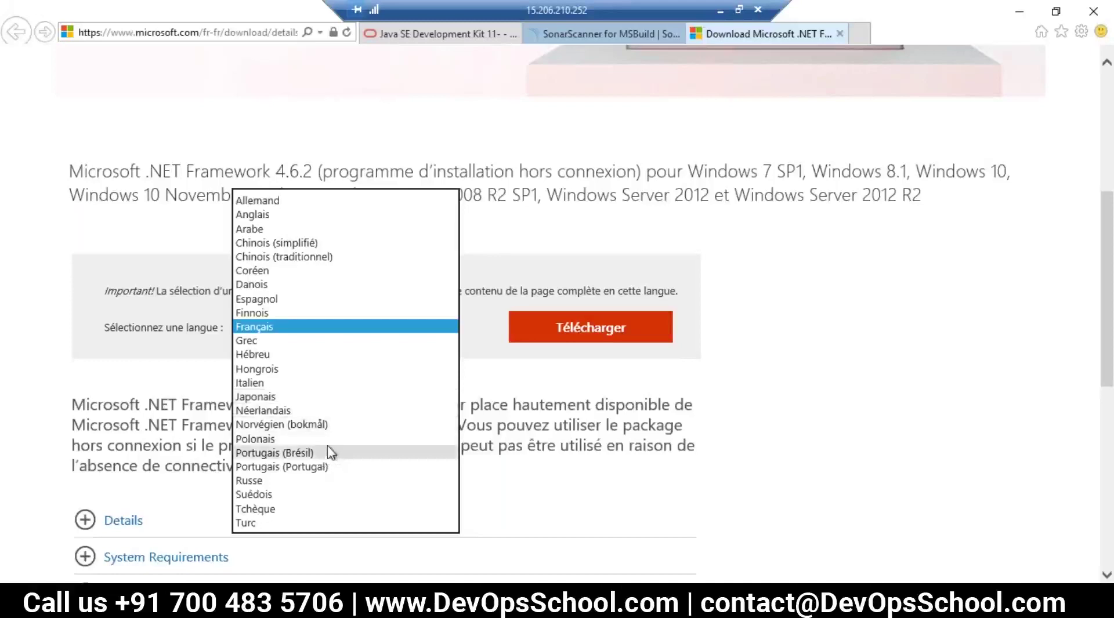
left_click(274, 301)
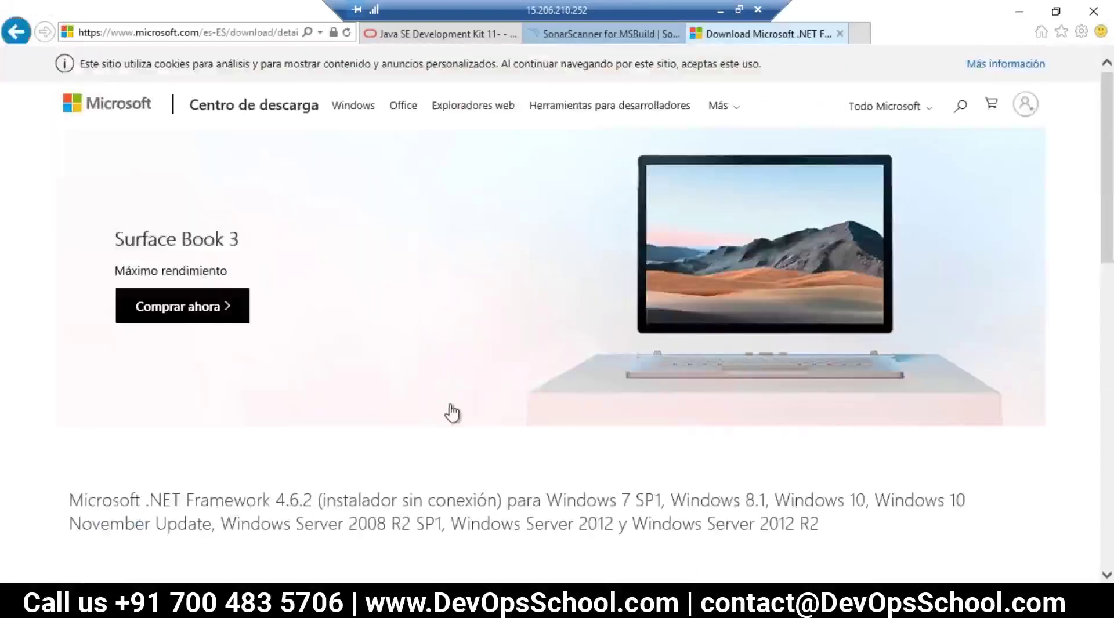
scroll(457, 436, "down", 7)
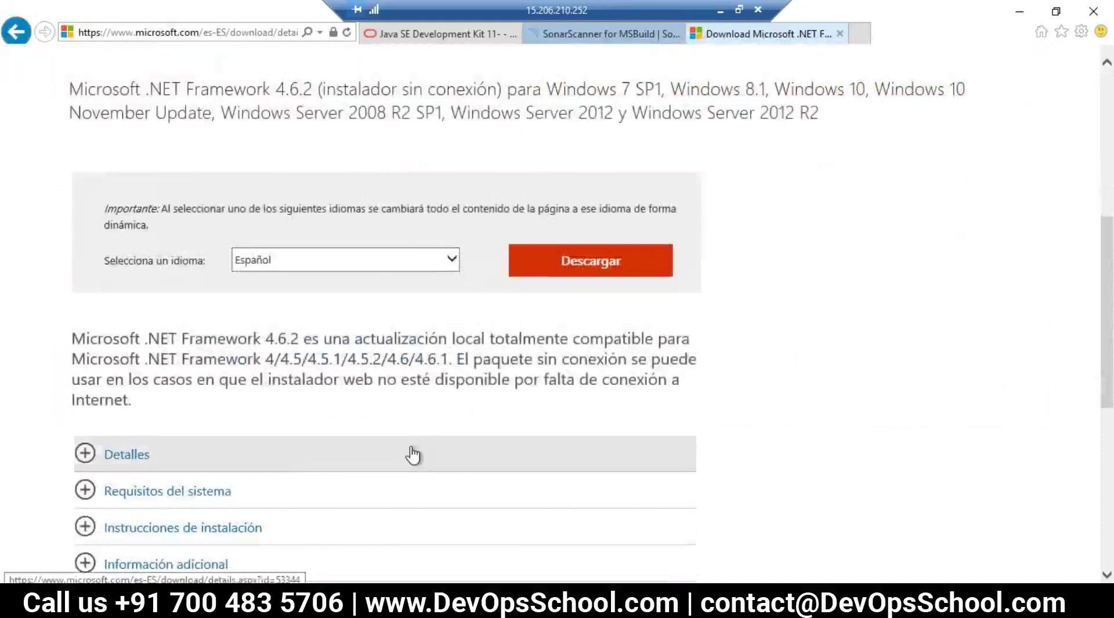
left_click(274, 267)
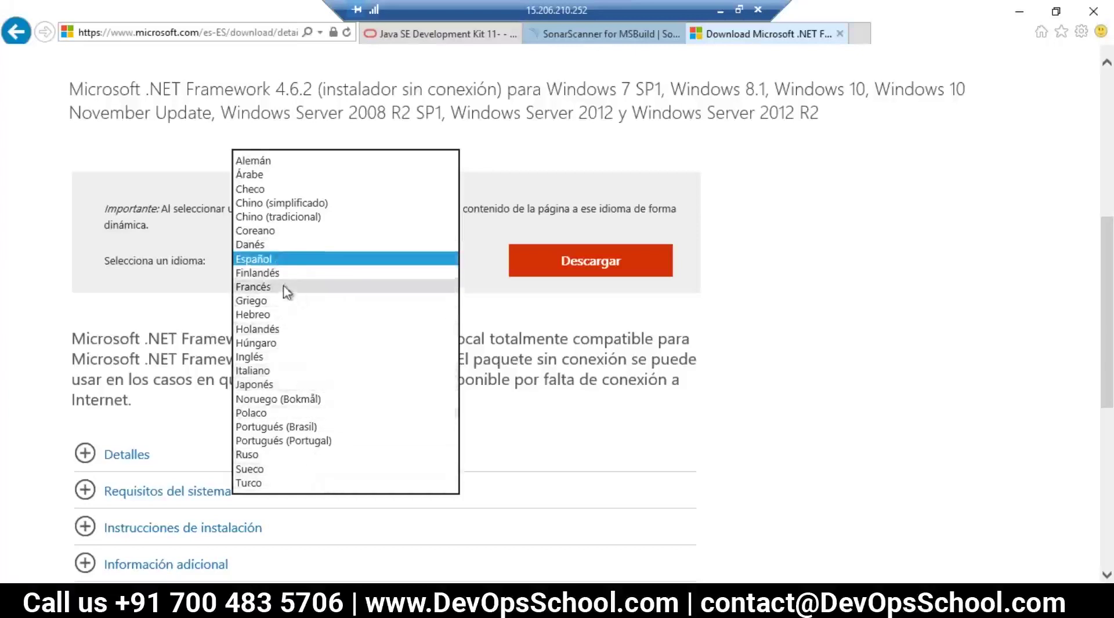
left_click(131, 329)
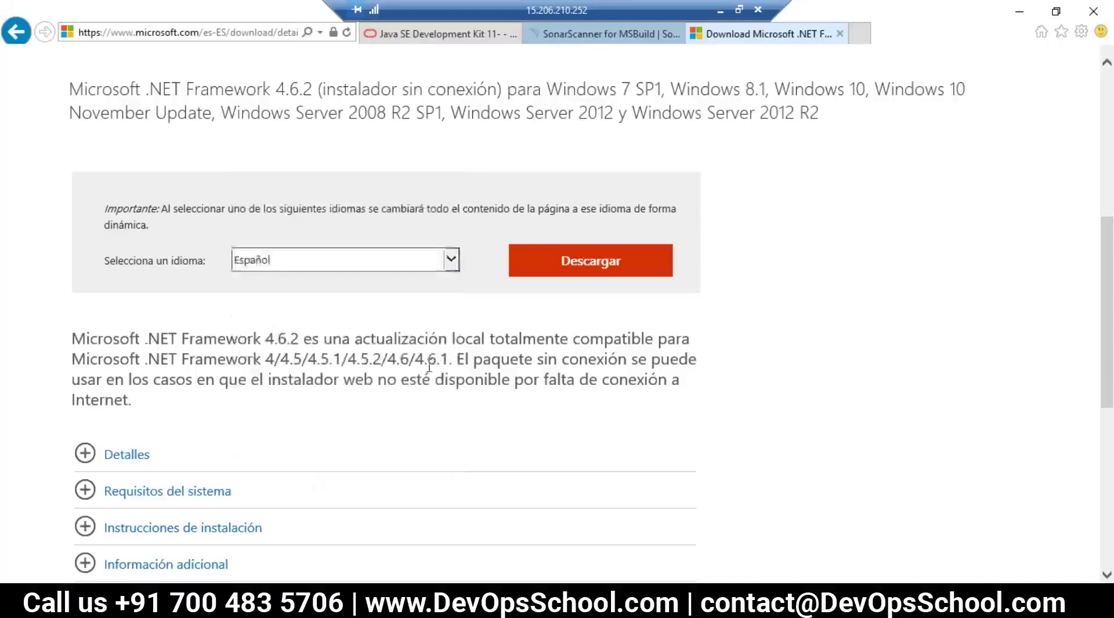
scroll(497, 353, "up", 7)
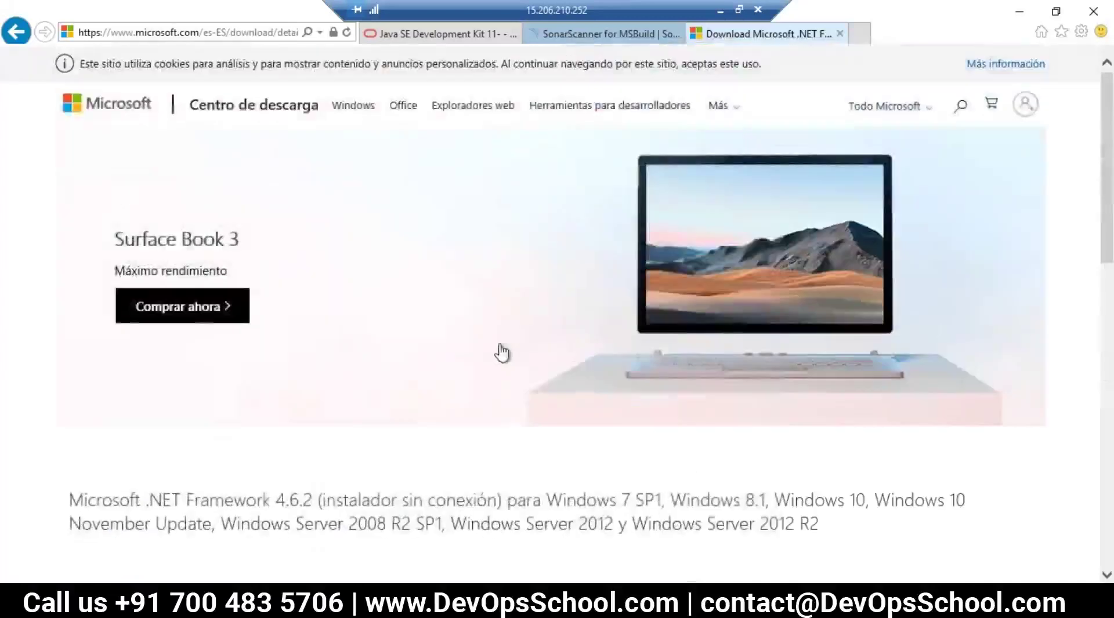
left_click(1011, 72)
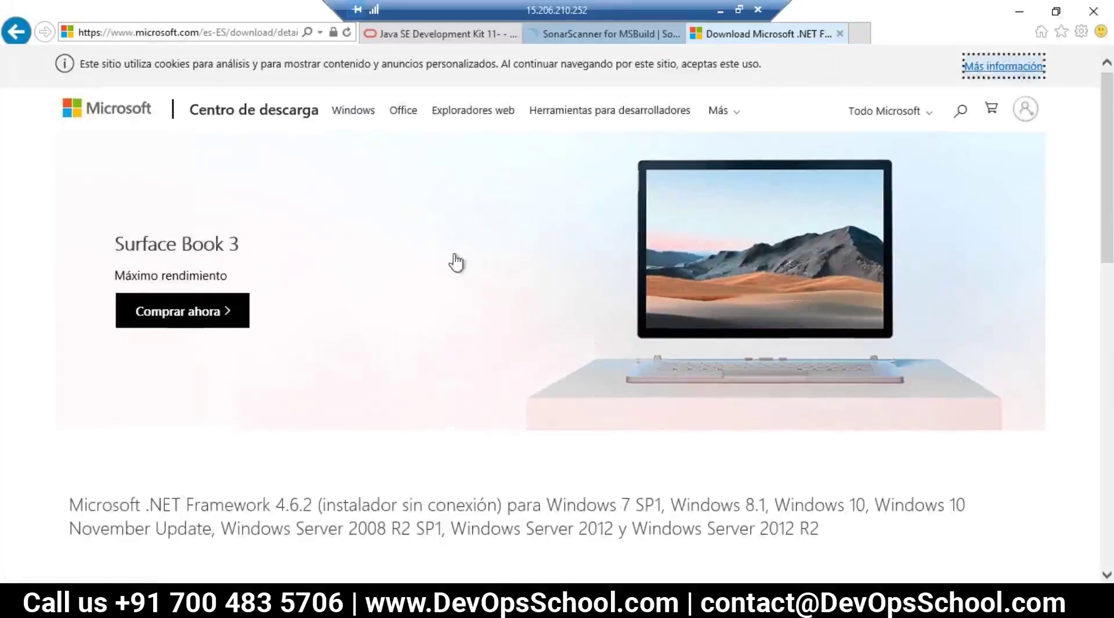
scroll(580, 317, "down", 4)
scroll(485, 398, "down", 1)
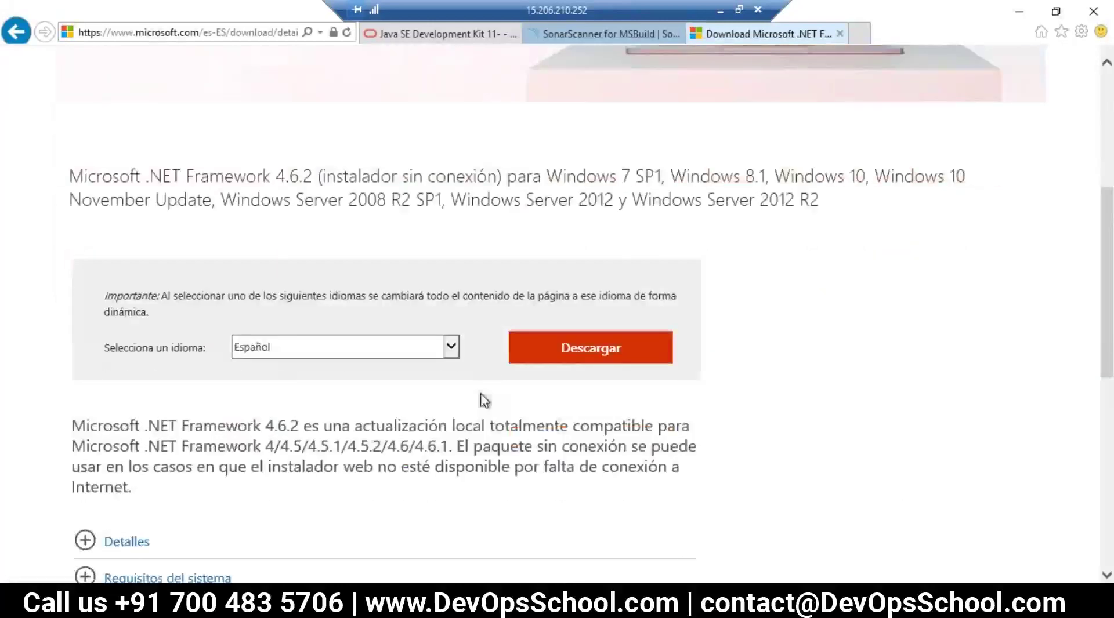
Step: Switch the page to Inglés and download the .NET Framework 4.6.2 offline installer
left_click(386, 348)
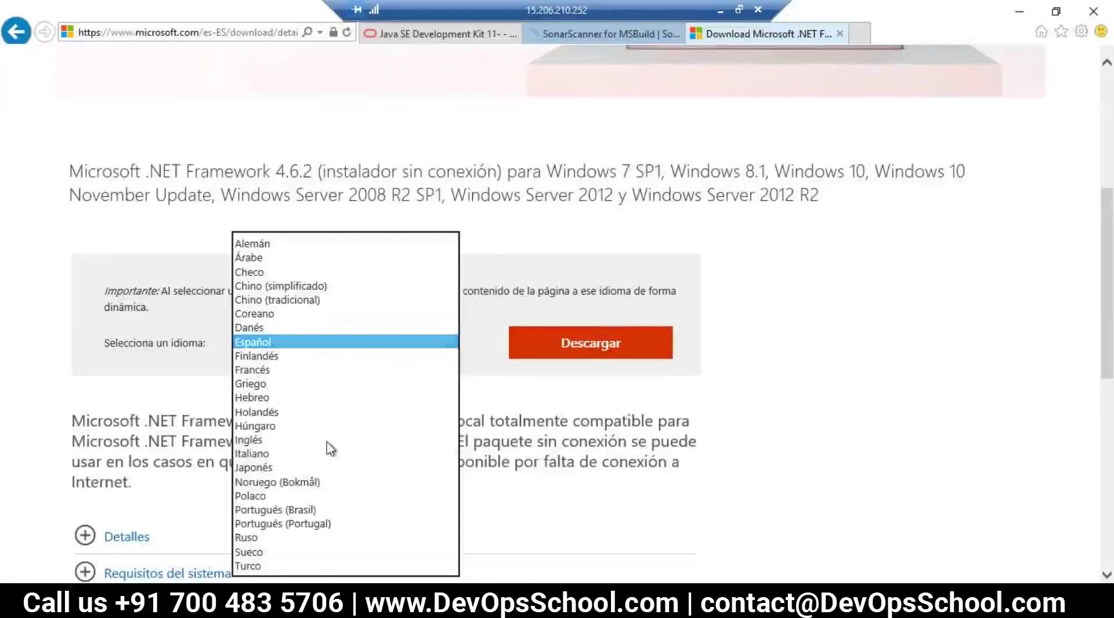
left_click(293, 444)
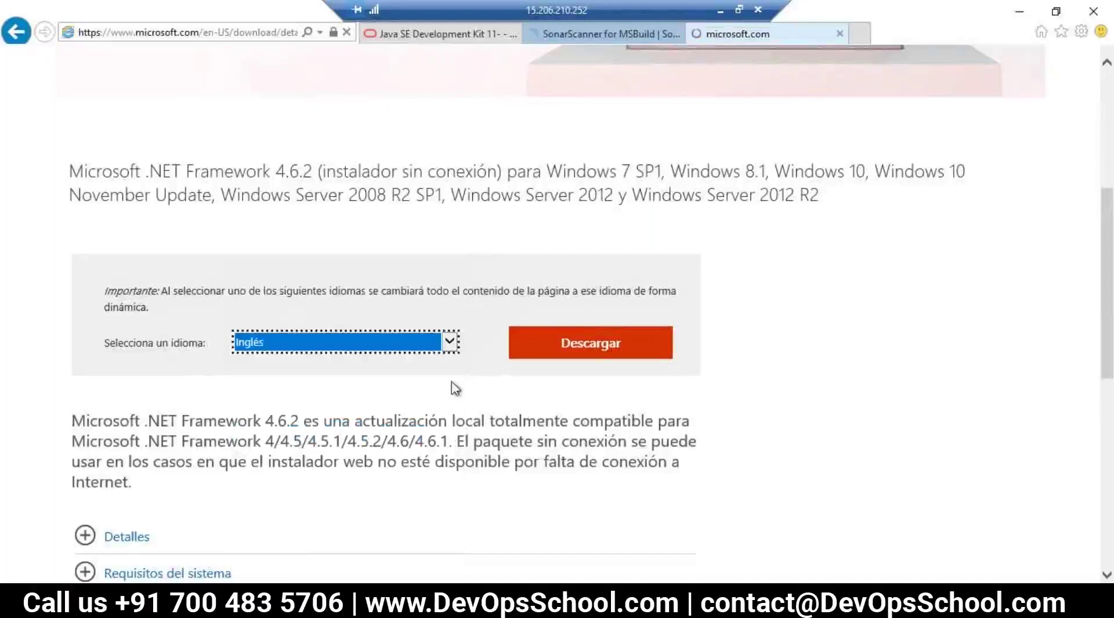
scroll(528, 428, "down", 9)
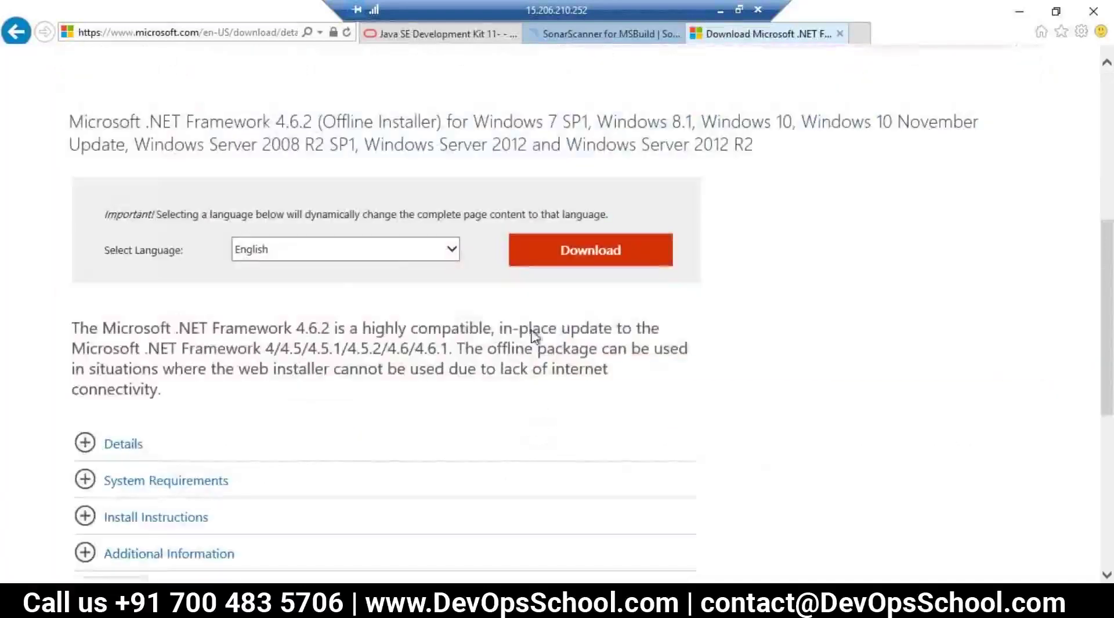
scroll(316, 471, "down", 4)
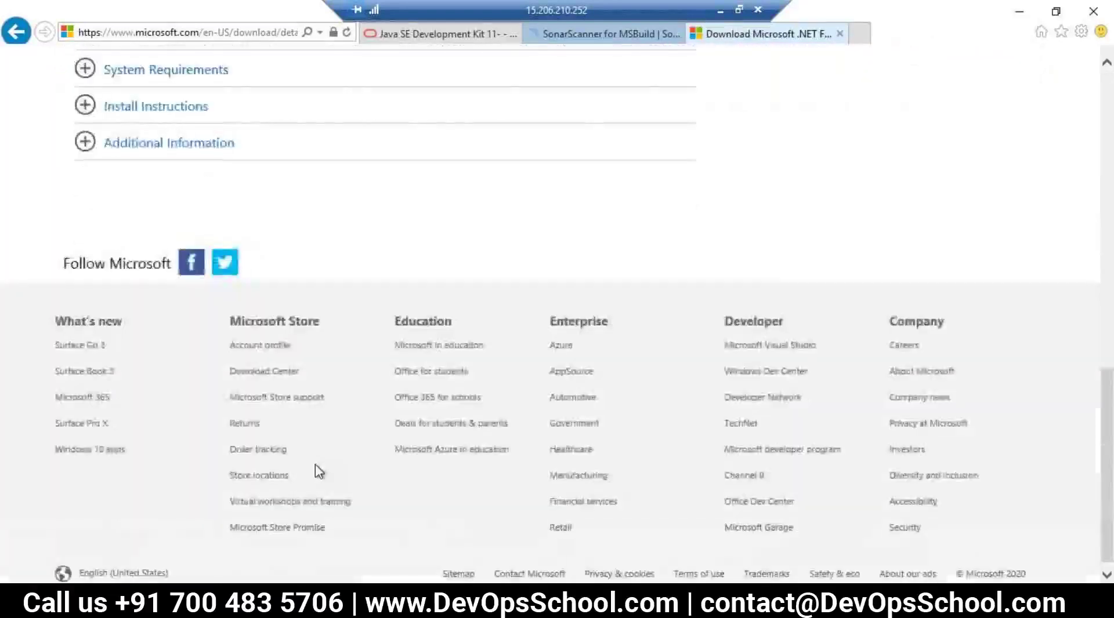
scroll(316, 471, "up", 5)
left_click(557, 175)
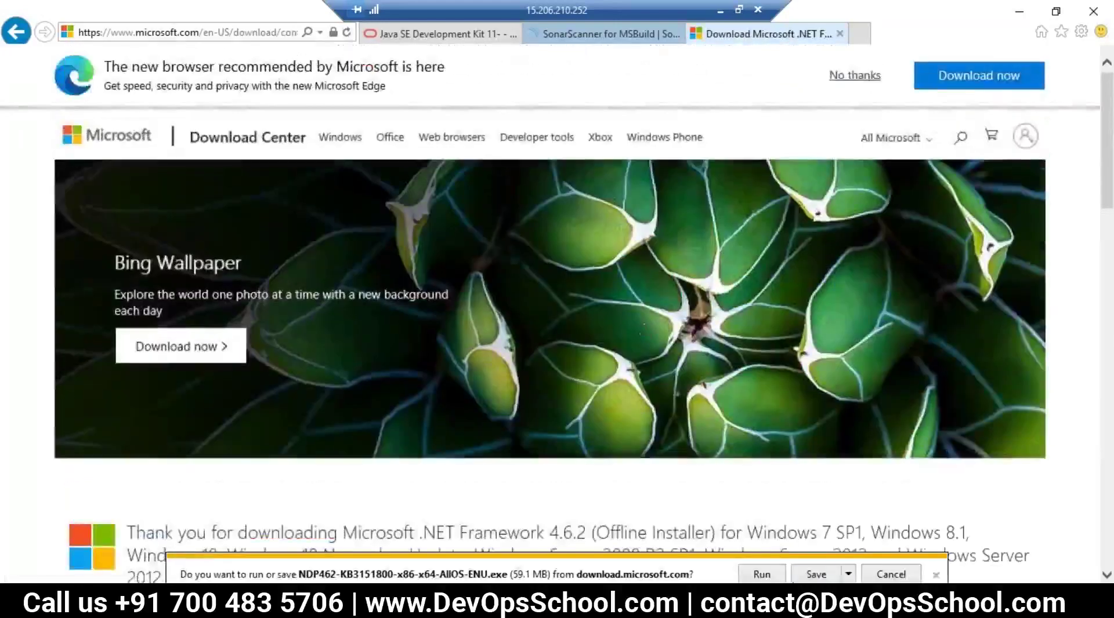
Step: Save NDP462-KB3151800-x86-x64-AllOS-ENU.exe and launch it from Downloads, allowing it to run
left_click(761, 574)
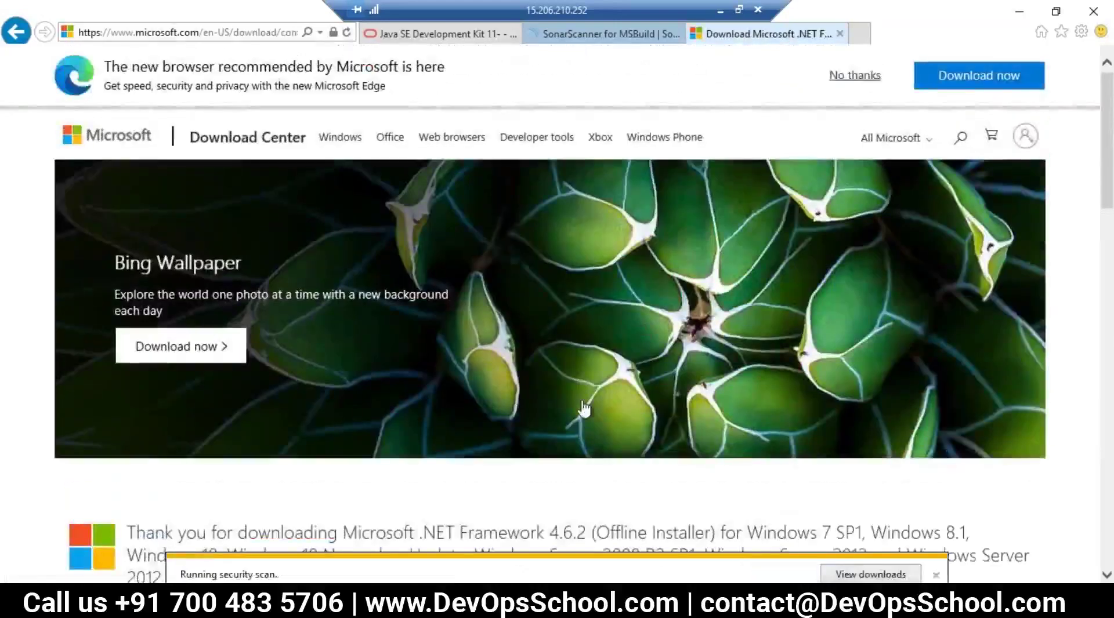
left_click(259, 606)
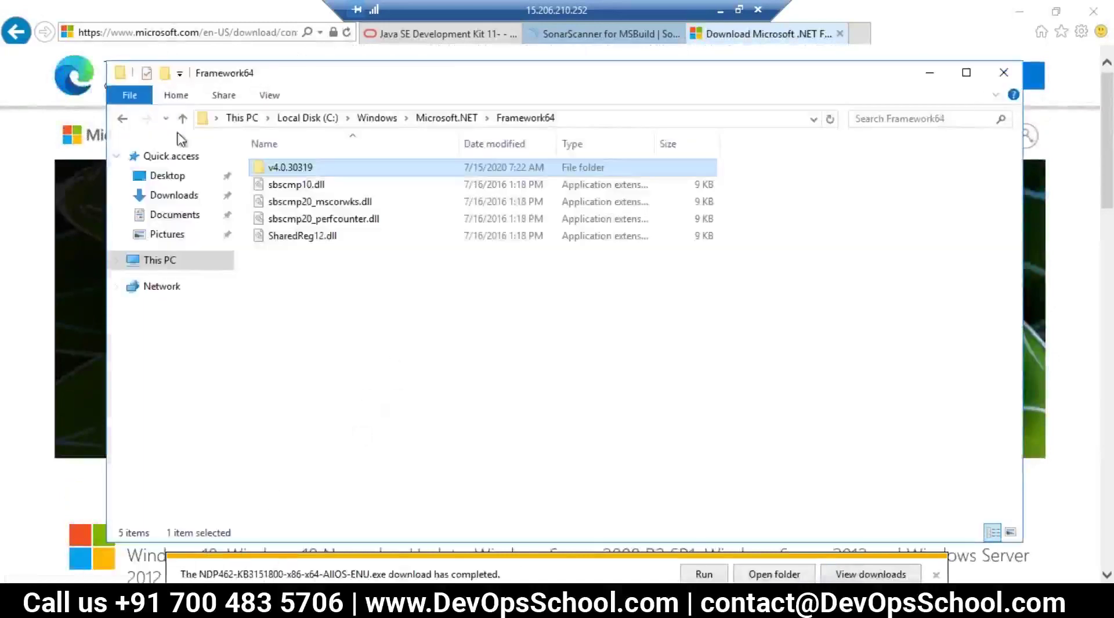
left_click(169, 196)
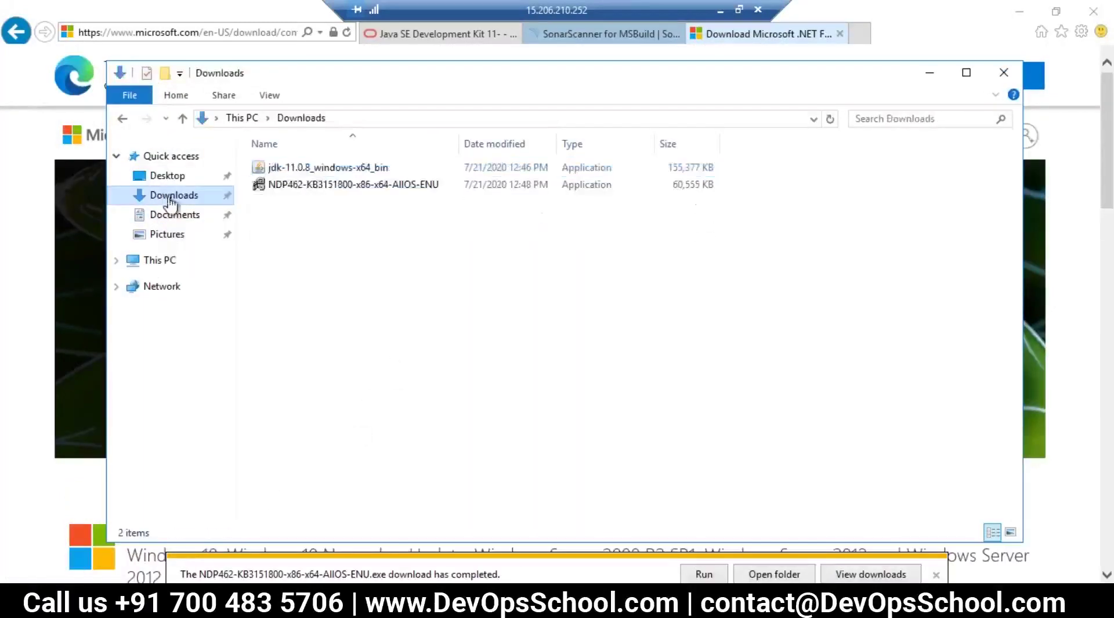
left_click(316, 184)
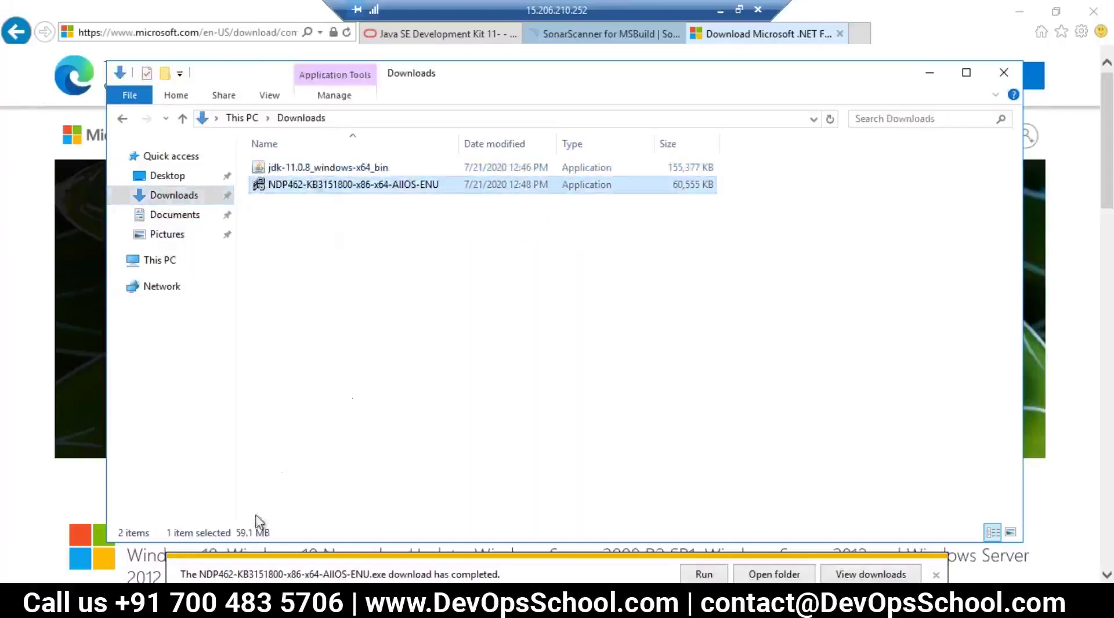
left_click(323, 226)
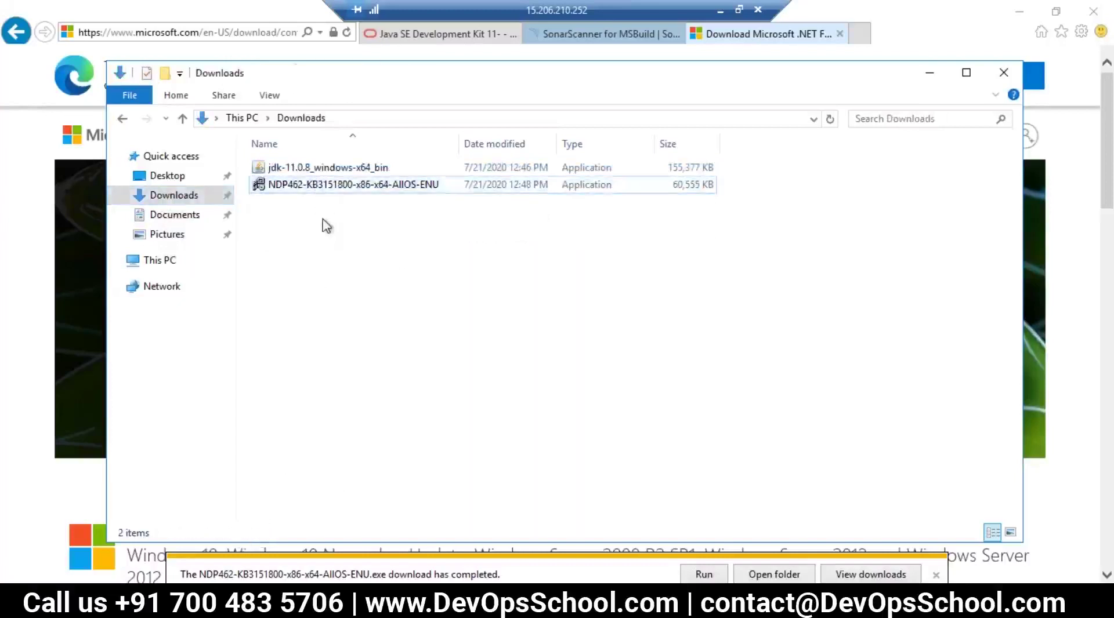
double_click(326, 186)
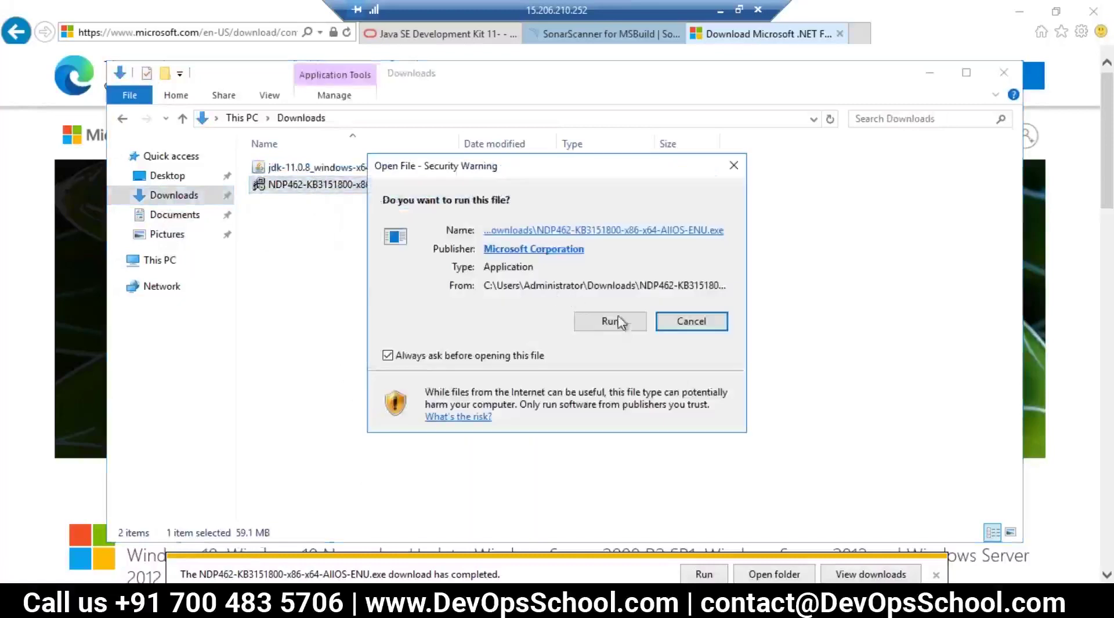
left_click(619, 323)
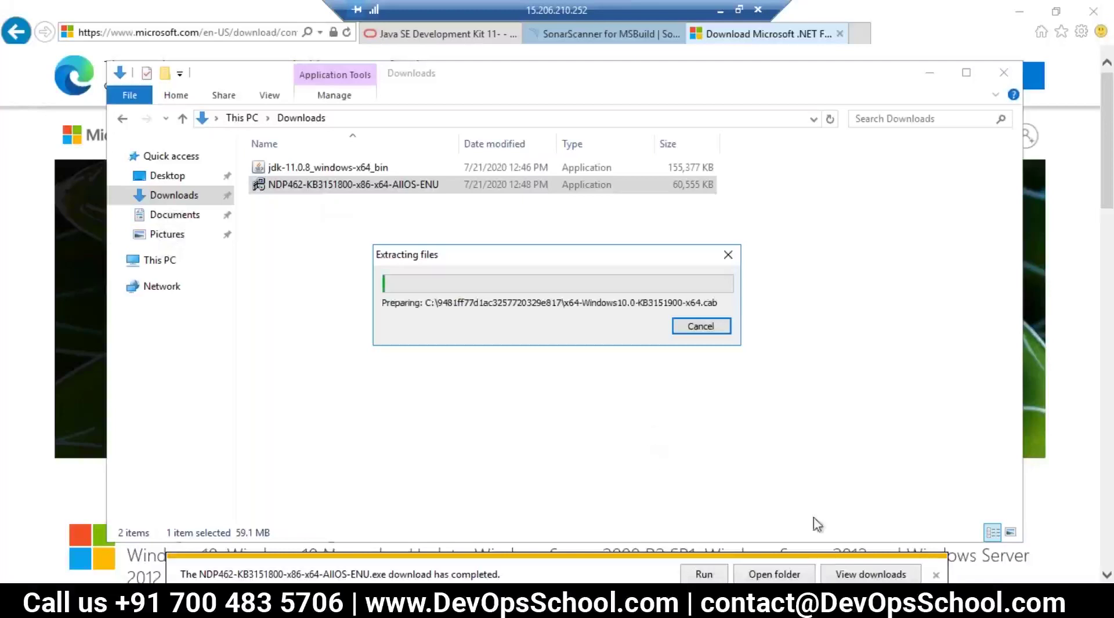
left_click(936, 577)
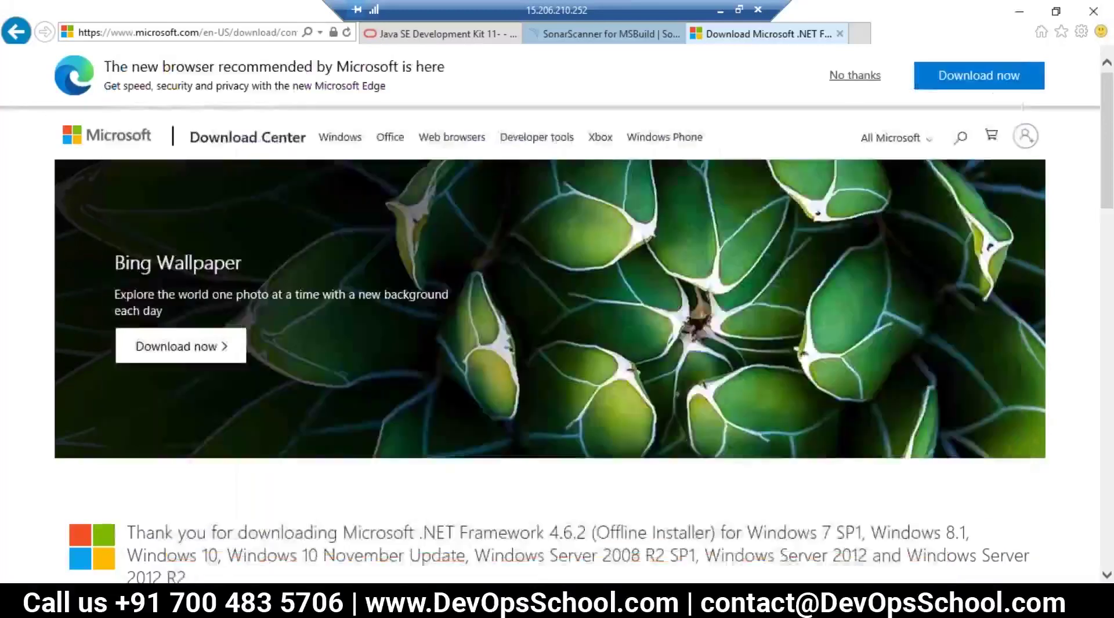
left_click(1022, 14)
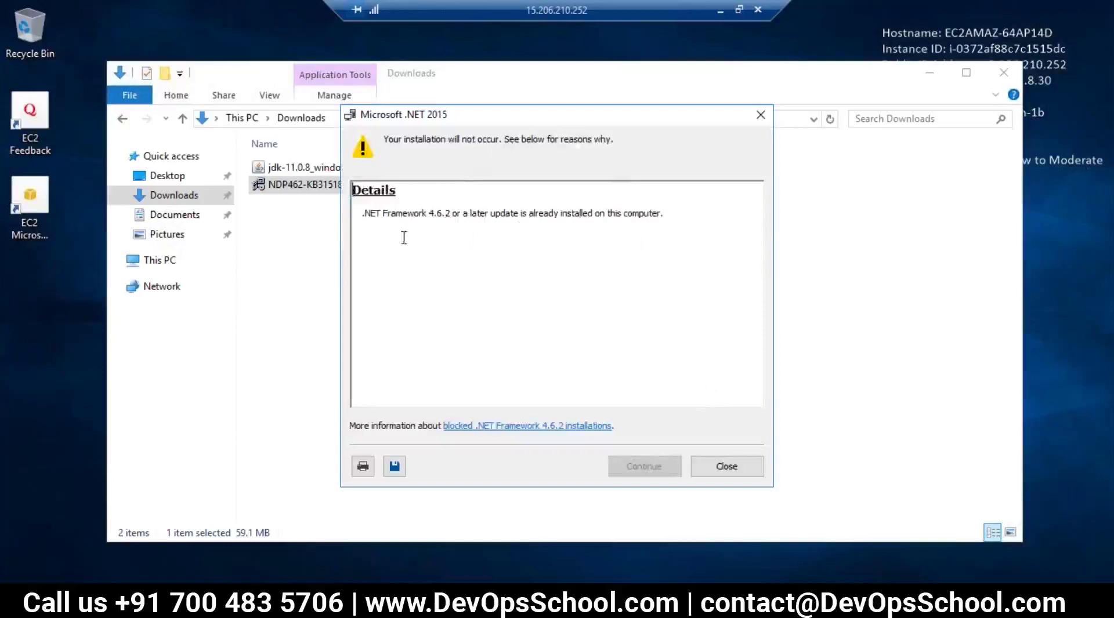
Step: Read the notice that .NET Framework 4.6.2 is already installed, then close it
left_click_drag(431, 215, 455, 218)
left_click(520, 220)
left_click_drag(527, 216, 664, 211)
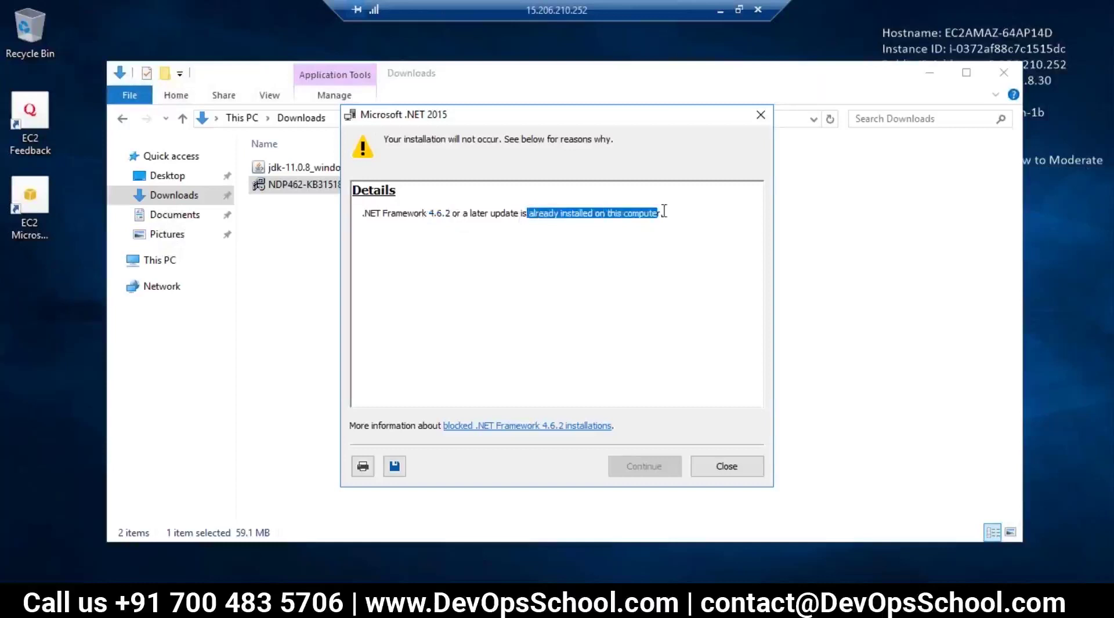
left_click(528, 246)
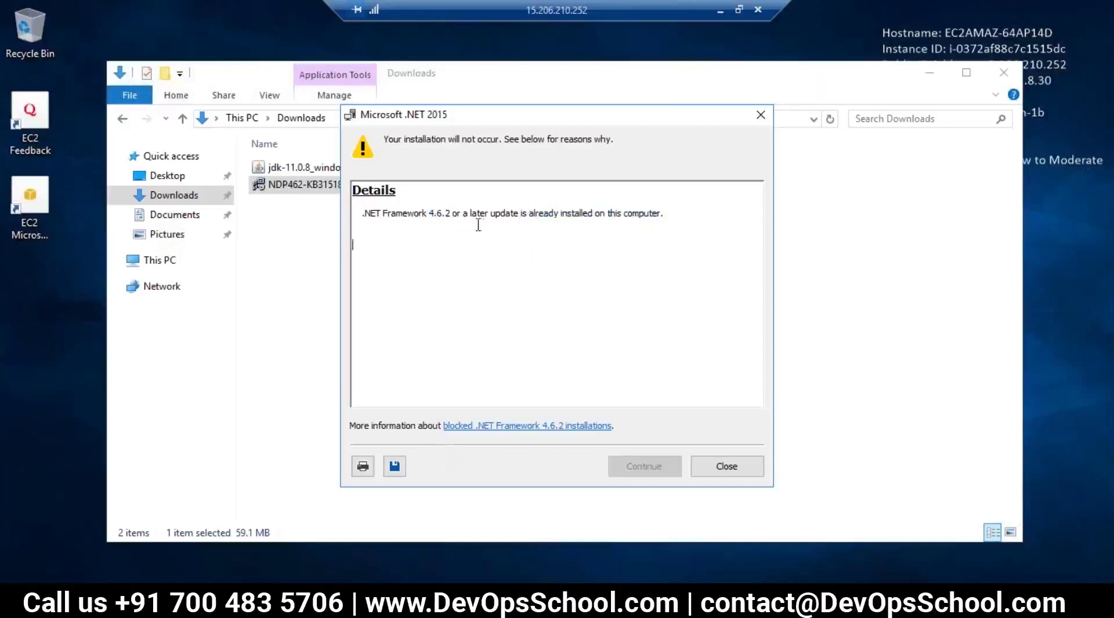
double_click(382, 215)
left_click(446, 267)
left_click_drag(528, 219, 598, 208)
left_click(726, 466)
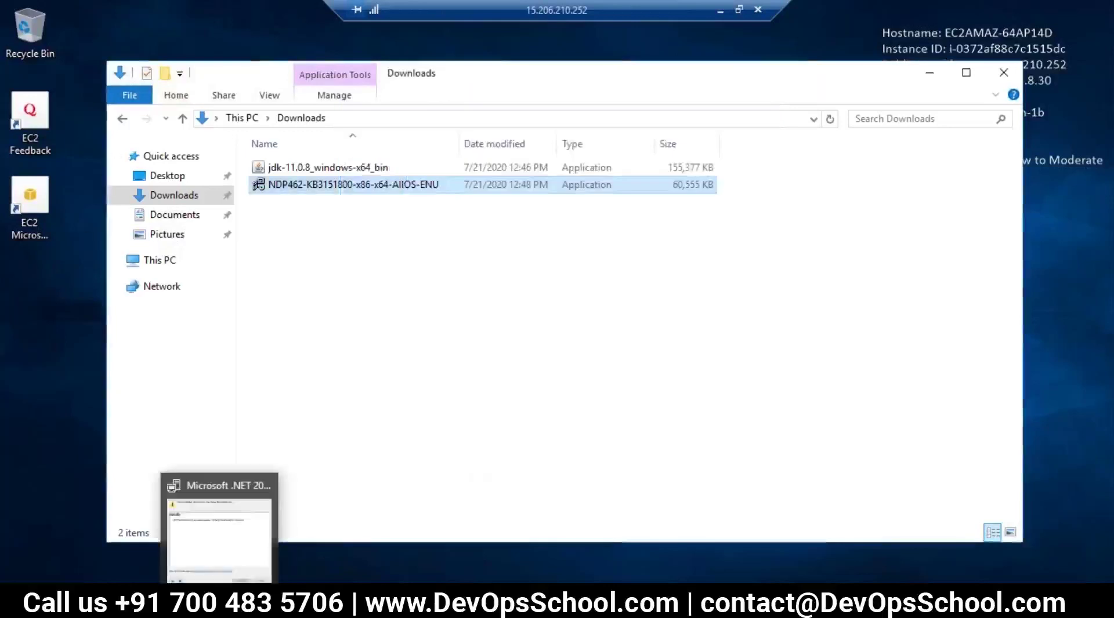
Step: Open the C: drive through Run and enter the Windows folder
key("super+r")
type("c:")
key("Return")
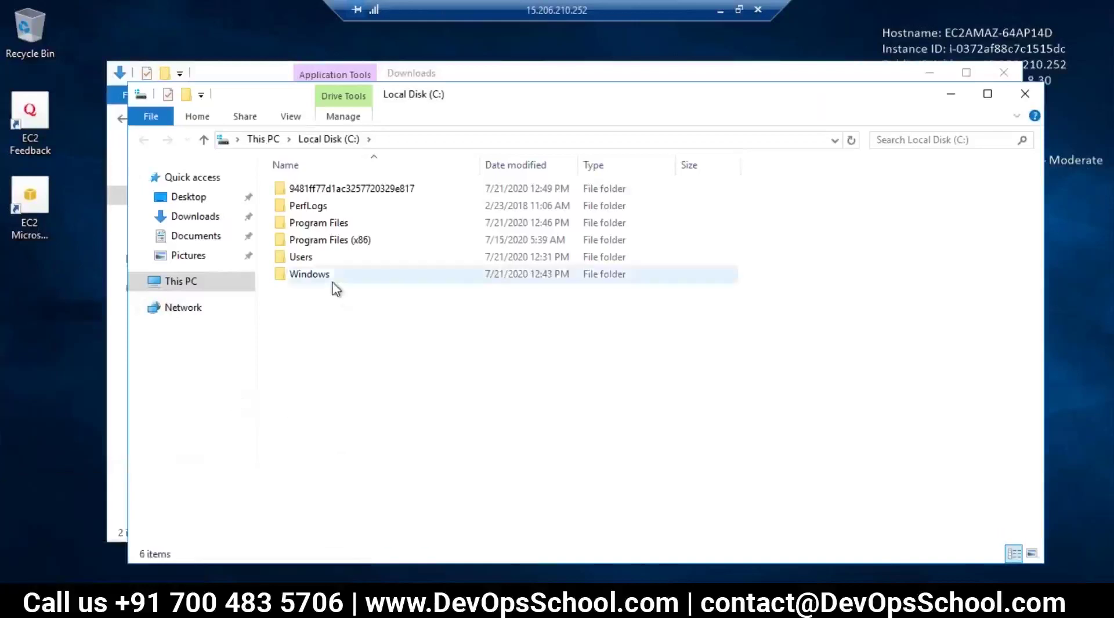
double_click(329, 276)
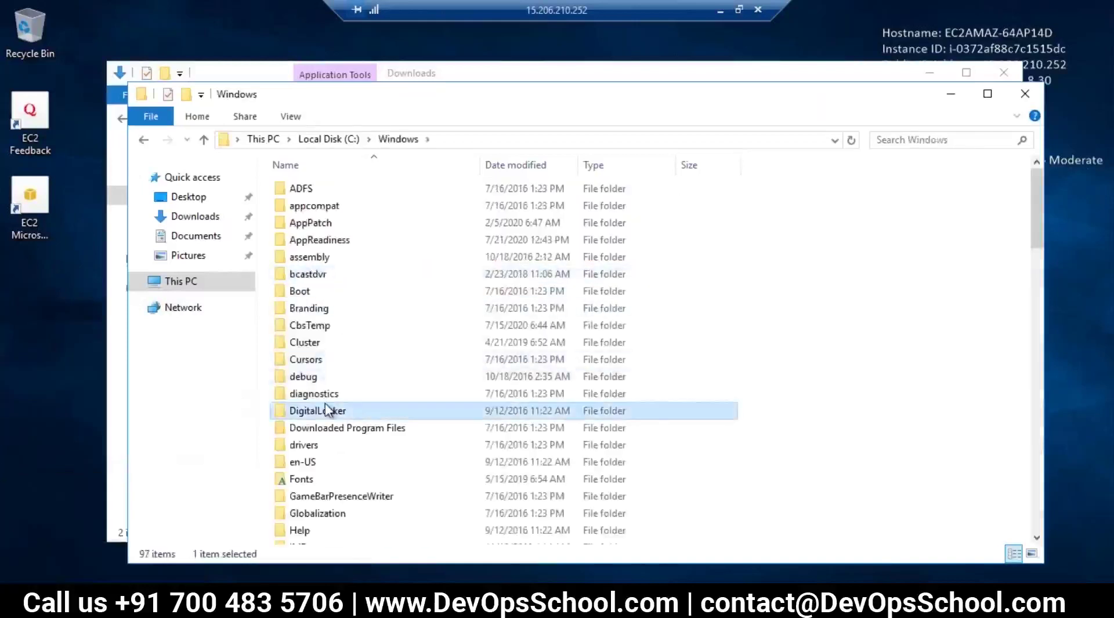
Step: Navigate to Microsoft.NET\Framework64\v4.0.30319, after checking the 32-bit Framework folder
key("m")
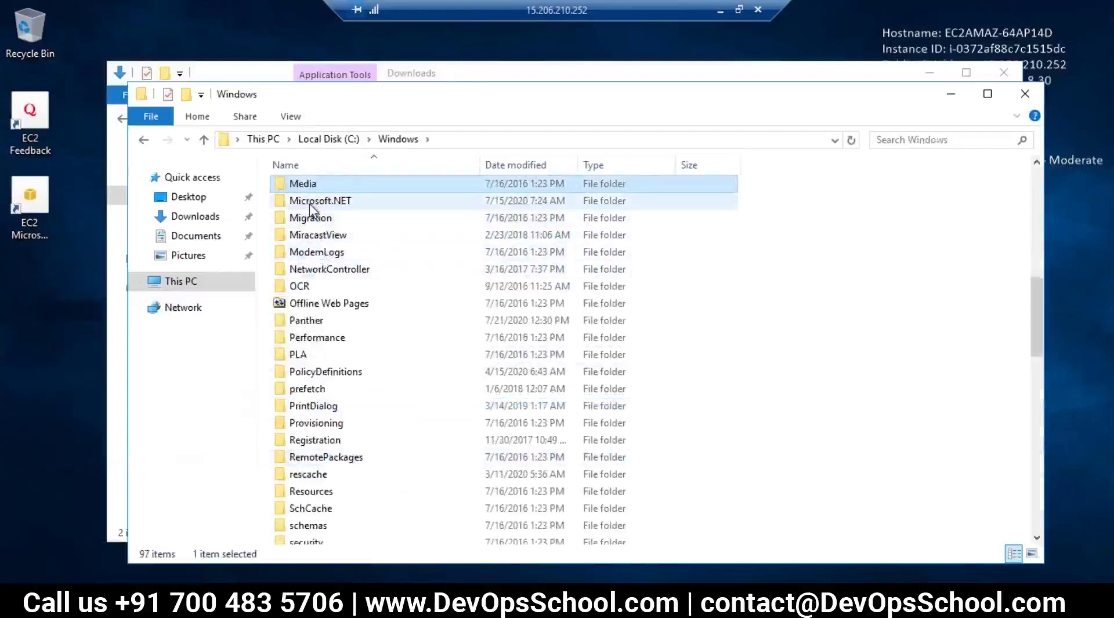
double_click(308, 202)
left_click(320, 238)
double_click(316, 226)
left_click(325, 245)
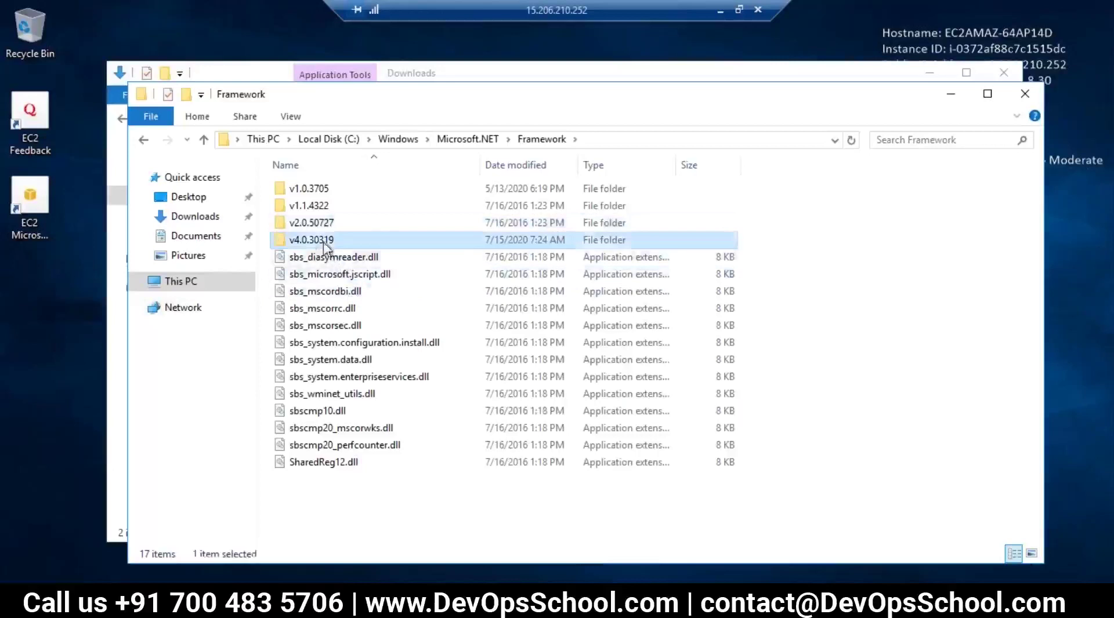
left_click(144, 140)
double_click(293, 241)
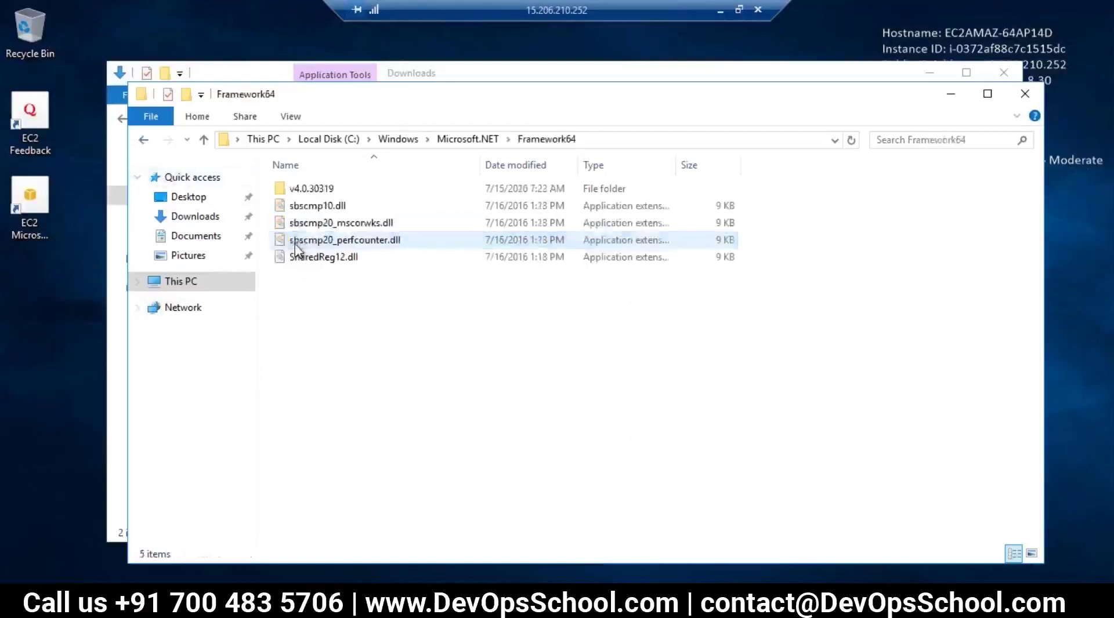
left_click(316, 190)
double_click(316, 191)
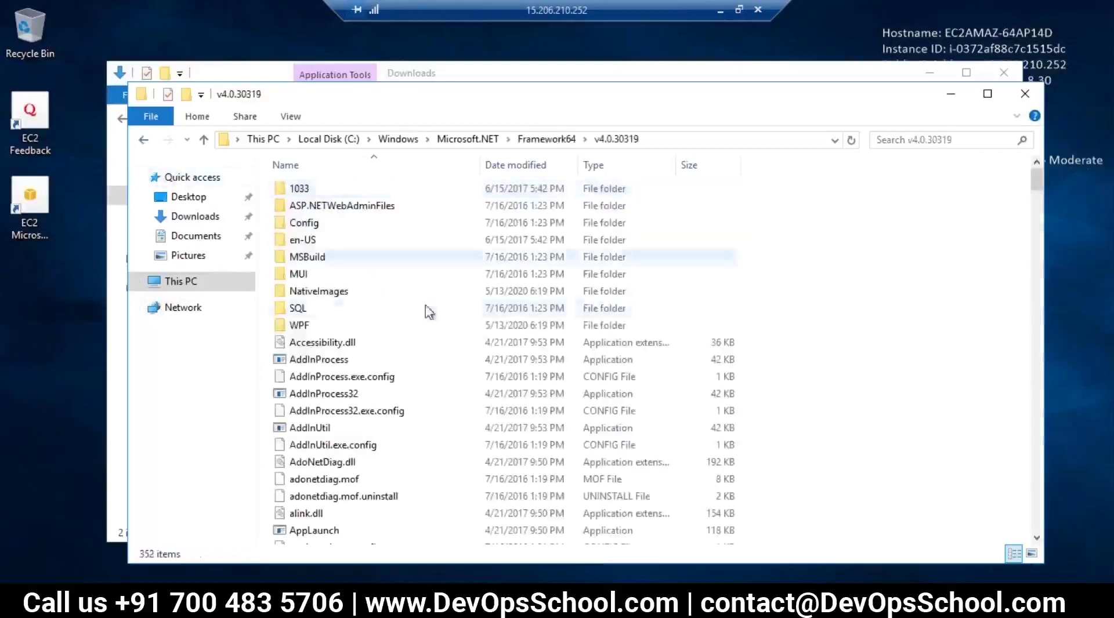
scroll(378, 400, "down", 5)
Step: Run 'msbuild --version' in a new command prompt, which reports msbuild not recognized
key("super+r")
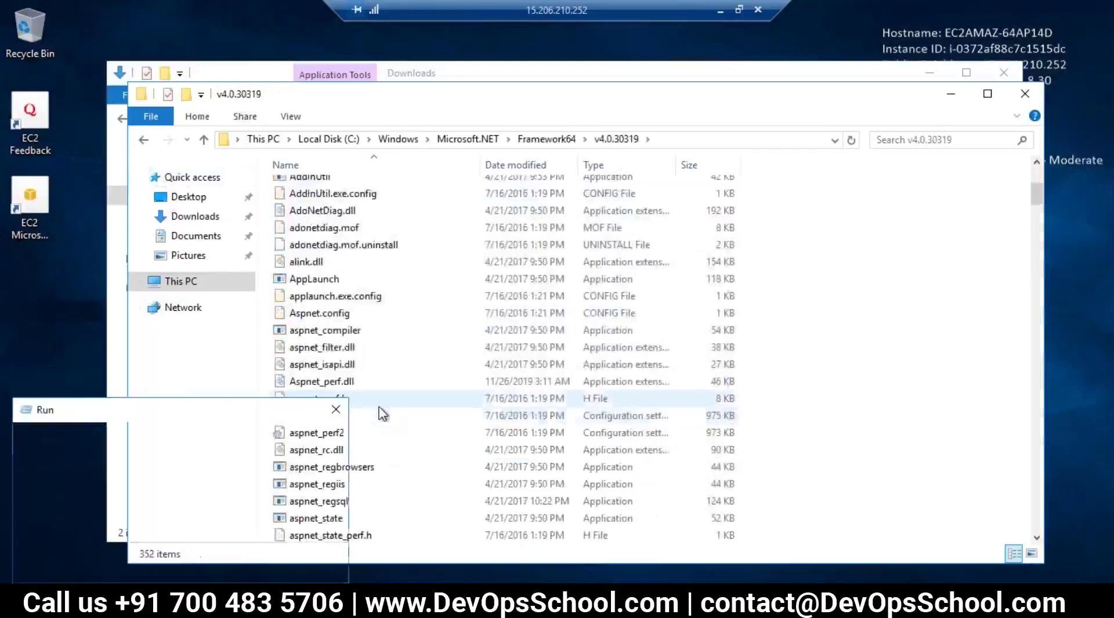
type("cmd")
key("Return")
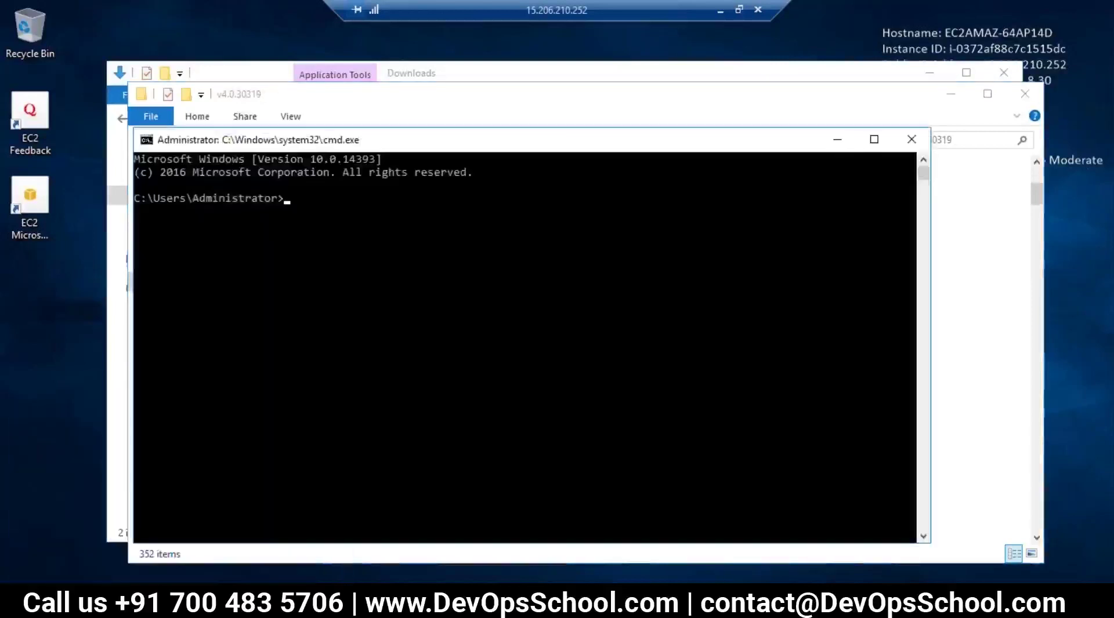
type("msbukld")
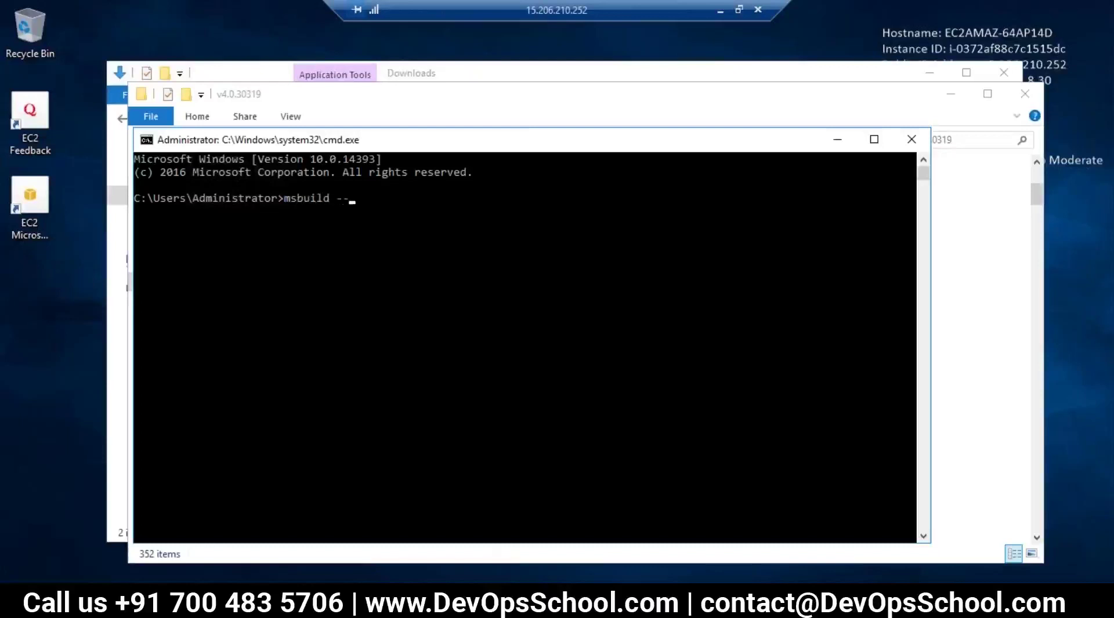
type(" --version")
key("Return")
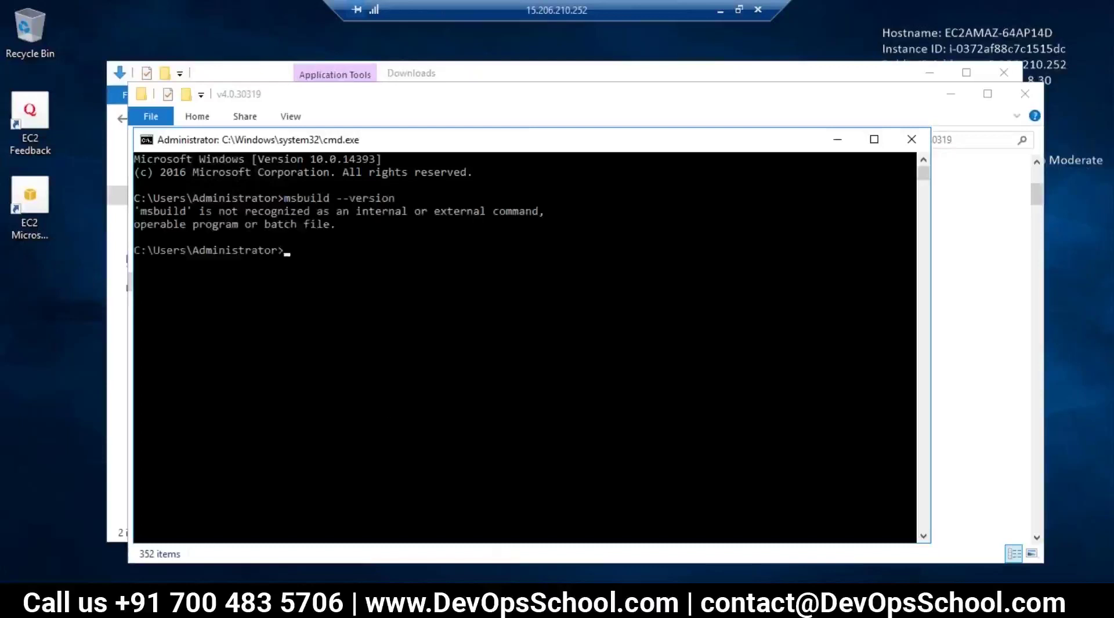
key("Up")
key("BackSpace")
key("BackSpace")
key("BackSpace")
key("BackSpace")
key("BackSpace")
key("BackSpace")
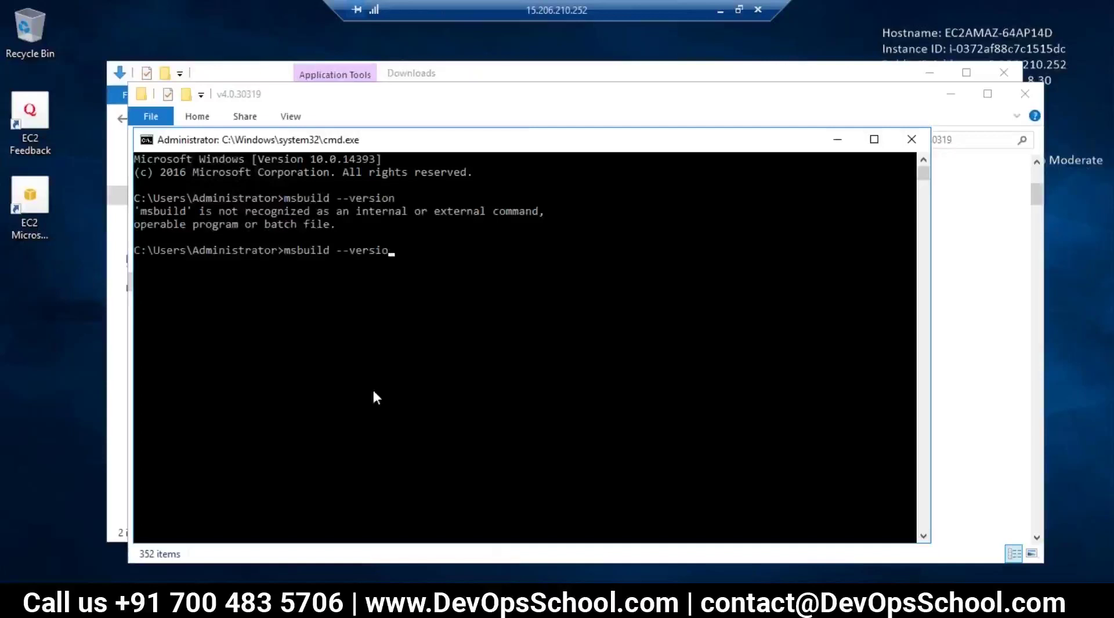
left_click(638, 94)
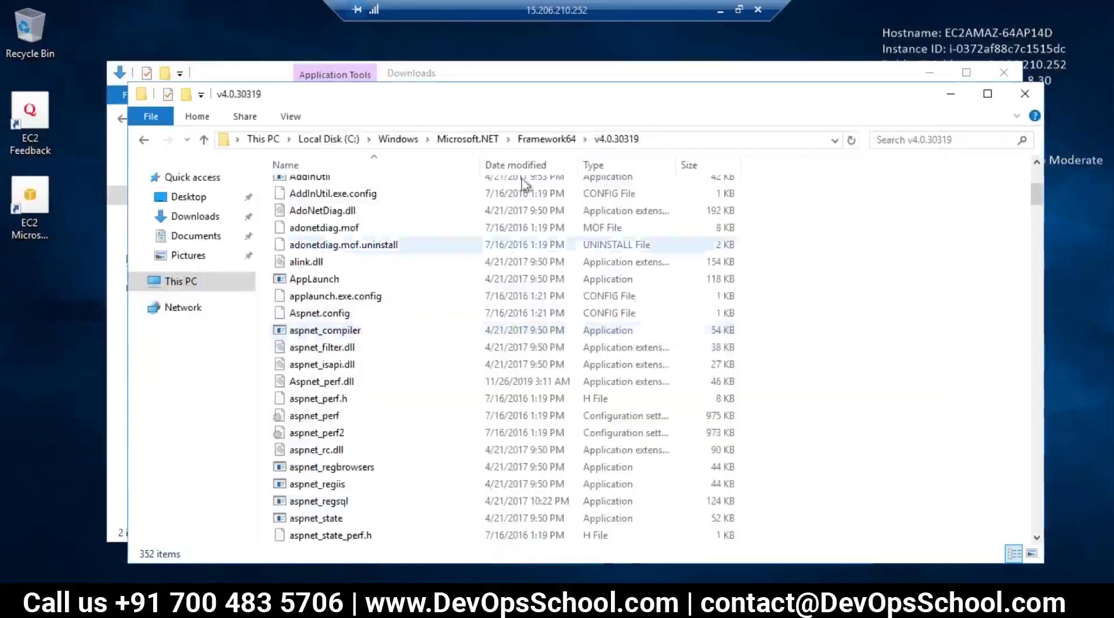
Step: Open cmd in Framework64\v4.0.30319 and run 'msbuild -version', which reports 4.7.2053.0
left_click(659, 141)
type("cmd")
key("Return")
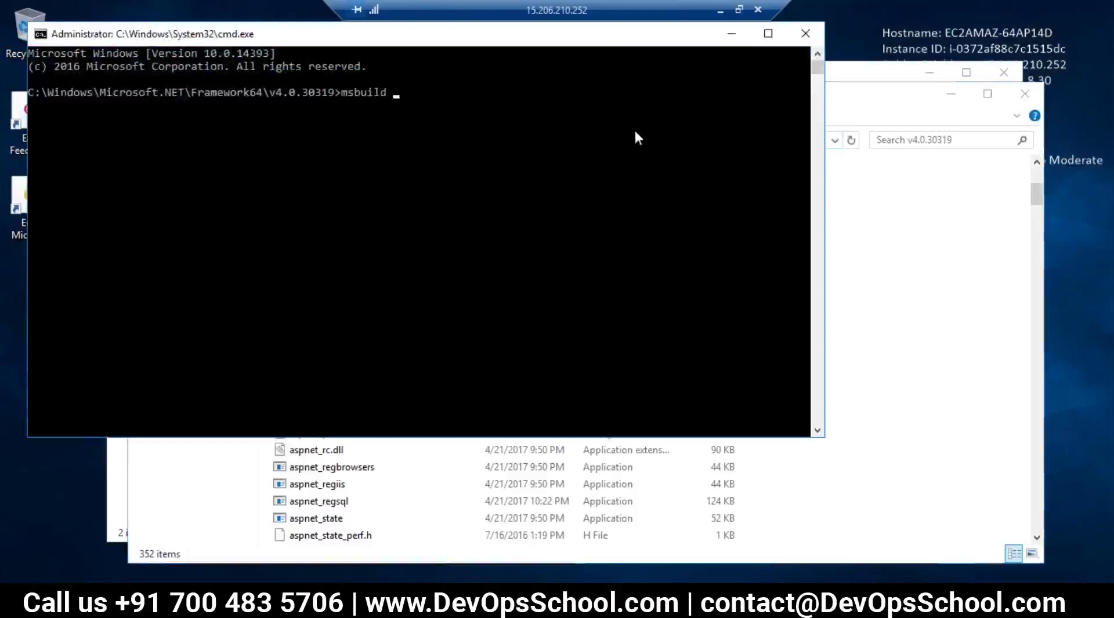
key("Return")
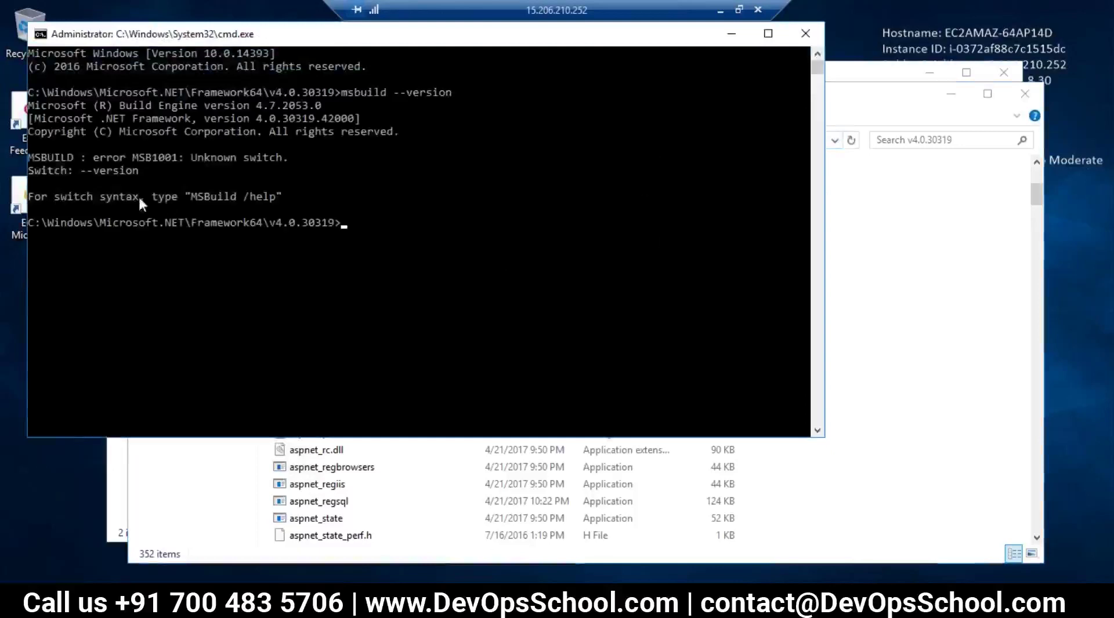
key("Up")
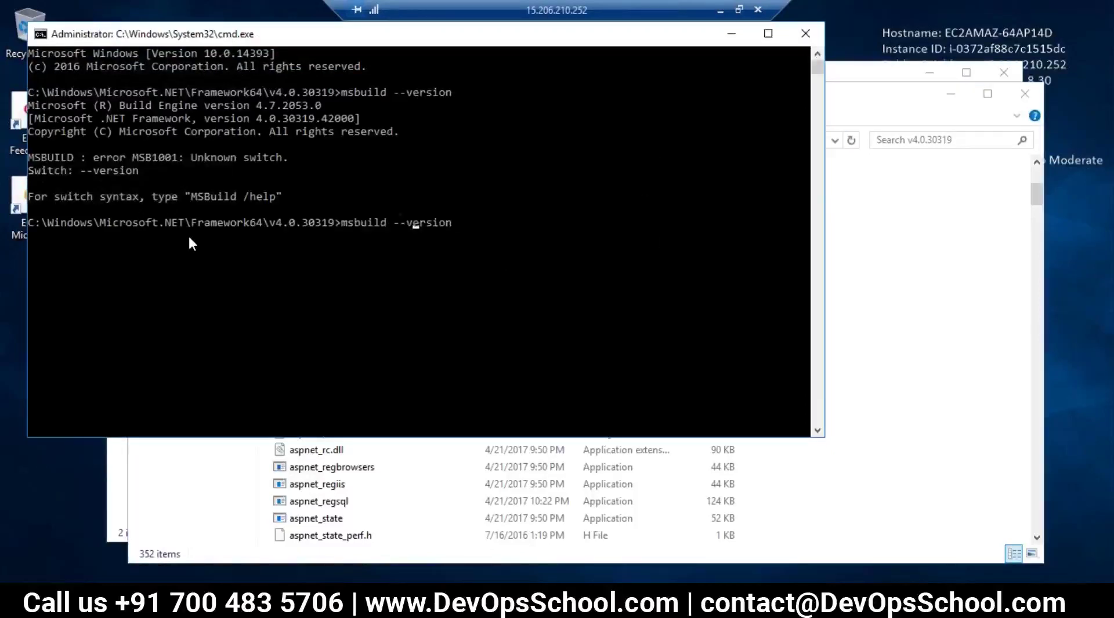
key("BackSpace")
key("Return")
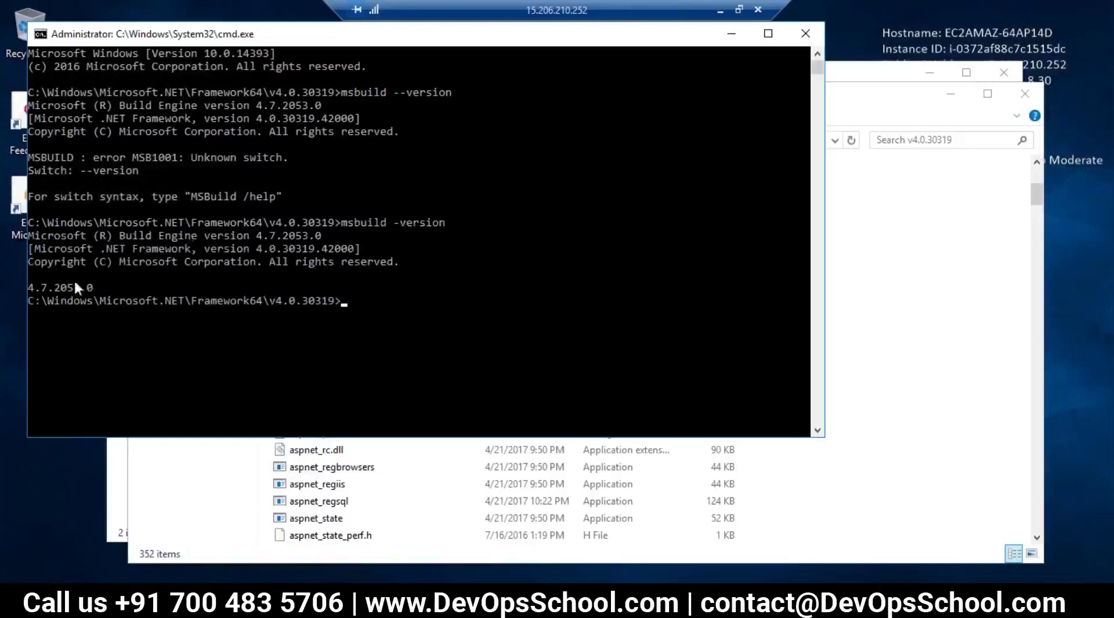
left_click_drag(54, 290, 82, 291)
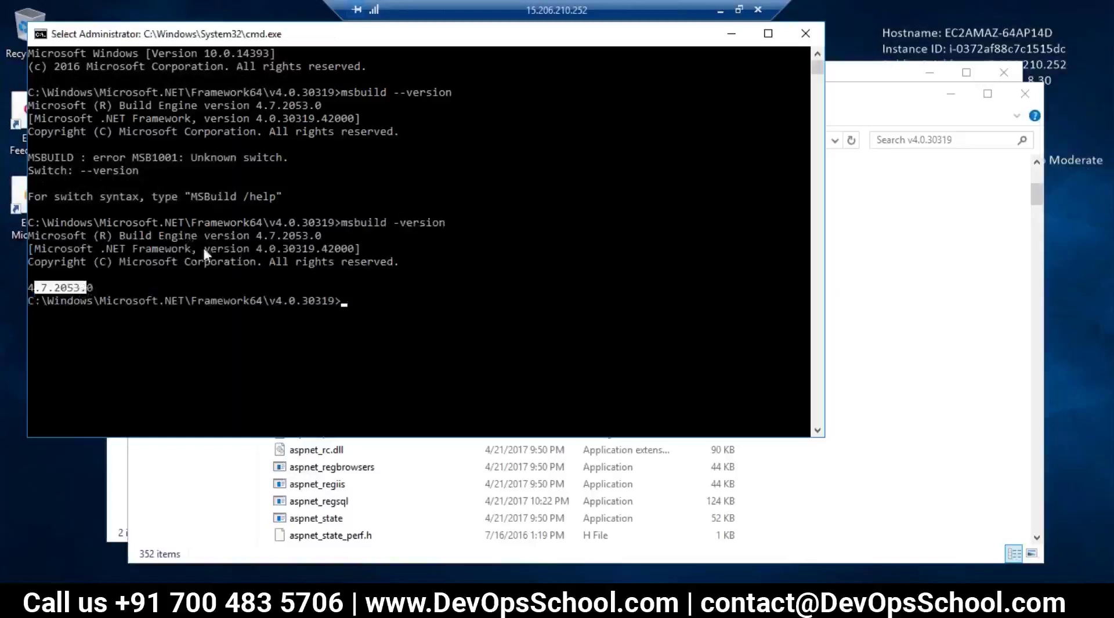
left_click_drag(146, 235, 230, 238)
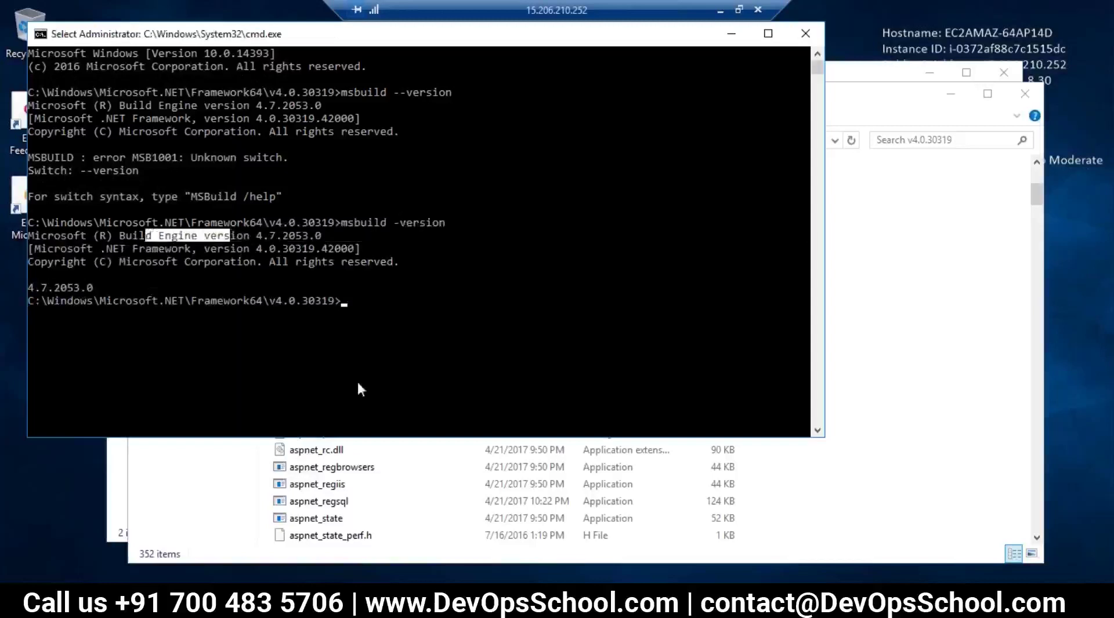
left_click_drag(69, 287, 63, 290)
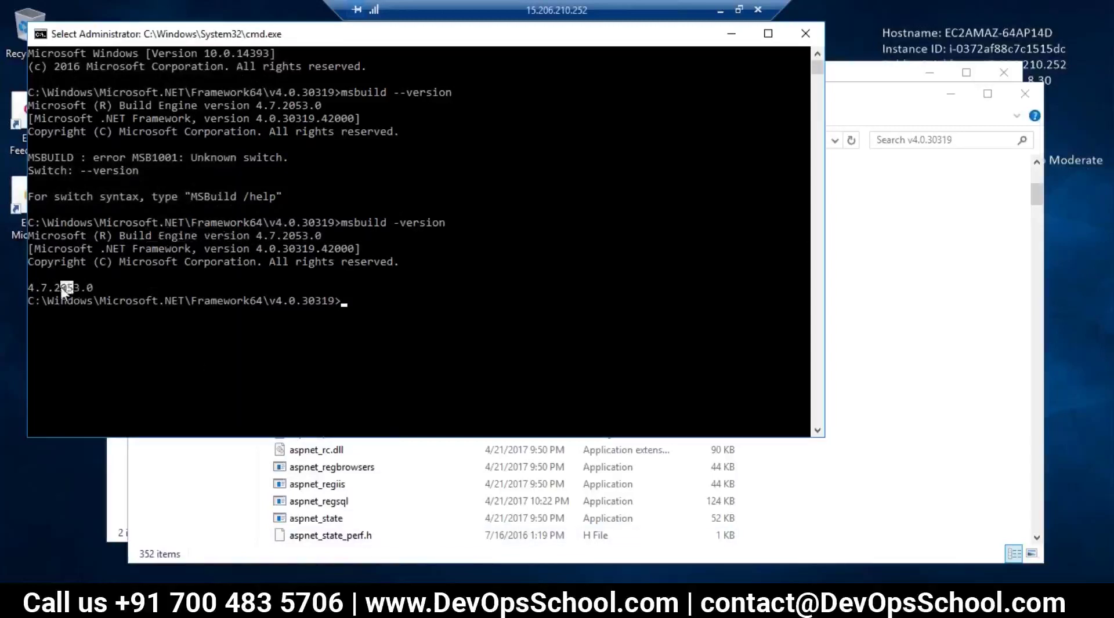
left_click(719, 12)
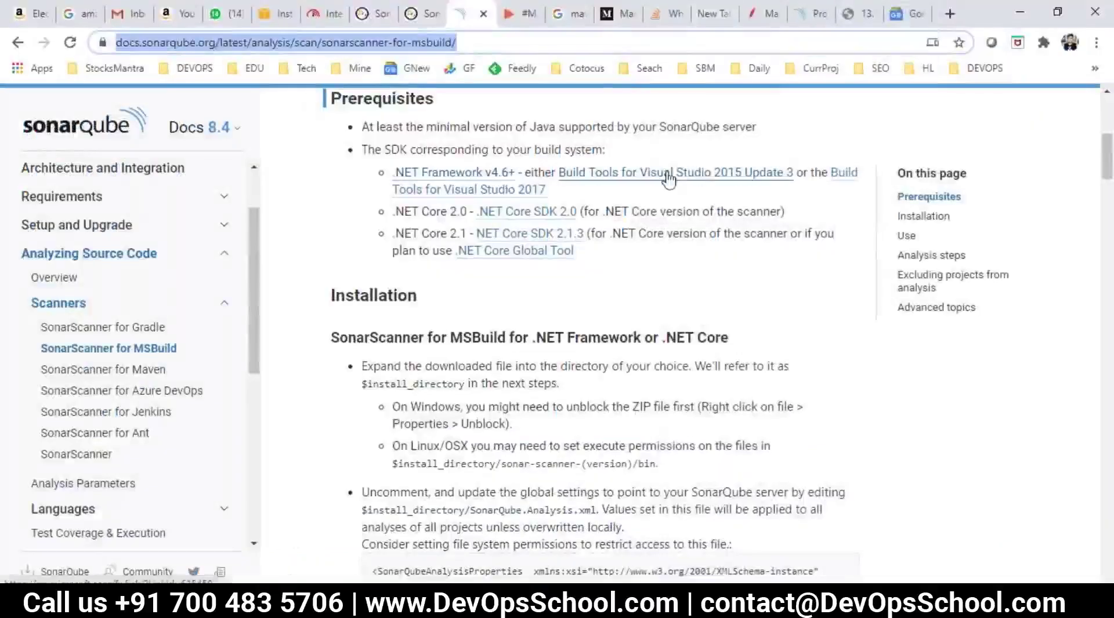
Step: Open the Build Tools for Visual Studio 2015 and 2017 prerequisite links in new Chrome tabs
left_click_drag(554, 192, 535, 173)
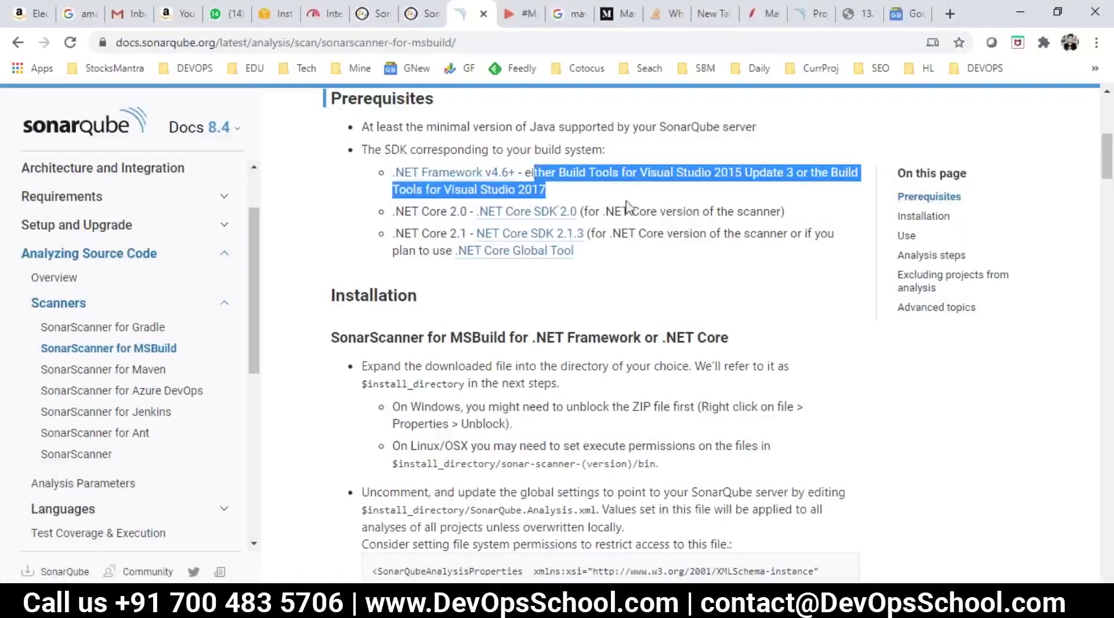
left_click(661, 194)
right_click(653, 174)
left_click(684, 181)
right_click(842, 174)
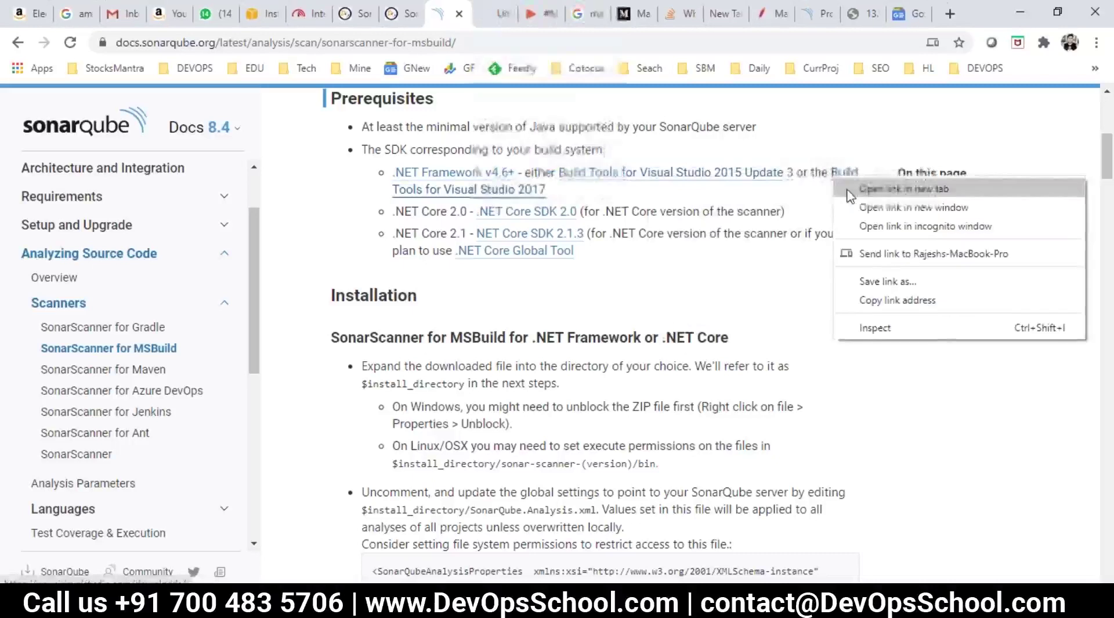
left_click(870, 189)
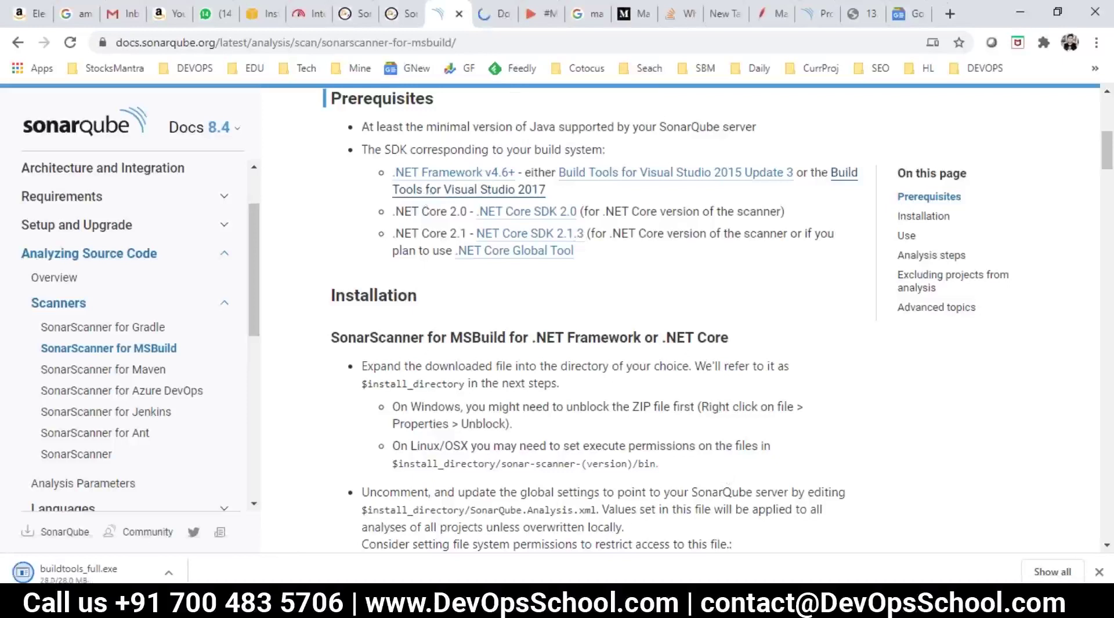
key("alt+Tab")
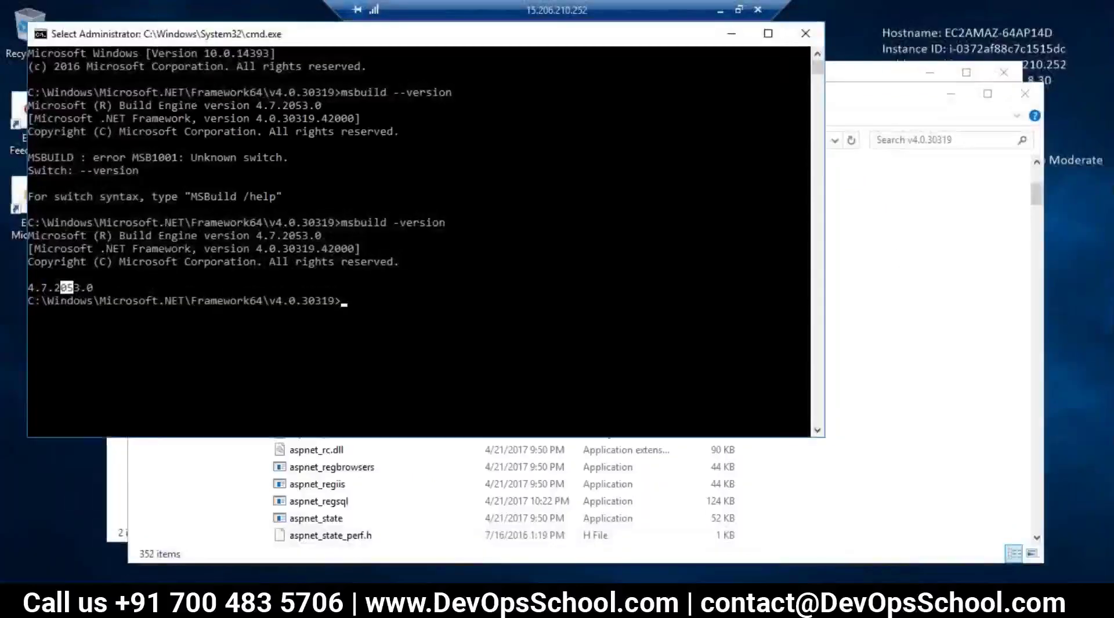
Step: Save the 64-bit .NET SDK installer via the docs' .NET Core SDK 2.0 link, then open Downloads
left_click(273, 510)
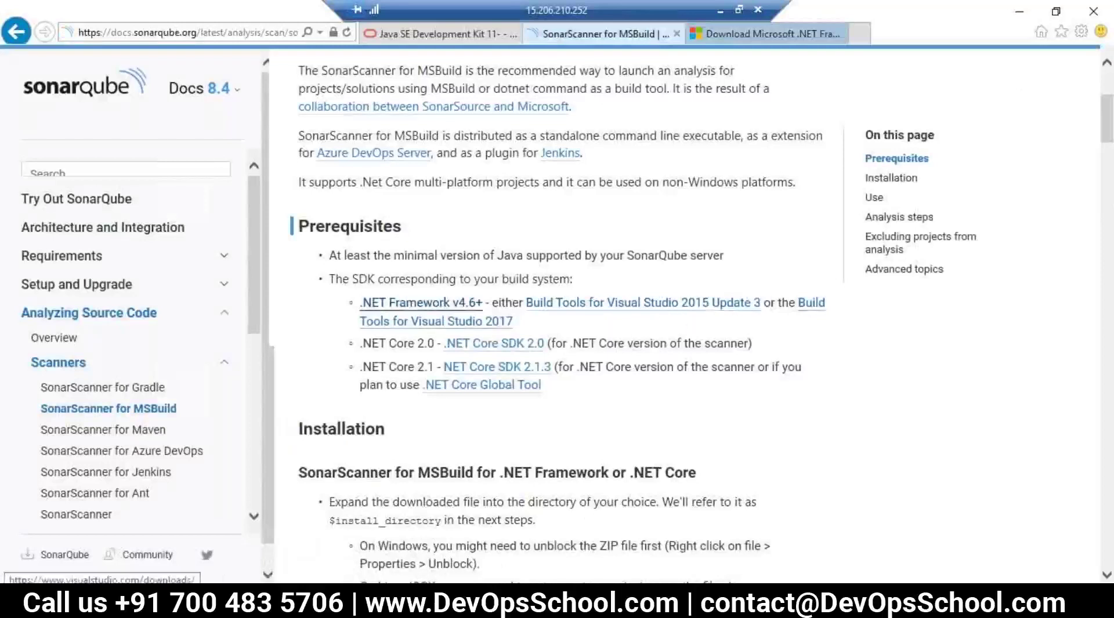
left_click(468, 347)
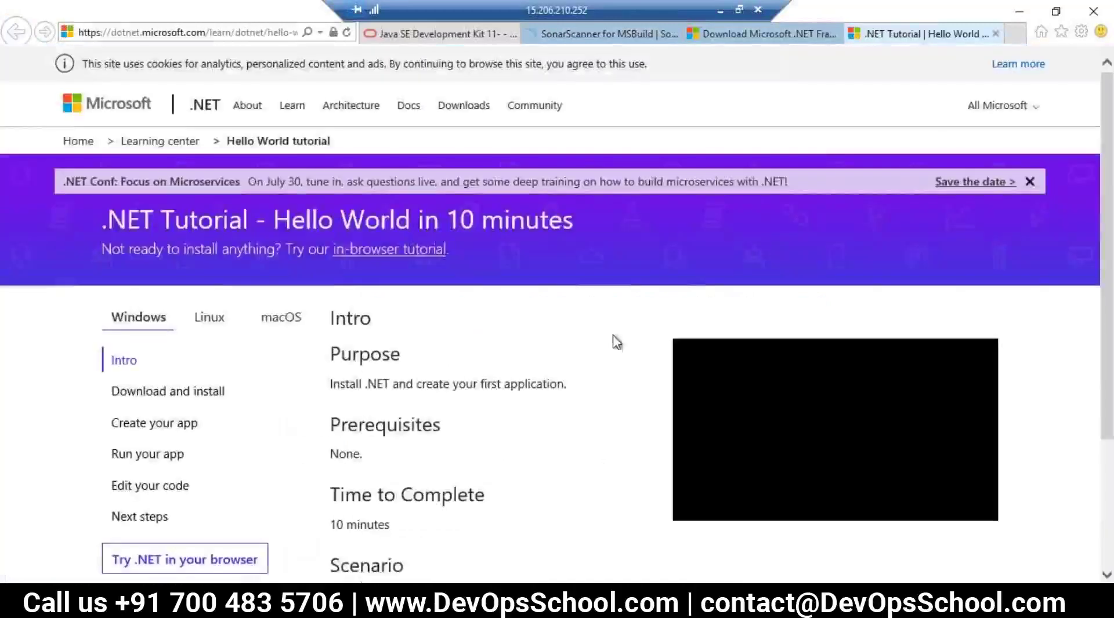
scroll(543, 421, "down", 3)
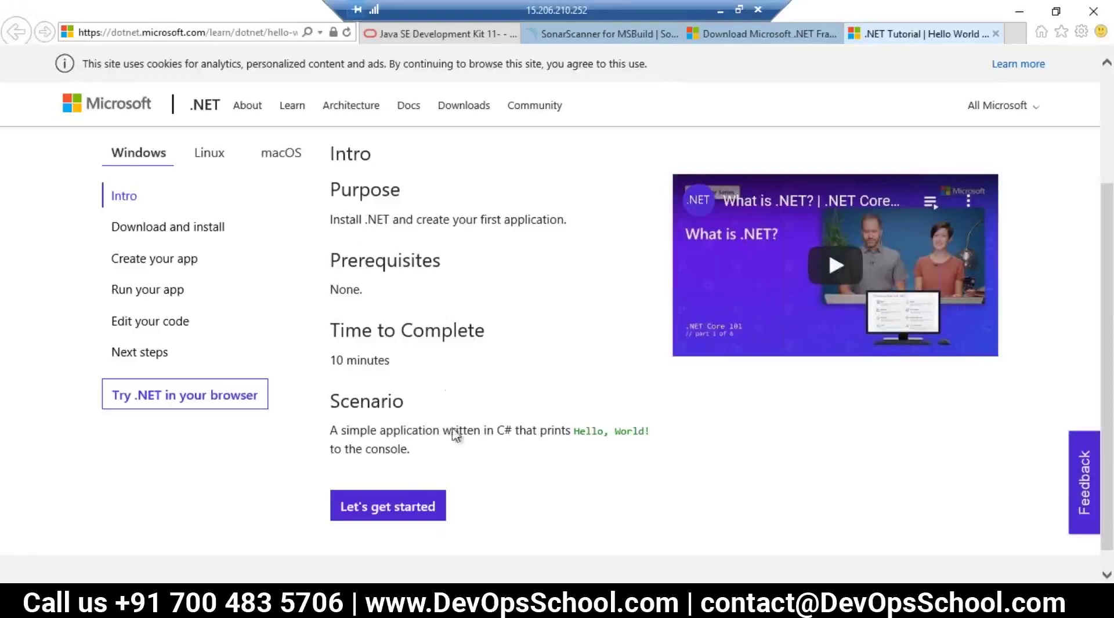
left_click(377, 507)
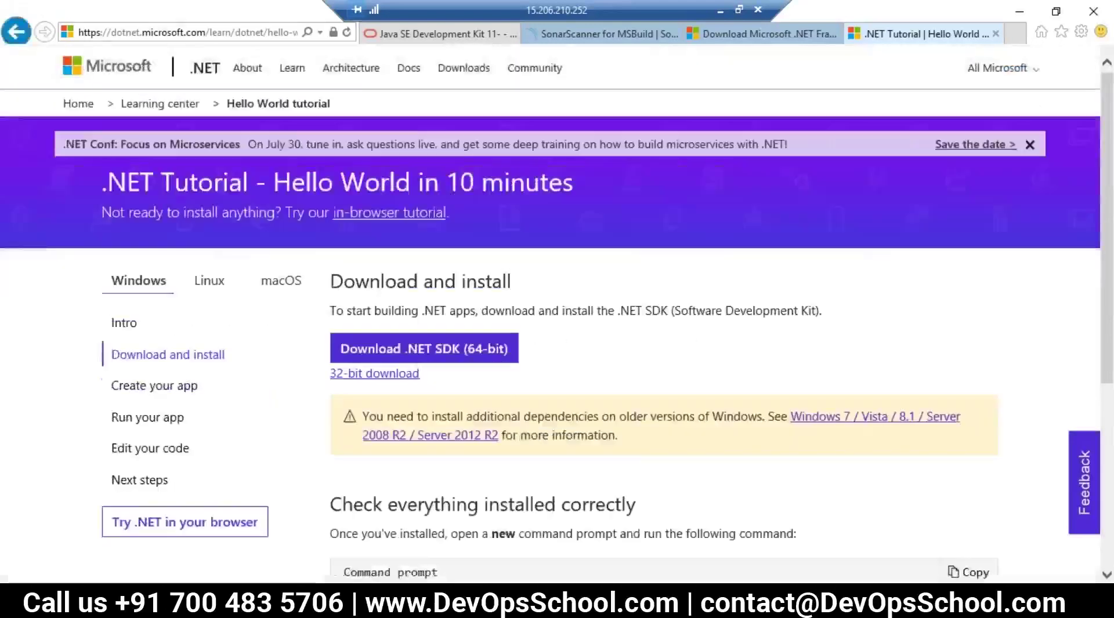
left_click(406, 355)
left_click(817, 574)
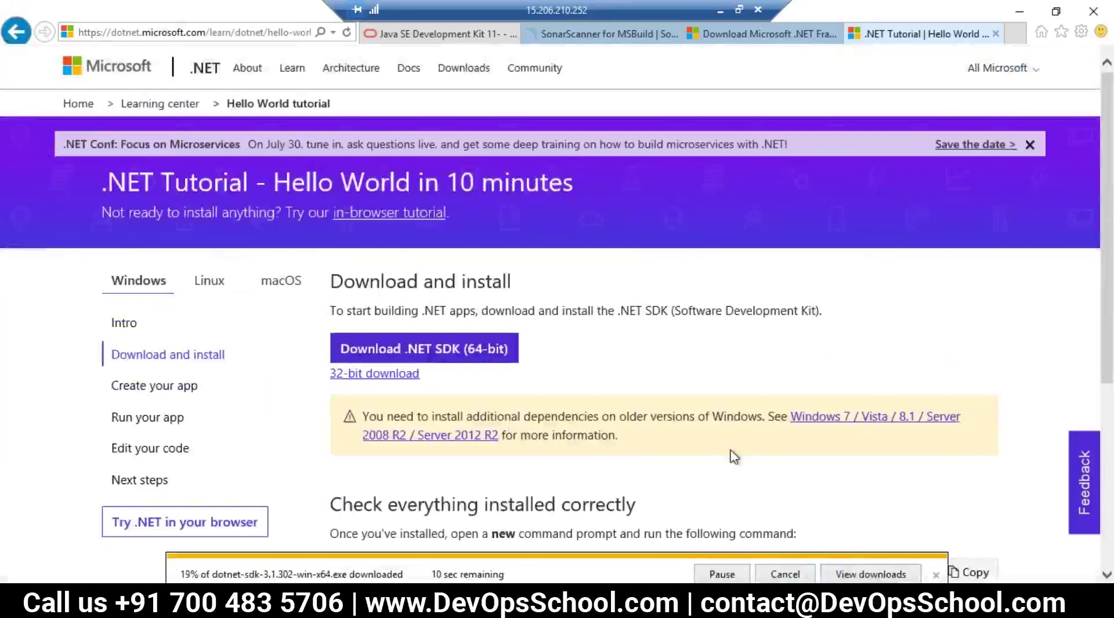
scroll(754, 466, "down", 3)
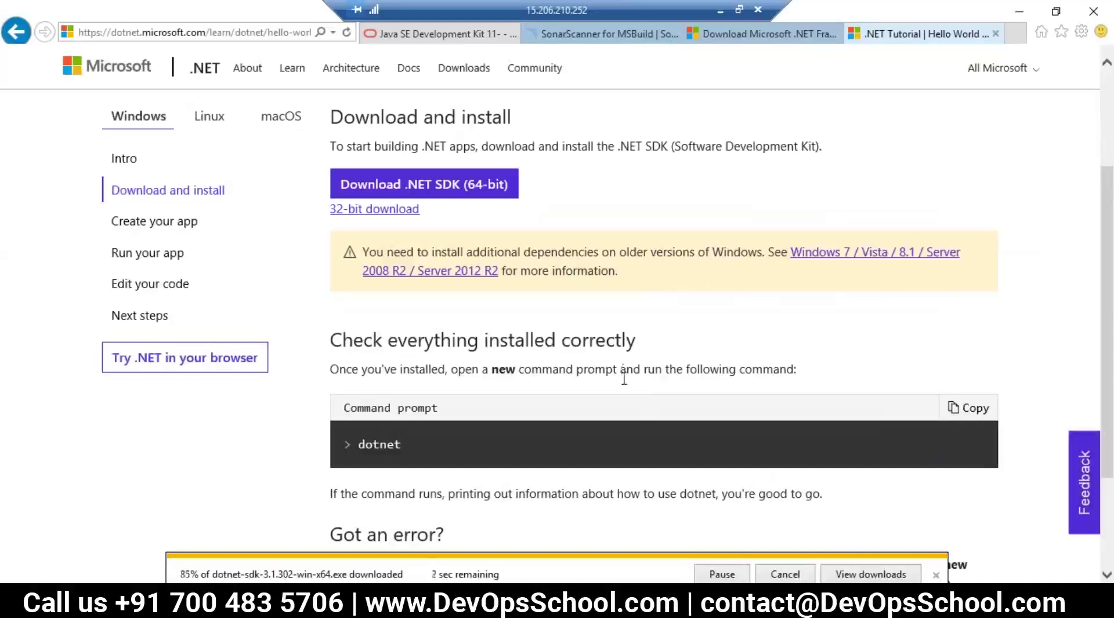
scroll(807, 525, "down", 3)
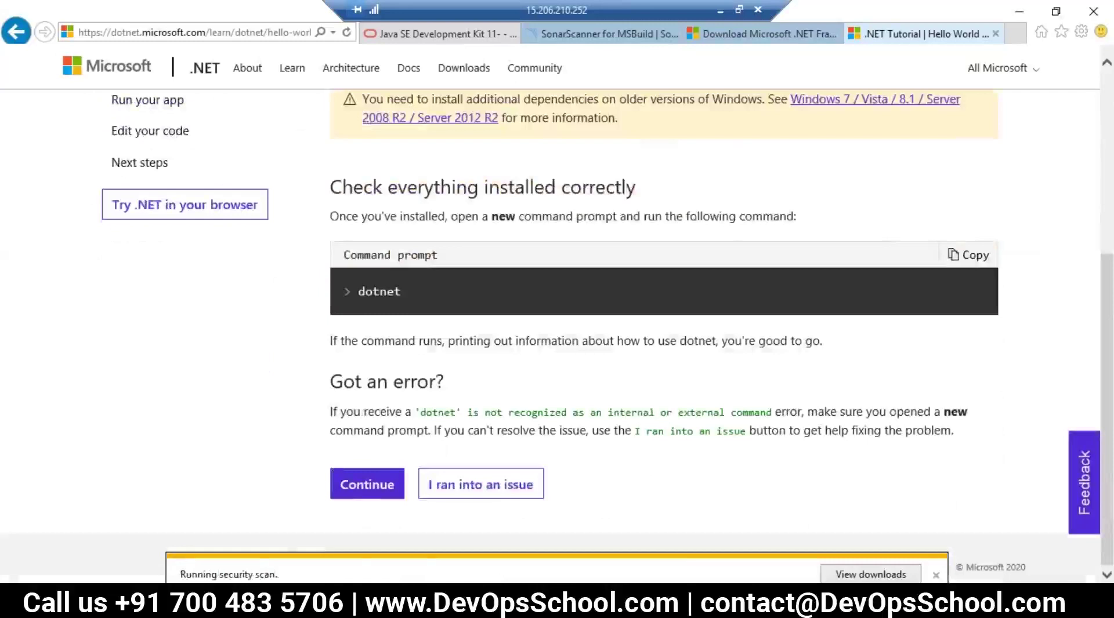
mouse_move(294, 554)
left_click(86, 548)
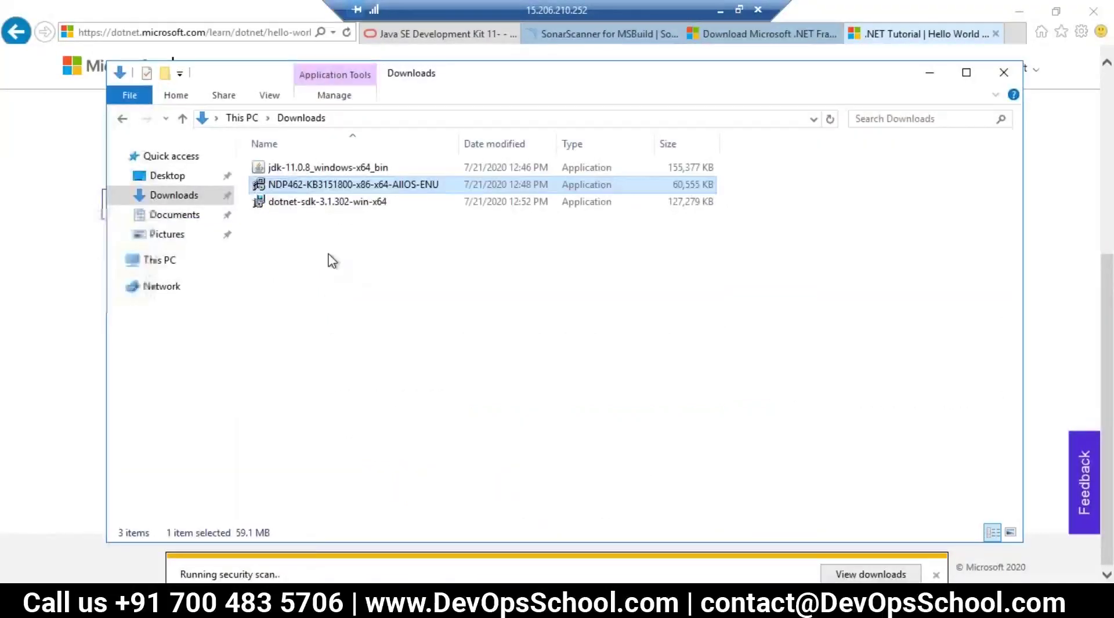
Step: Launch dotnet-sdk-3.1.302-win-x64 from Downloads, allow it to run, and install it
left_click(332, 262)
left_click(304, 204)
left_click(336, 274)
left_click(308, 205)
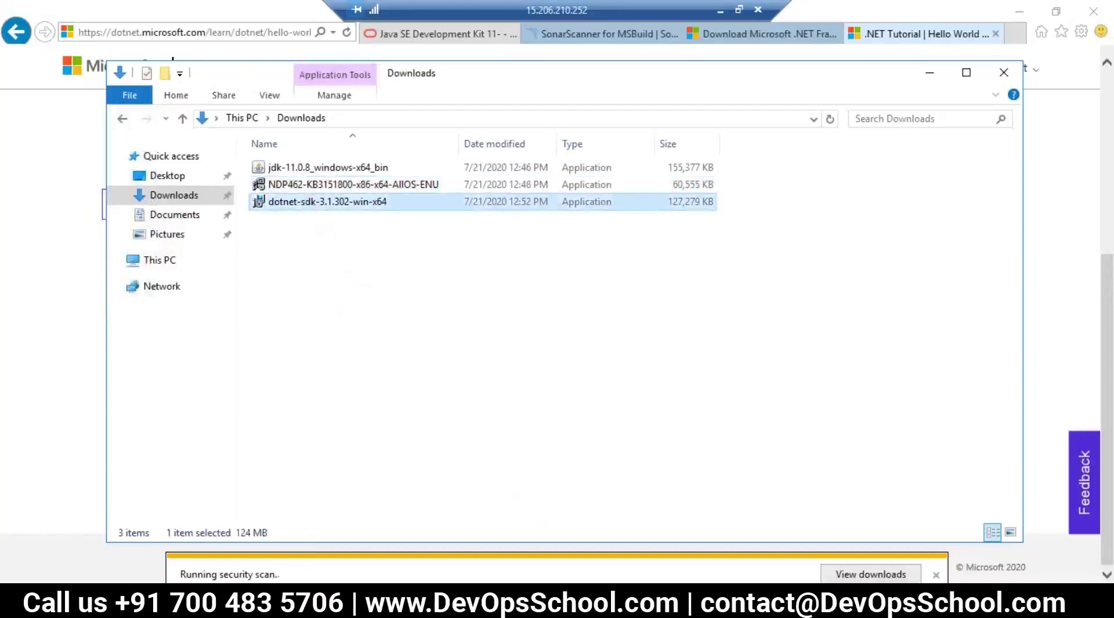
left_click(607, 321)
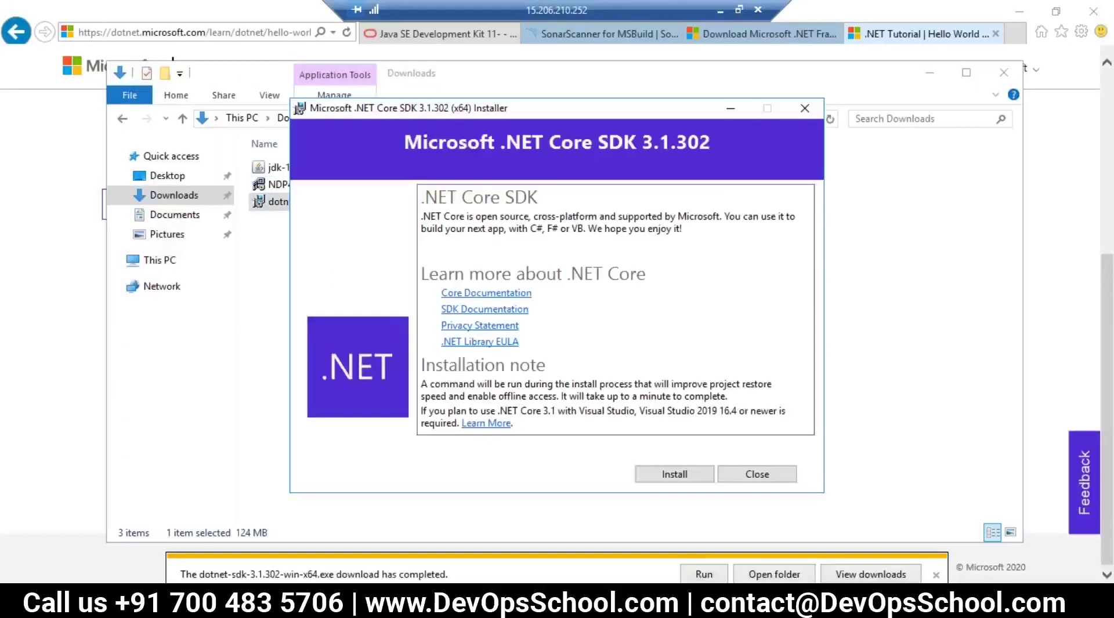
left_click(674, 474)
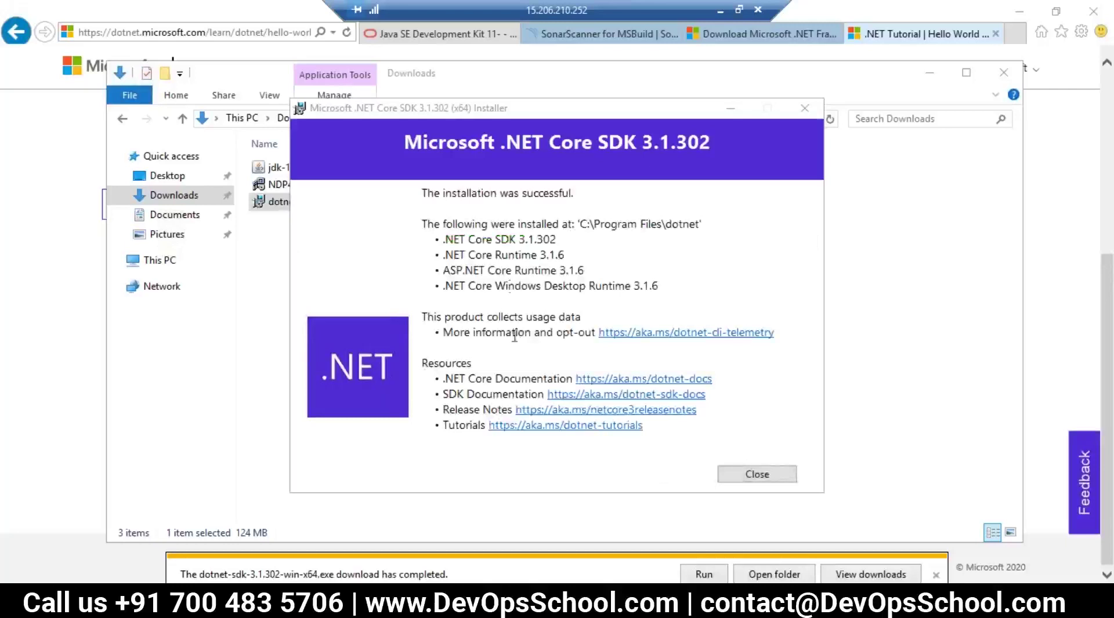
Step: Review the installed SDK 3.1.302, its runtimes and the C:\Program Files\dotnet path
left_click_drag(452, 239, 525, 255)
left_click(623, 233)
left_click_drag(700, 224, 582, 224)
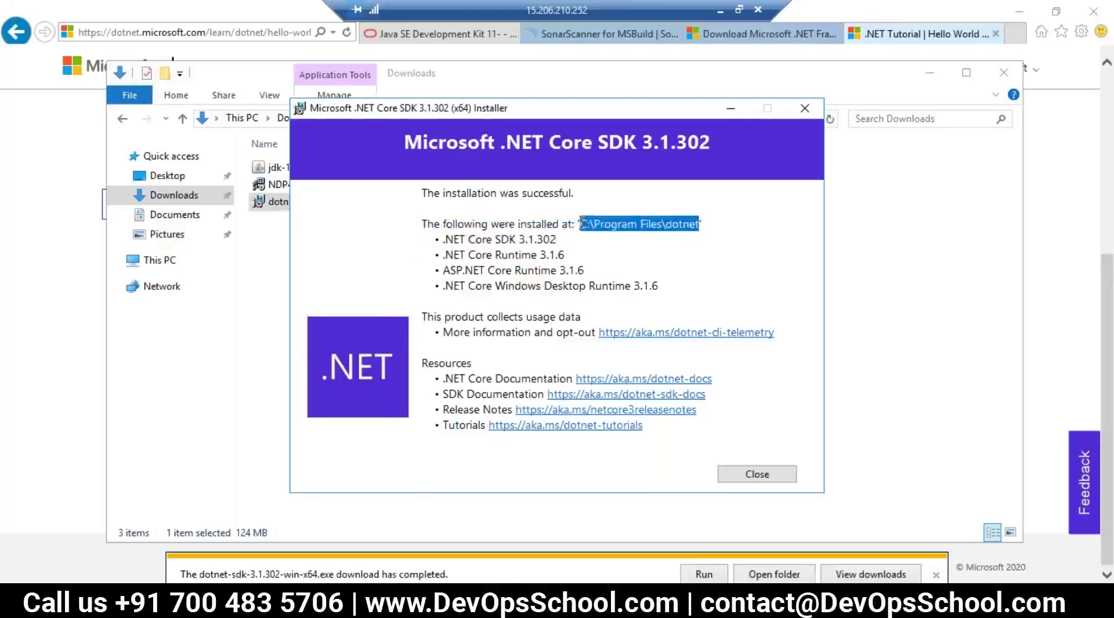
left_click(580, 241)
left_click_drag(488, 239, 540, 243)
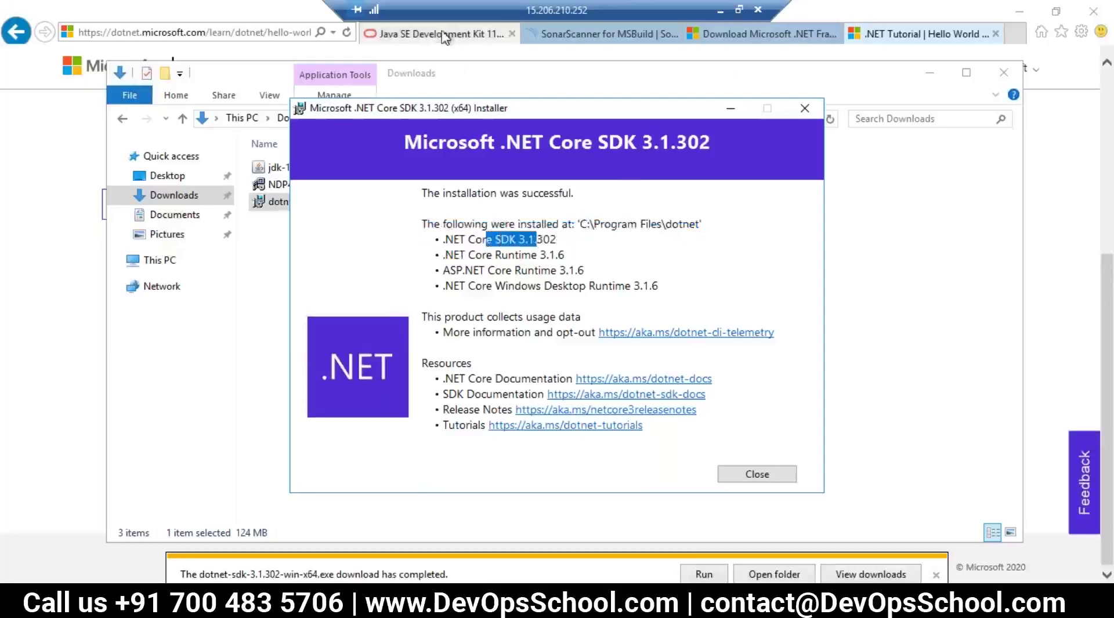
Step: Check the docs' .NET Core 2.0 requirement against the installed runtime, then close the installer
left_click(440, 34)
left_click(575, 35)
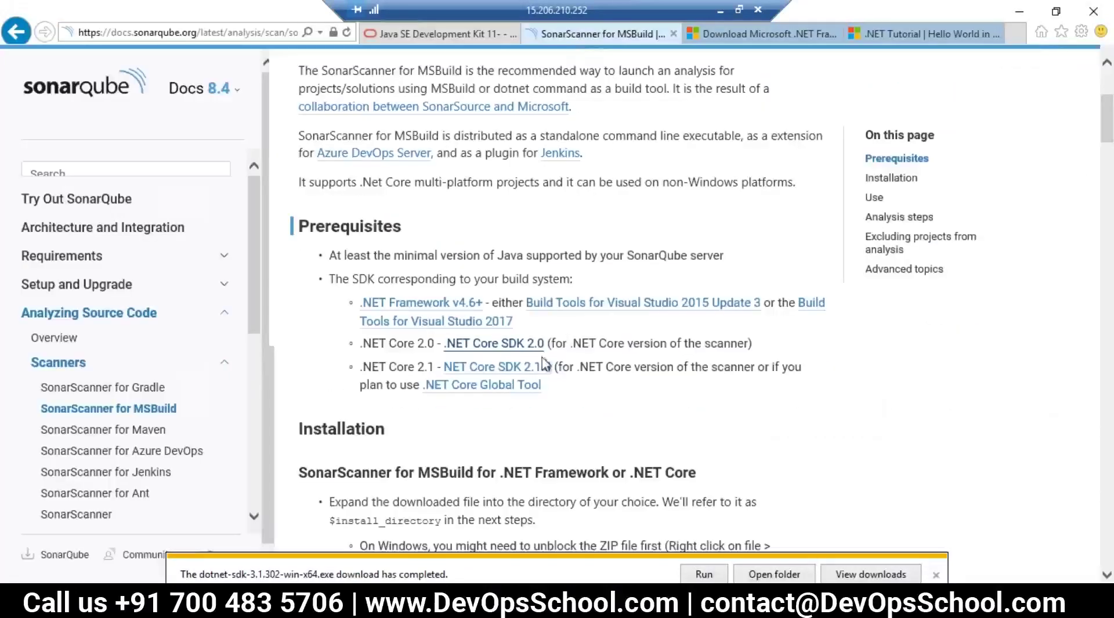
left_click_drag(434, 344, 418, 344)
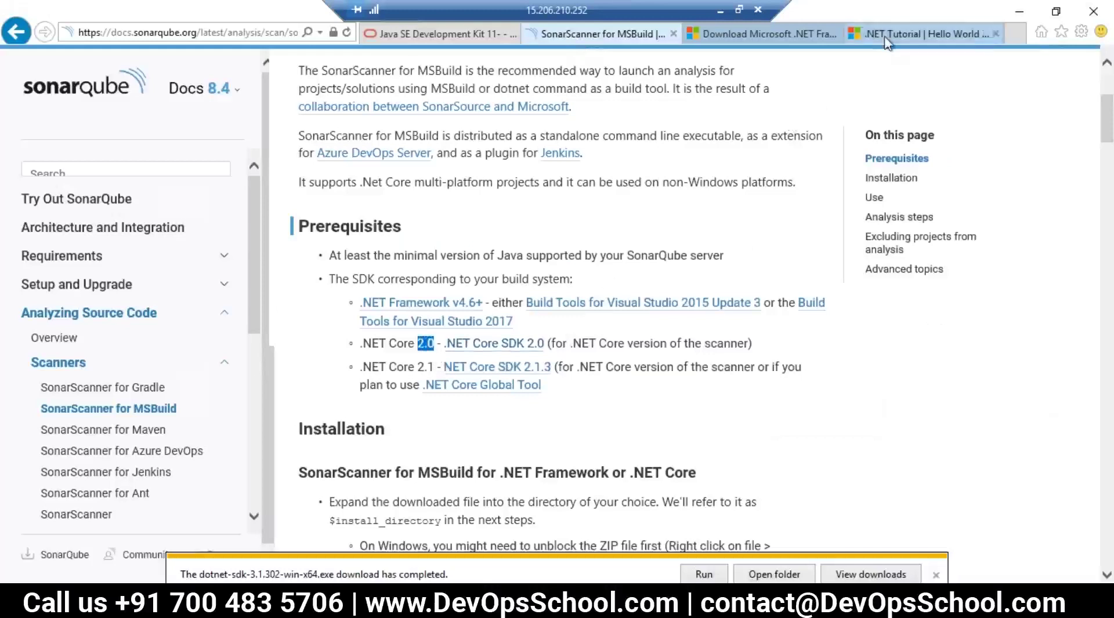
left_click(923, 33)
left_click(783, 36)
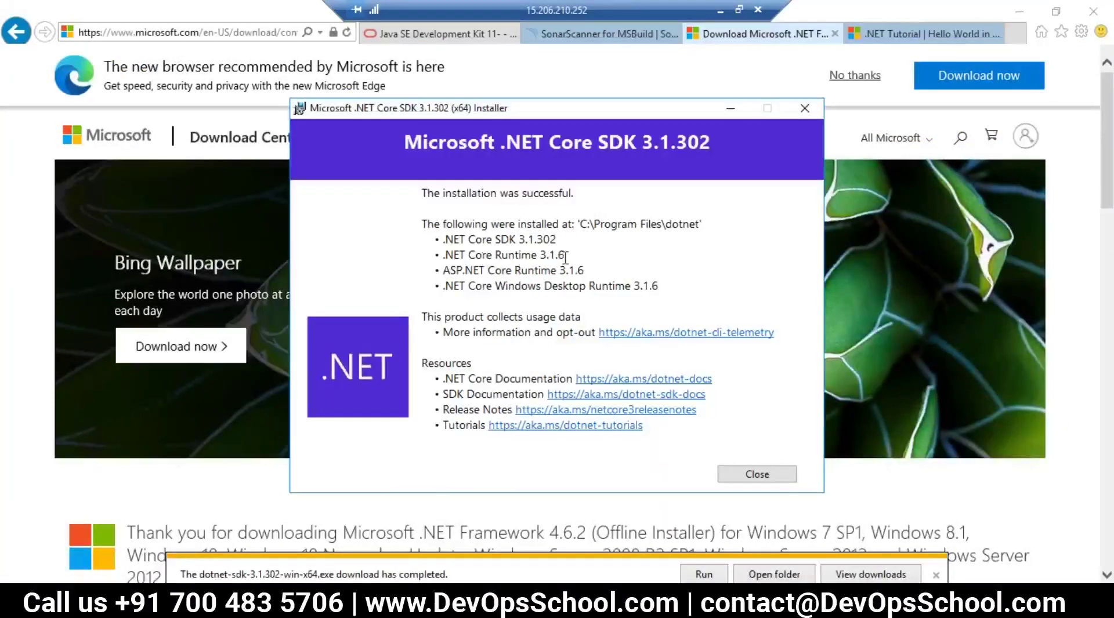
left_click_drag(566, 257, 663, 254)
left_click(763, 473)
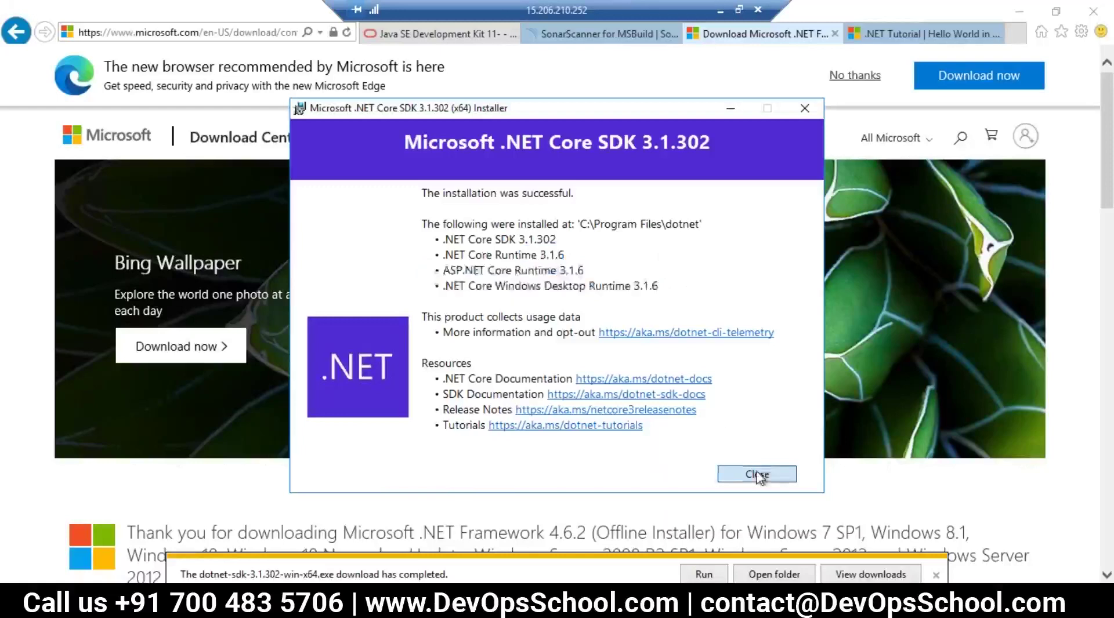
left_click(582, 35)
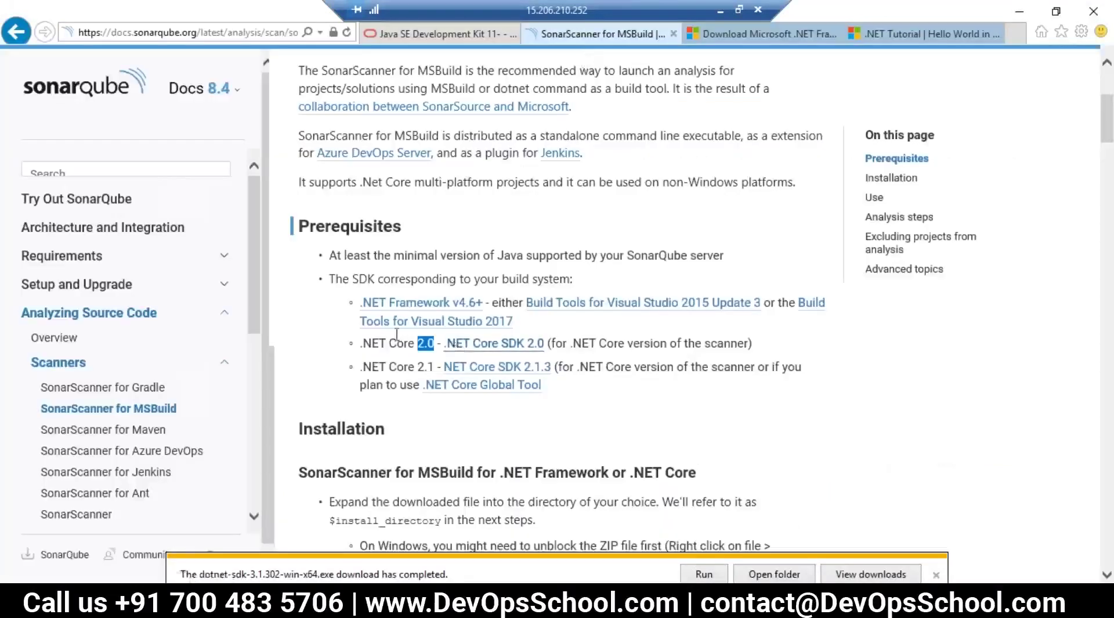
left_click_drag(566, 367, 764, 342)
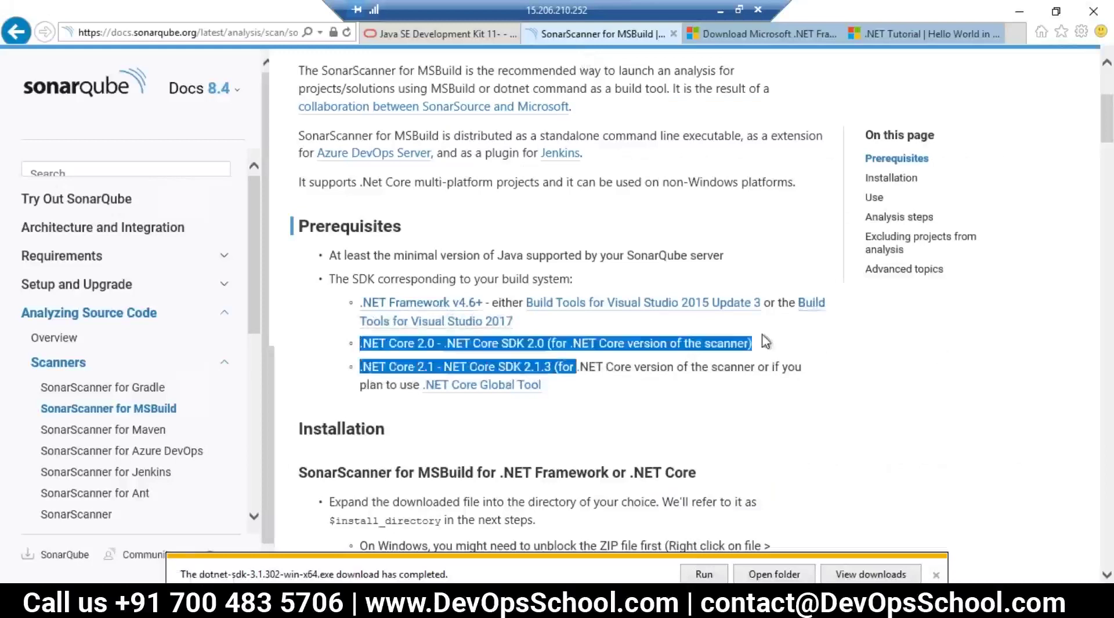
scroll(557, 290, "up", 3)
scroll(557, 290, "down", 7)
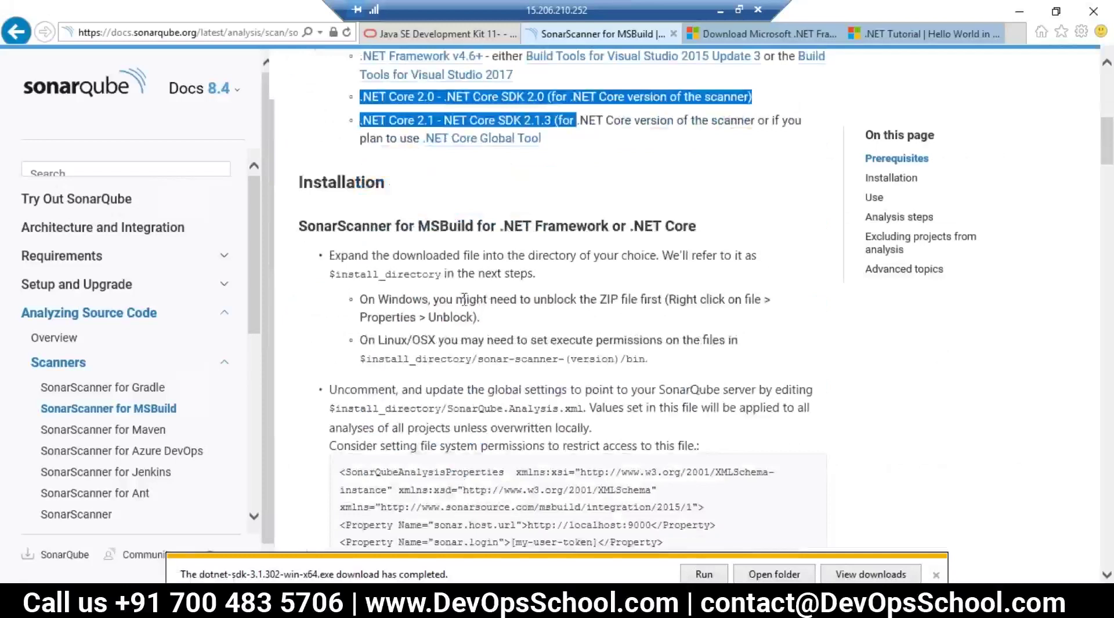
left_click_drag(309, 225, 352, 228)
left_click(369, 226)
double_click(370, 226)
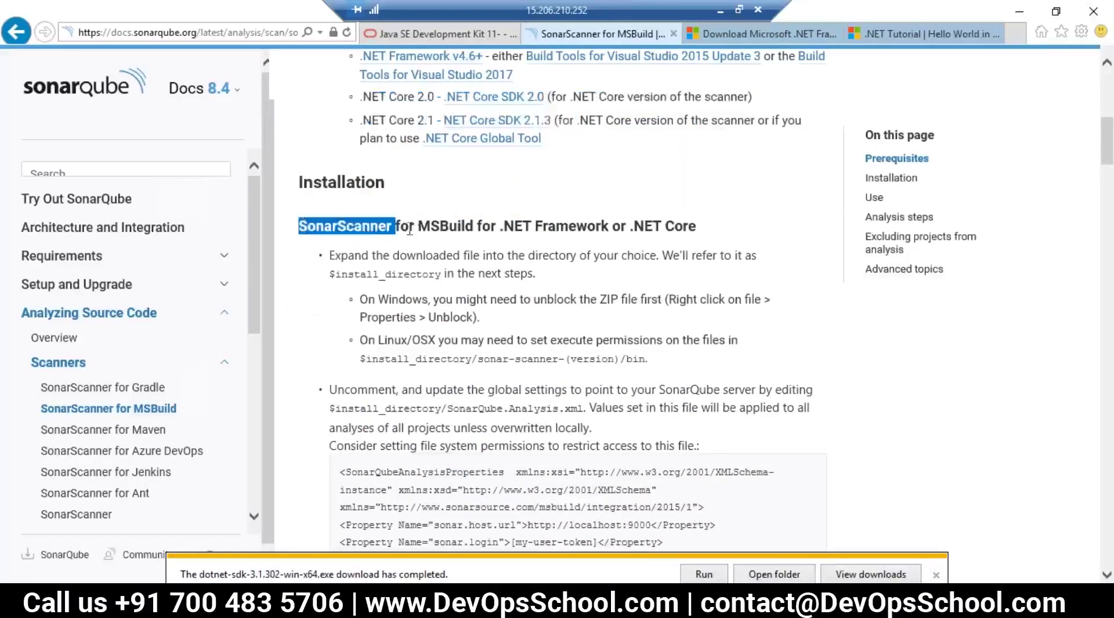
left_click(366, 234)
left_click_drag(414, 224, 693, 228)
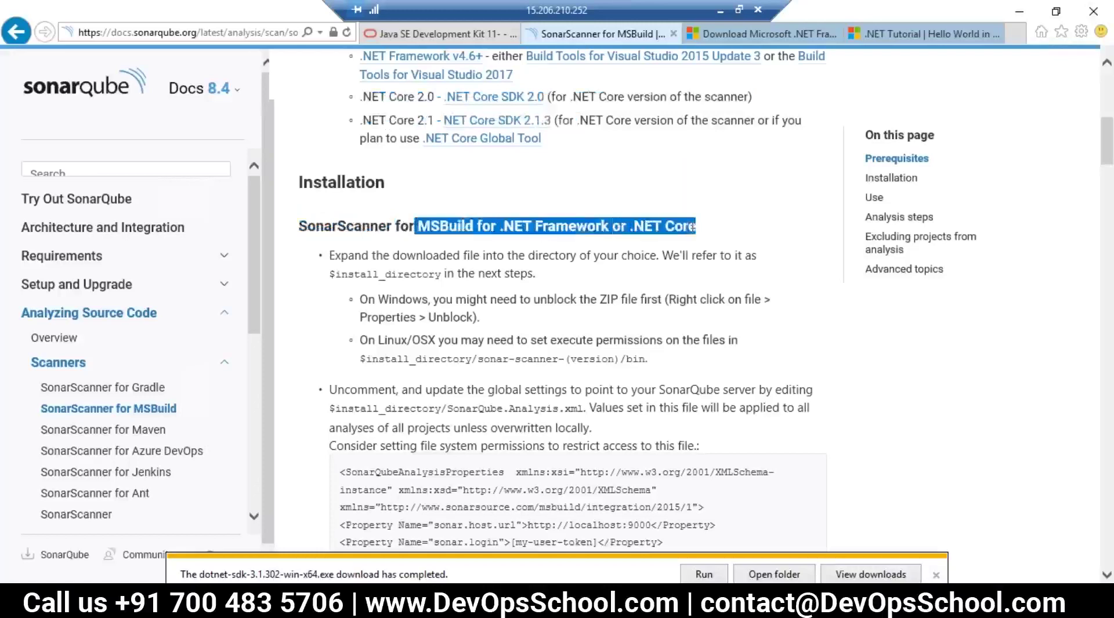
scroll(494, 251, "down", 1)
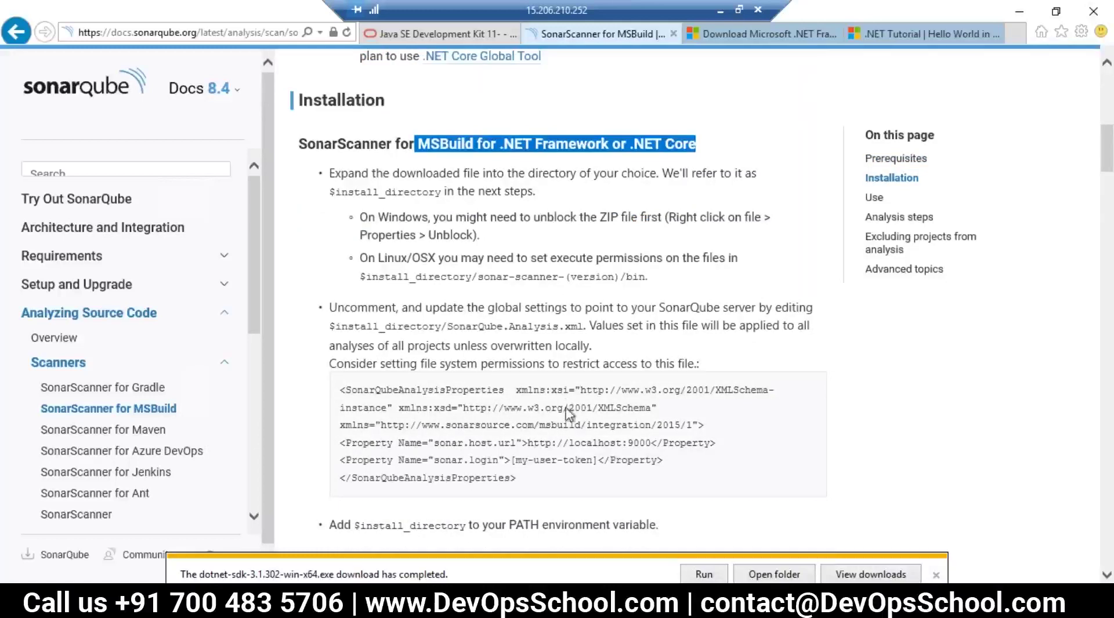
scroll(481, 373, "down", 3)
scroll(512, 348, "up", 3)
left_click(390, 166)
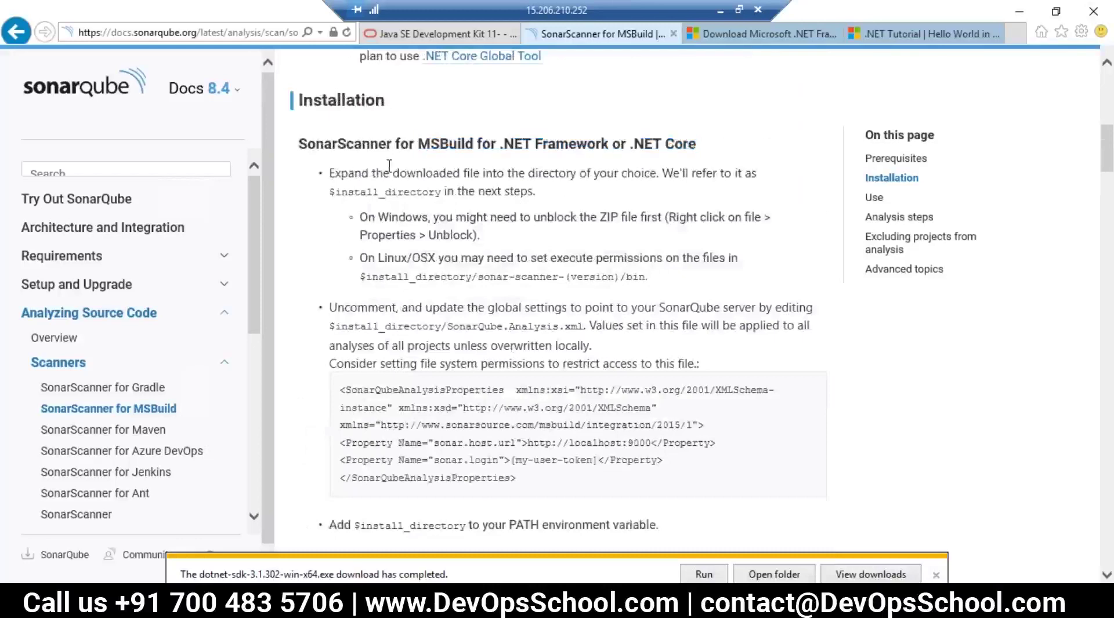
left_click_drag(348, 149, 393, 149)
scroll(393, 175, "up", 4)
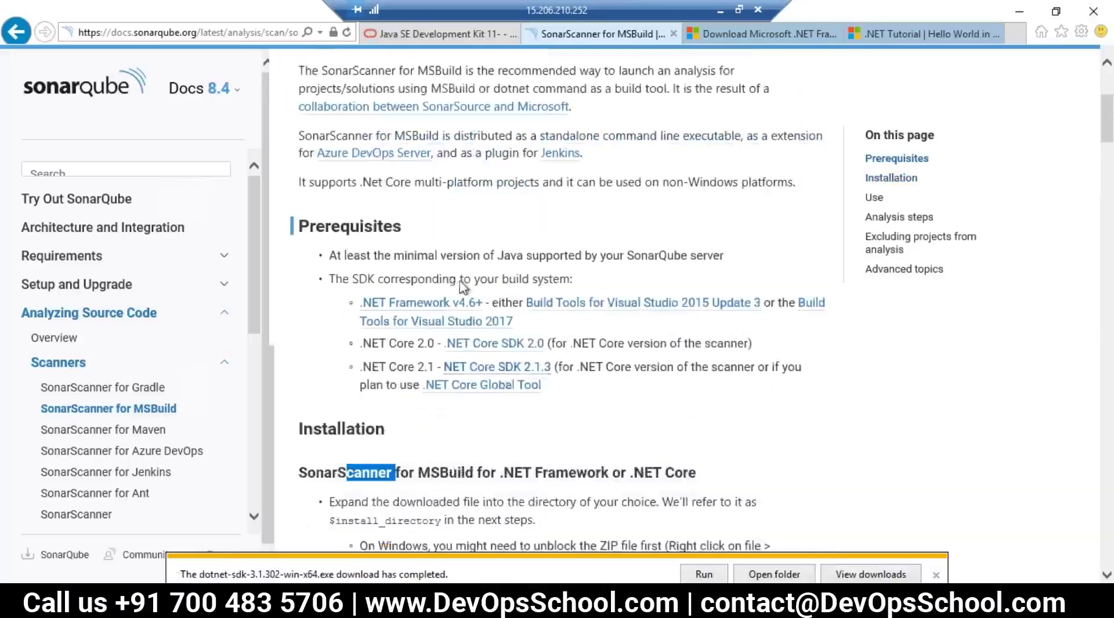
scroll(459, 273, "up", 3)
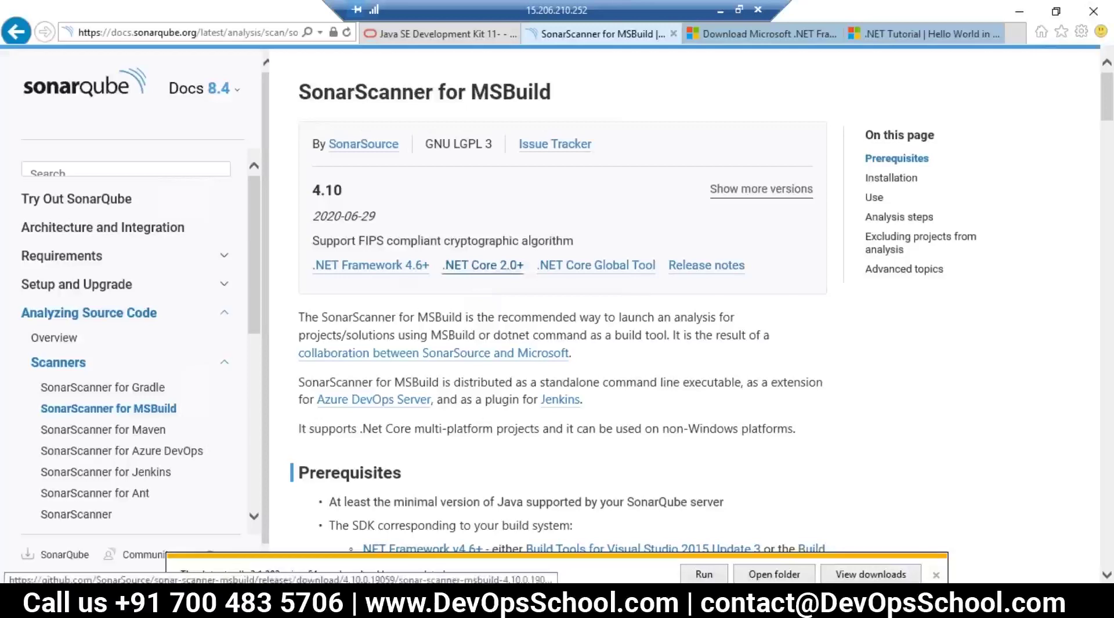
left_click_drag(359, 241, 504, 288)
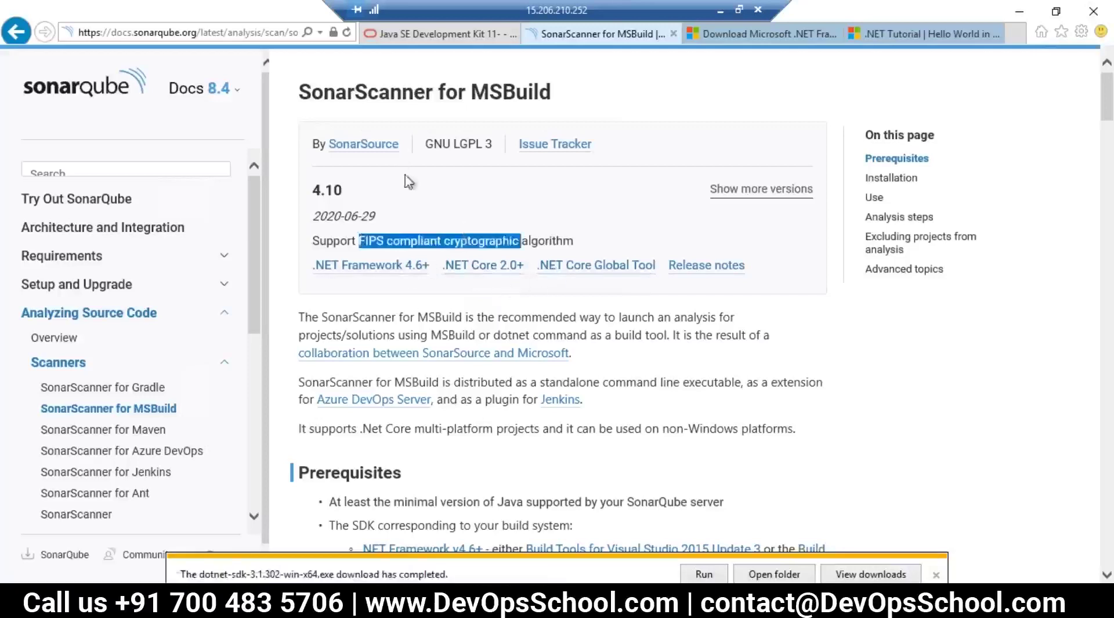
scroll(383, 272, "down", 5)
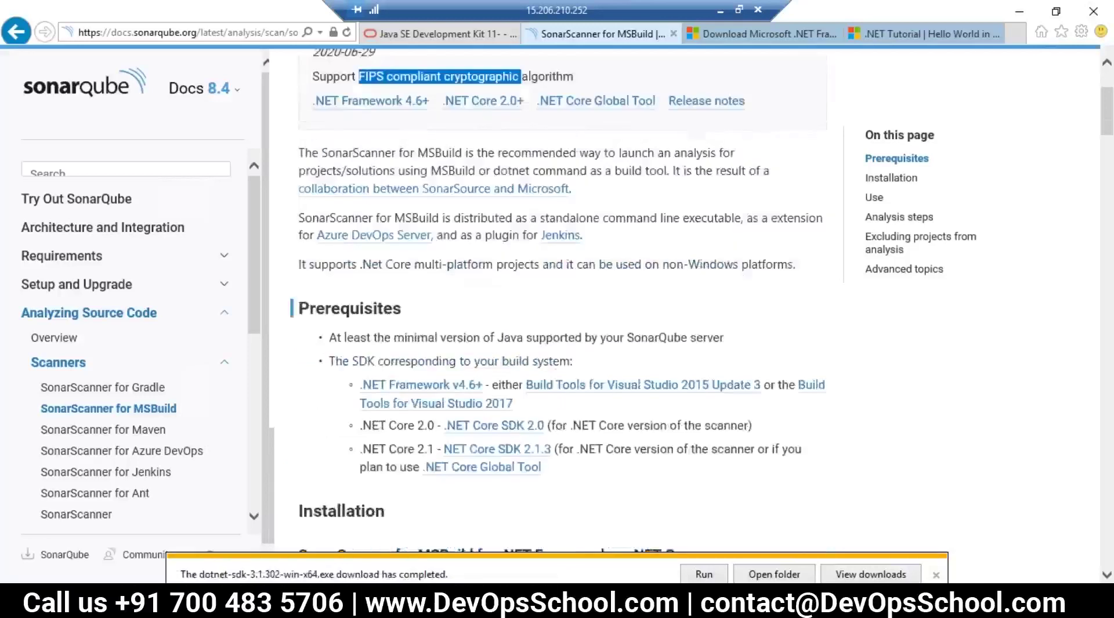
scroll(504, 373, "down", 4)
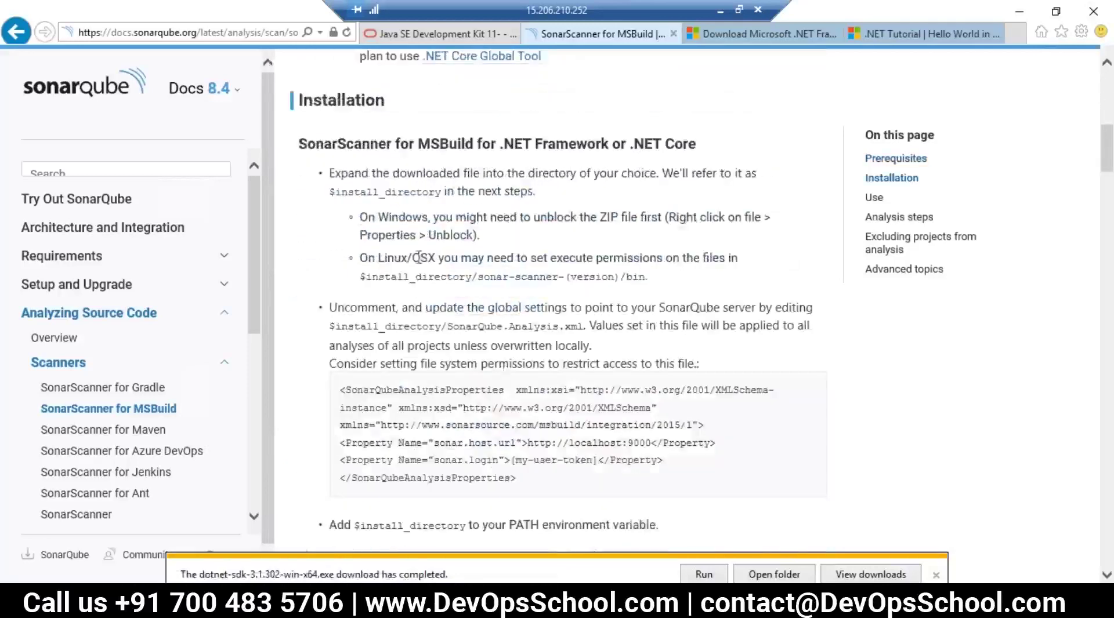
double_click(390, 223)
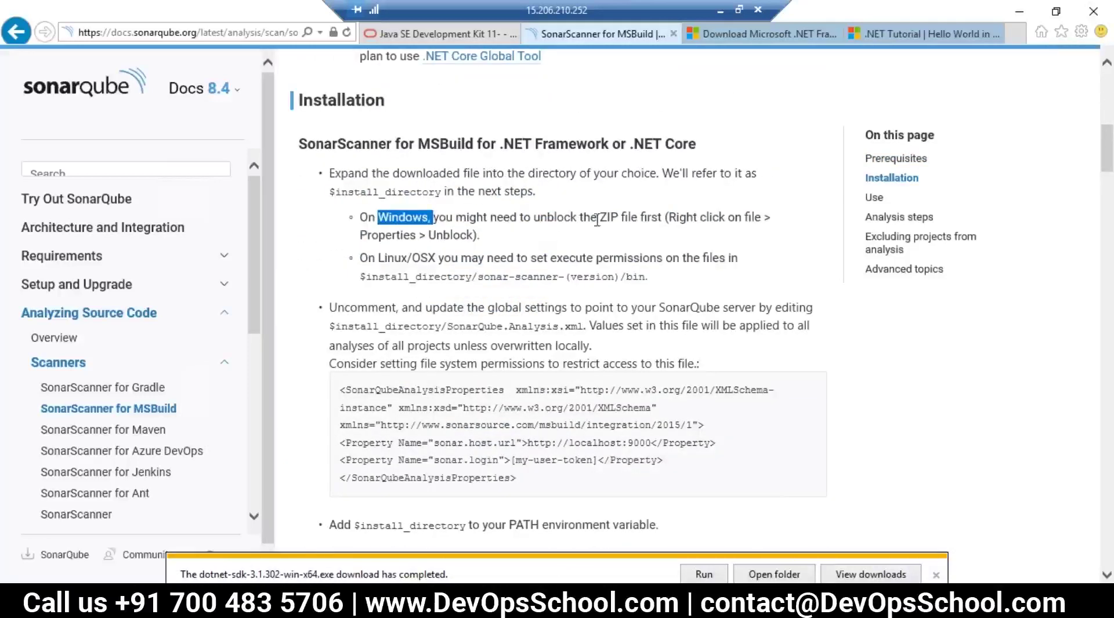
left_click_drag(578, 223, 701, 225)
left_click_drag(520, 219, 444, 192)
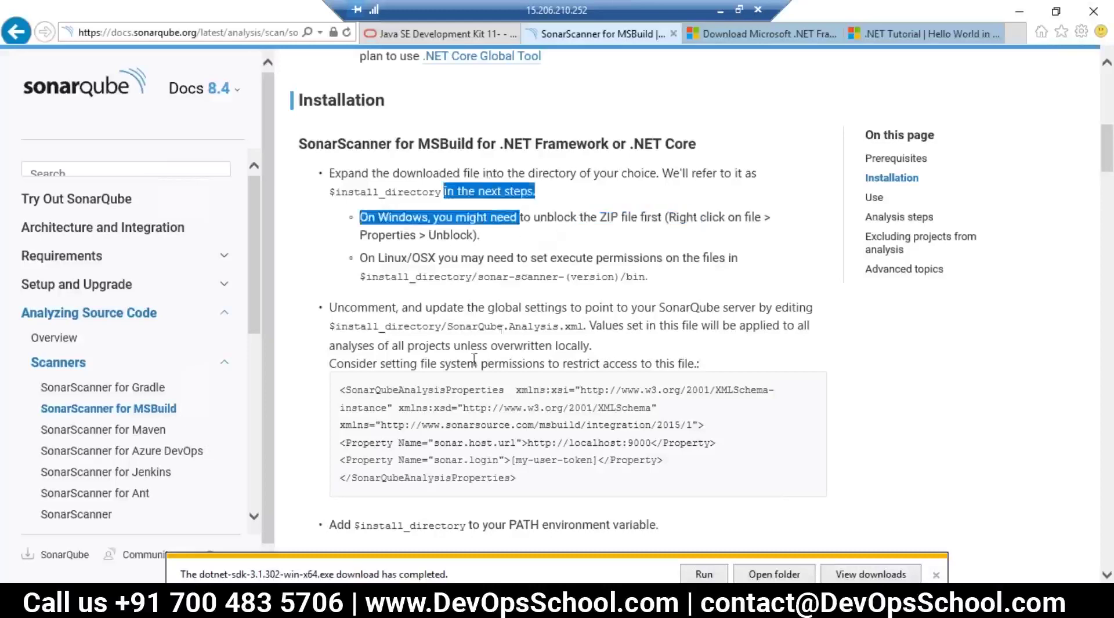
scroll(505, 372, "down", 3)
left_click_drag(520, 316, 356, 216)
left_click(400, 250)
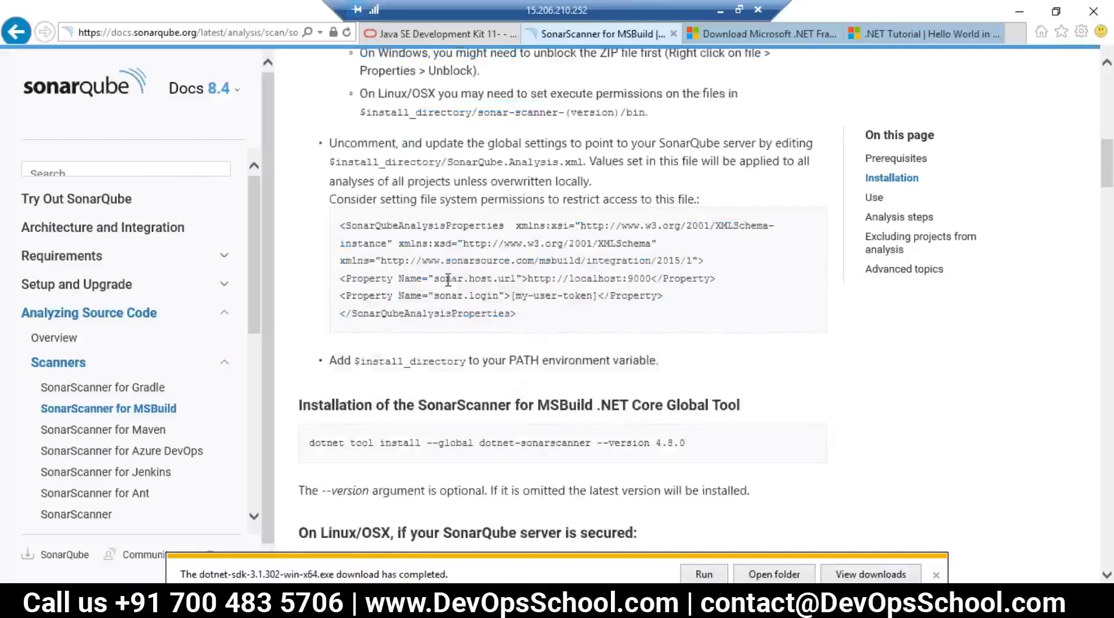
left_click_drag(515, 316, 346, 226)
left_click_drag(447, 162, 582, 160)
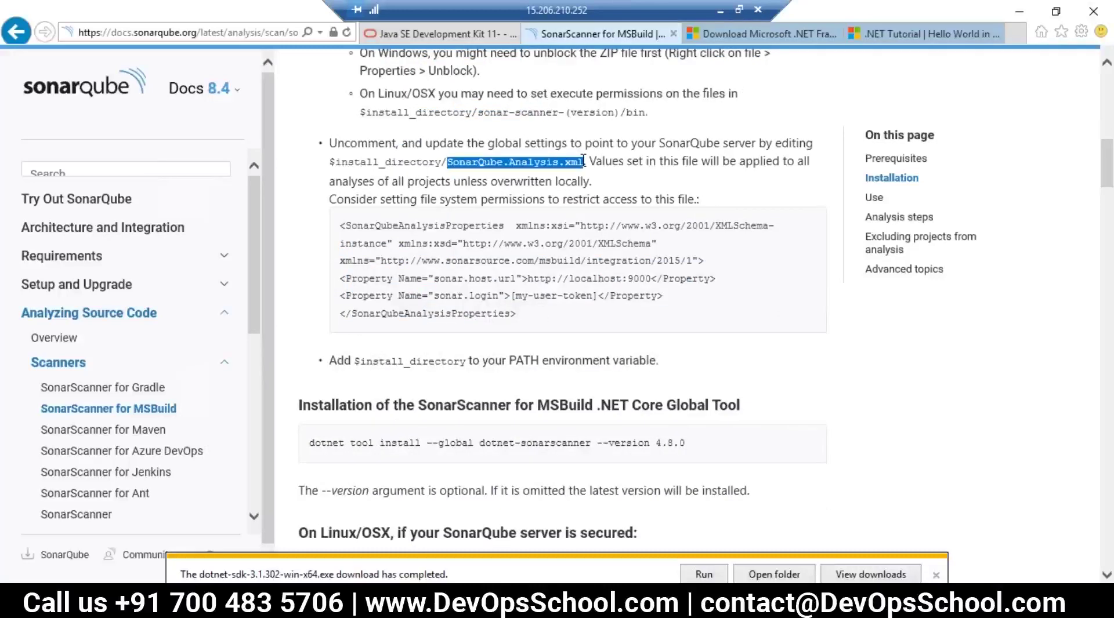
left_click_drag(584, 167, 603, 229)
scroll(586, 400, "down", 3)
scroll(460, 306, "down", 3)
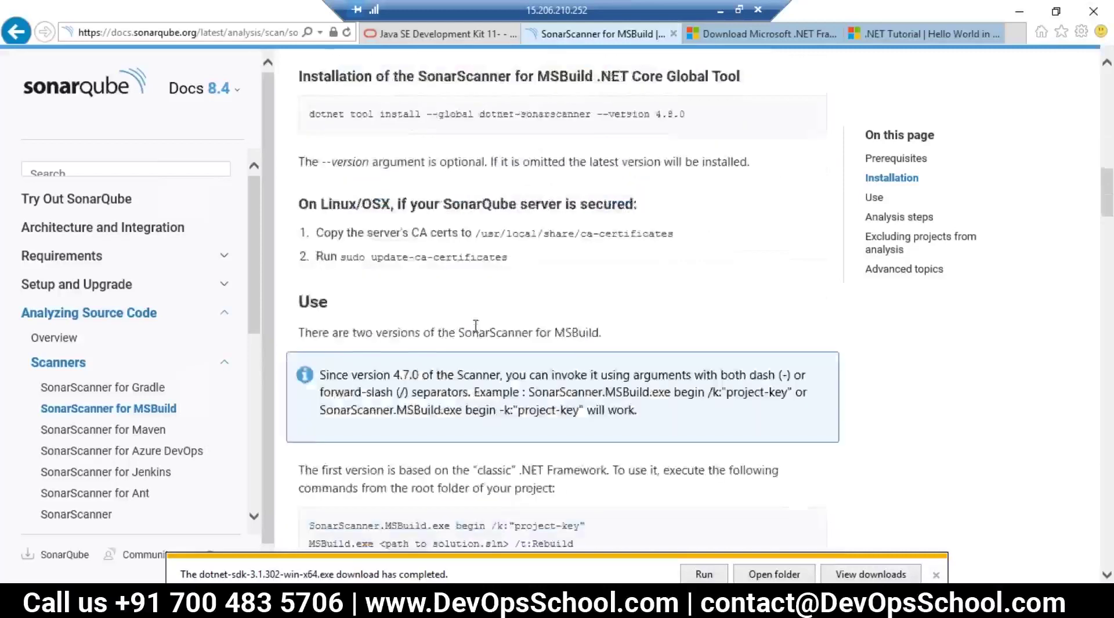
scroll(505, 366, "up", 8)
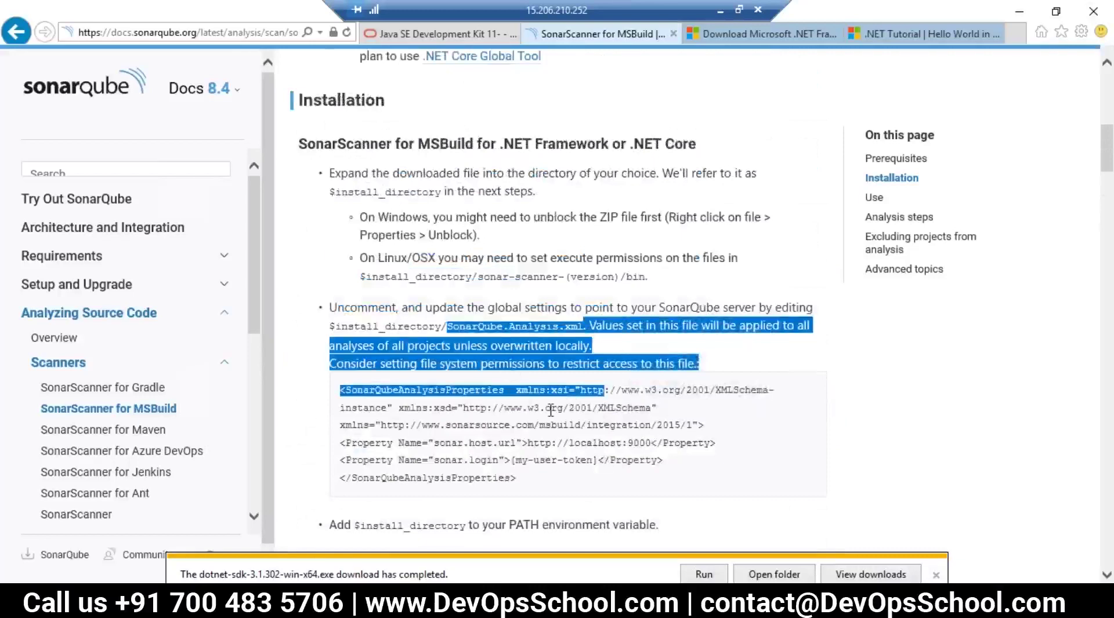
left_click(500, 365)
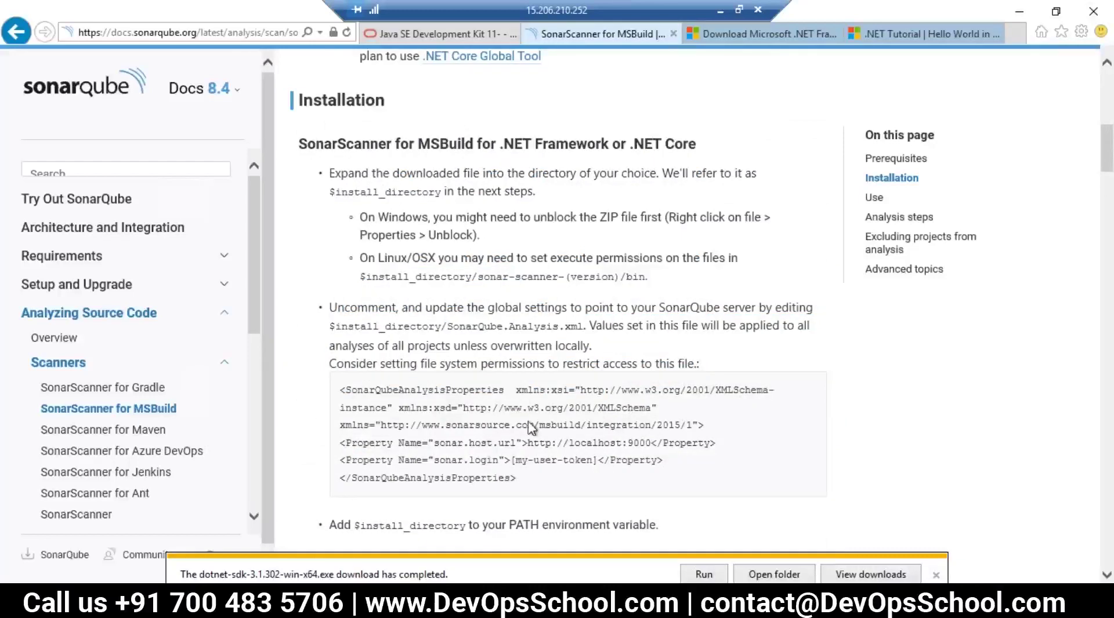
left_click_drag(450, 328, 577, 325)
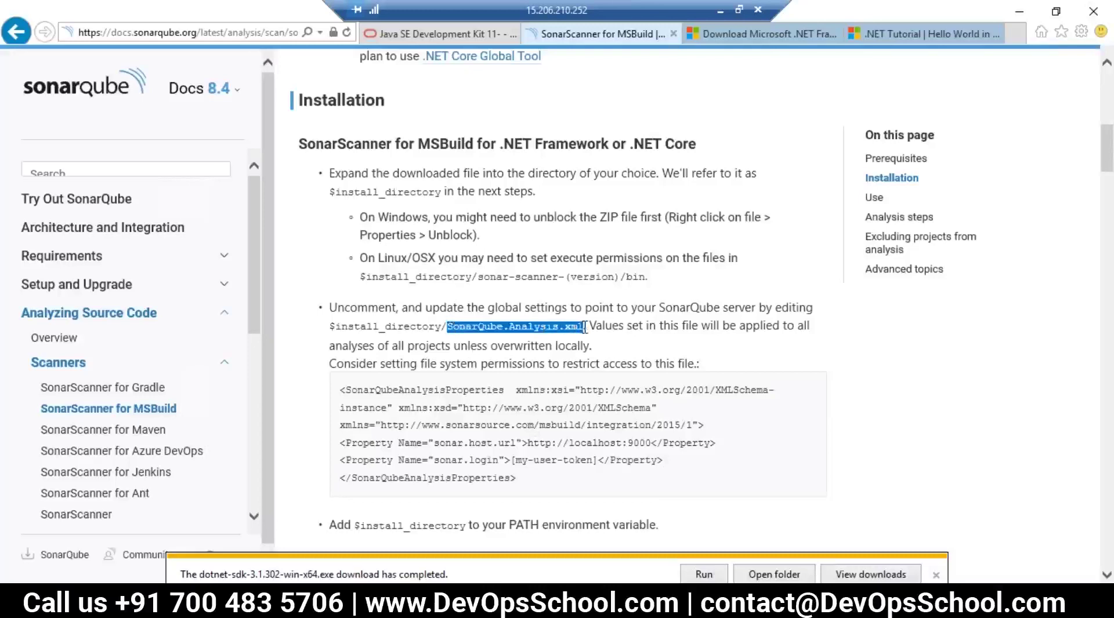
Step: Scroll down and highlight the project-key argument of the scanner's begin command
scroll(551, 397, "down", 4)
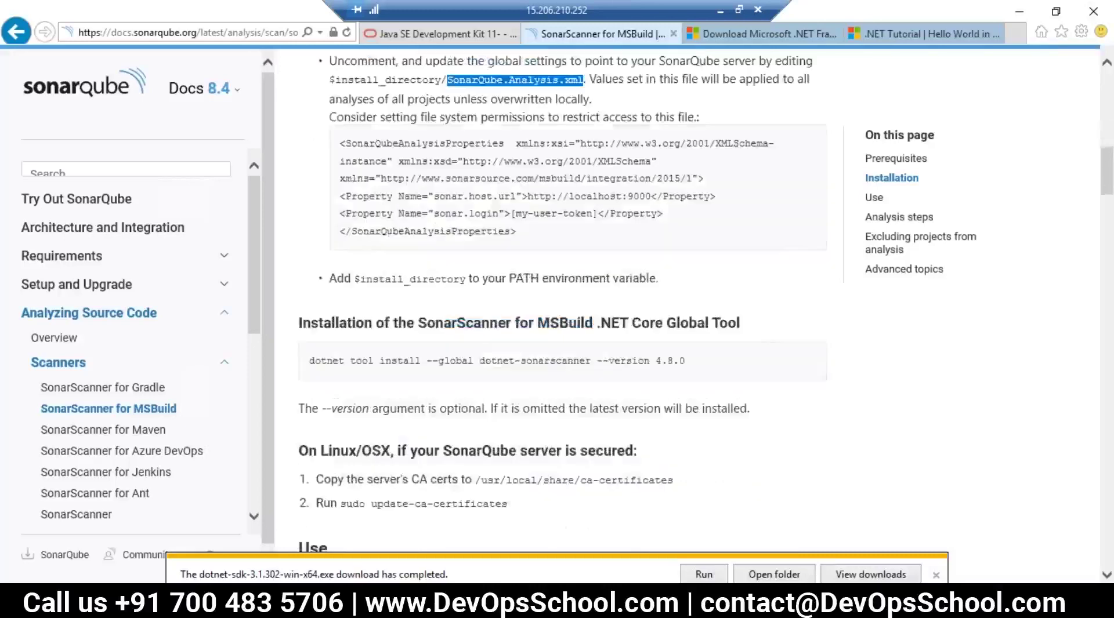
scroll(464, 251, "down", 8)
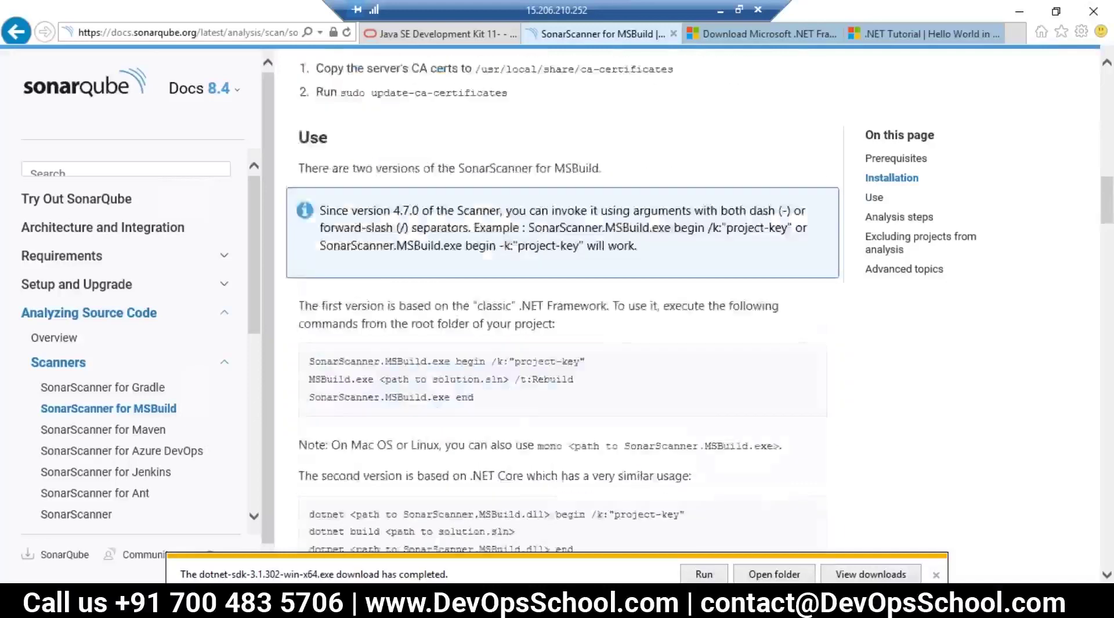
scroll(468, 286, "down", 3)
left_click_drag(691, 269, 596, 270)
scroll(596, 270, "down", 13)
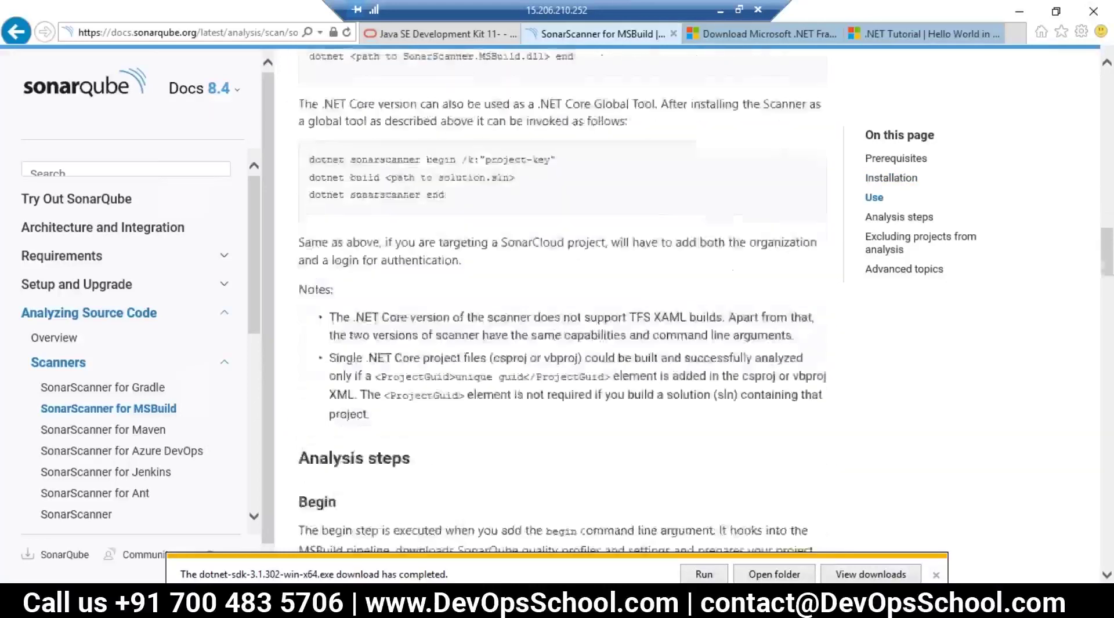
left_click_drag(313, 268, 436, 422)
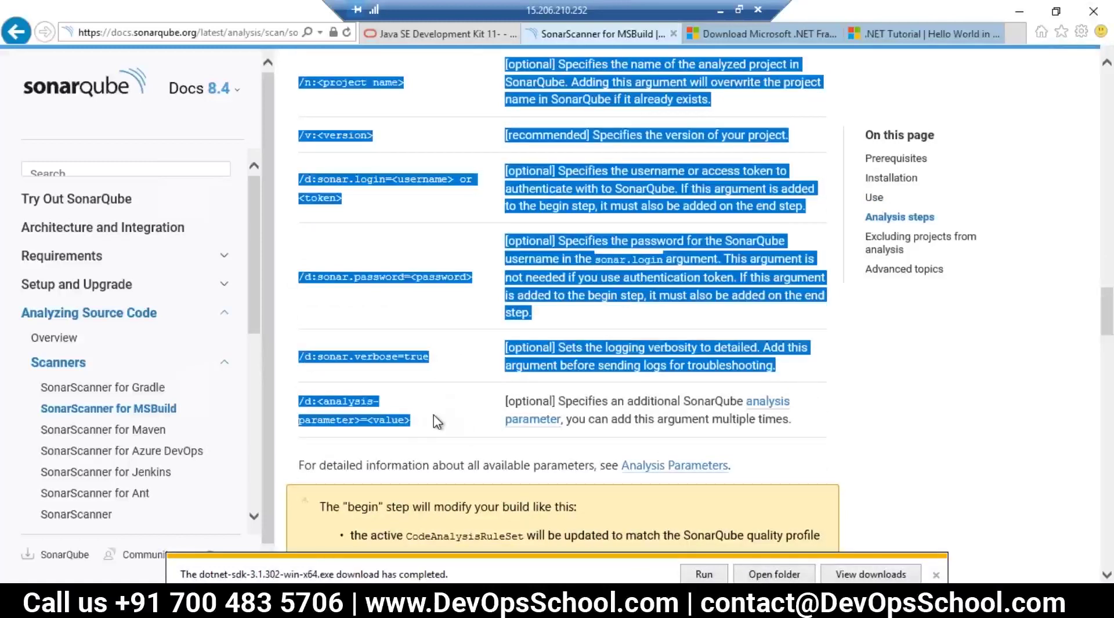
Step: Scroll back up to Installation and highlight the whole SonarQube.Analysis.xml global settings example
scroll(436, 422, "up", 15)
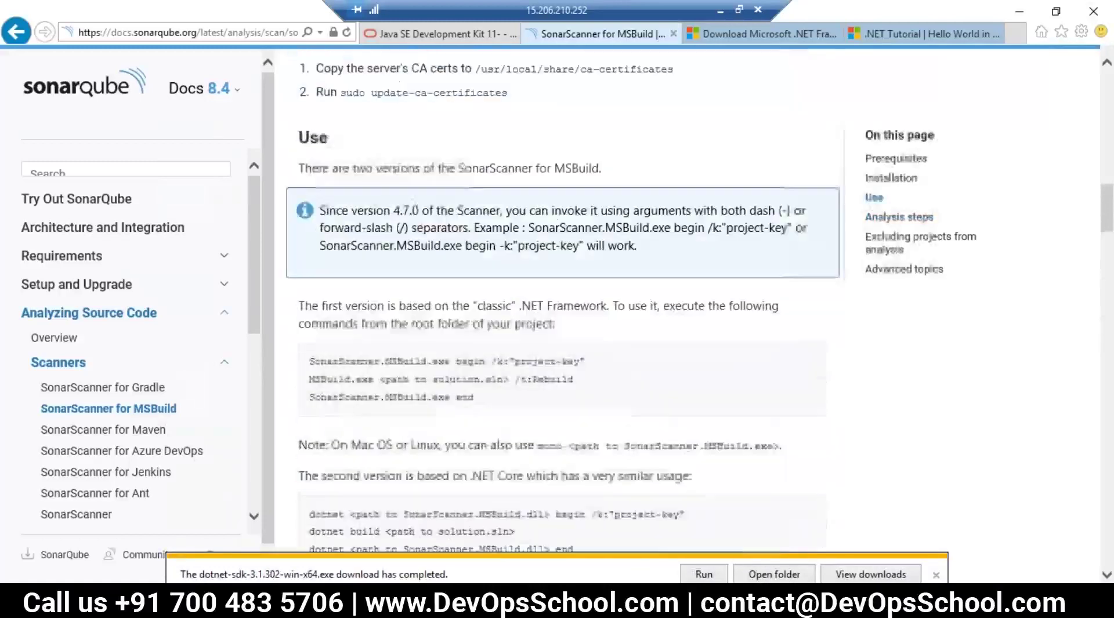
scroll(562, 313, "up", 3)
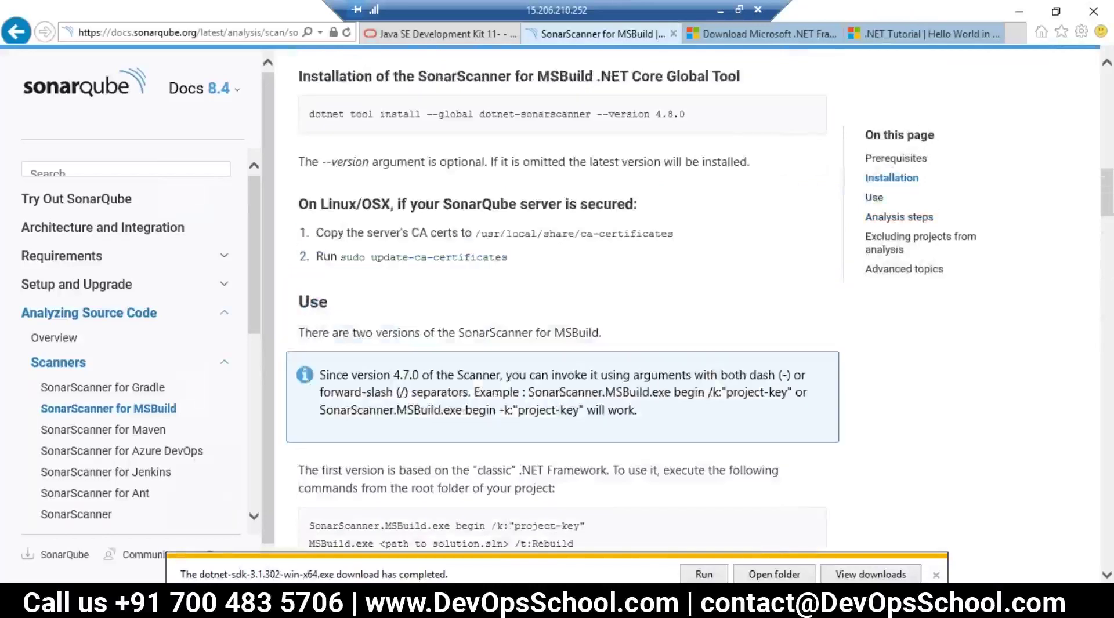
scroll(562, 313, "up", 2)
scroll(527, 456, "down", 4)
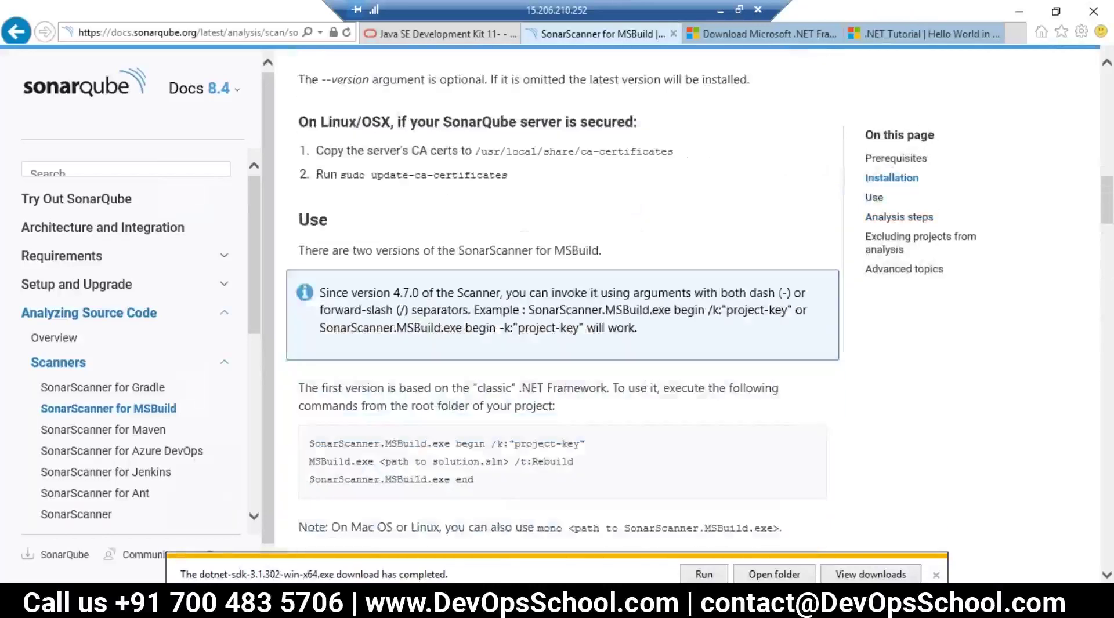
scroll(528, 456, "up", 11)
left_click_drag(525, 490, 341, 392)
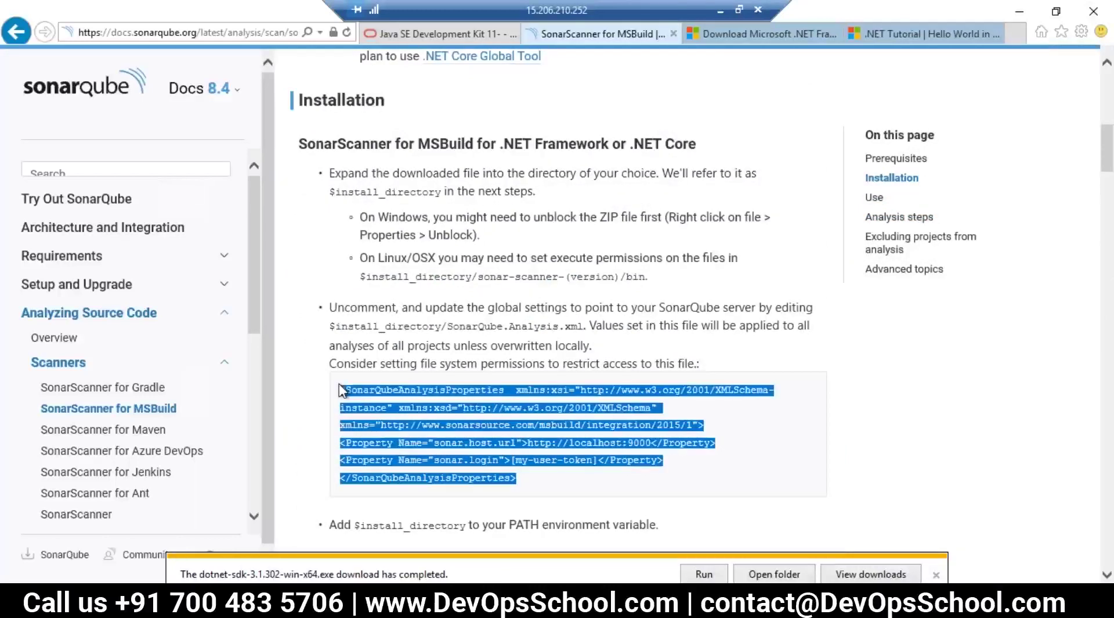
Step: Highlight install_directory and SonarQube.Analysis in the settings file path, and MSBuild in the heading
left_click_drag(438, 328, 336, 328)
left_click_drag(467, 326, 525, 323)
double_click(526, 323)
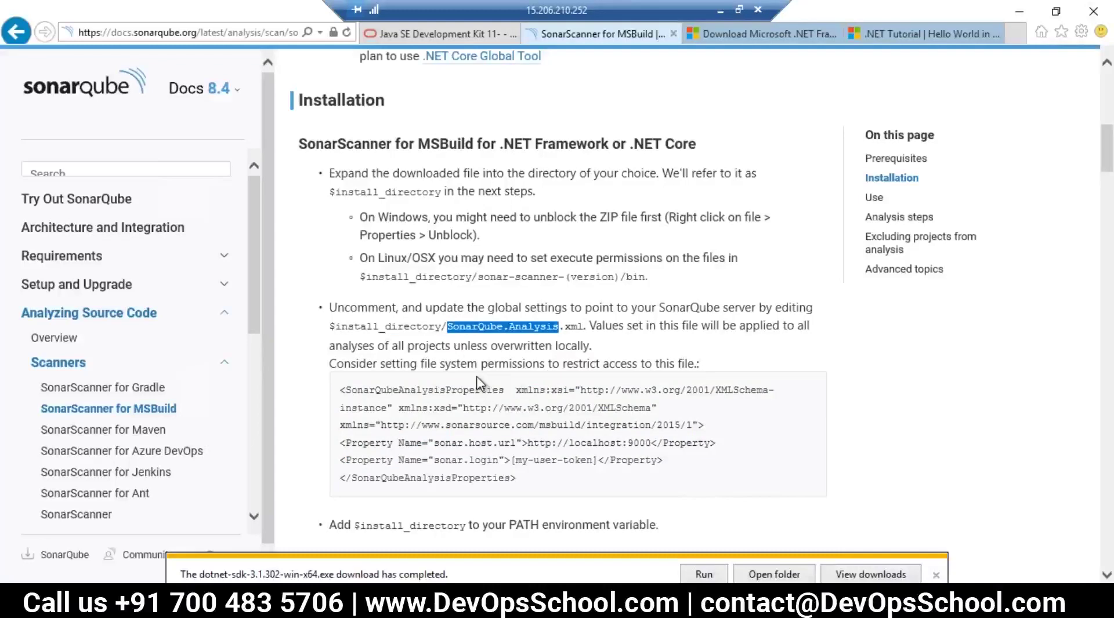
left_click(426, 339)
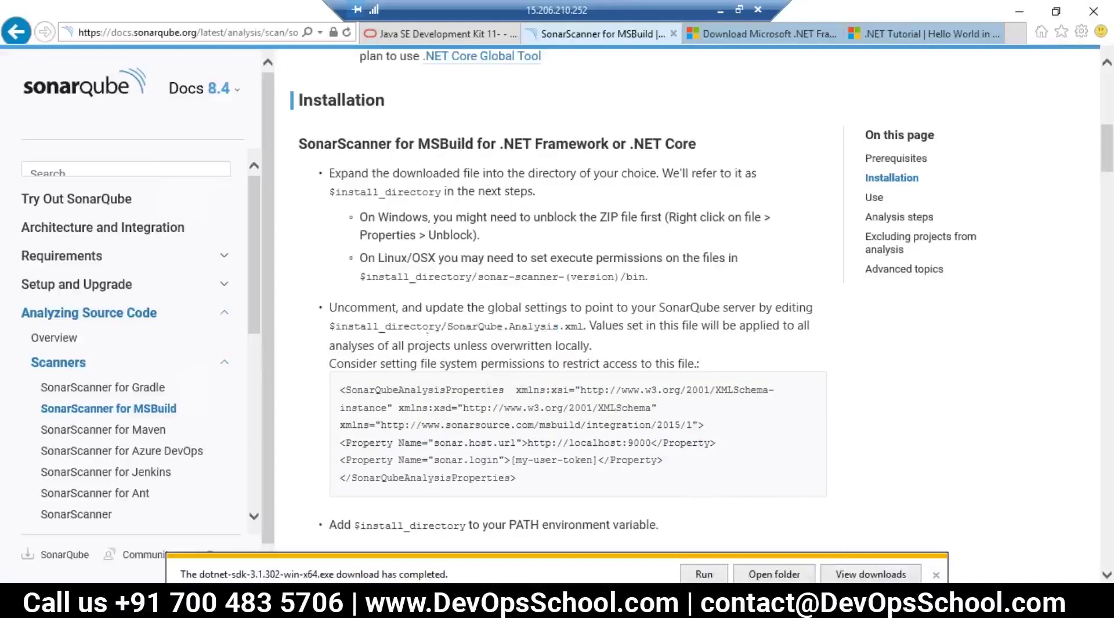
left_click_drag(418, 145, 478, 142)
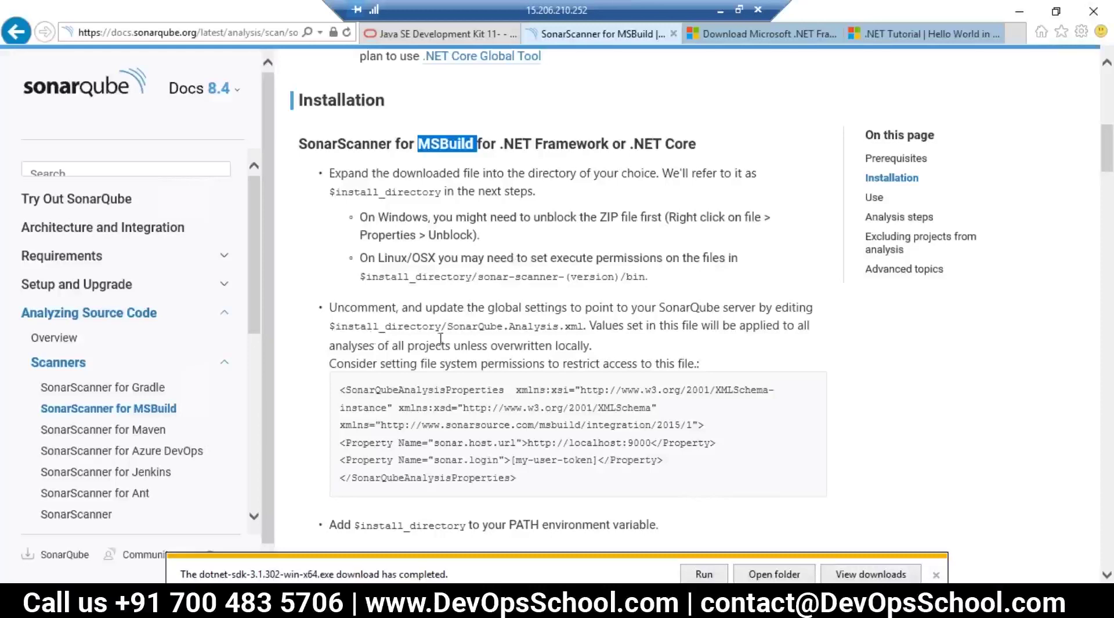
double_click(407, 328)
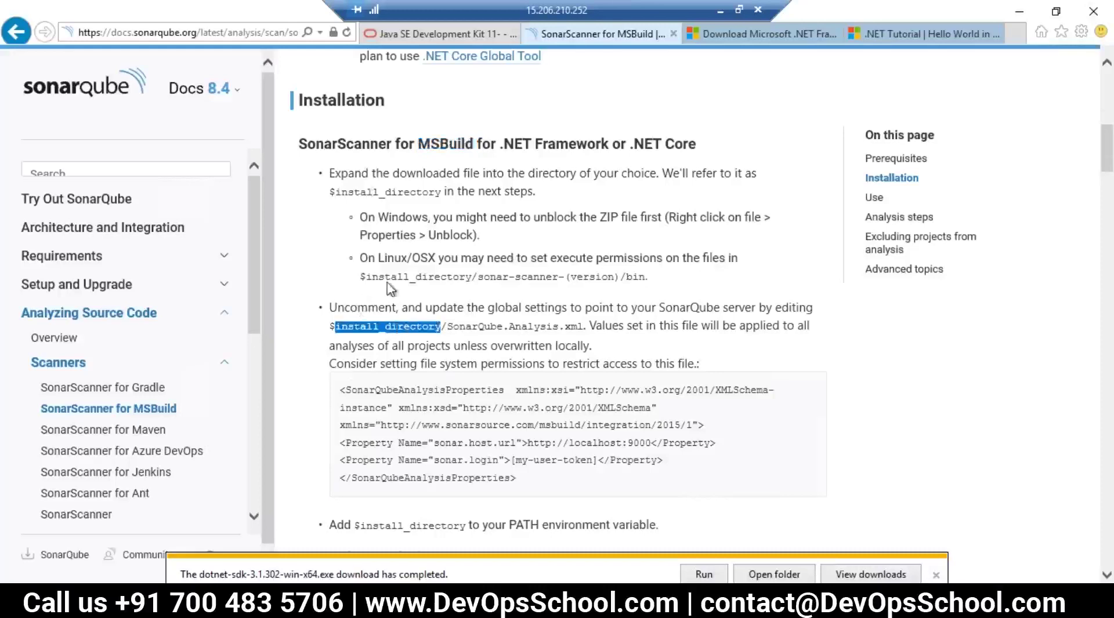
Step: Highlight 'for MSBuild' in the heading and scroll up to the version 4.10 download box
scroll(392, 289, "up", 3)
left_click_drag(322, 264, 383, 260)
left_click_drag(299, 308, 398, 308)
left_click(331, 316)
scroll(398, 301, "up", 6)
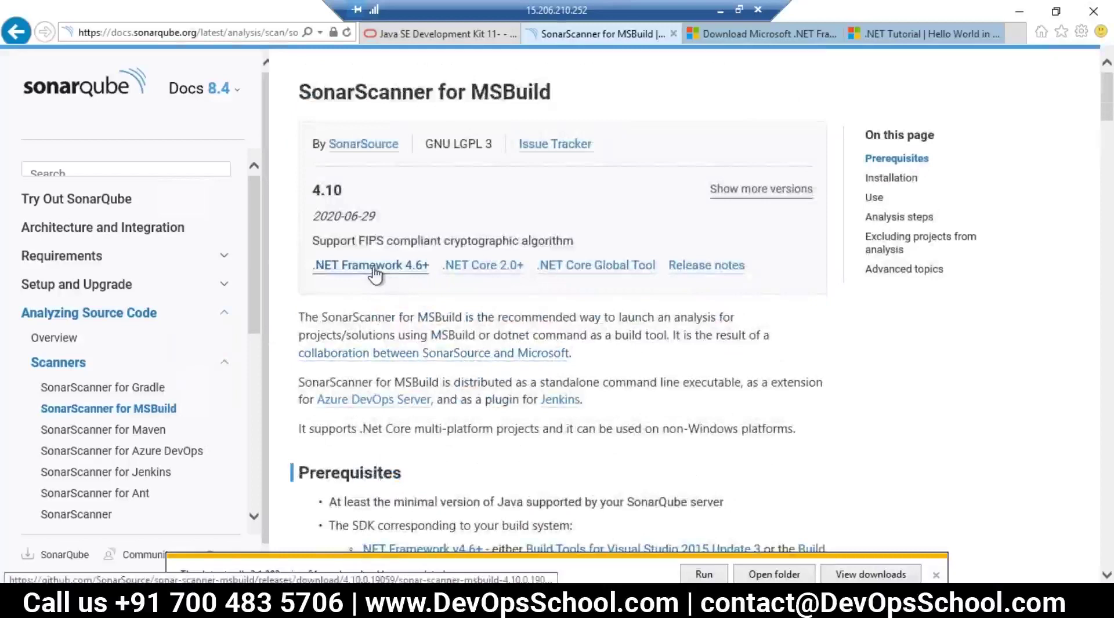
Step: Scroll down past the Prerequisites to the scanner's Installation steps
scroll(375, 273, "down", 5)
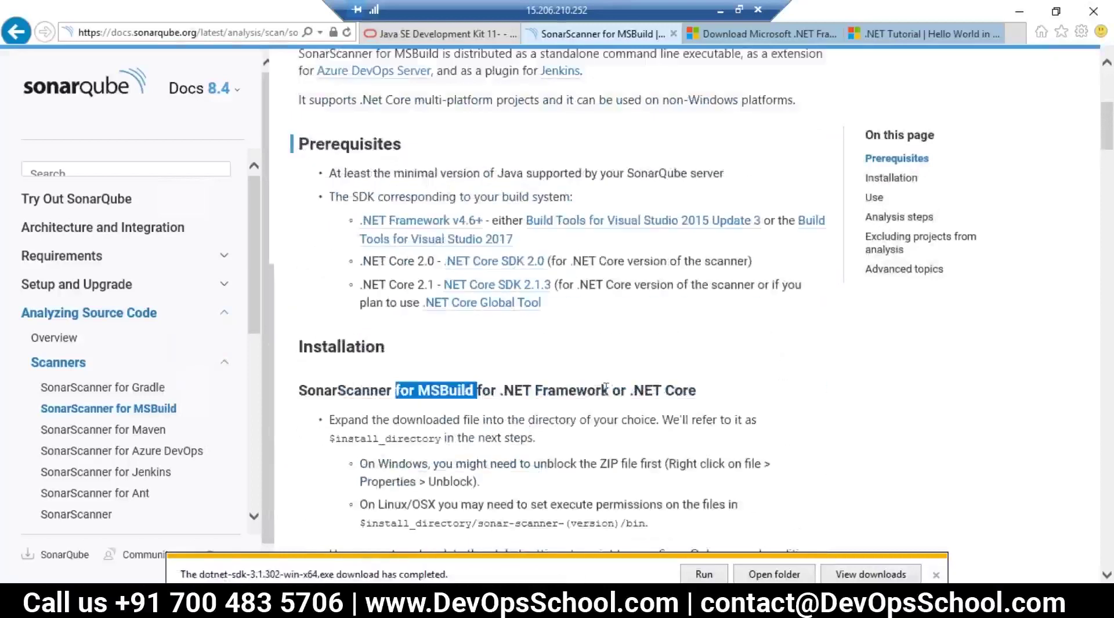
left_click_drag(708, 391, 625, 390)
scroll(462, 225, "up", 4)
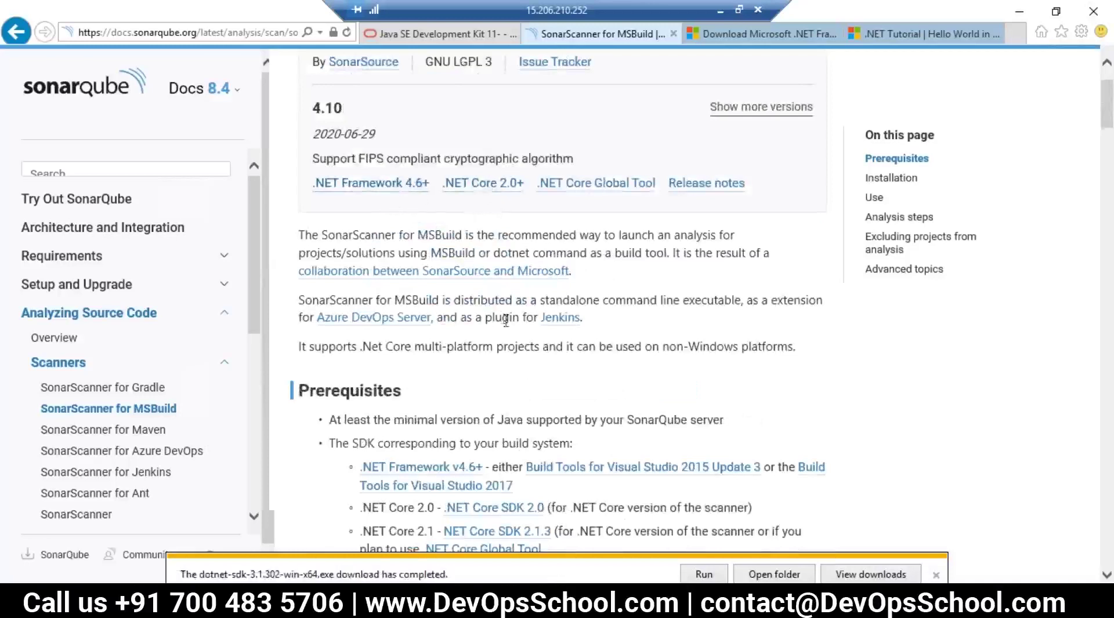
scroll(506, 366, "down", 2)
scroll(383, 297, "down", 6)
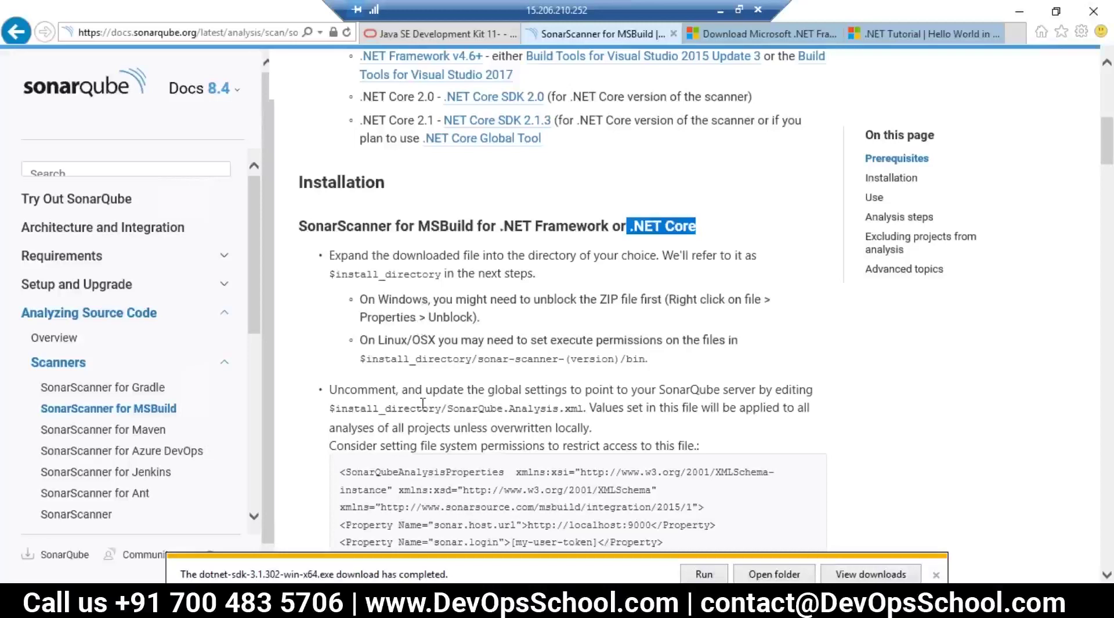
Step: Highlight the expand-download step, the Windows ZIP unblock note and the Linux/OSX execute-permissions note
left_click_drag(371, 255, 482, 263)
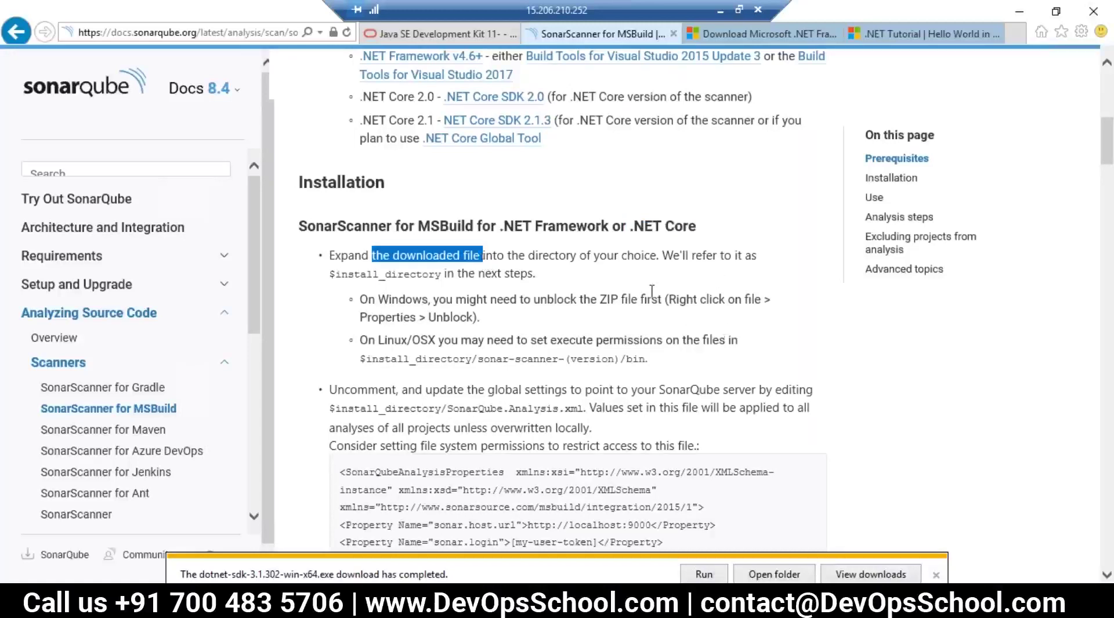
left_click_drag(444, 274, 543, 272)
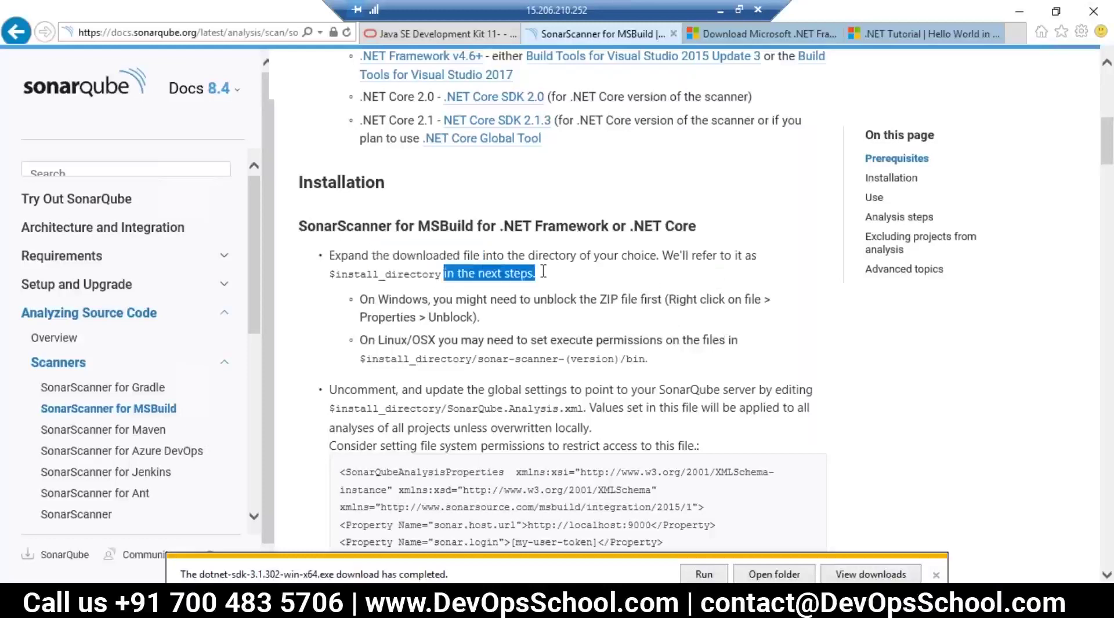
left_click_drag(401, 300, 667, 300)
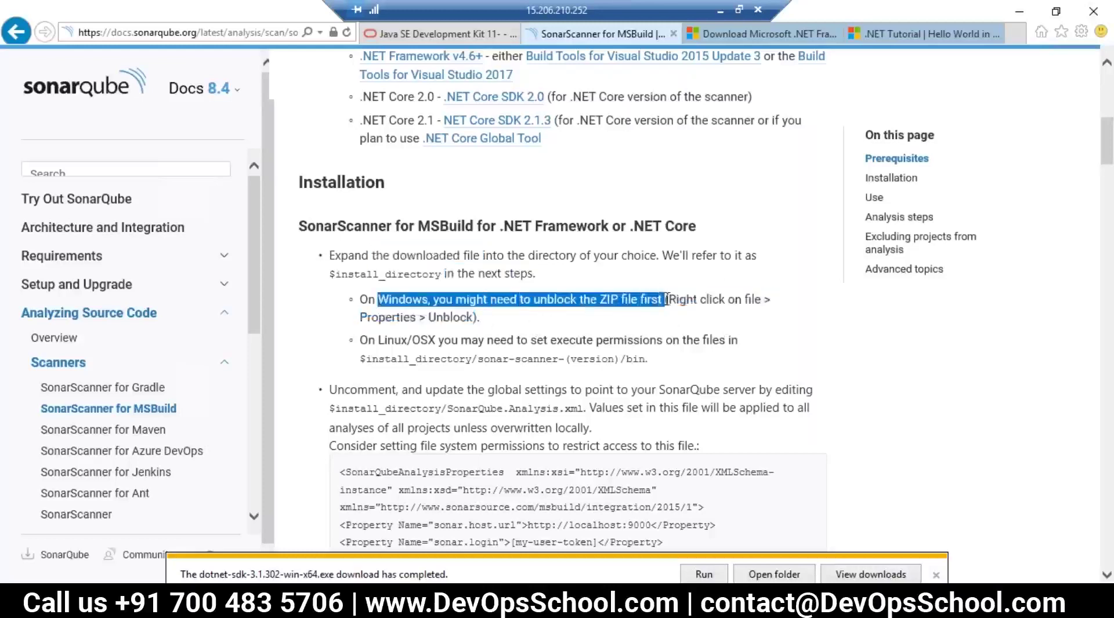
left_click(509, 319)
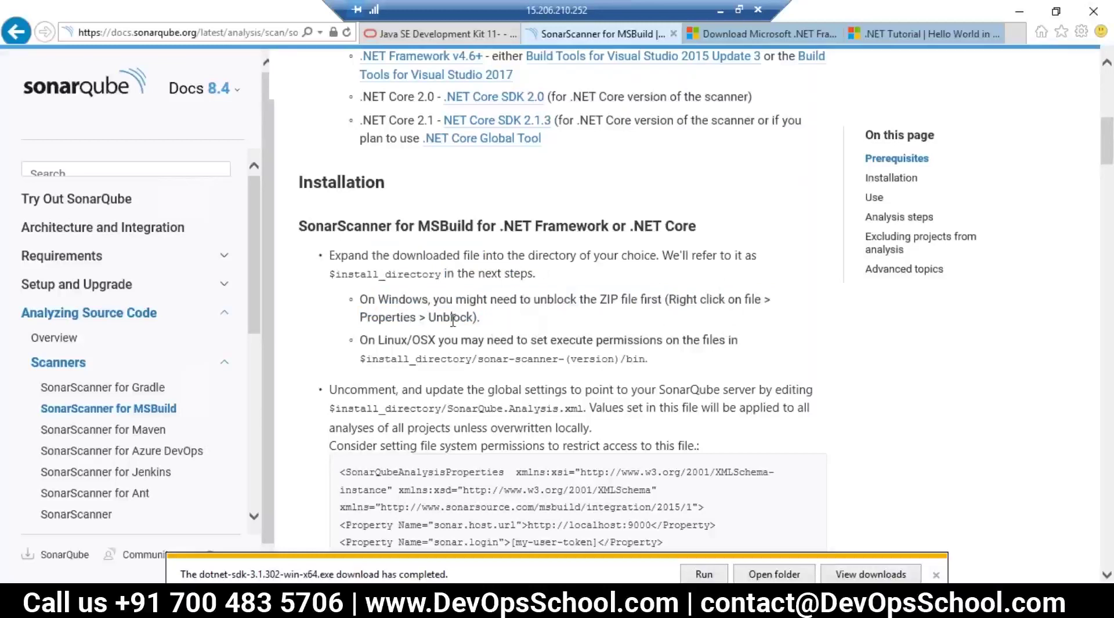
left_click_drag(491, 325, 518, 372)
left_click(518, 371)
scroll(509, 392, "down", 1)
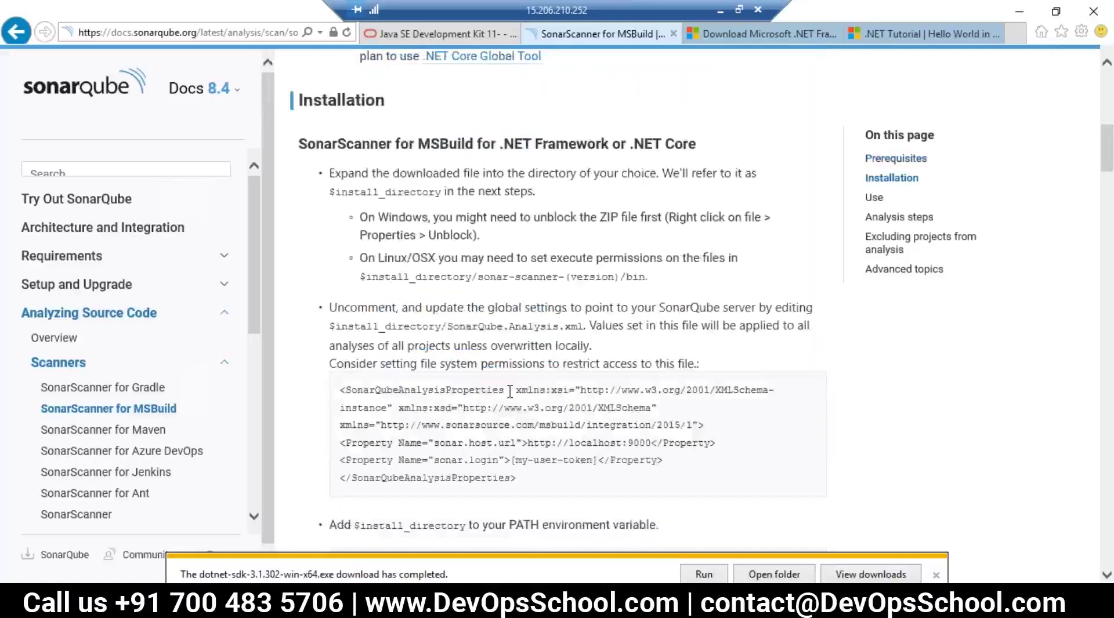
Step: Highlight the 'Uncomment, and update the global settings' instruction, its all-projects scope and file-permissions advice
double_click(370, 309)
left_click(505, 310)
double_click(543, 308)
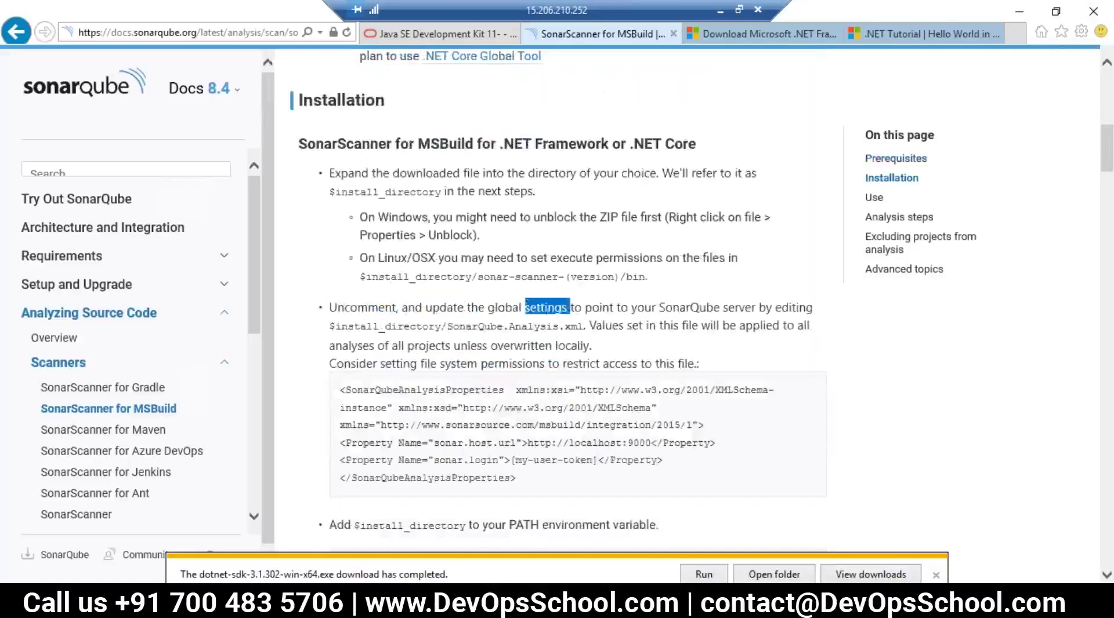
left_click(658, 308)
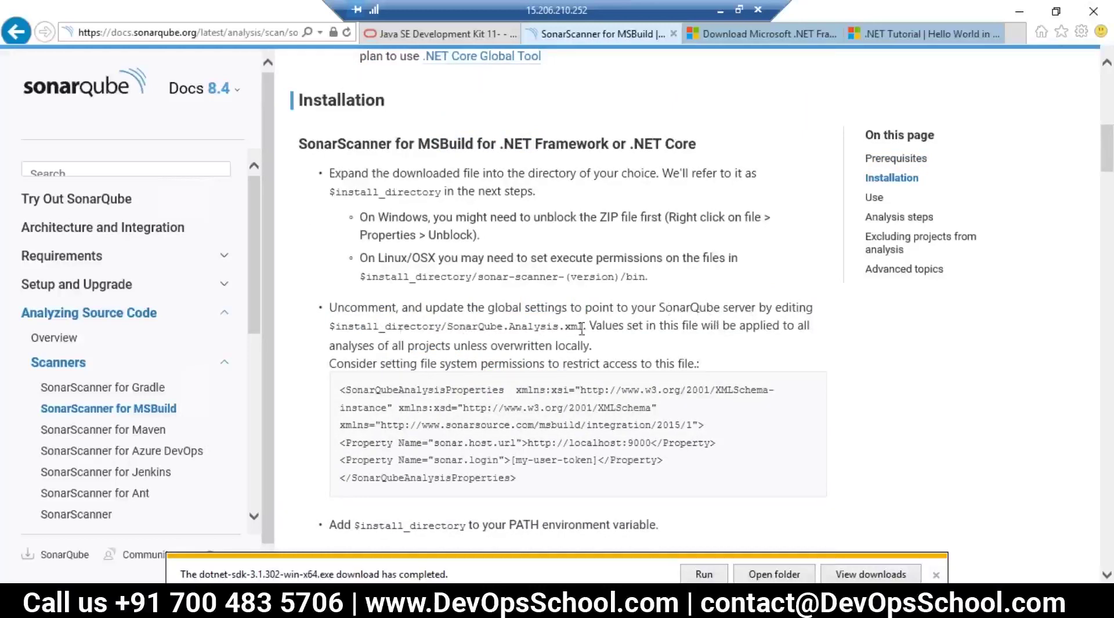
left_click_drag(583, 328, 380, 310)
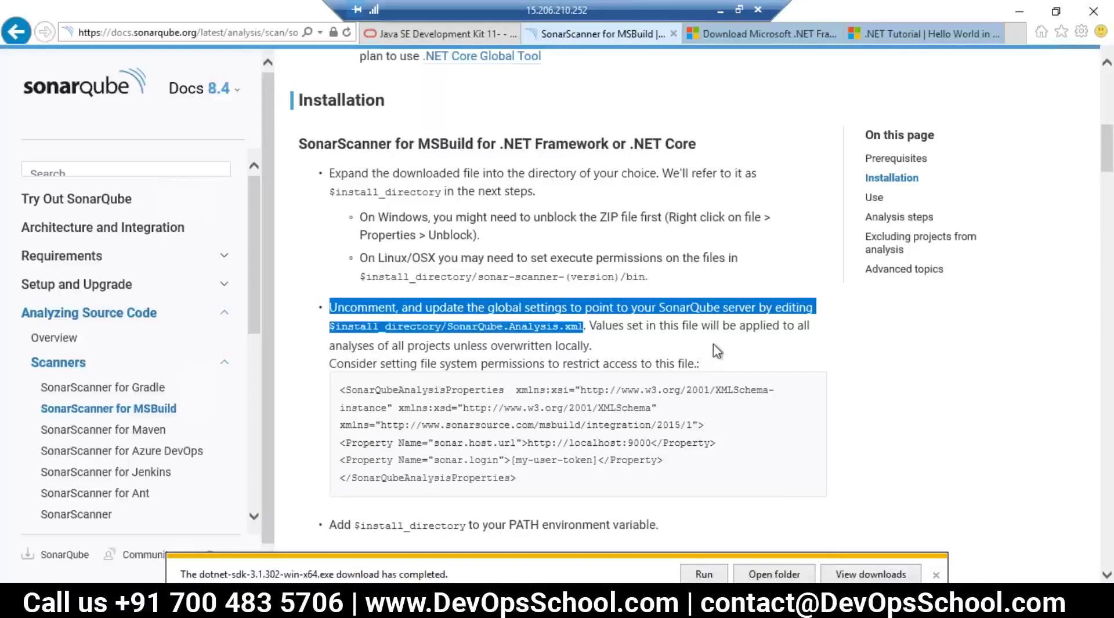
left_click_drag(360, 347, 601, 347)
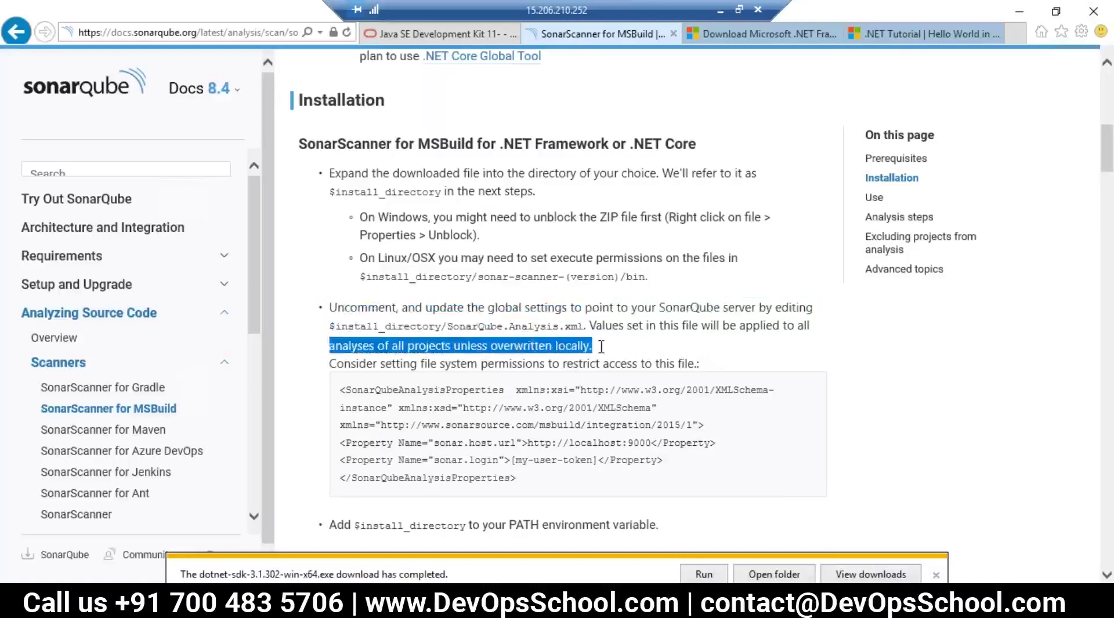
left_click_drag(381, 364, 705, 367)
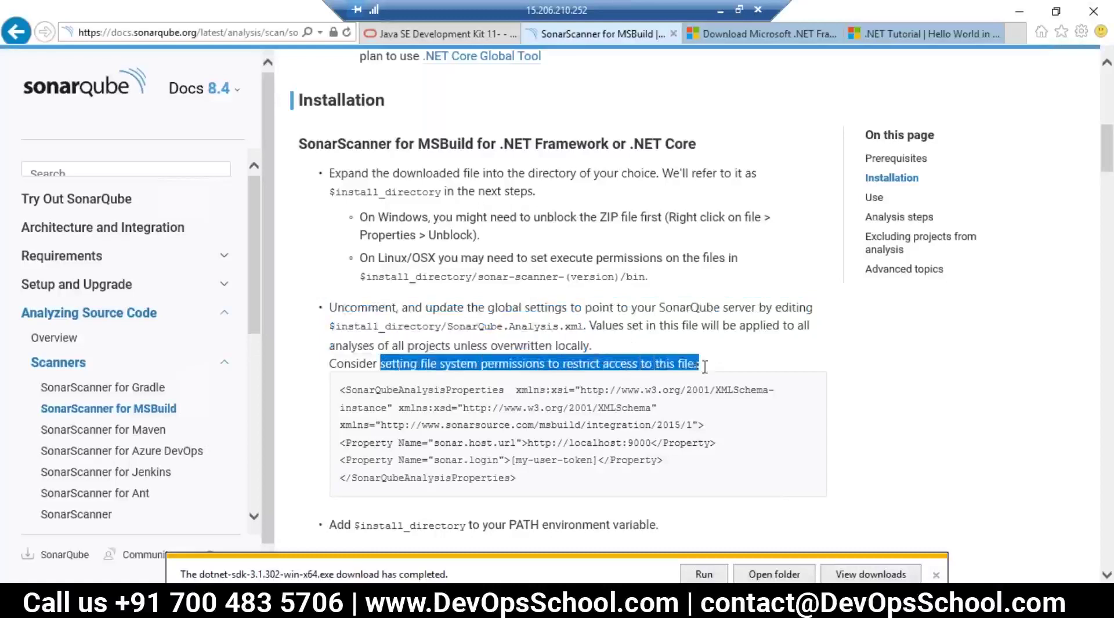
Step: Highlight the sonar.host.url and sonar.login user-token lines in the XML settings example
scroll(637, 425, "down", 2)
left_click_drag(516, 396, 334, 301)
left_click(407, 373)
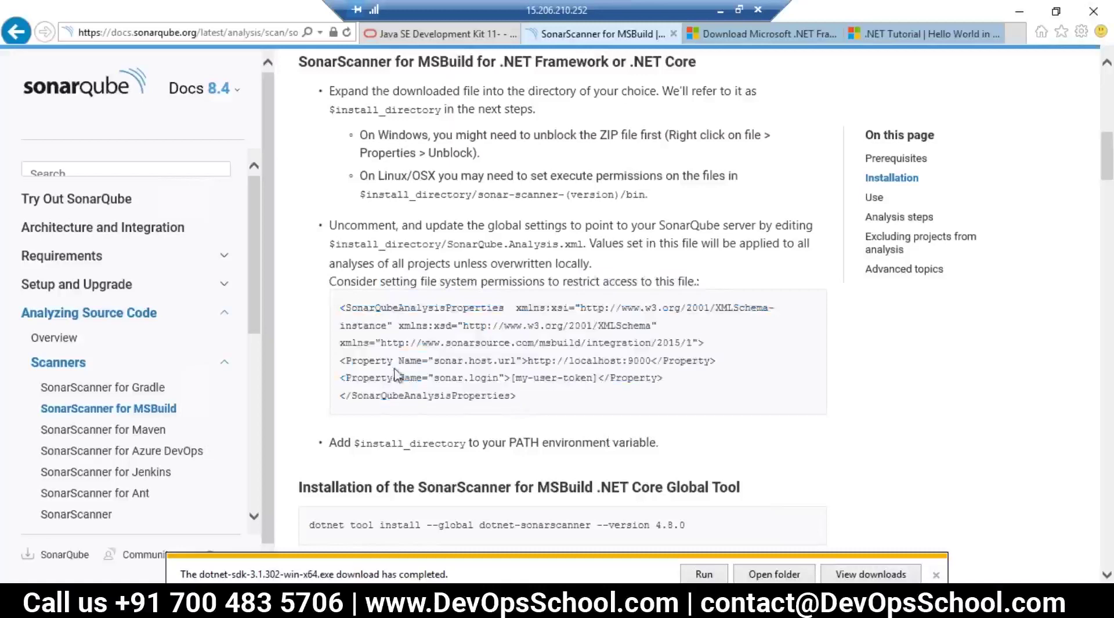
left_click_drag(516, 360, 579, 383)
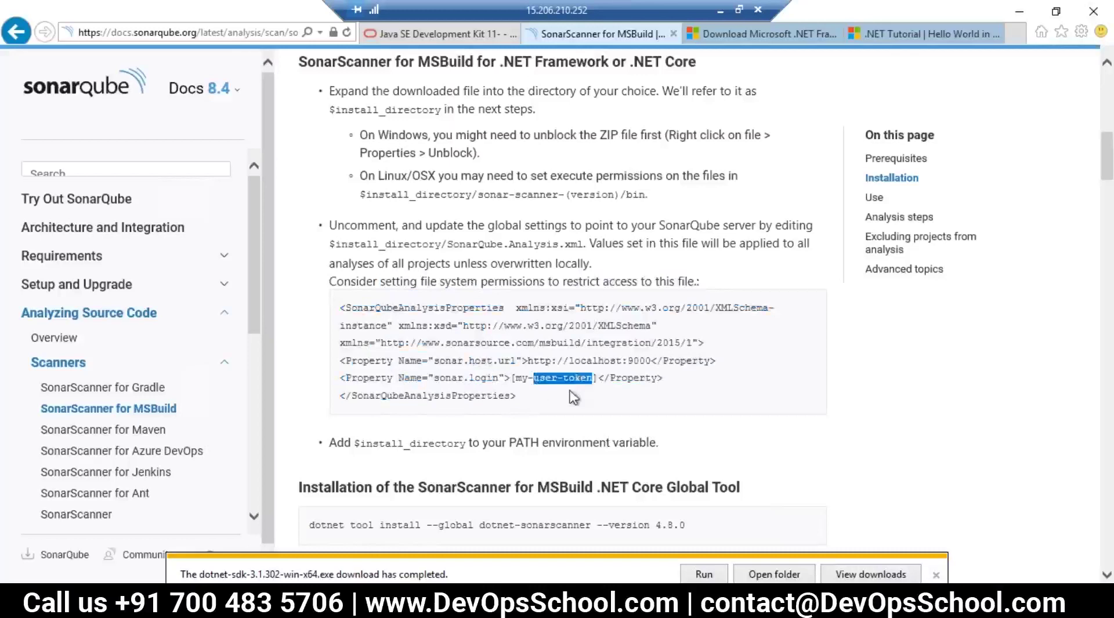
left_click(570, 392)
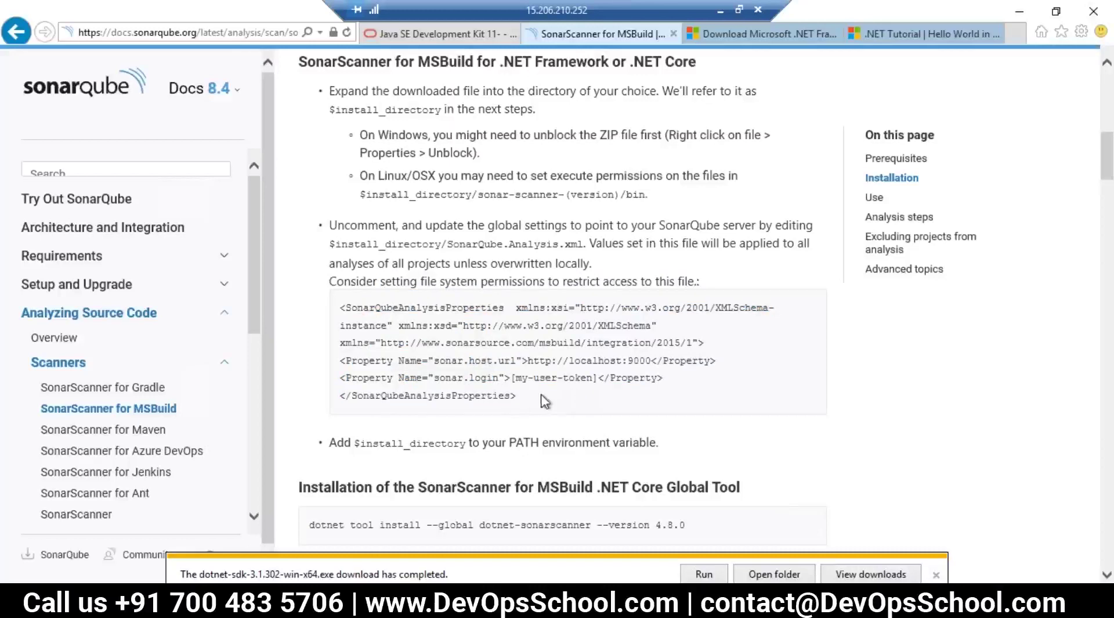
left_click_drag(494, 384, 406, 330)
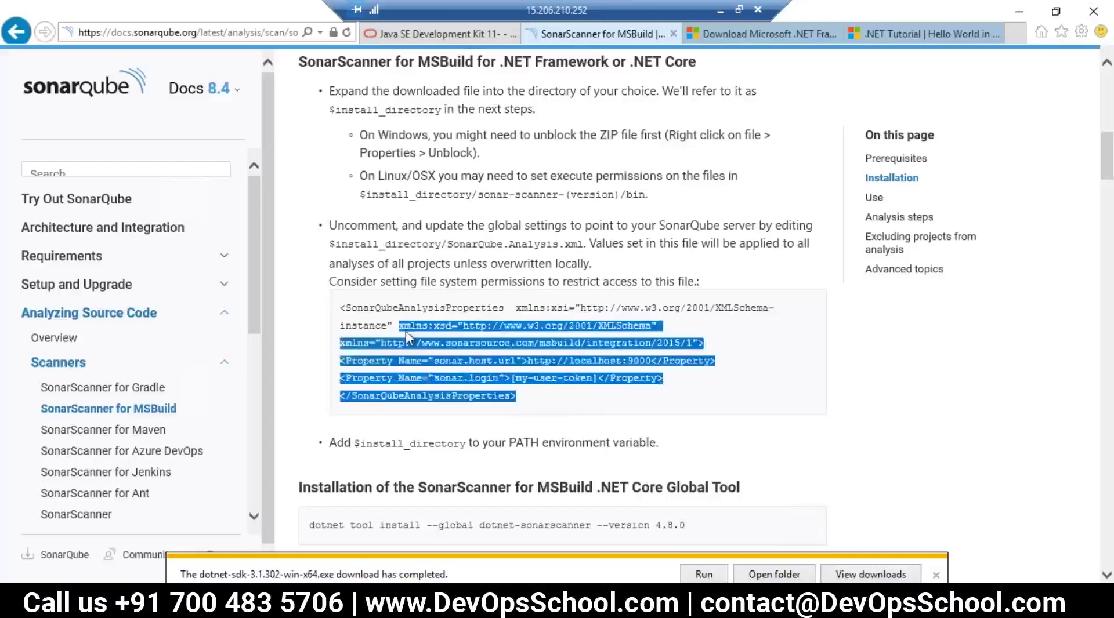
left_click(492, 359)
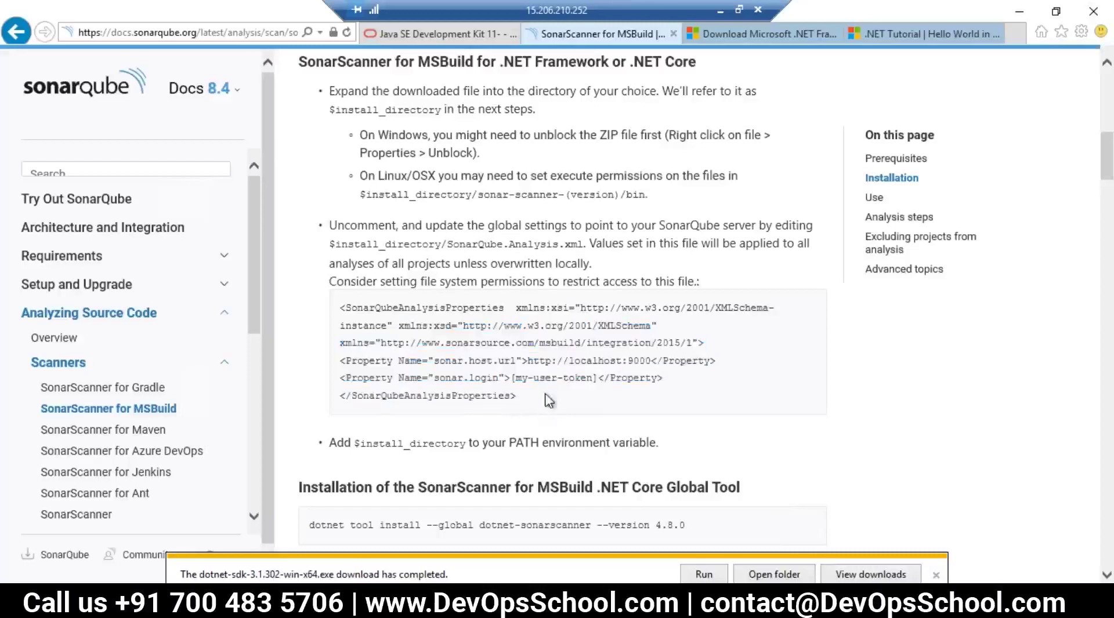
left_click_drag(469, 360, 447, 346)
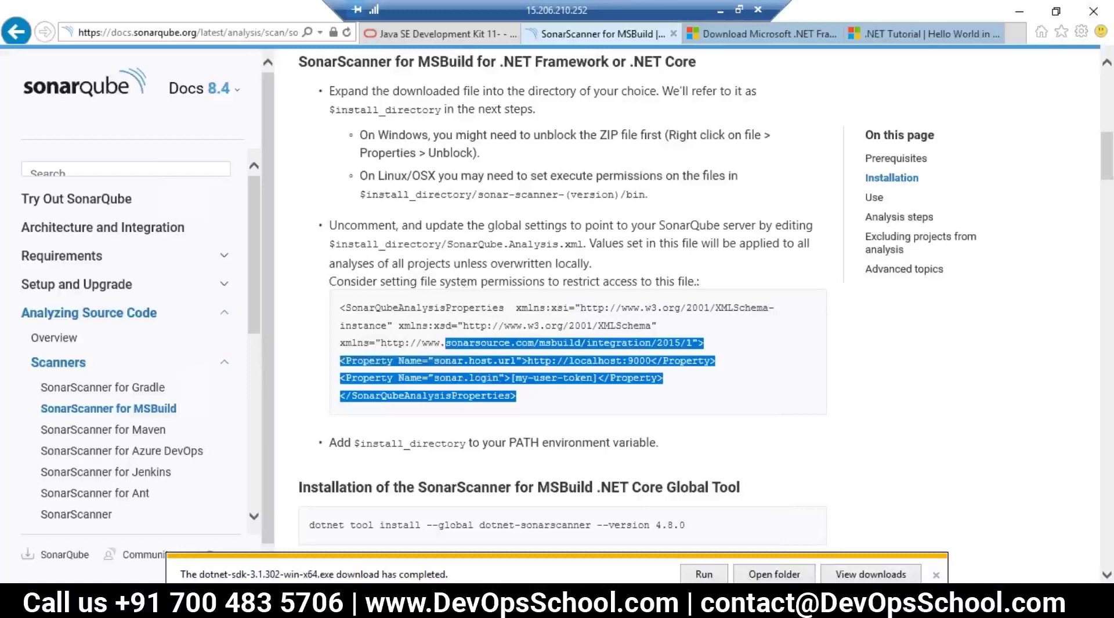
Step: Download and save the SonarScanner for MSBuild .NET Framework 4.6+ zip to Downloads
scroll(560, 406, "down", 2)
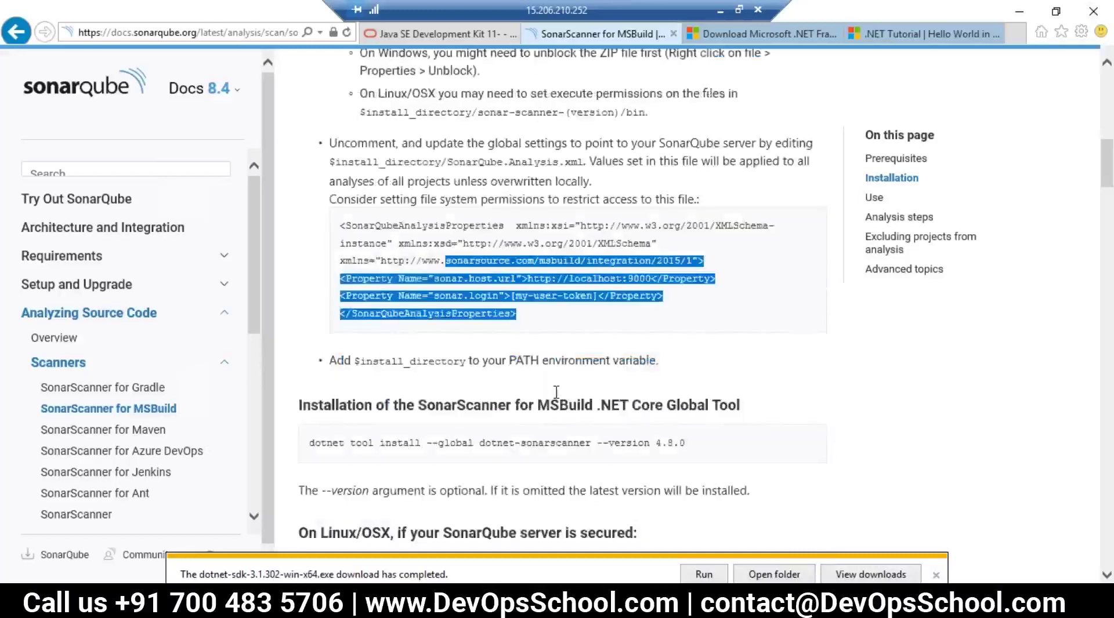
scroll(556, 392, "up", 6)
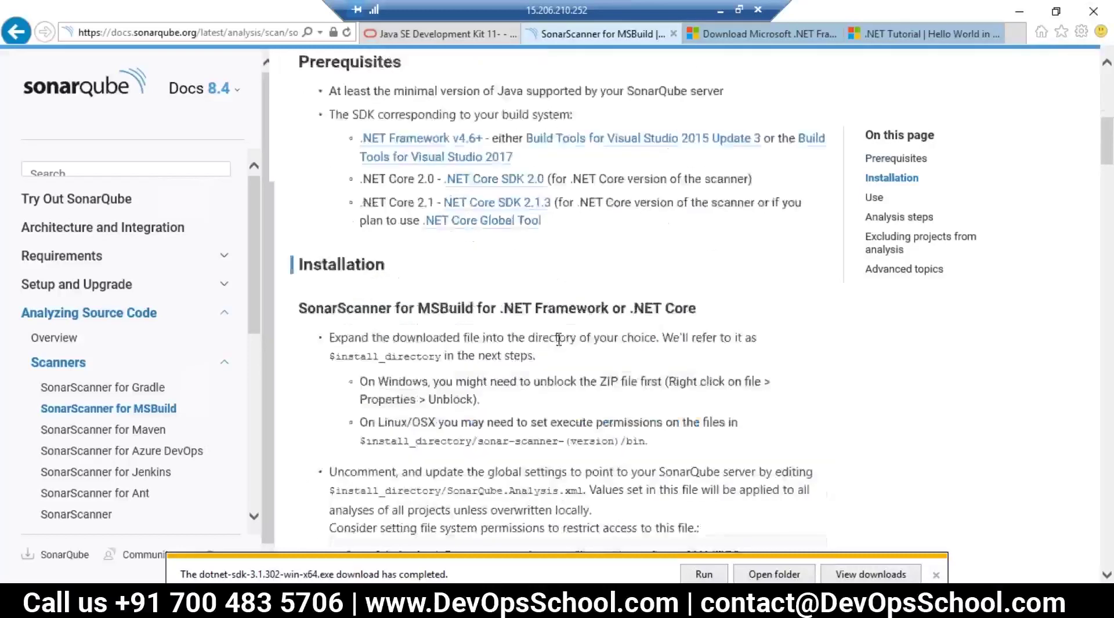
scroll(559, 340, "up", 4)
left_click(138, 409)
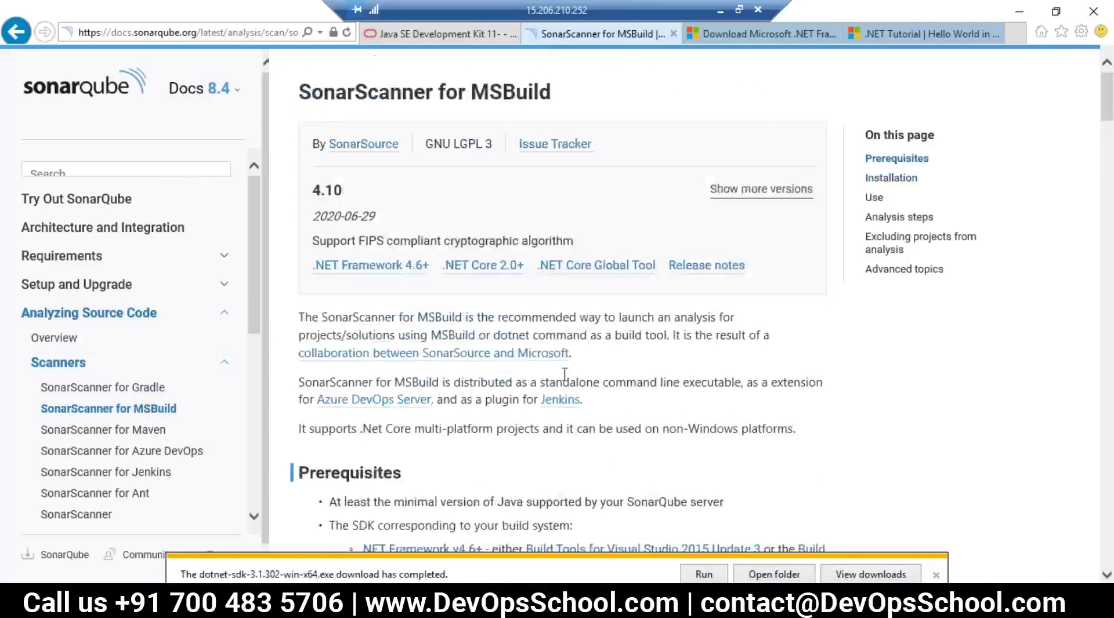
left_click(380, 268)
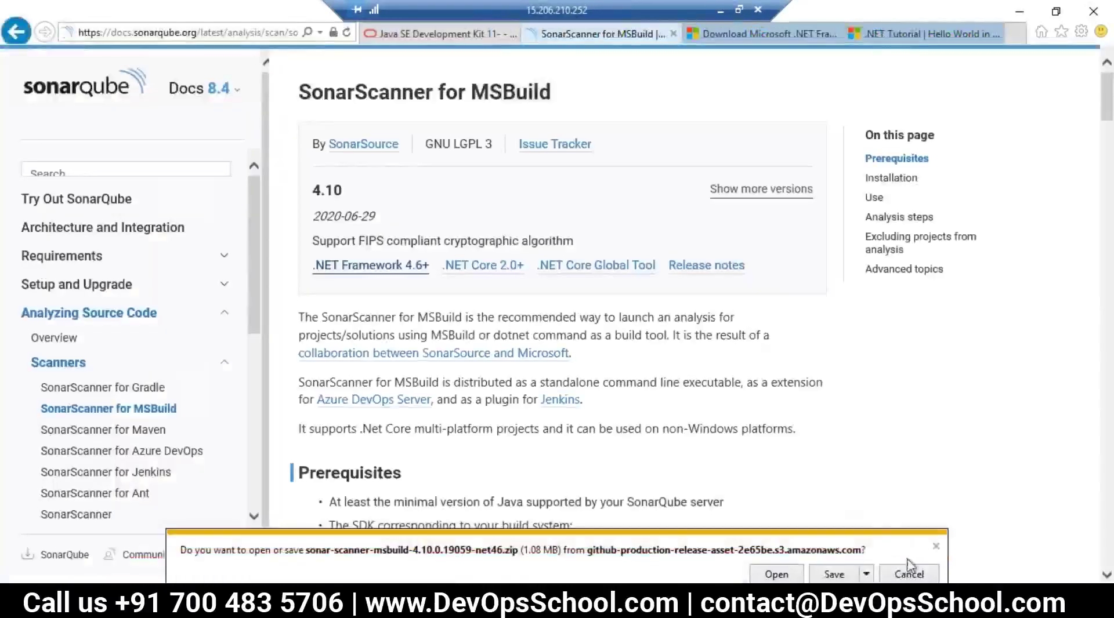
left_click(935, 548)
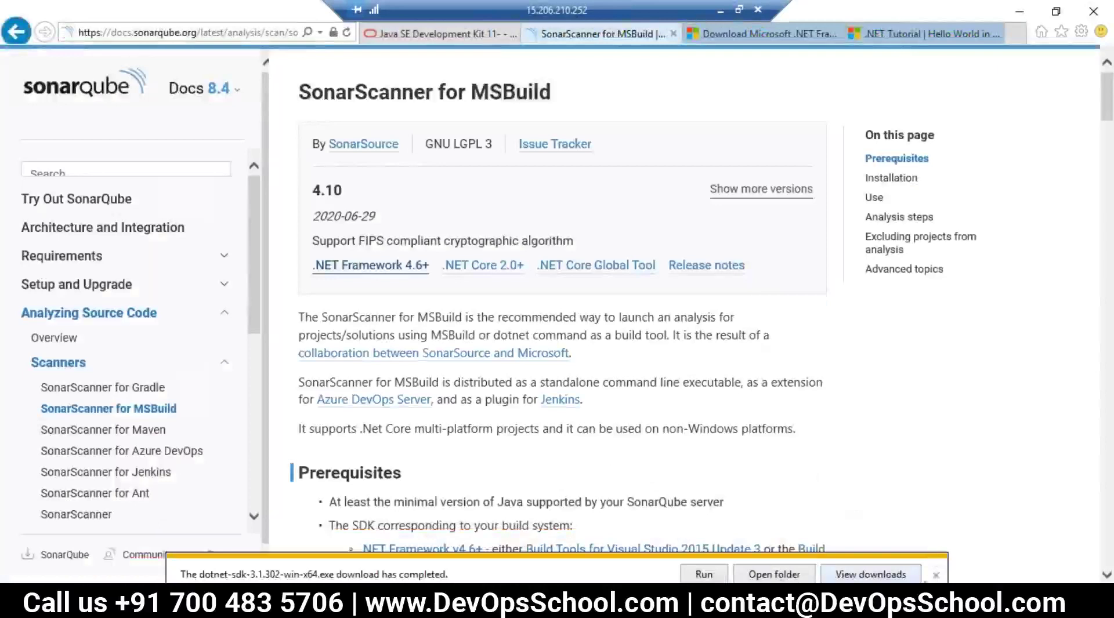
left_click(935, 576)
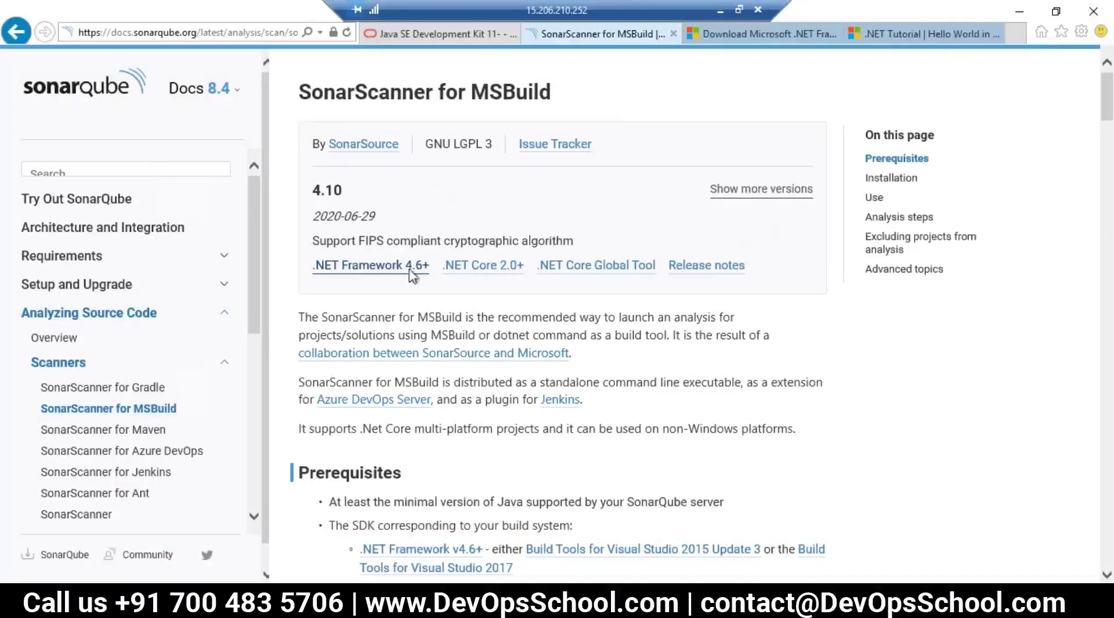
left_click(390, 274)
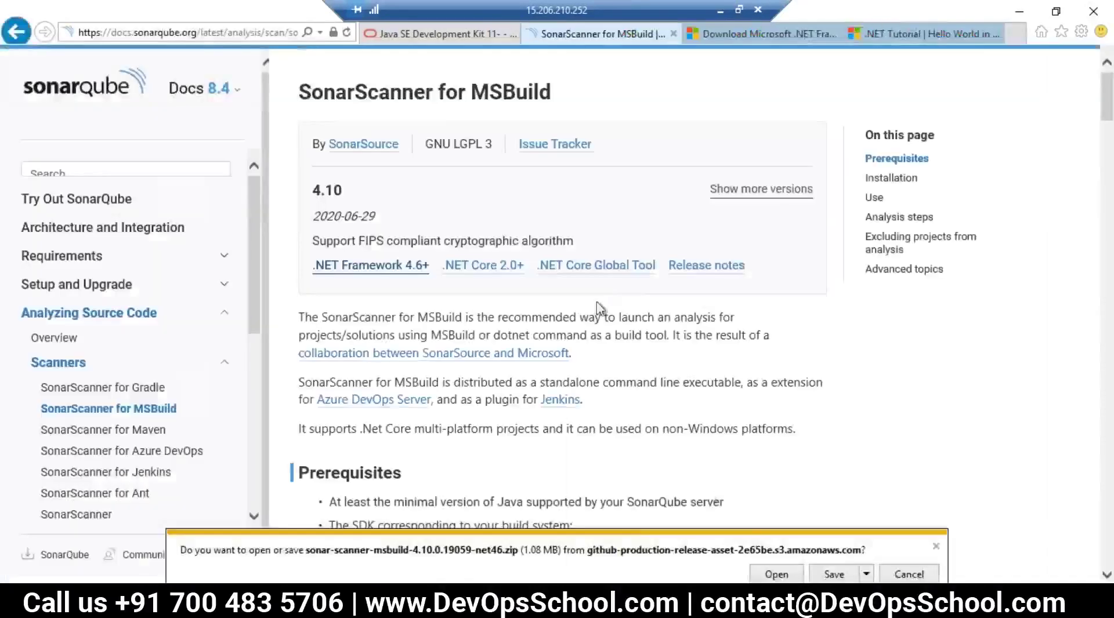
left_click(833, 579)
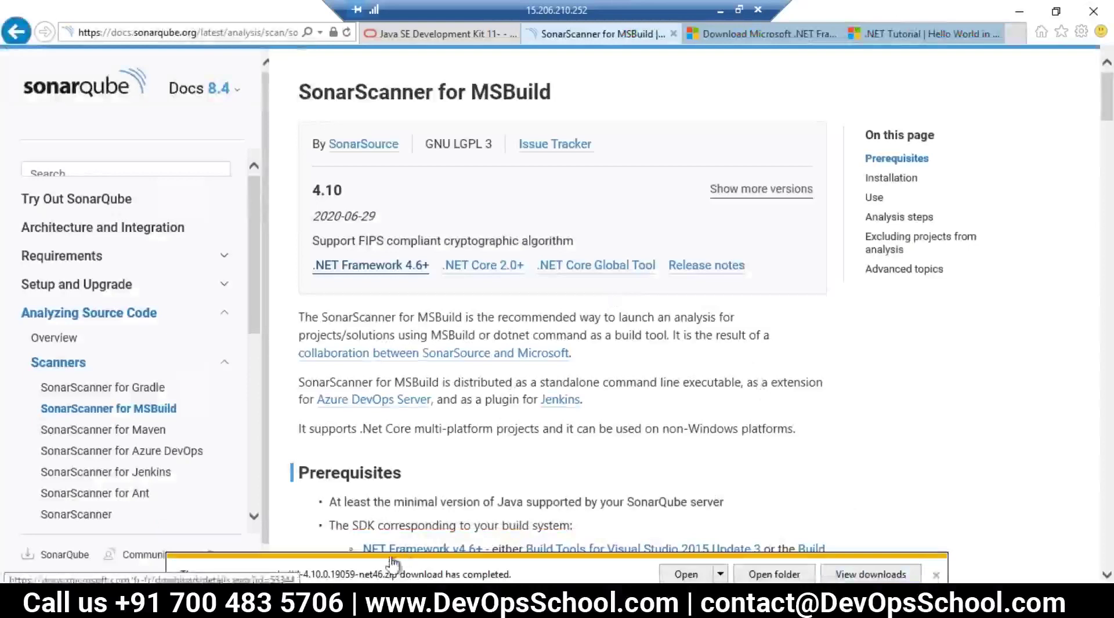
Step: Bring the Downloads folder window to the front
mouse_move(174, 606)
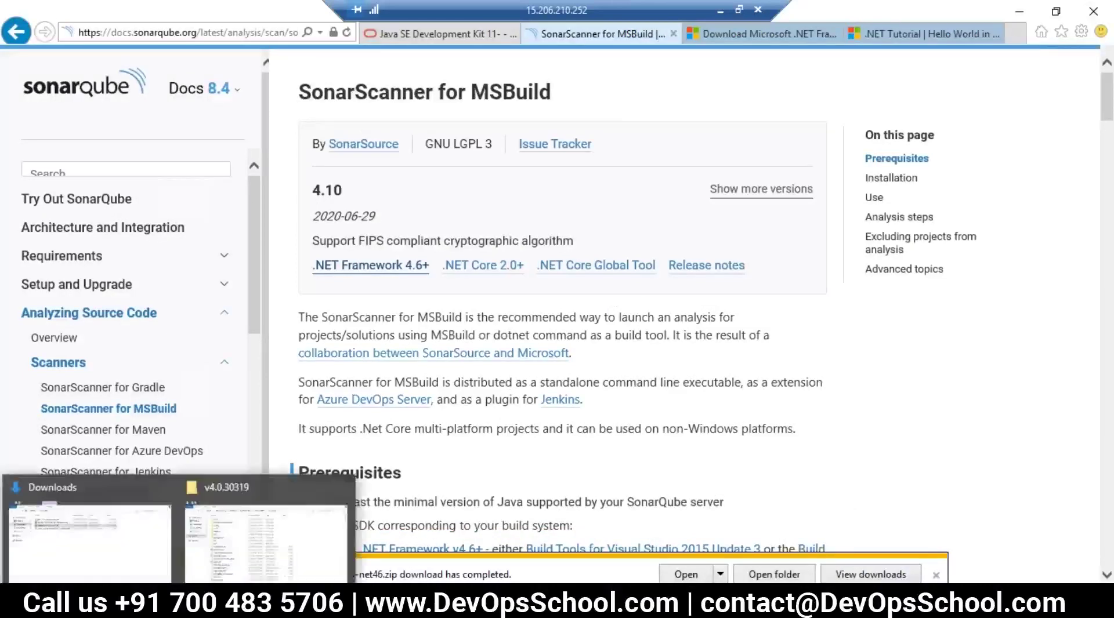
scroll(406, 429, "down", 1)
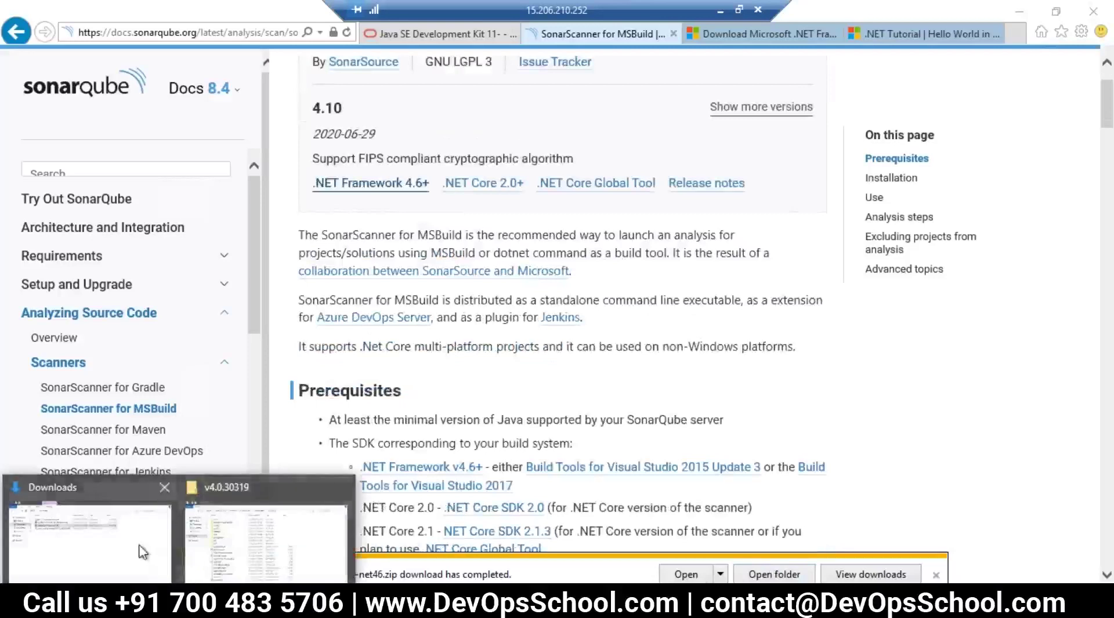
left_click(70, 505)
Step: Extract sonar-scanner-msbuild-4.10.0.19059-net46.zip into Downloads and open the extracted folder
left_click(326, 224)
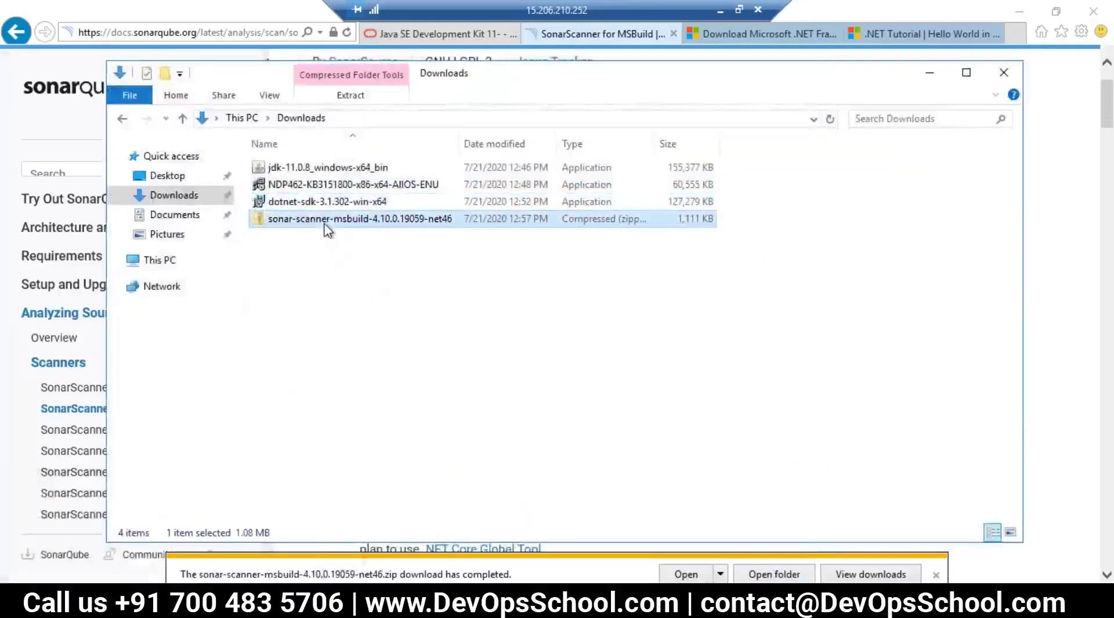
right_click(325, 226)
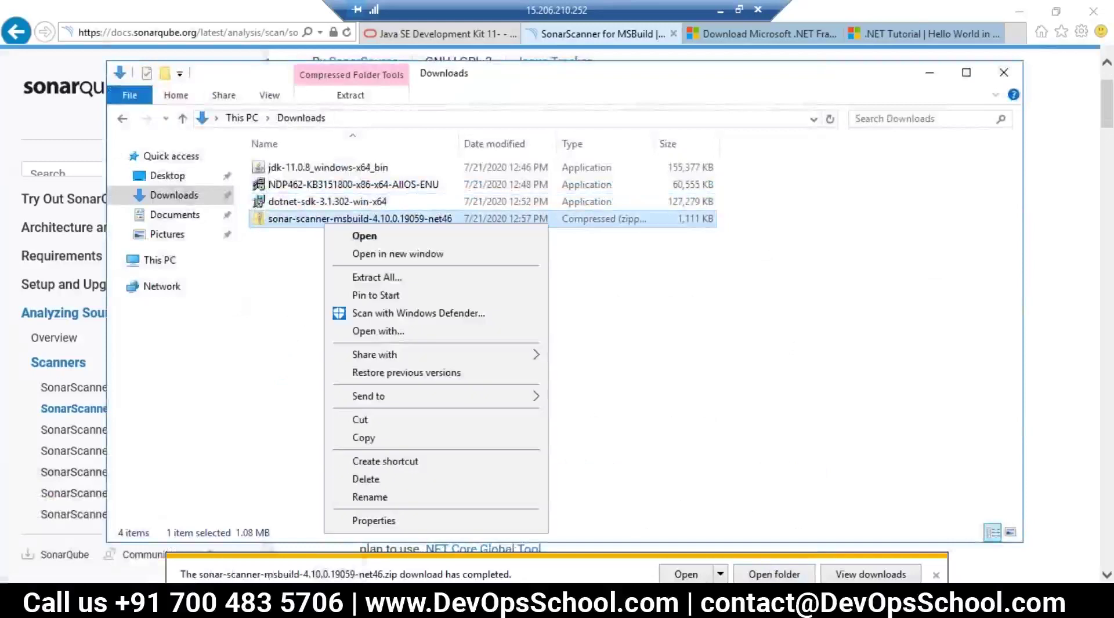
left_click(383, 278)
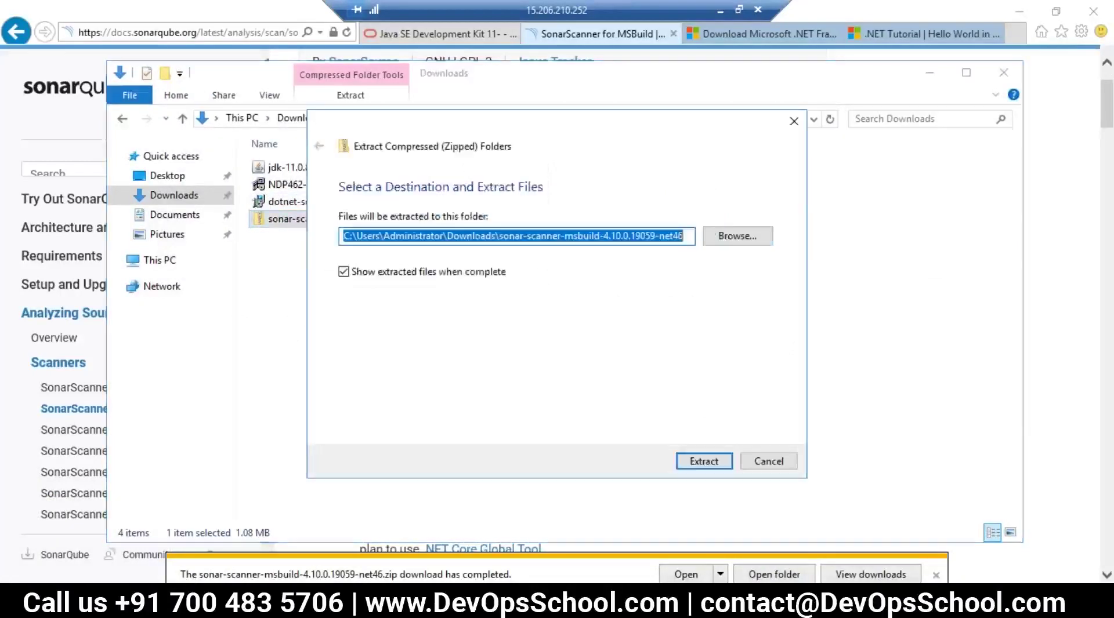
left_click(702, 470)
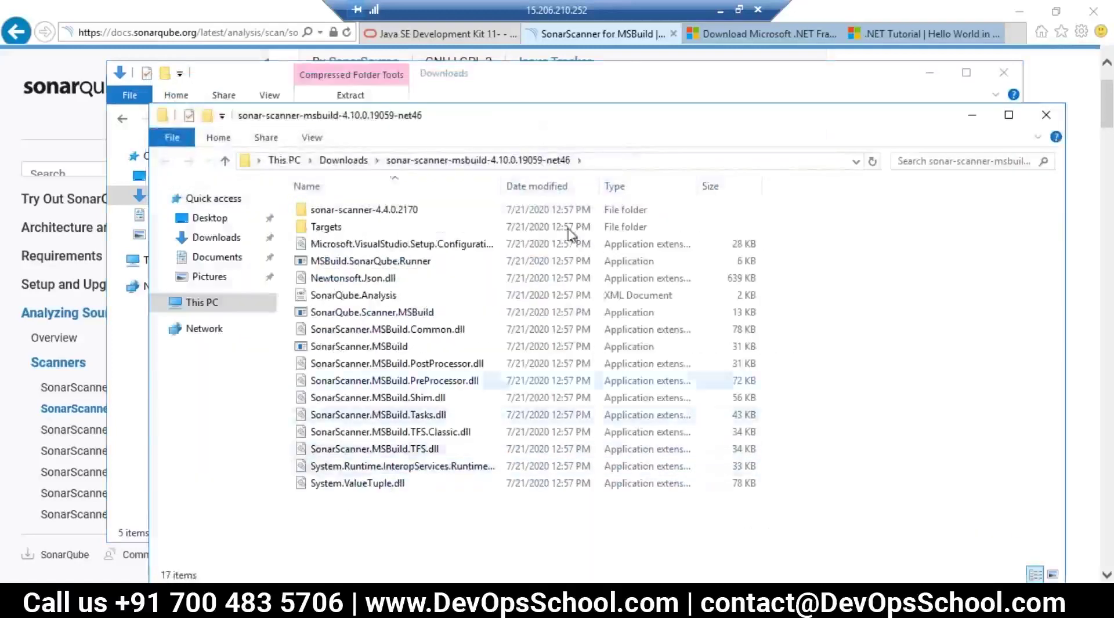
left_click(332, 161)
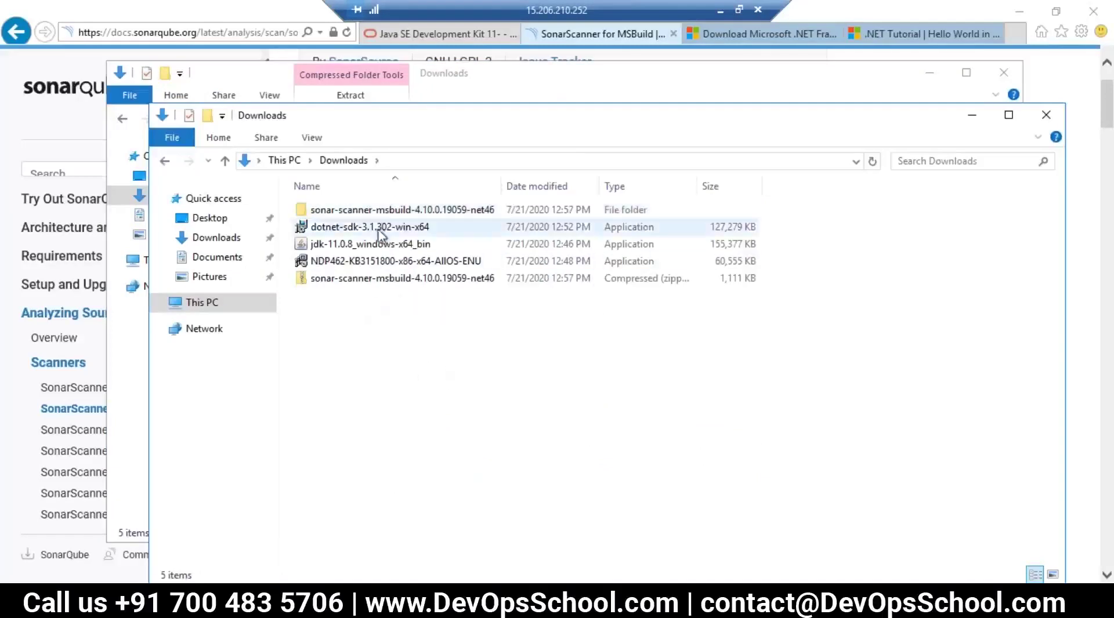
double_click(377, 210)
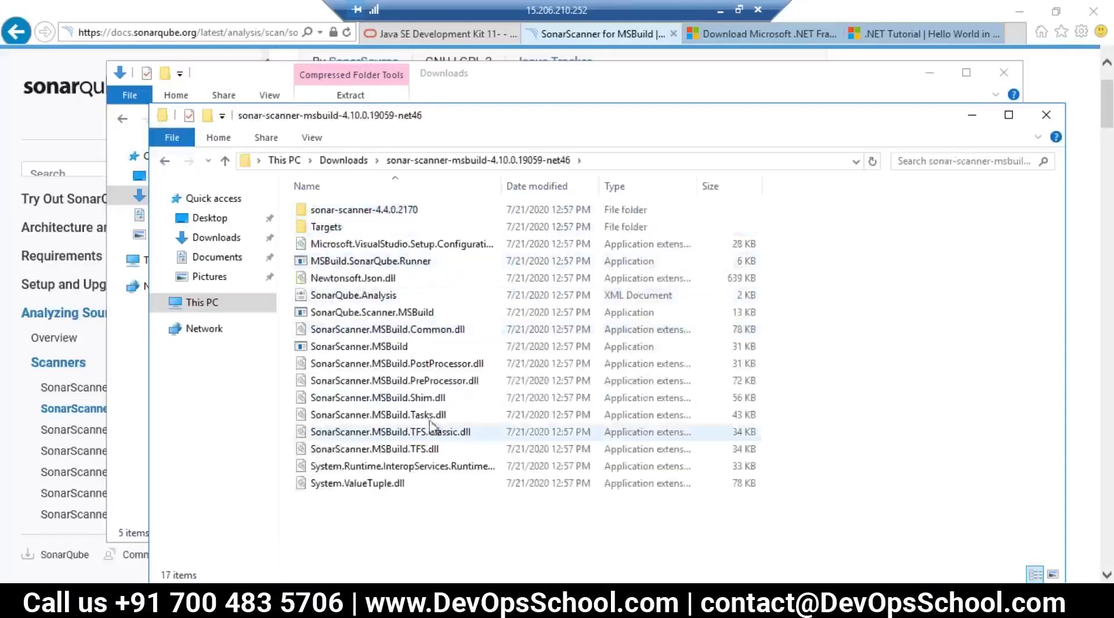
Step: Browse the 17 extracted items and sonar-scanner-4.4.0.2170's bin folder, then return to Downloads
left_click_drag(438, 503, 312, 229)
left_click(435, 515)
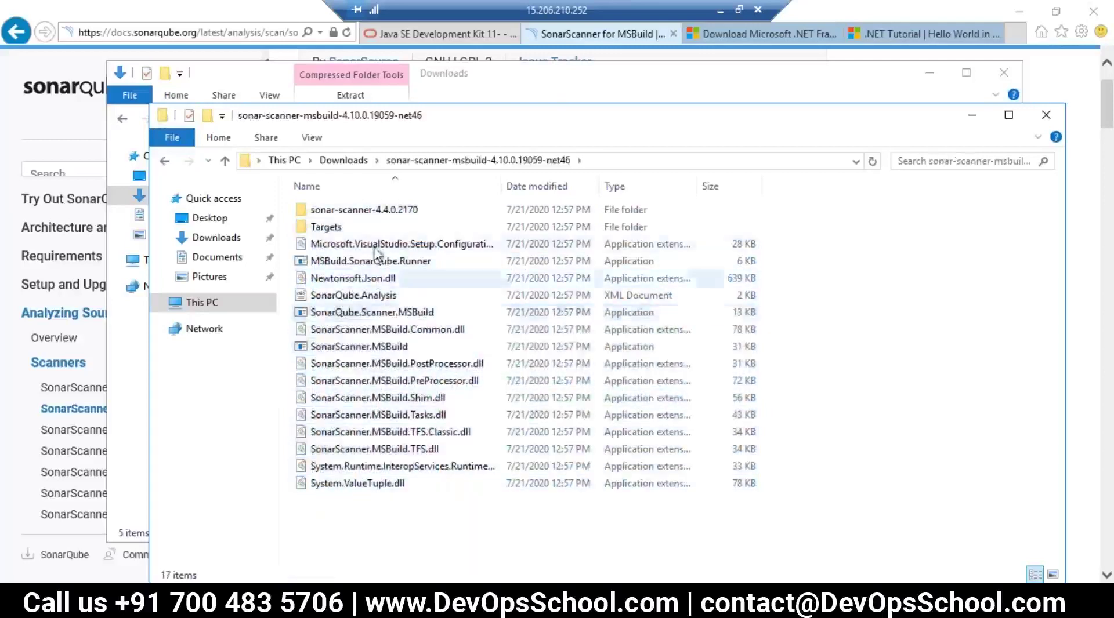
double_click(348, 209)
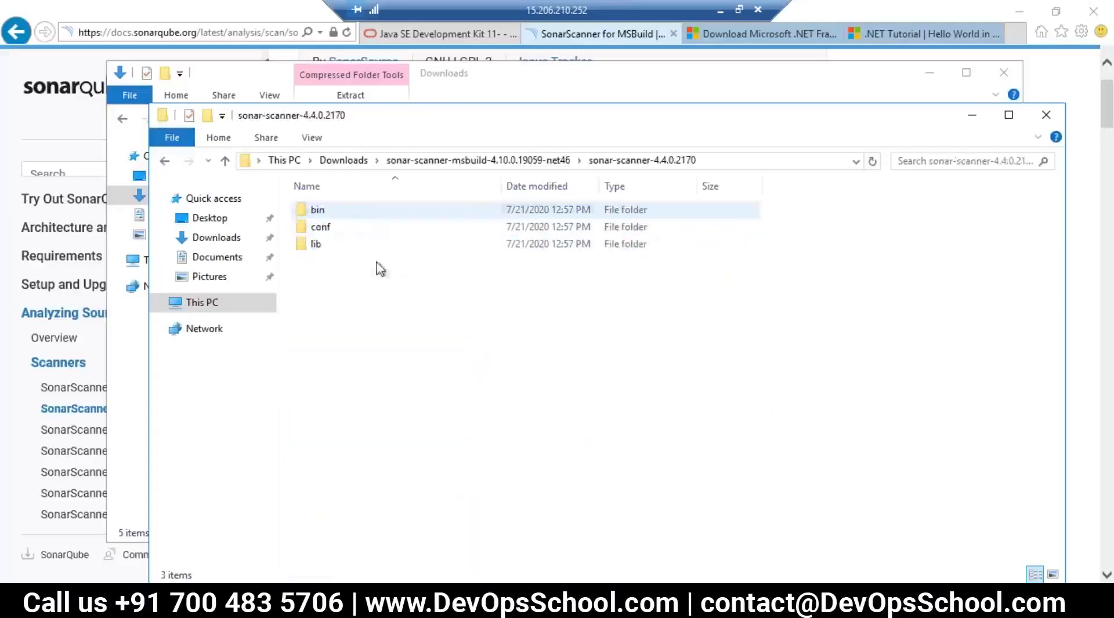
double_click(318, 211)
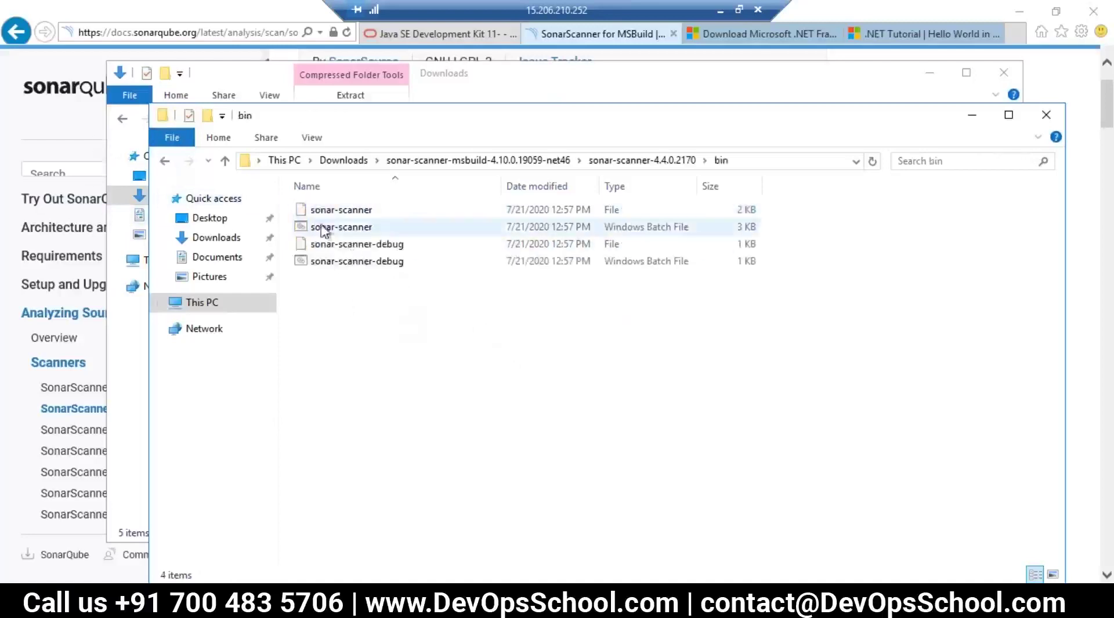
left_click(322, 231)
left_click(165, 163)
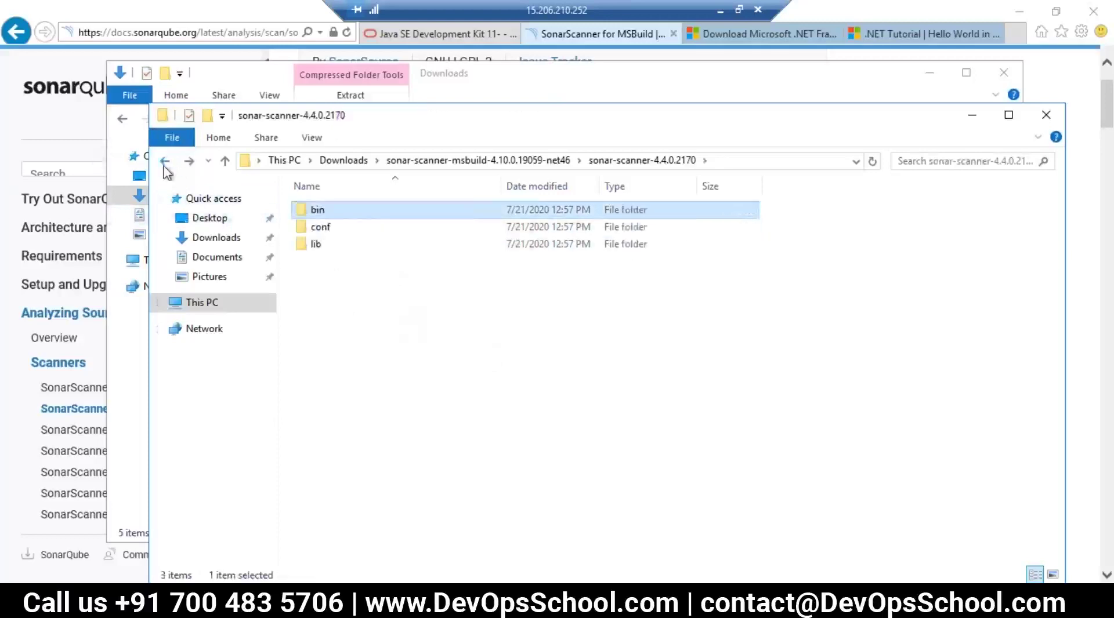
left_click(165, 162)
left_click_drag(374, 455, 291, 199)
left_click(455, 522)
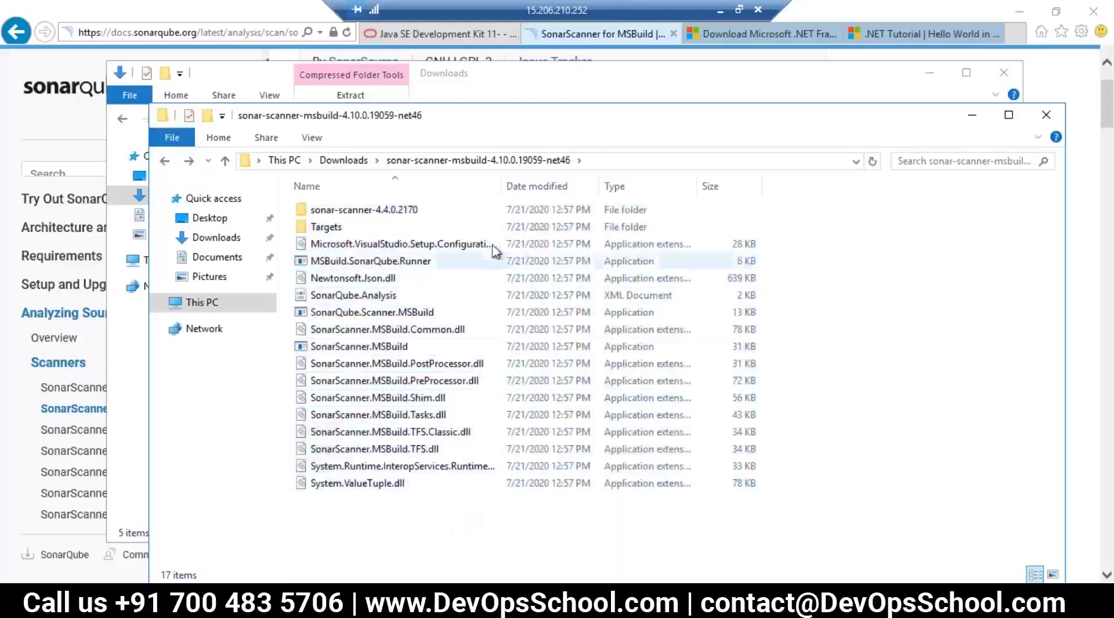
left_click(355, 161)
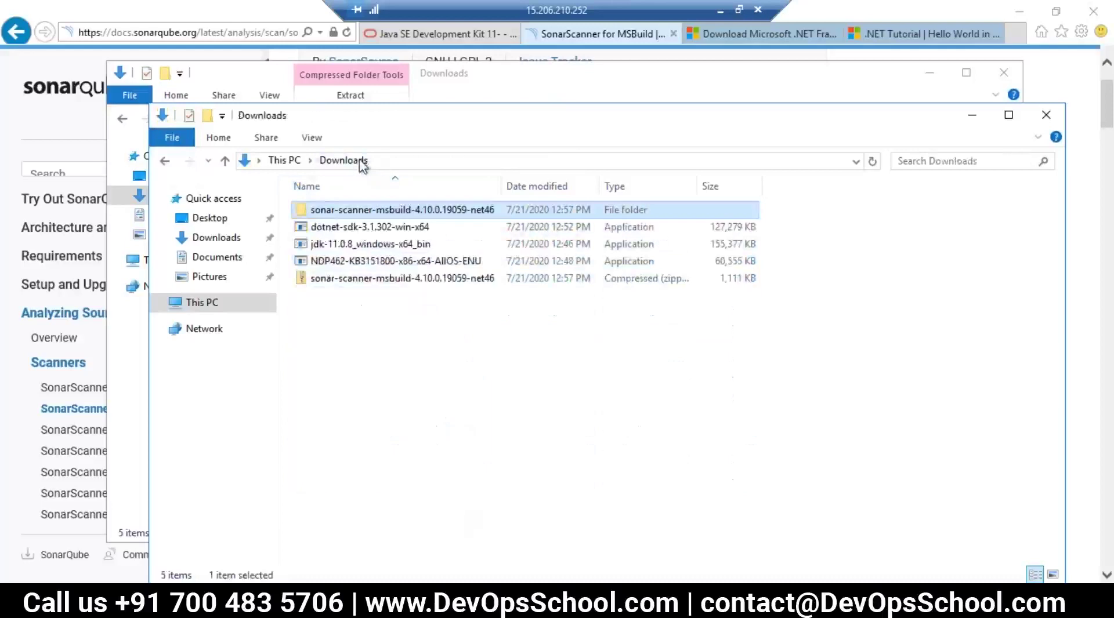
Step: Rename the extracted folder to sonar-scanner-msbuild
right_click(398, 210)
left_click(464, 479)
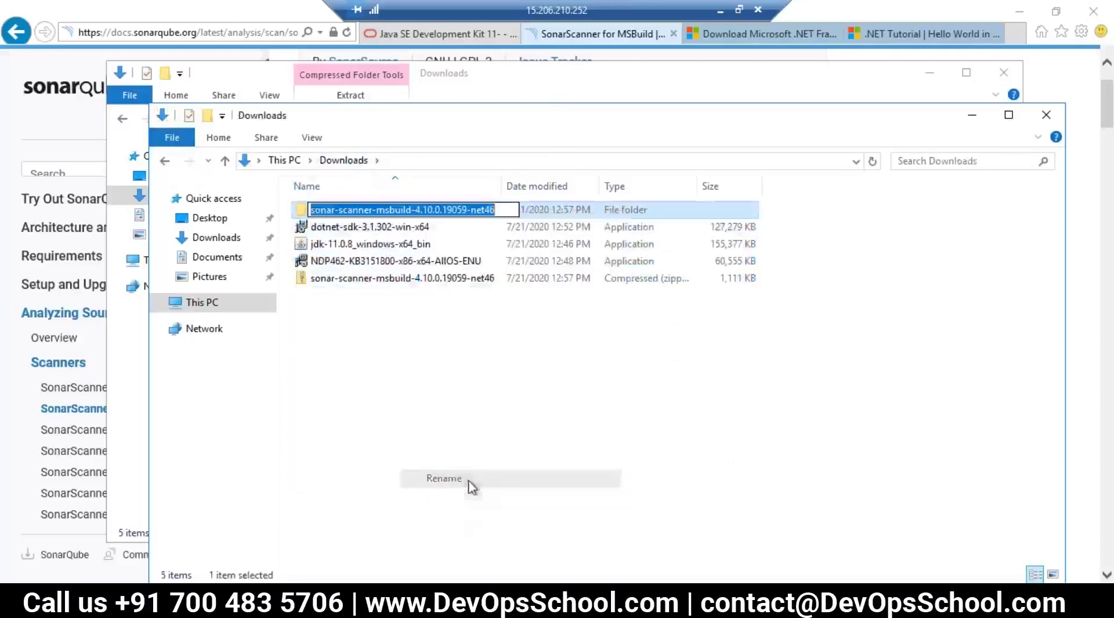
key("End")
key("BackSpace")
key("BackSpace")
key("BackSpace")
key("BackSpace")
key("BackSpace")
key("BackSpace")
key("BackSpace")
key("BackSpace")
key("BackSpace")
key("BackSpace")
key("BackSpace")
key("BackSpace")
key("BackSpace")
key("BackSpace")
key("BackSpace")
key("Return")
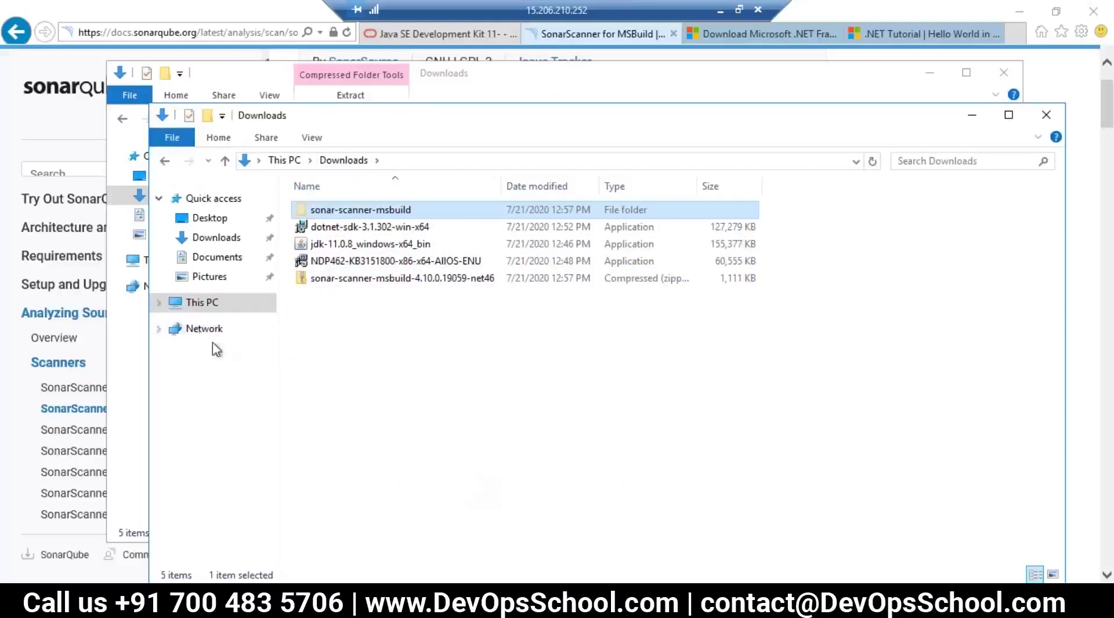
Step: Create a new folder named tools on Local Disk (C:)
left_click(158, 302)
left_click(200, 439)
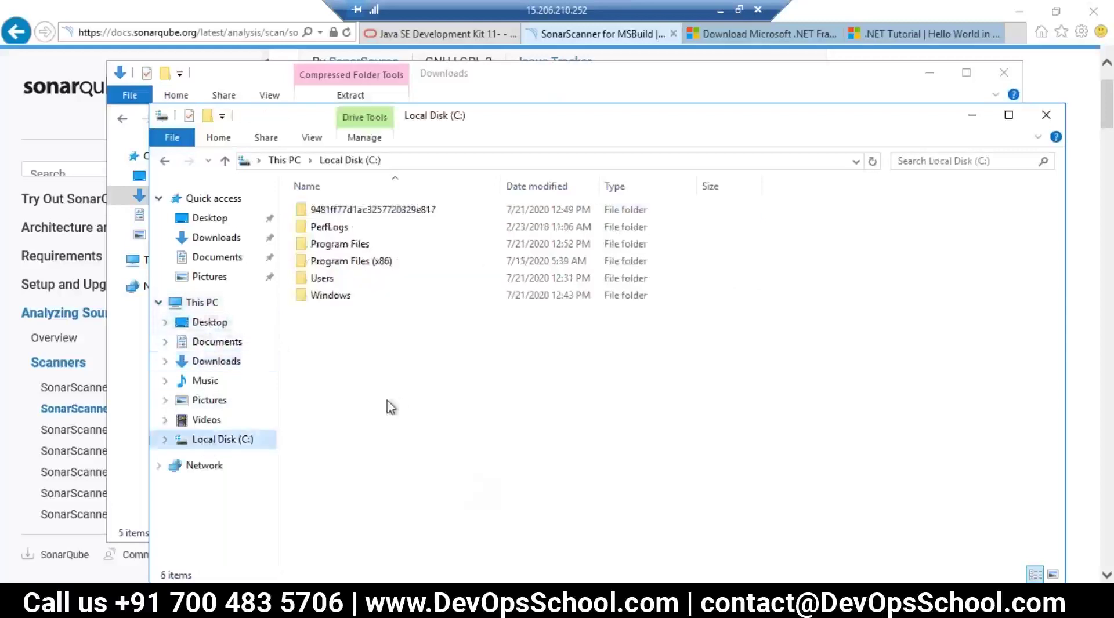
right_click(363, 376)
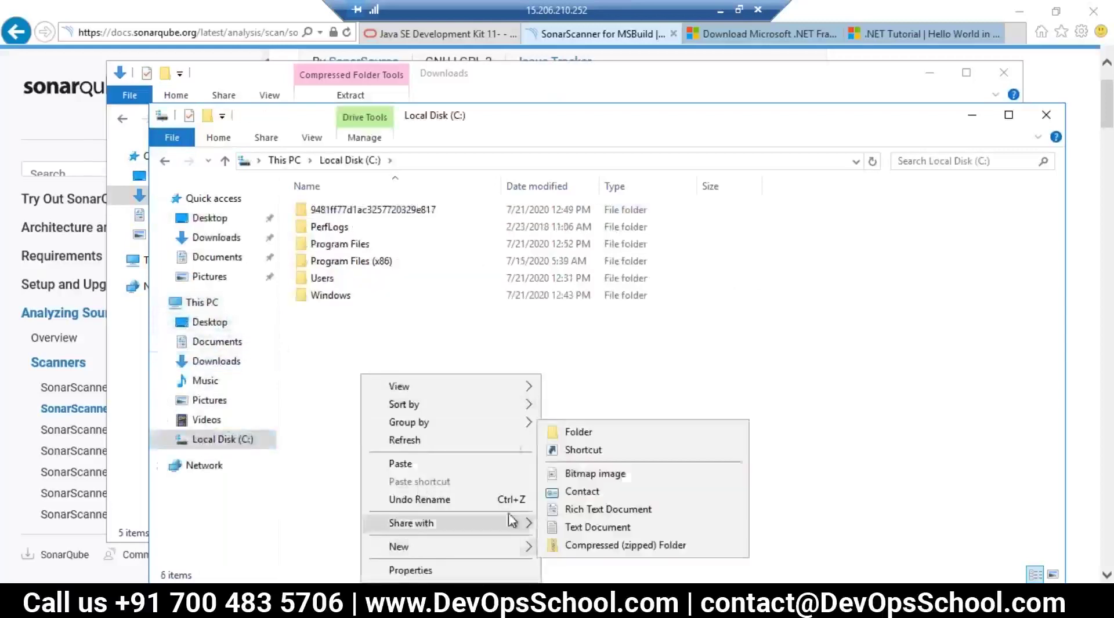
left_click(561, 445)
right_click(387, 386)
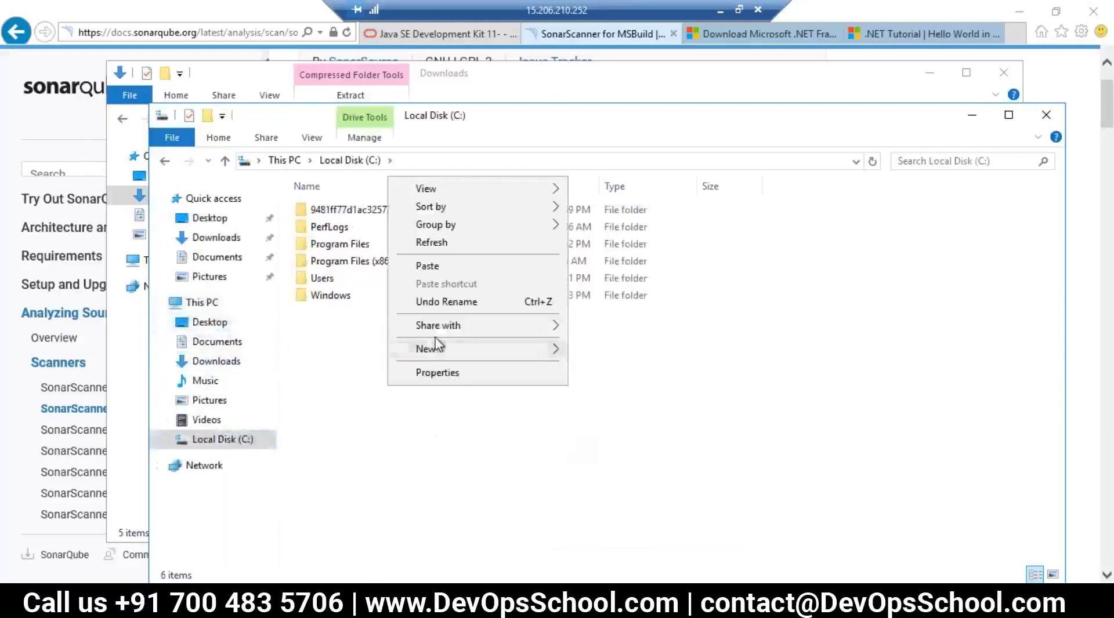
left_click(571, 350)
type("tools")
key("Return")
key("Return")
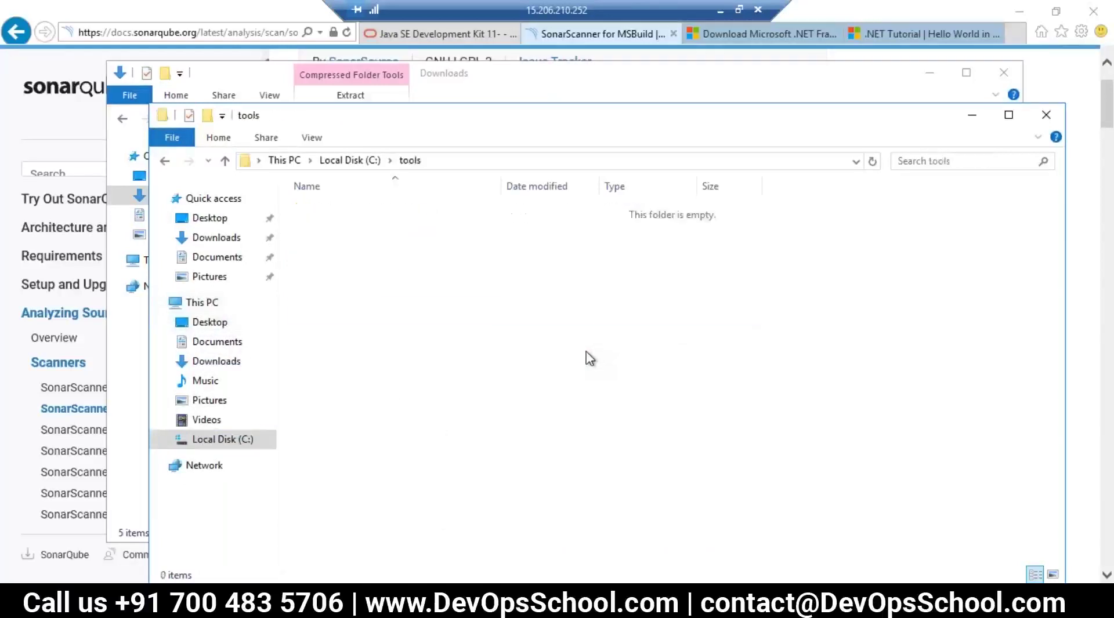
Step: Paste sonar-scanner-msbuild into C:\tools, open it, and select its full path
right_click(470, 289)
mouse_move(534, 486)
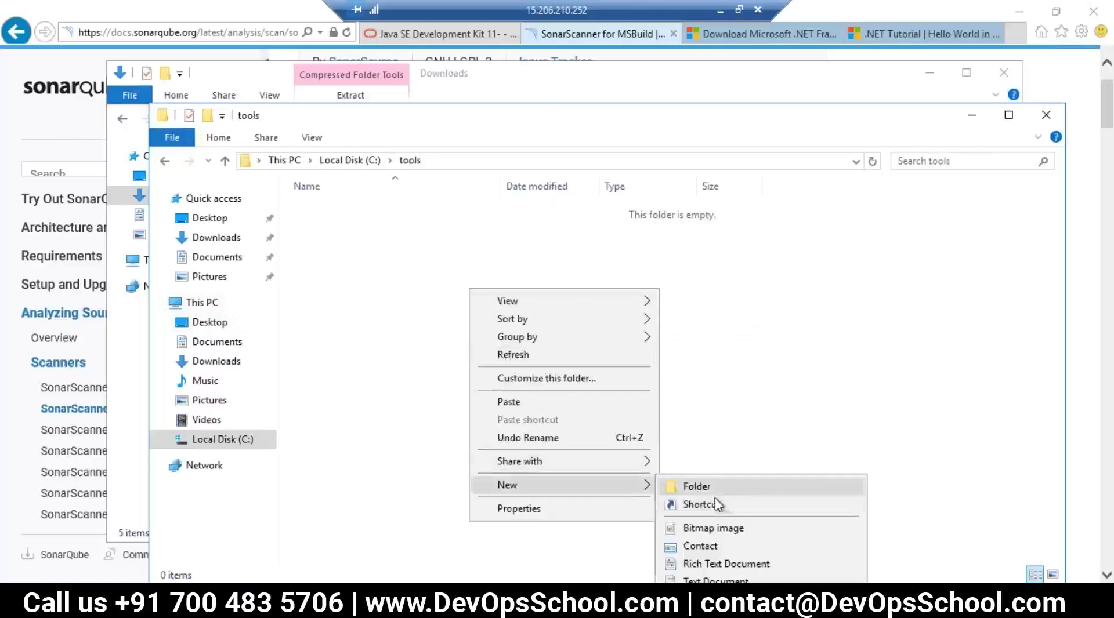
left_click(350, 323)
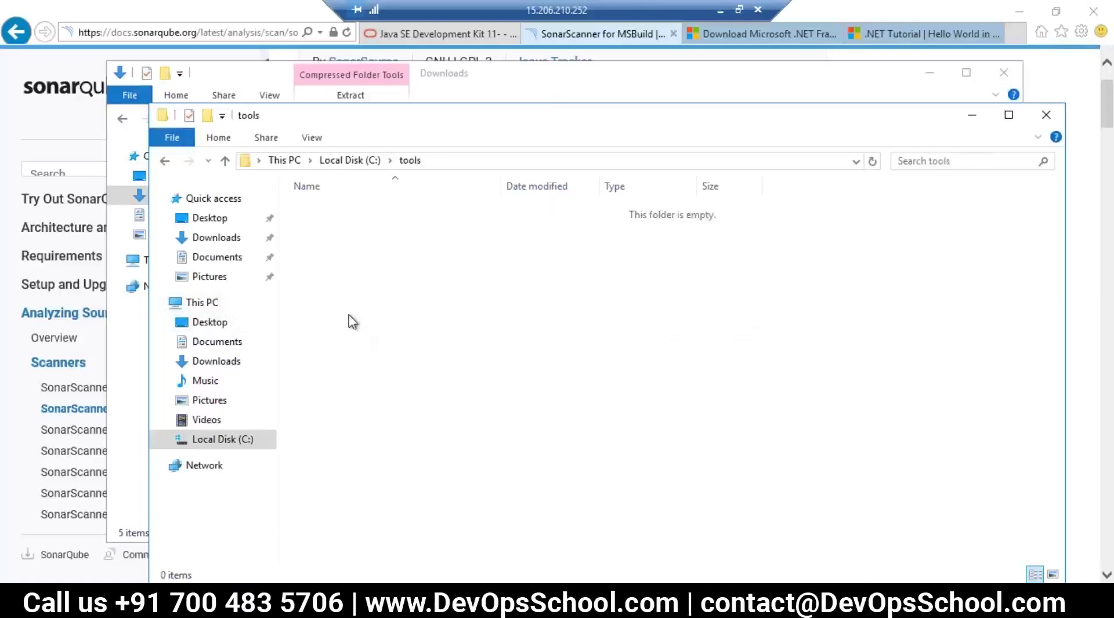
key("ctrl+v")
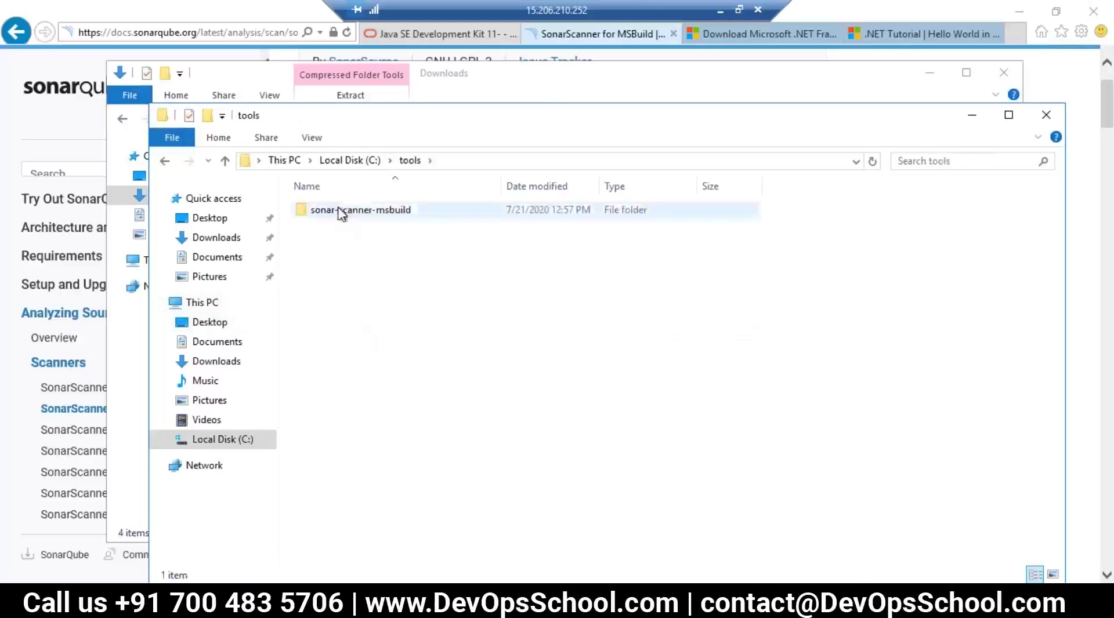
double_click(341, 212)
left_click(597, 164)
key("ctrl+c")
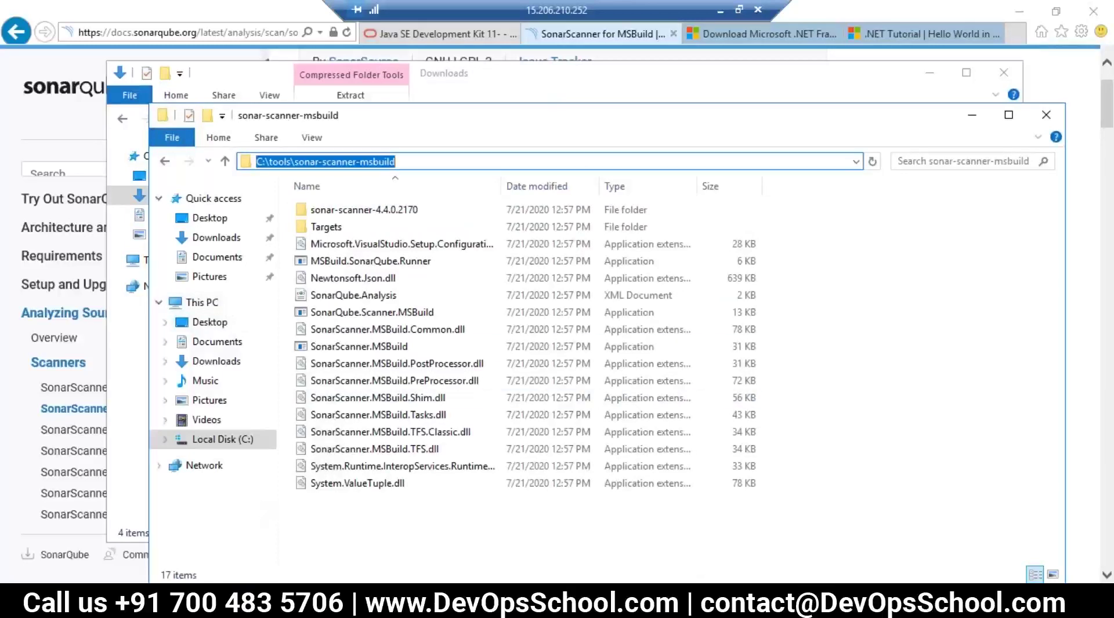
Step: Search the Start menu for 'enviro' and close the results
key("super")
type("en")
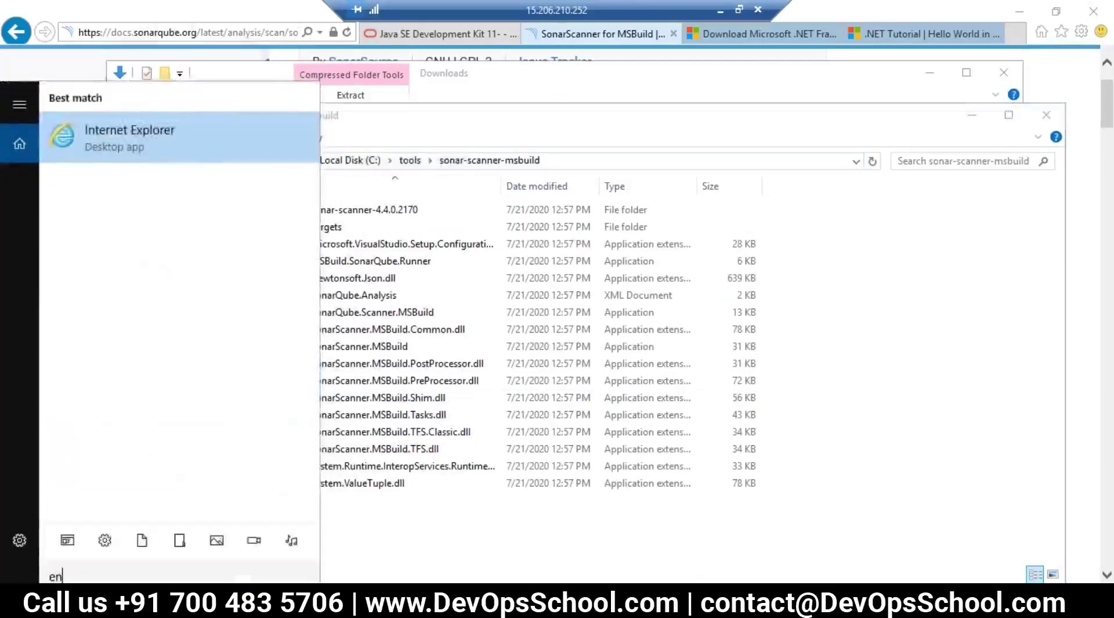
type("v")
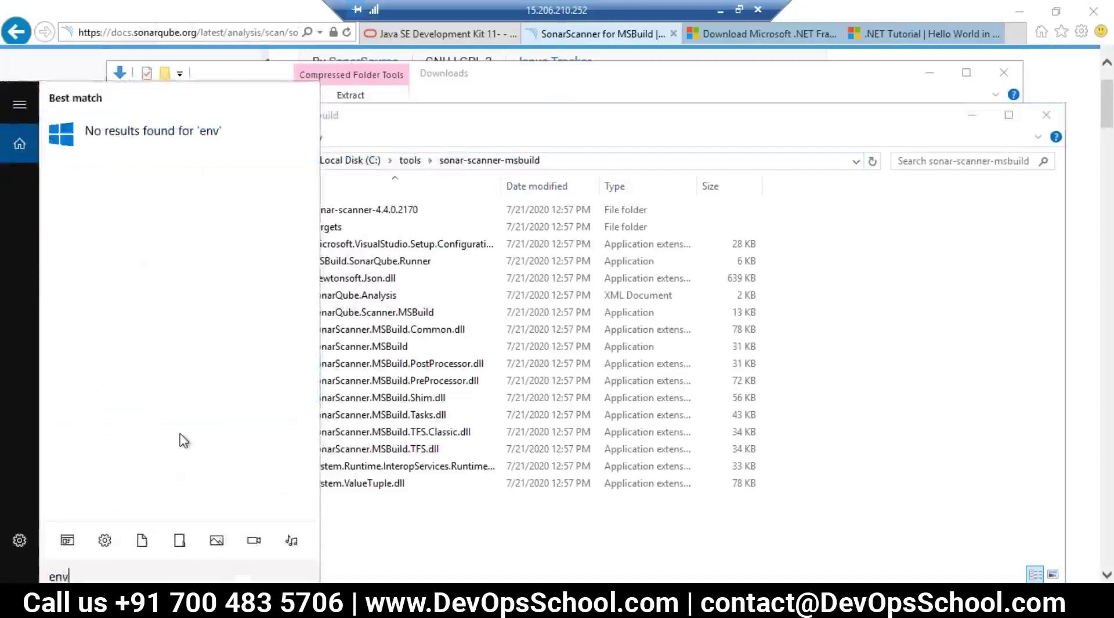
key("BackSpace")
key("BackSpace")
key("BackSpace")
type("env")
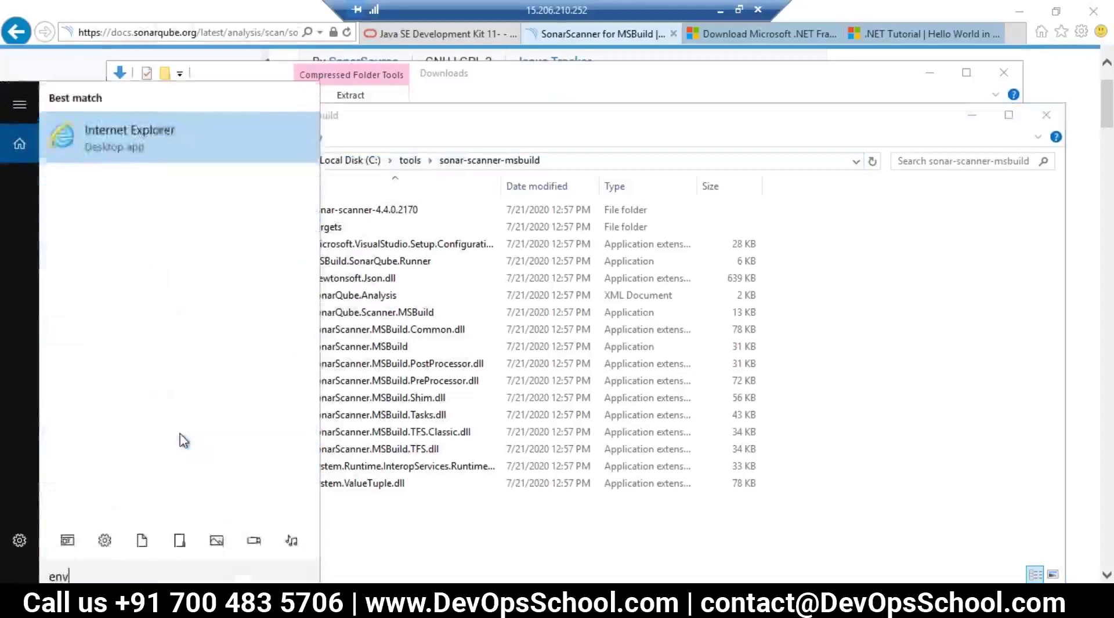
type("iro")
key("Escape")
Step: Search the Start menu for 'pc' and open This PC's Properties
key("super")
key("super+s")
key("super")
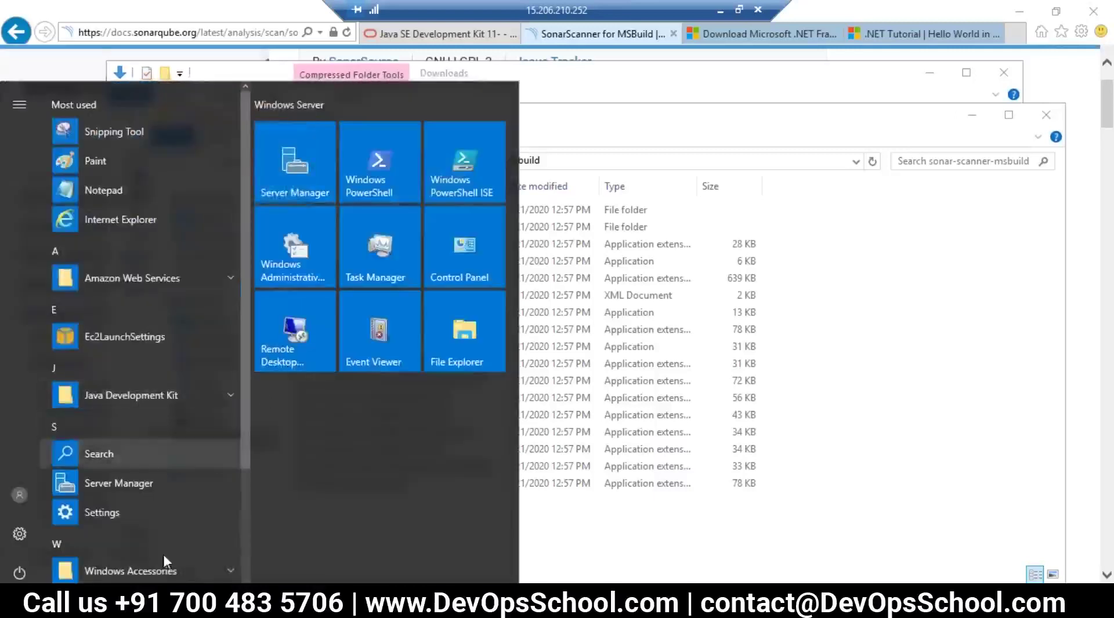
key("super+s")
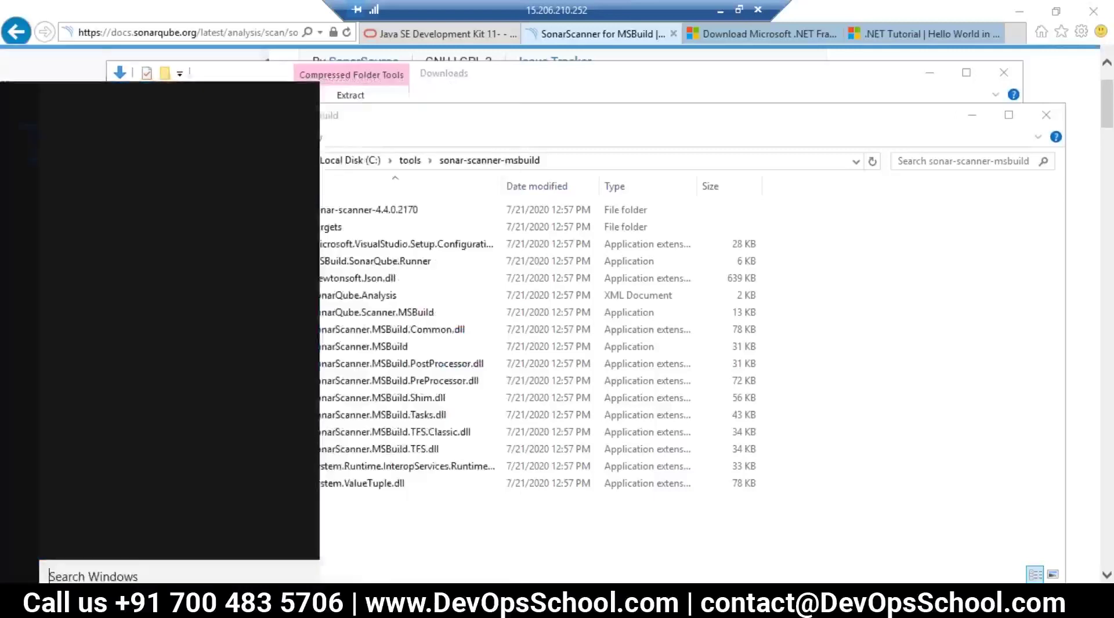
type("env")
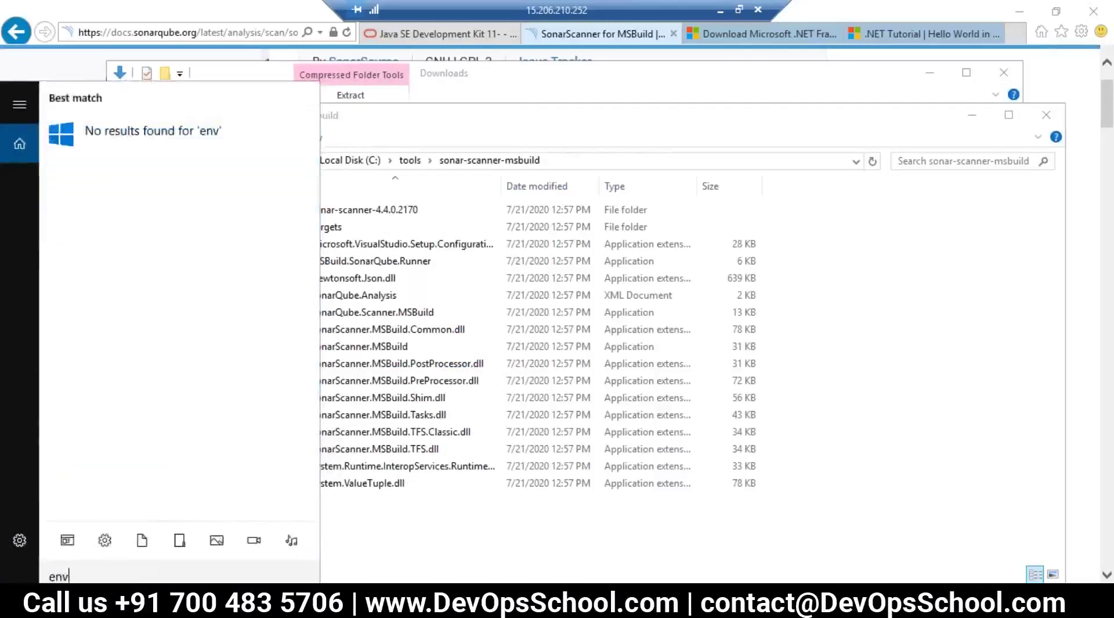
key("BackSpace")
key("BackSpace")
key("BackSpace")
type("pc")
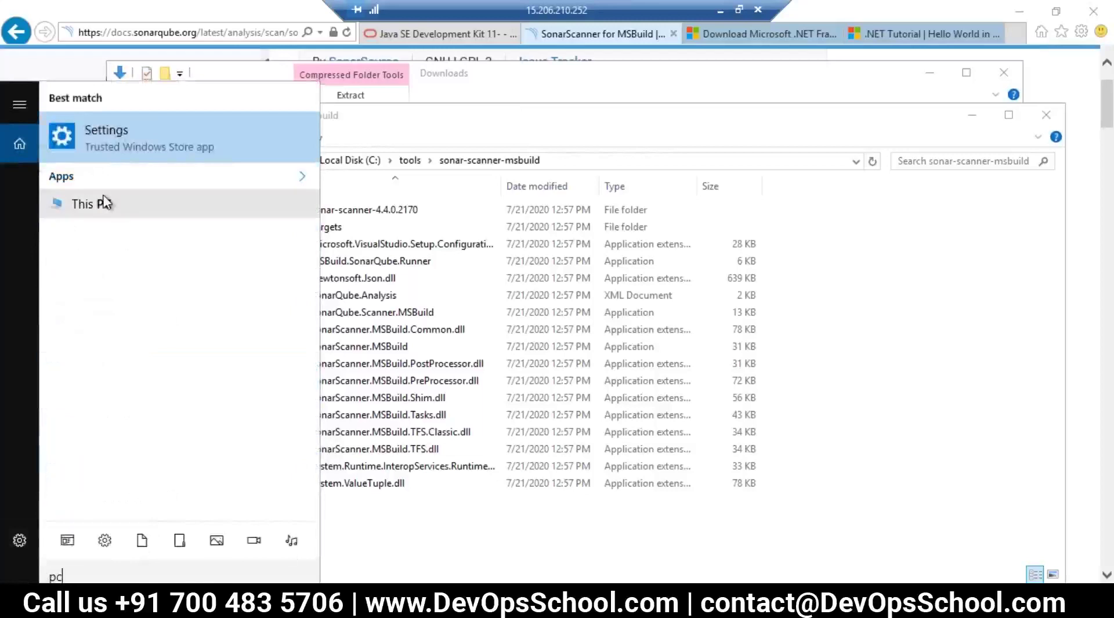
right_click(104, 201)
left_click(148, 345)
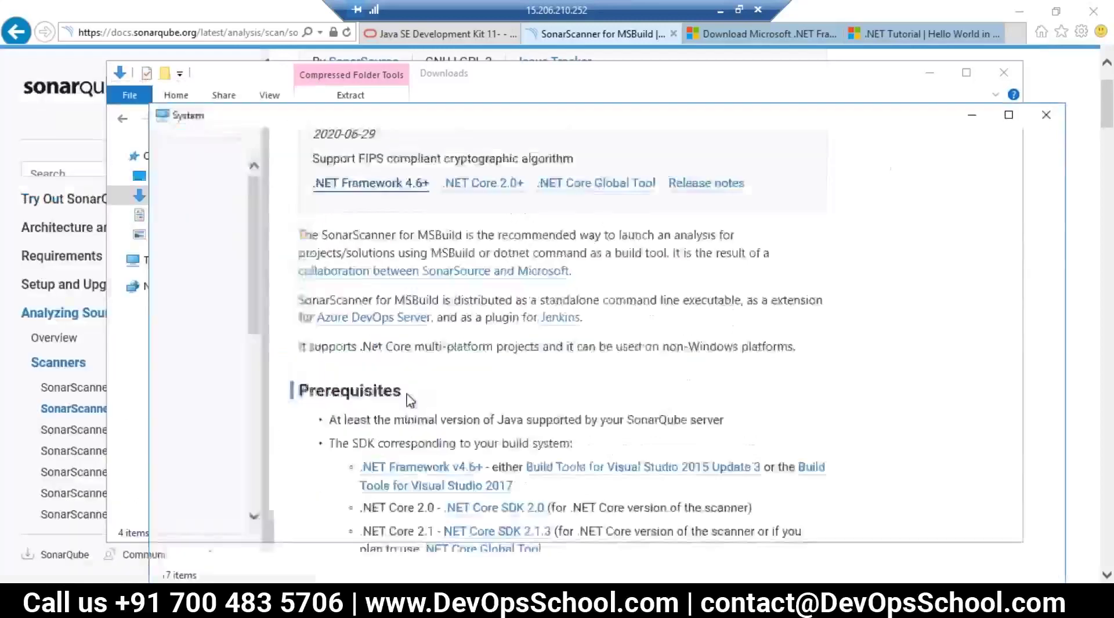
Step: Append C:\tools\sonar-scanner-msbuild to the user Path variable and OK all dialogs
left_click(212, 243)
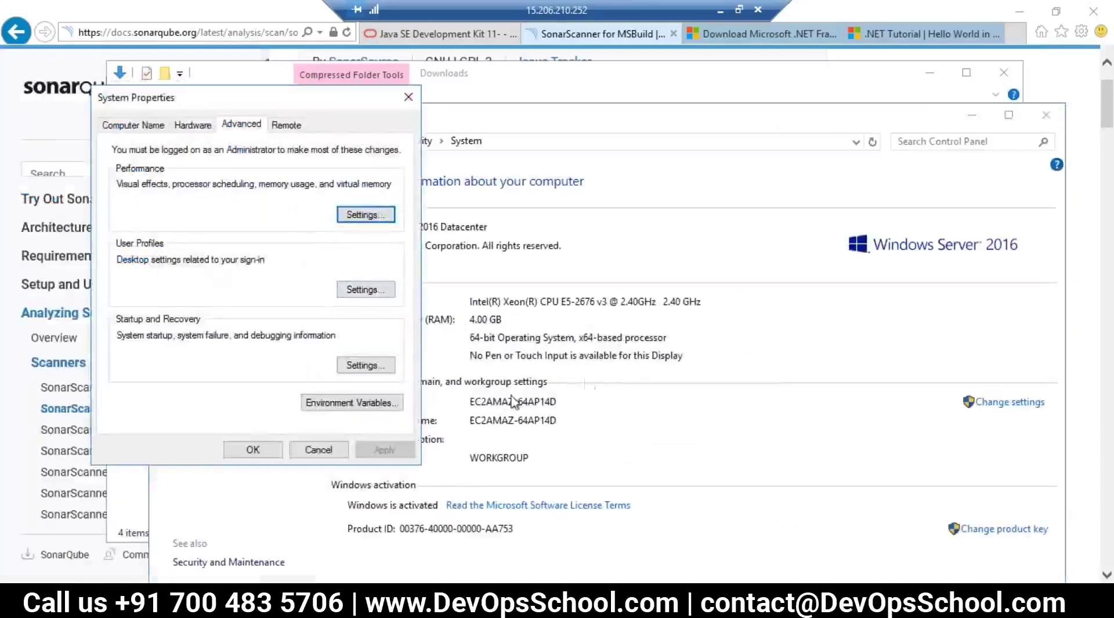
left_click(356, 404)
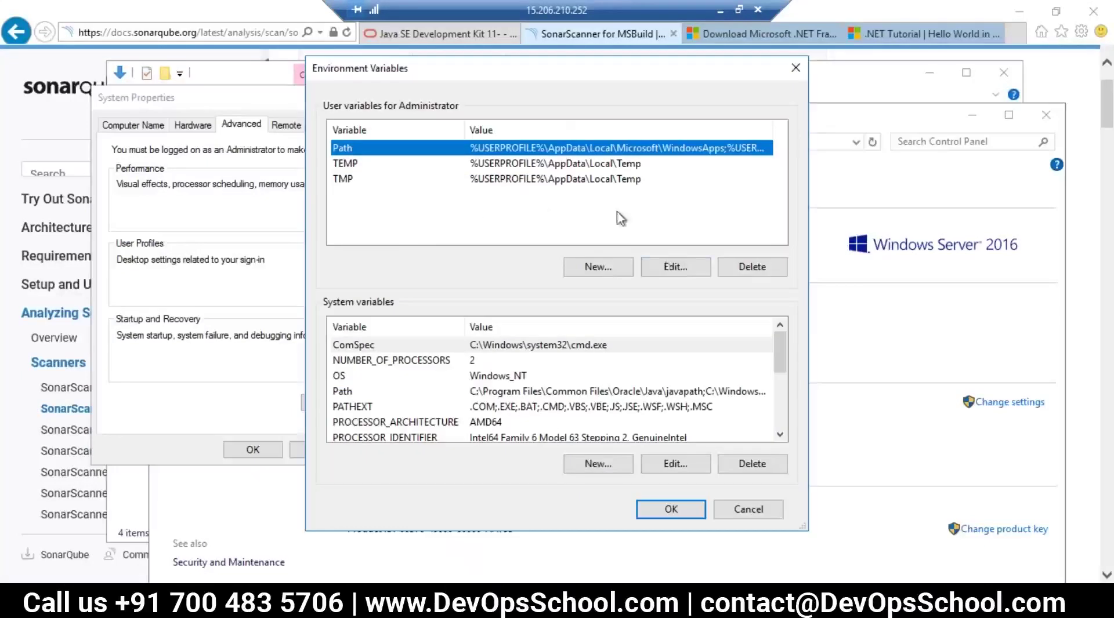
left_click(672, 268)
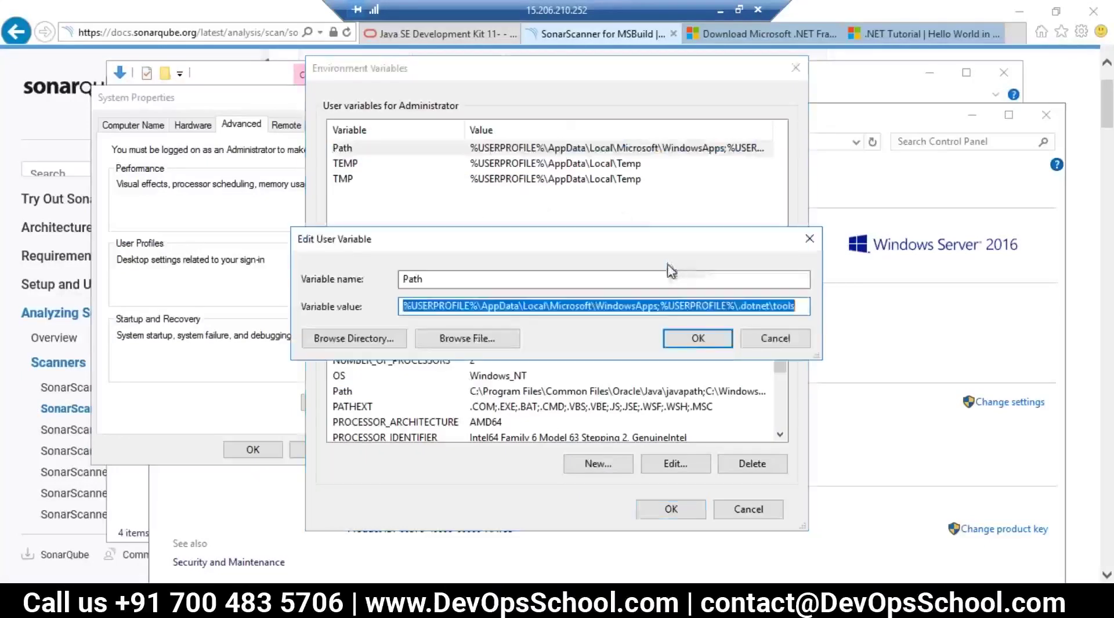
left_click(776, 343)
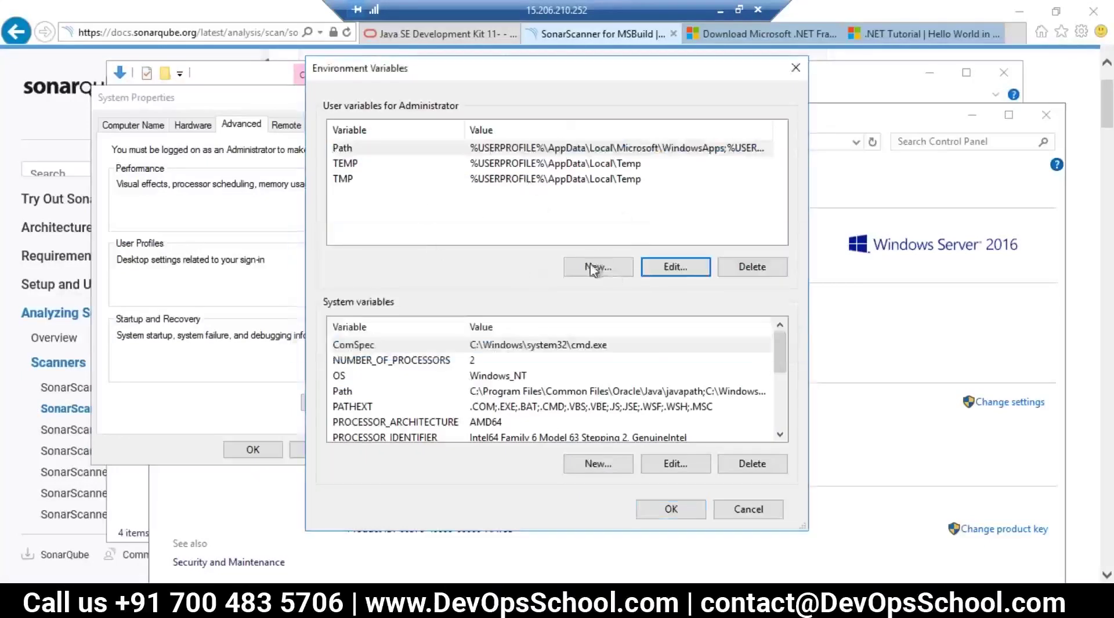
left_click(673, 268)
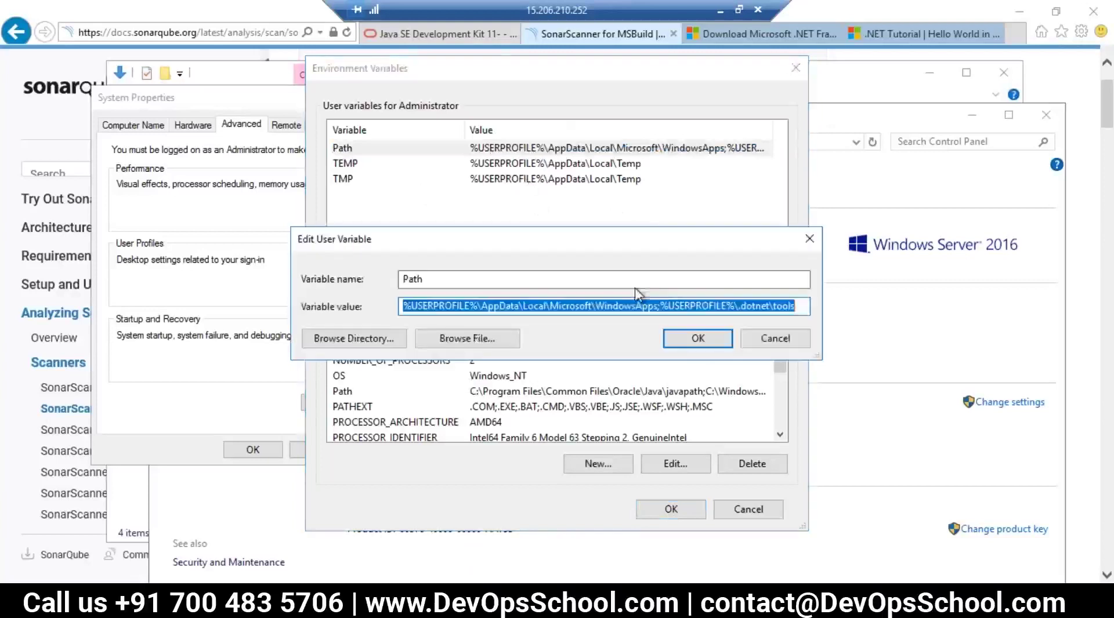
left_click(622, 308)
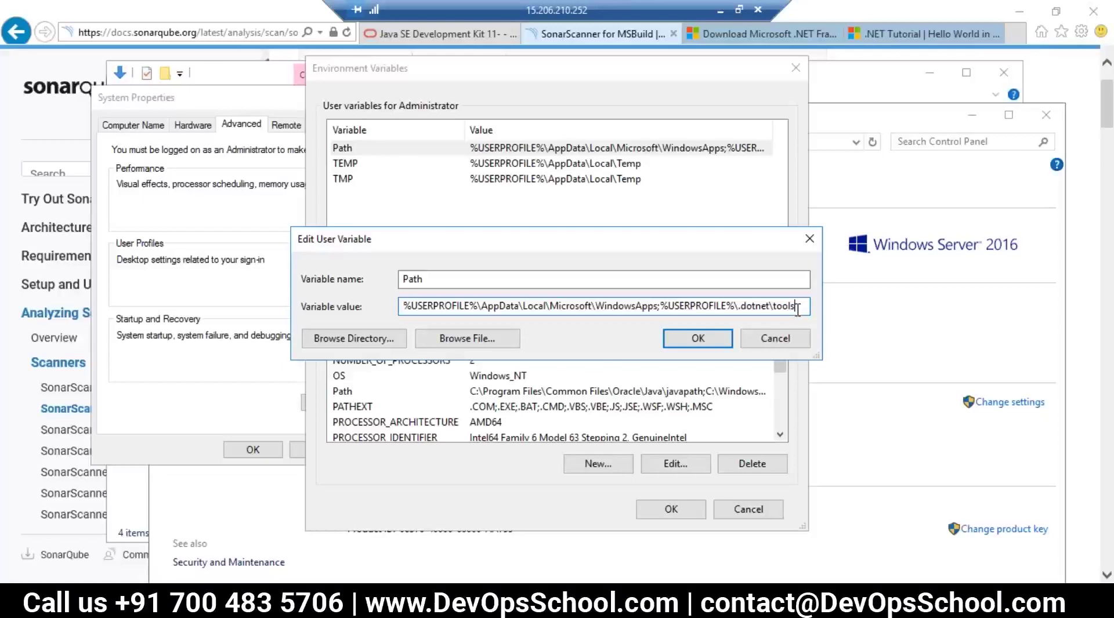
key("ctrl+v")
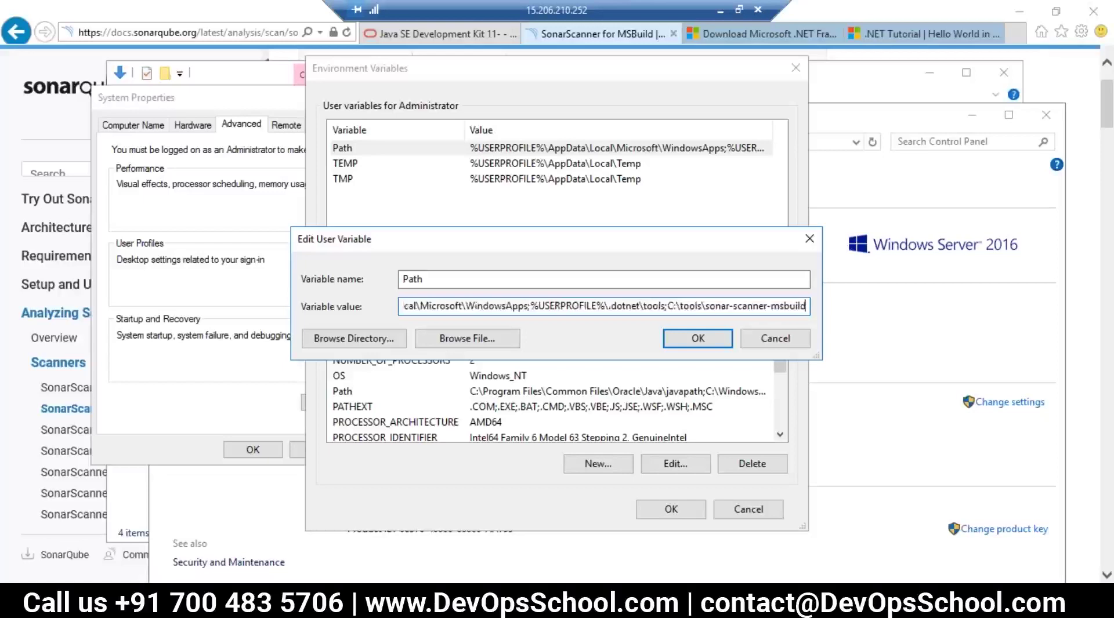
left_click(698, 338)
left_click(670, 509)
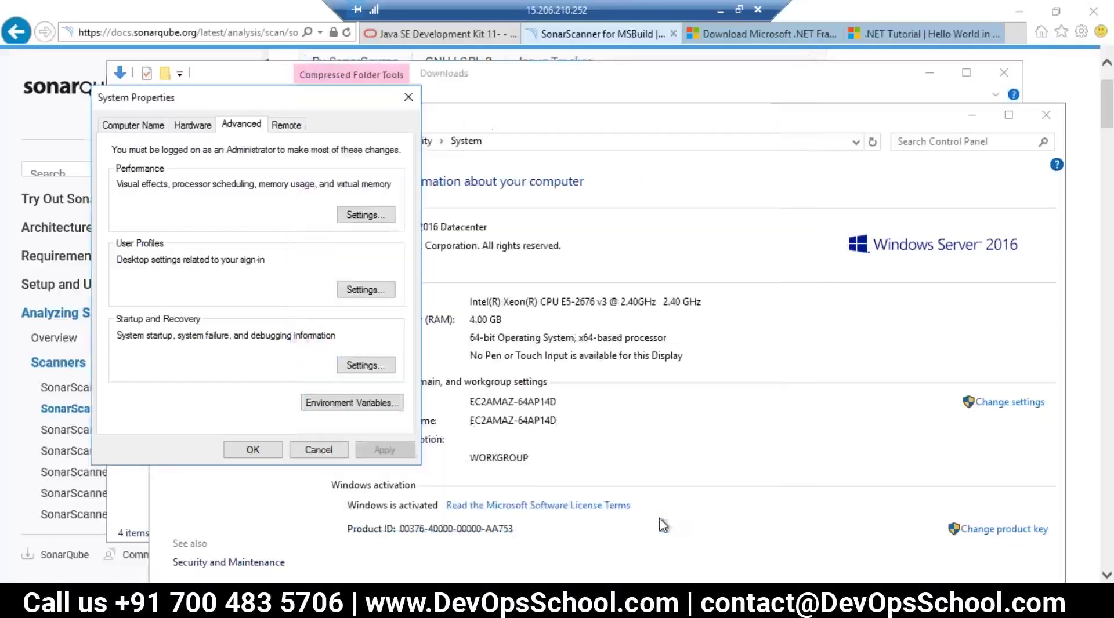
left_click(252, 449)
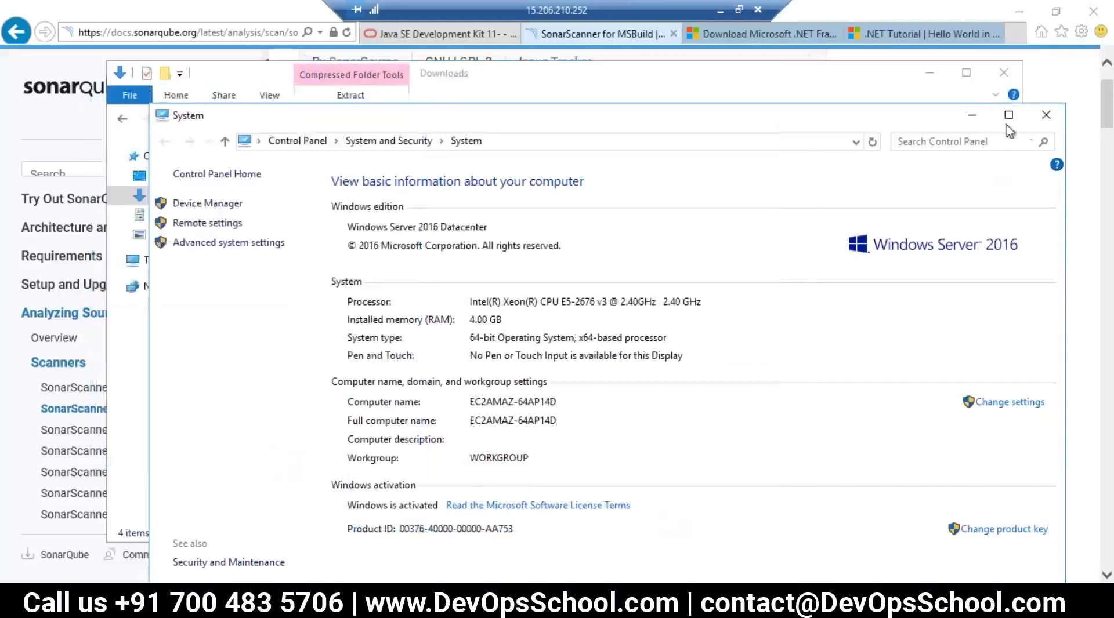
Step: Close the System, sonar-scanner-msbuild and Downloads windows
left_click(1046, 115)
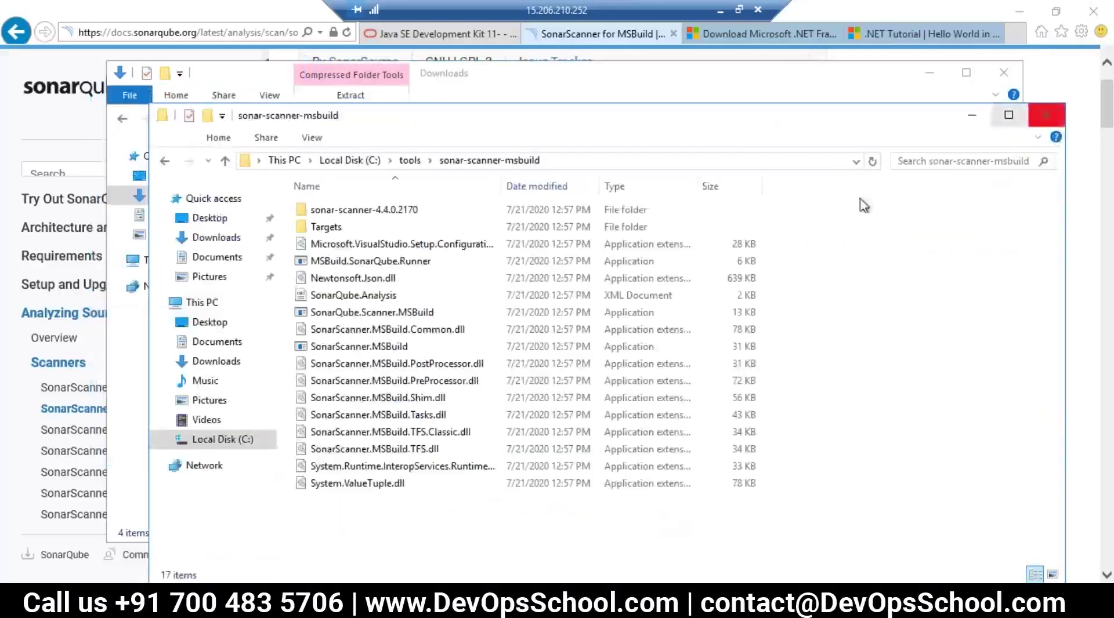
left_click(1053, 119)
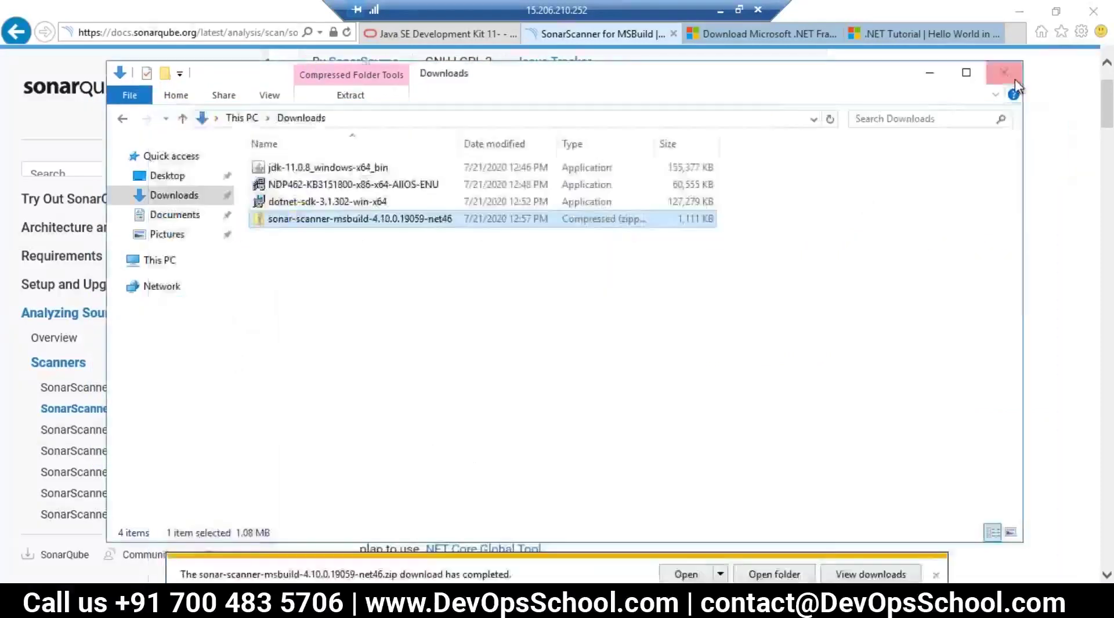
left_click(1004, 73)
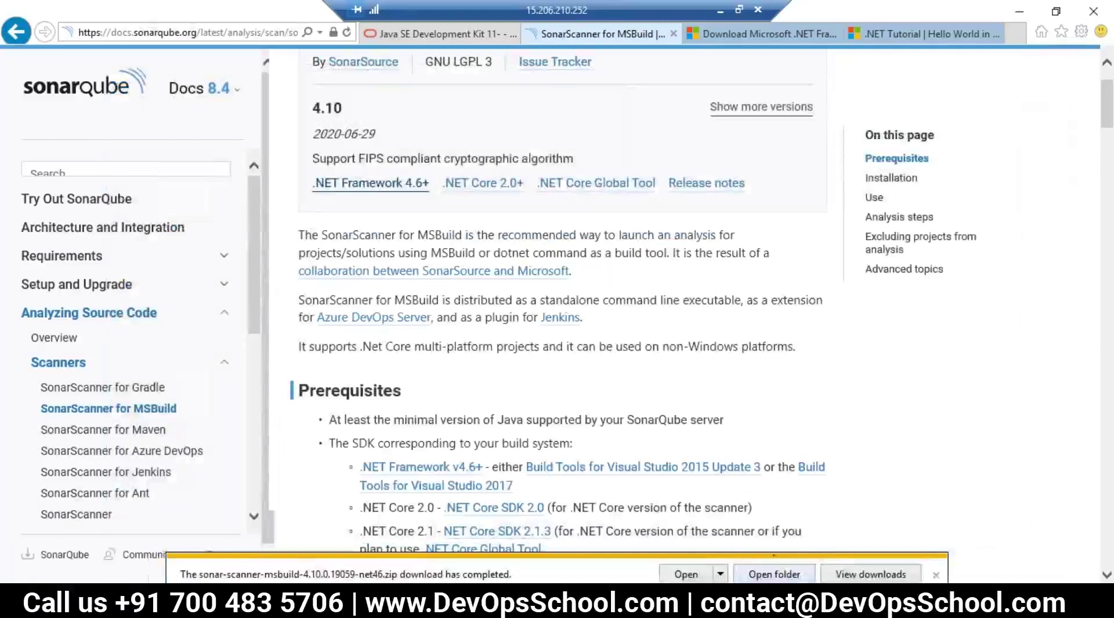
Step: Close the open command prompts with exit
left_click(352, 551)
type("exit")
key("Return")
key("alt+Tab")
type("exit")
key("Return")
type("exit")
key("Return")
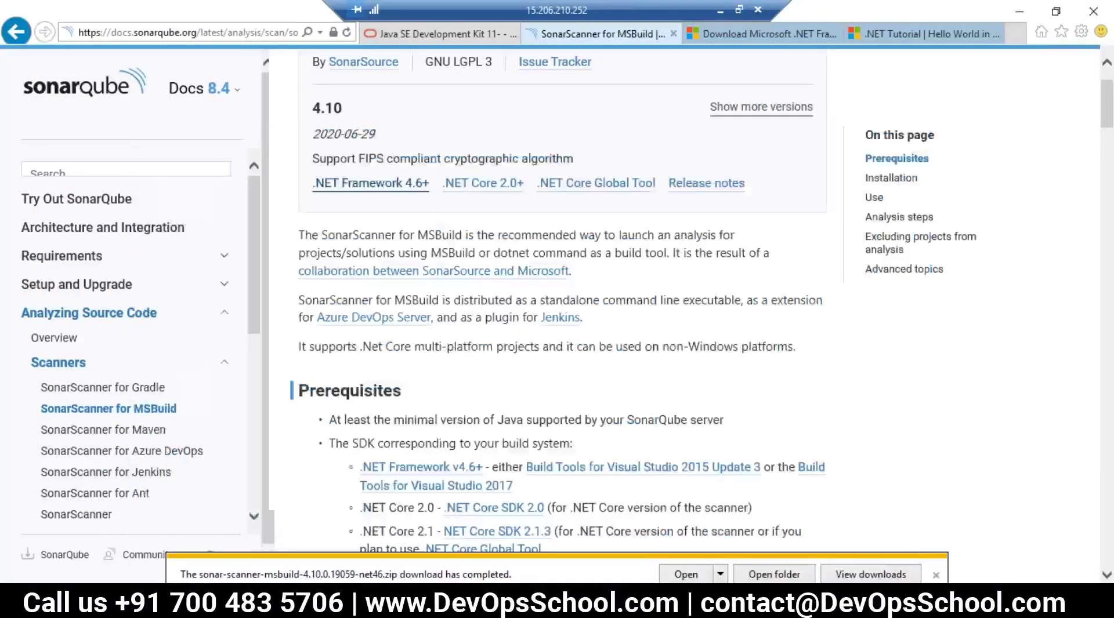
Step: Highlight install_directory in the SonarQube.Analysis.xml path, then switch to File Explorer
scroll(555, 418, "down", 7)
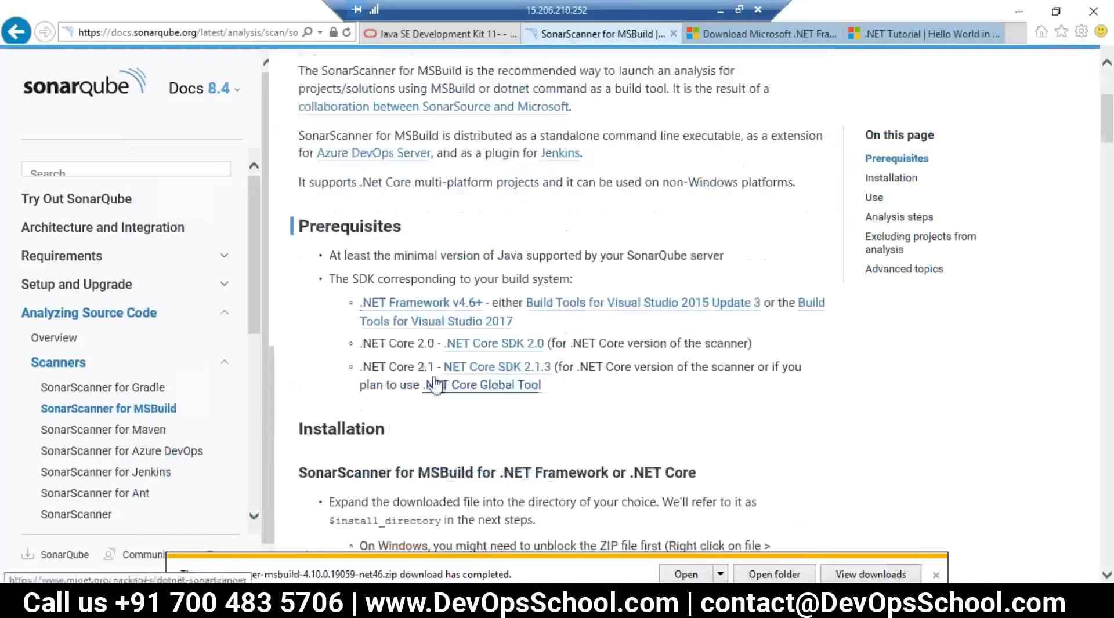
scroll(451, 418, "down", 3)
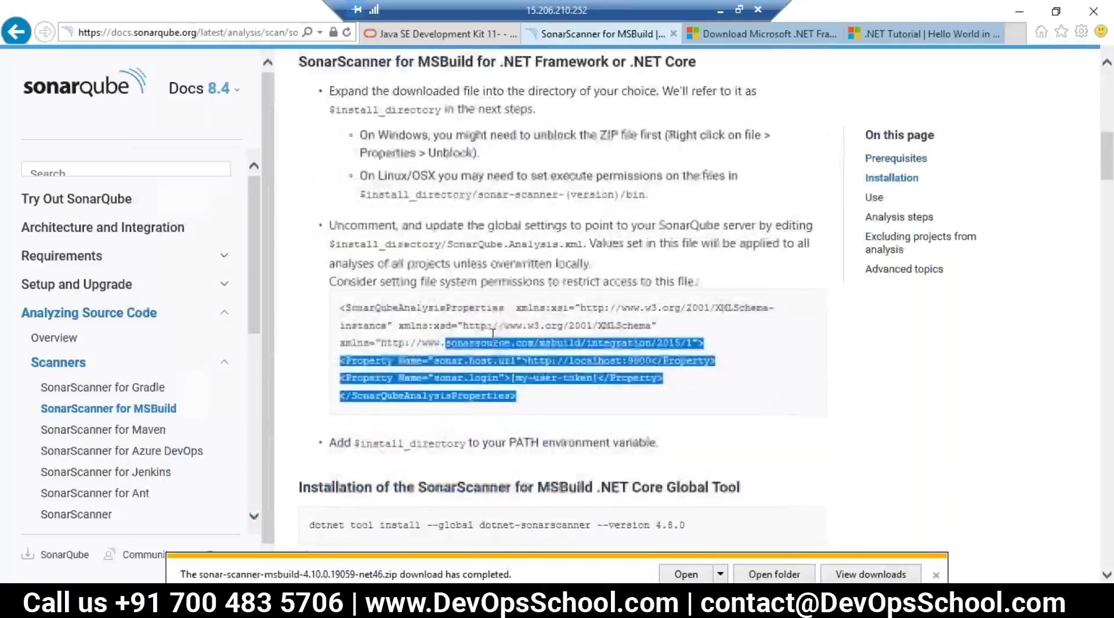
left_click(514, 425)
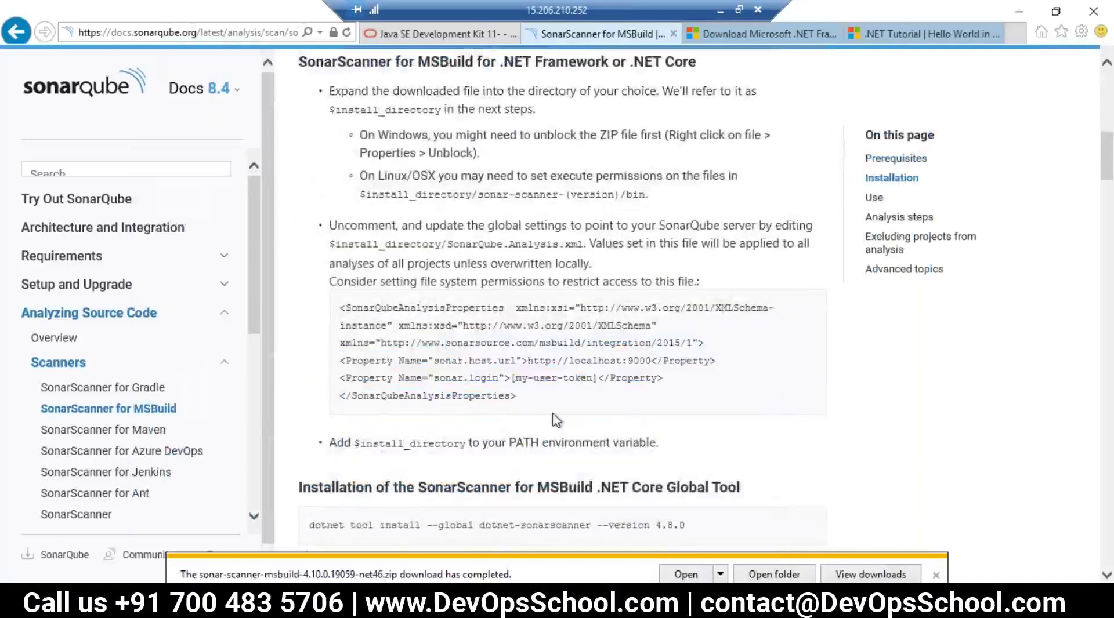
left_click_drag(533, 377, 443, 321)
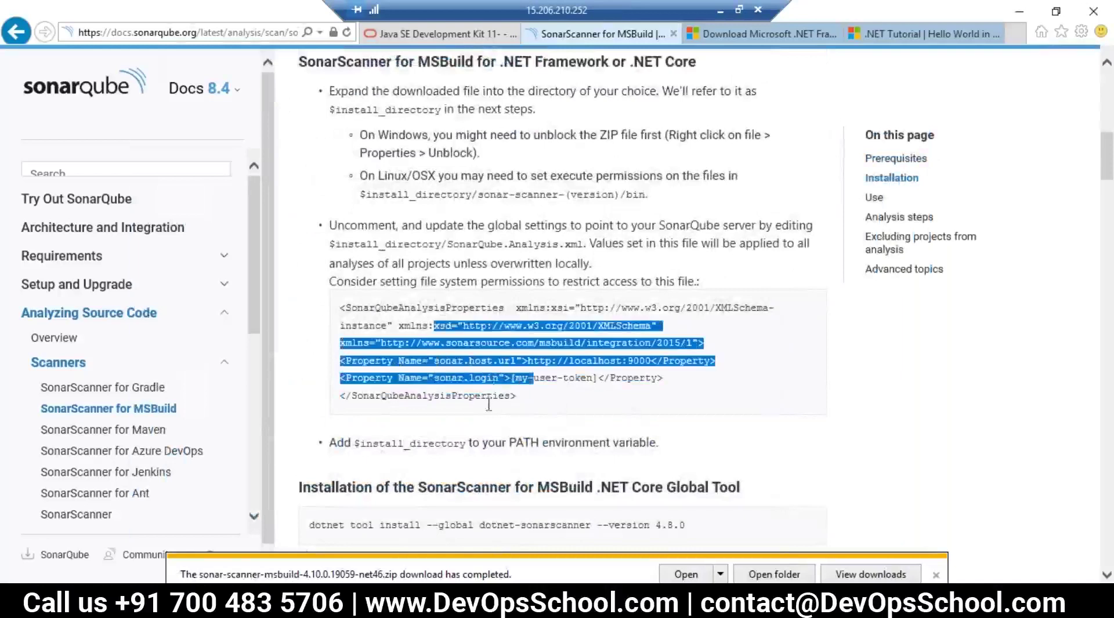
left_click(488, 404)
scroll(472, 408, "down", 1)
scroll(471, 407, "up", 1)
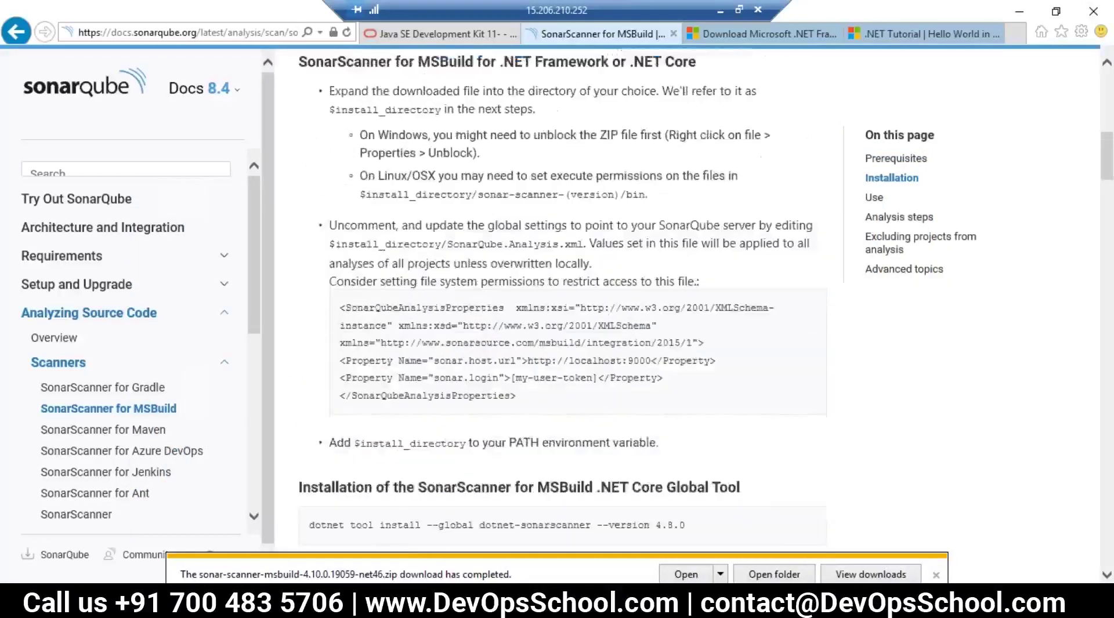
left_click_drag(335, 244, 429, 248)
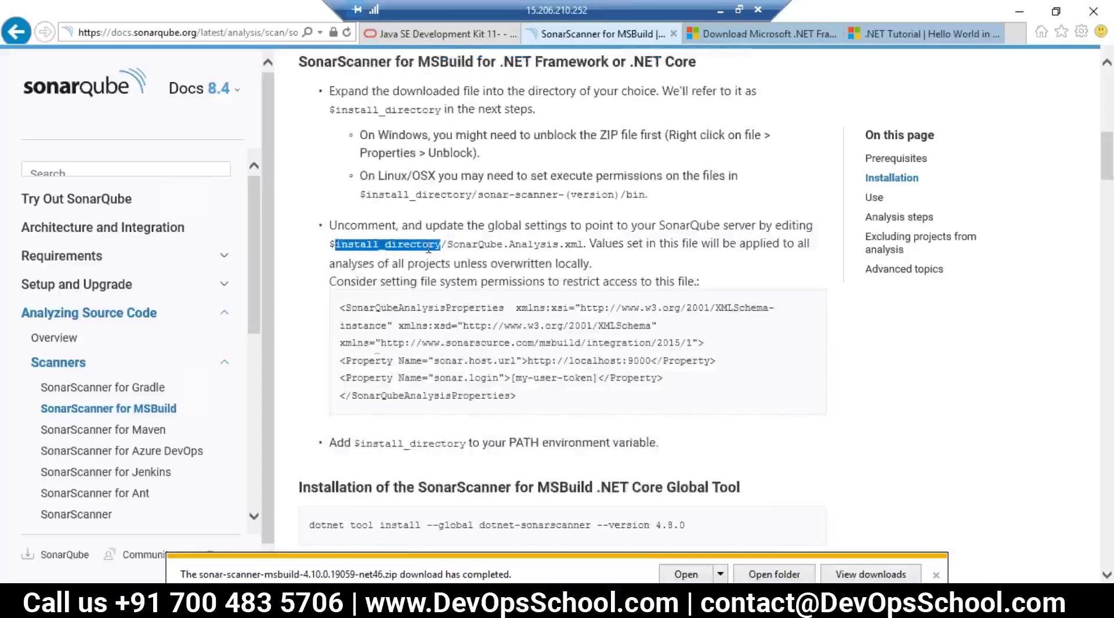
key("alt+Tab")
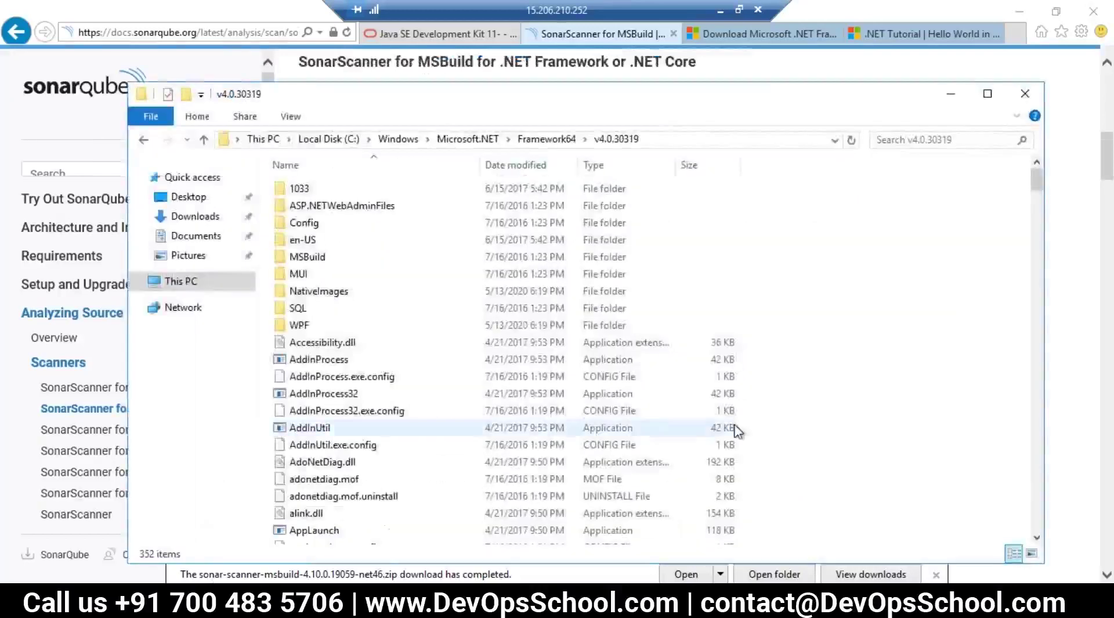
Step: Maximize Explorer and browse C:\tools\sonar-scanner-msbuild, including its Targets folder
scroll(733, 434, "down", 5)
left_click(985, 95)
scroll(342, 537, "down", 6)
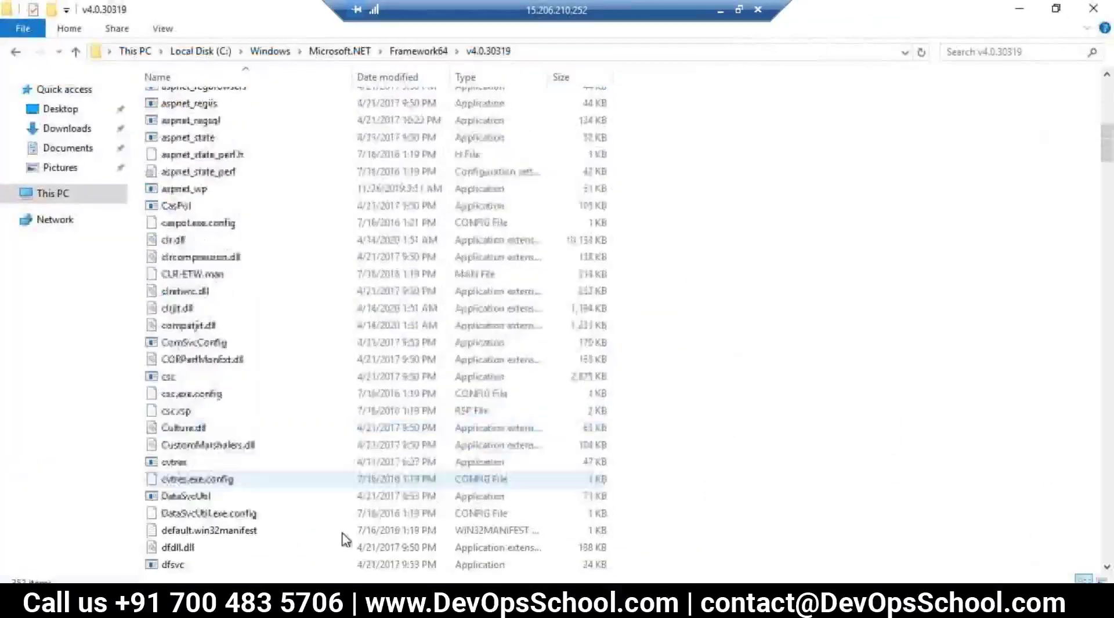
scroll(272, 547, "up", 8)
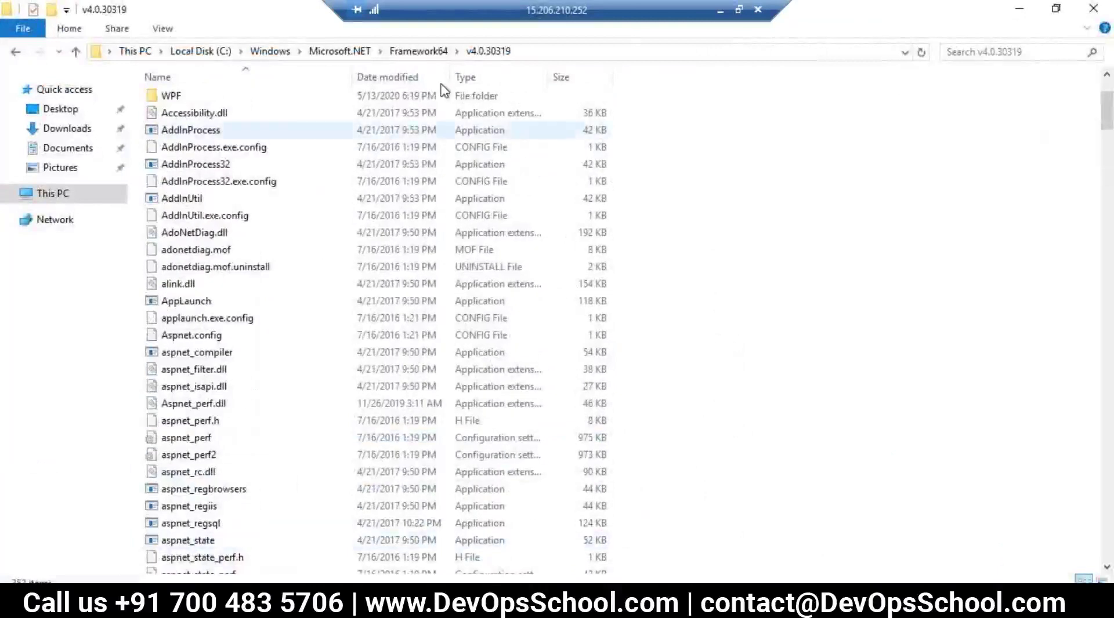
left_click(214, 51)
double_click(171, 172)
double_click(174, 102)
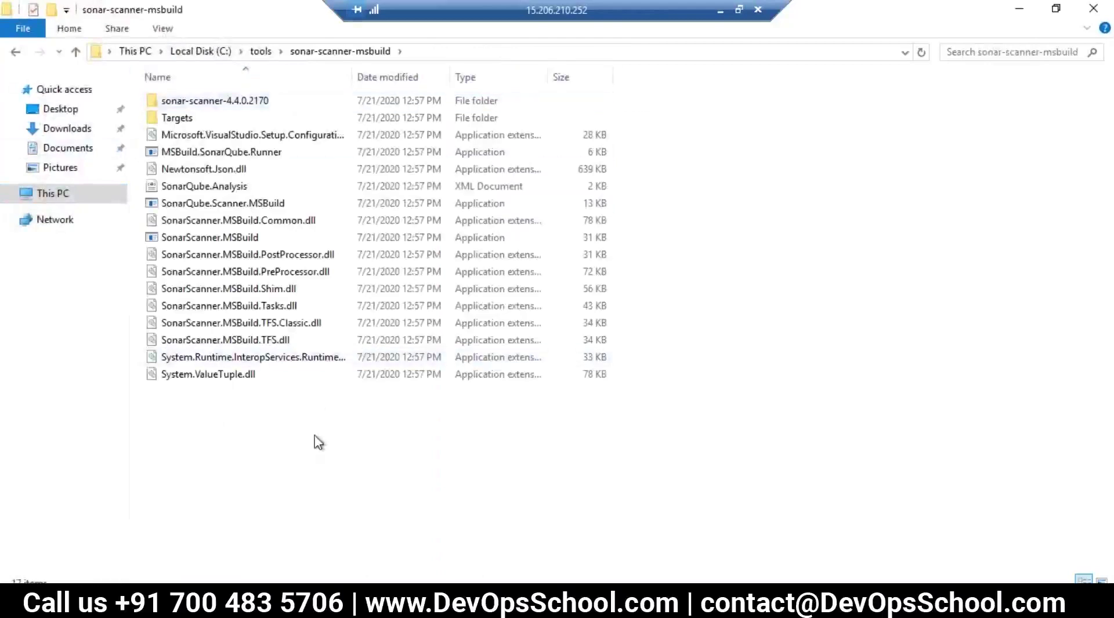
double_click(172, 117)
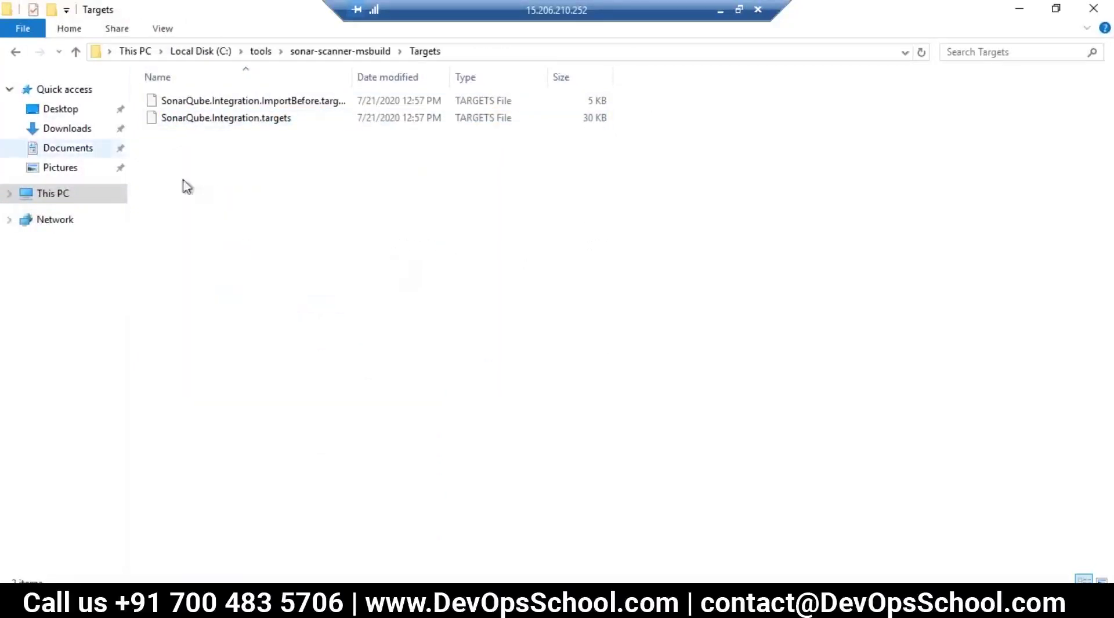
left_click(16, 52)
left_click(315, 415)
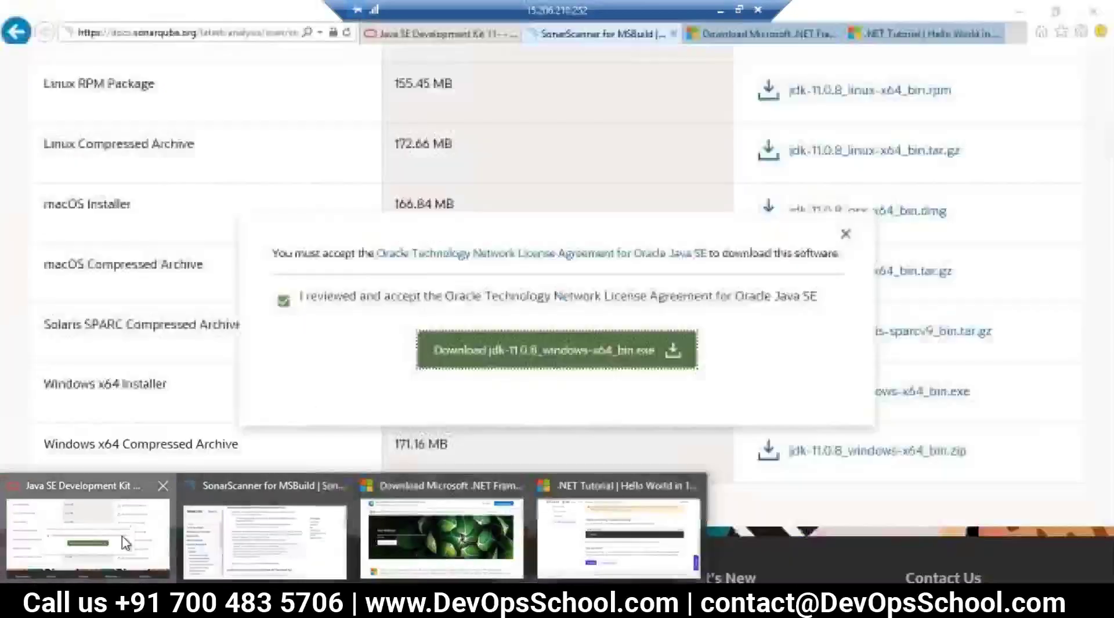
Step: Close the Microsoft .NET download and .NET Tutorial tabs, returning to the SonarScanner page
left_click(124, 543)
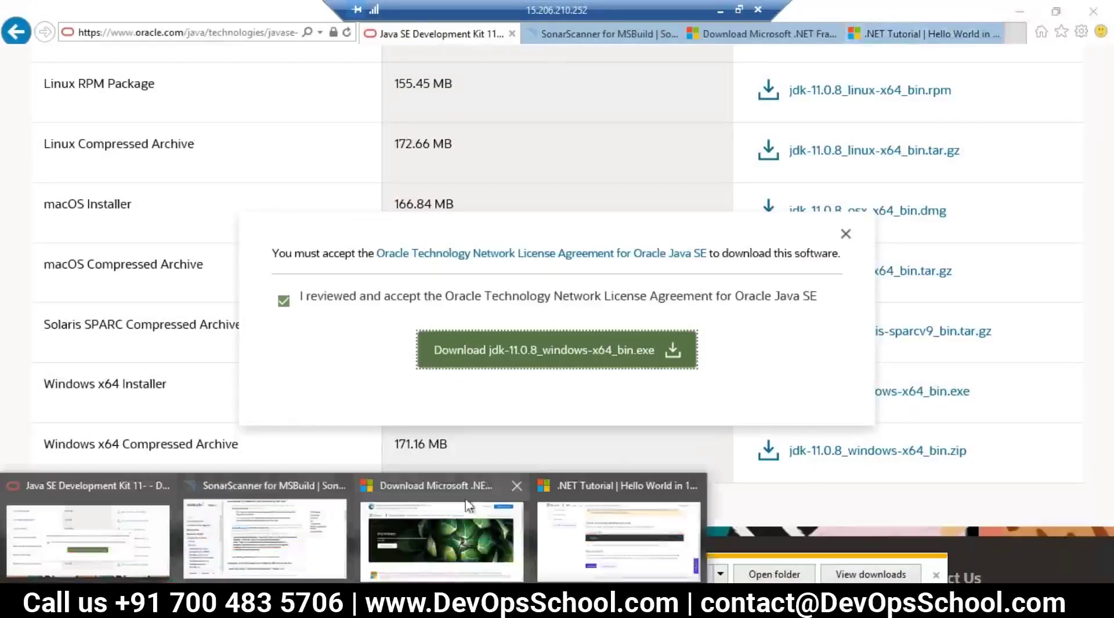
left_click(518, 487)
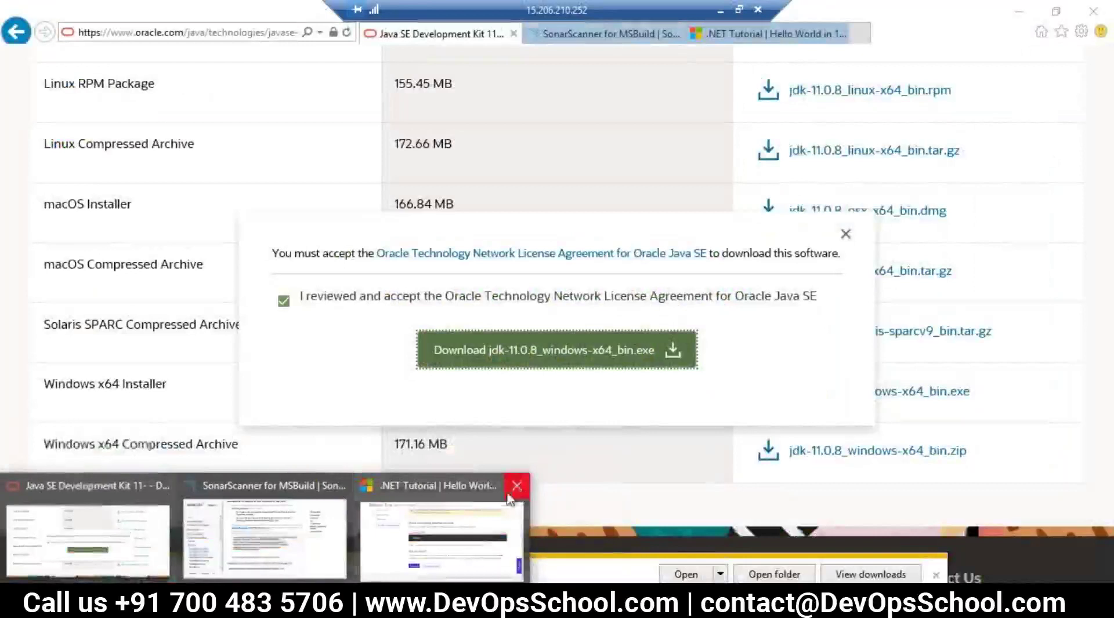
left_click(516, 486)
left_click(304, 492)
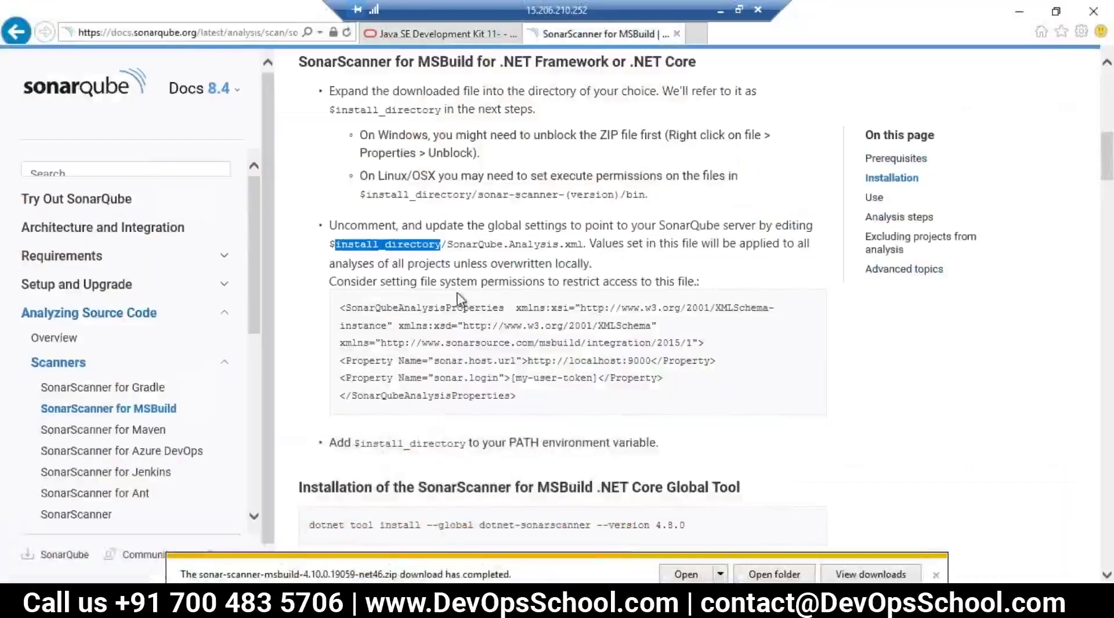
Step: Scroll to the .NET Core Global Tool section and select the dotnet tool install command
scroll(539, 374, "down", 4)
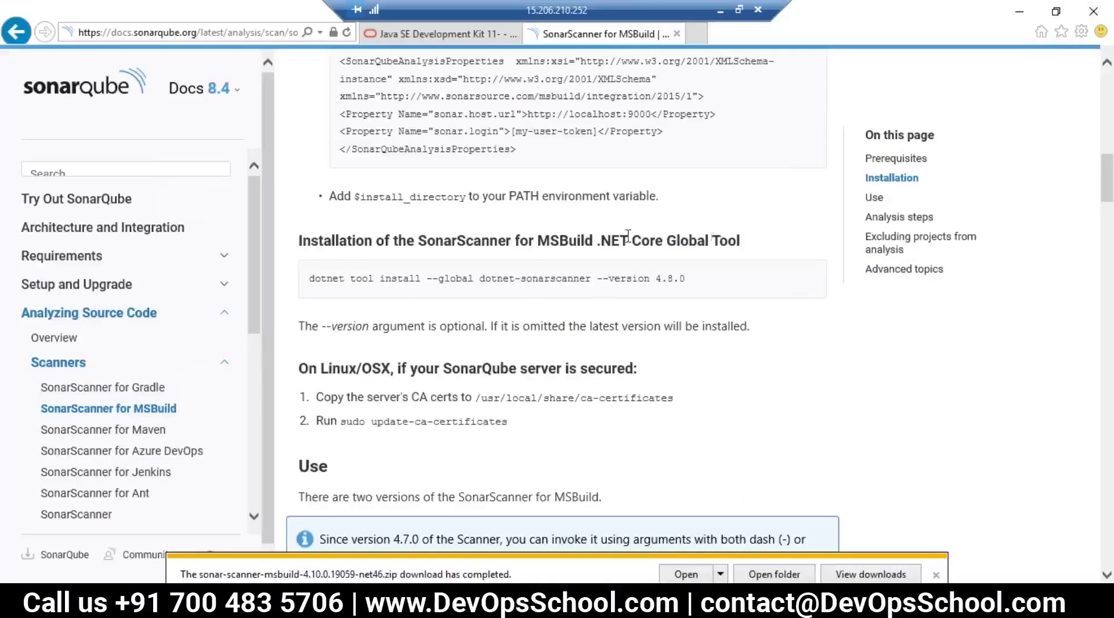
left_click_drag(542, 196, 525, 266)
left_click(376, 283)
scroll(532, 428, "down", 6)
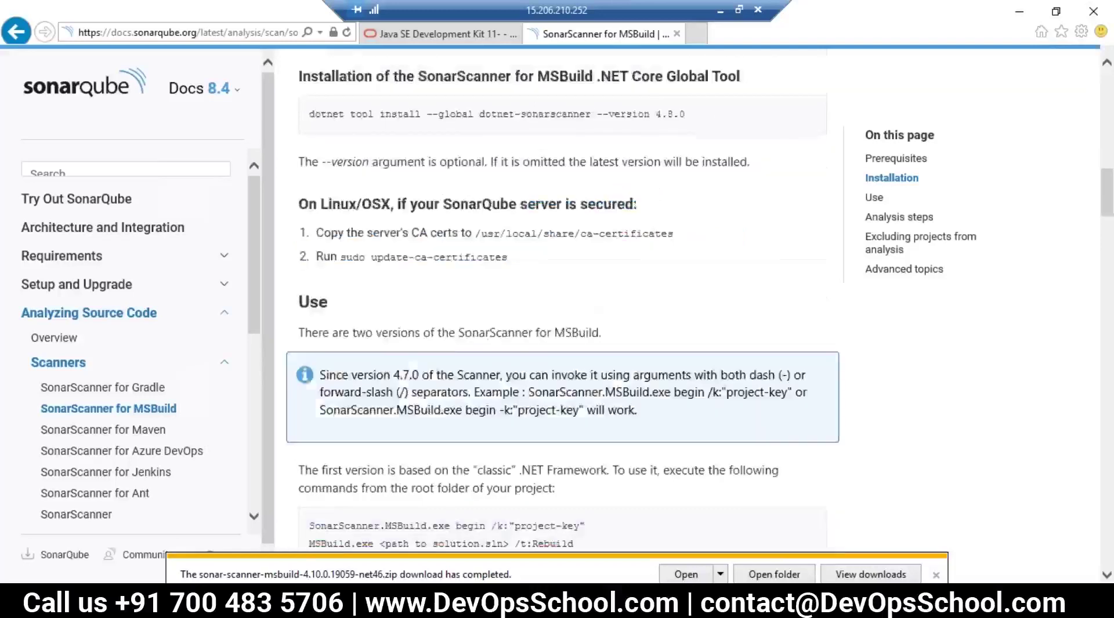
scroll(416, 298, "up", 6)
left_click_drag(309, 279, 420, 281)
scroll(499, 312, "up", 10)
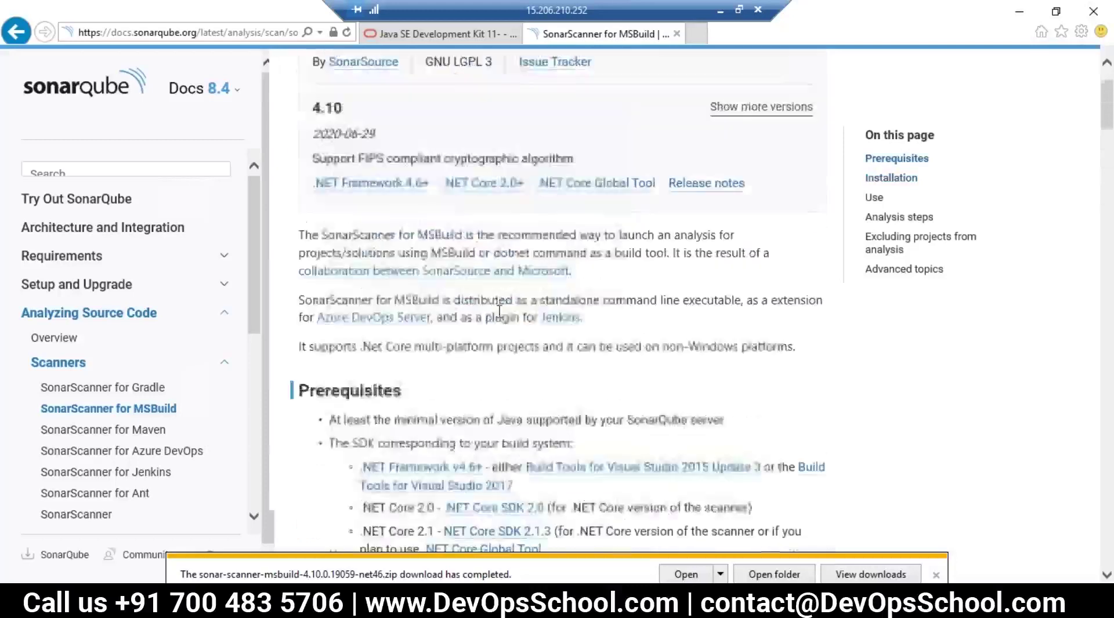
scroll(483, 270, "down", 10)
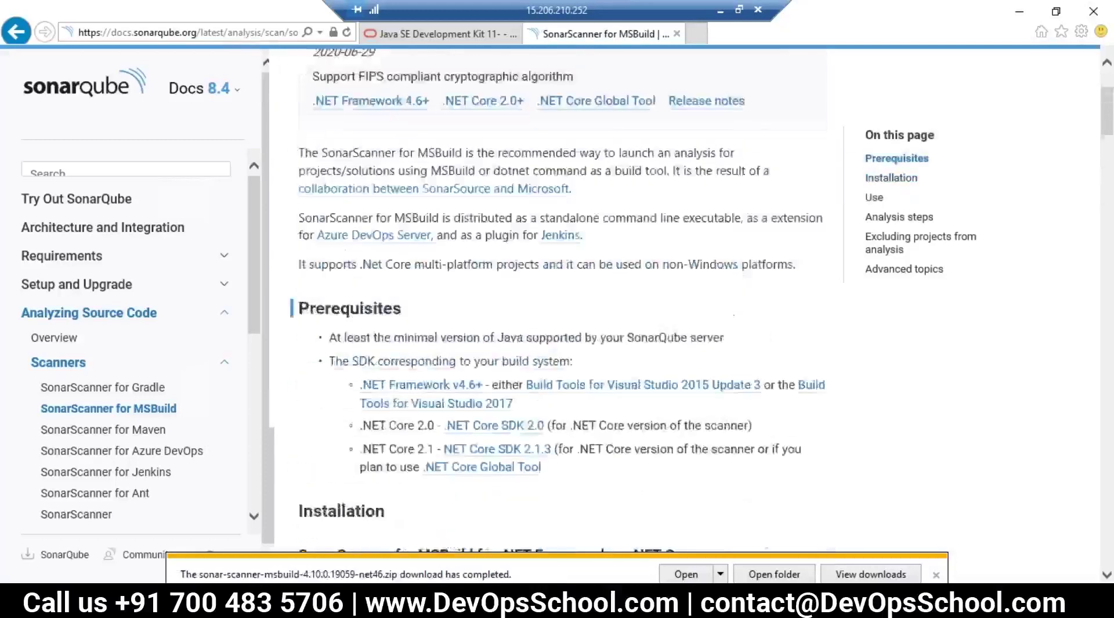
left_click_drag(692, 364, 318, 363)
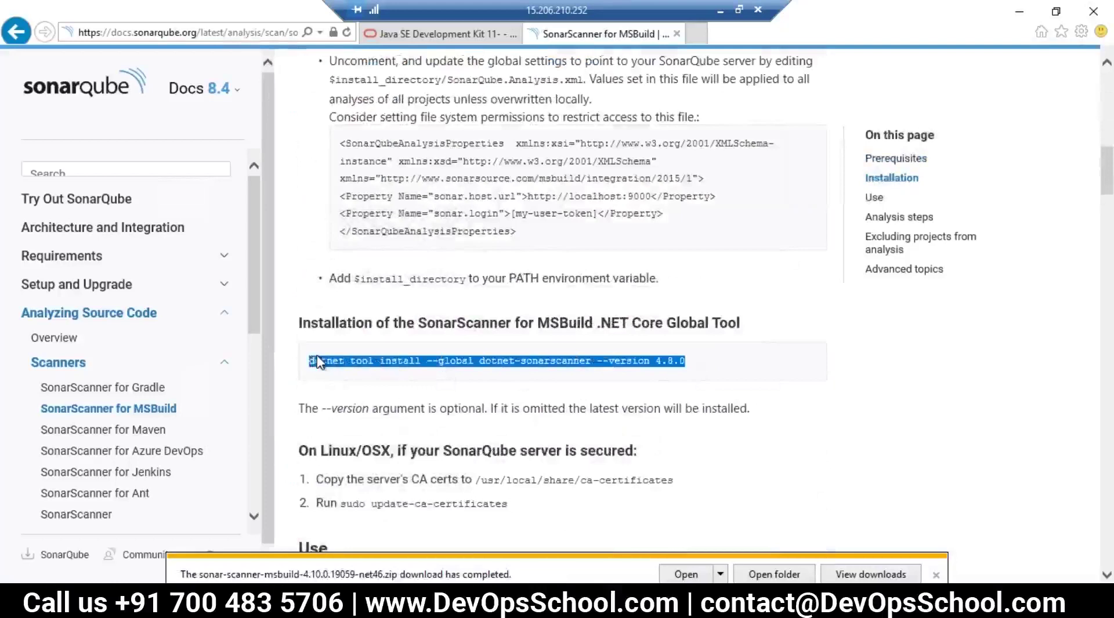
Step: Highlight the Global Tool heading and the three SonarScanner.MSBuild commands, then open a new tab
left_click(358, 398)
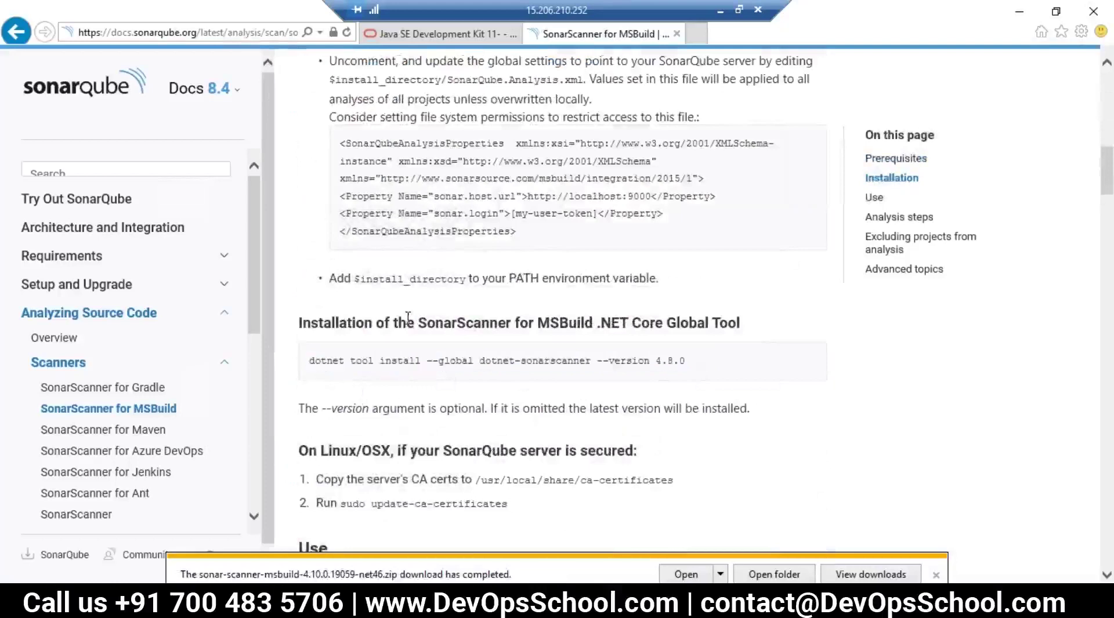
left_click_drag(457, 324, 740, 325)
scroll(569, 261, "up", 15)
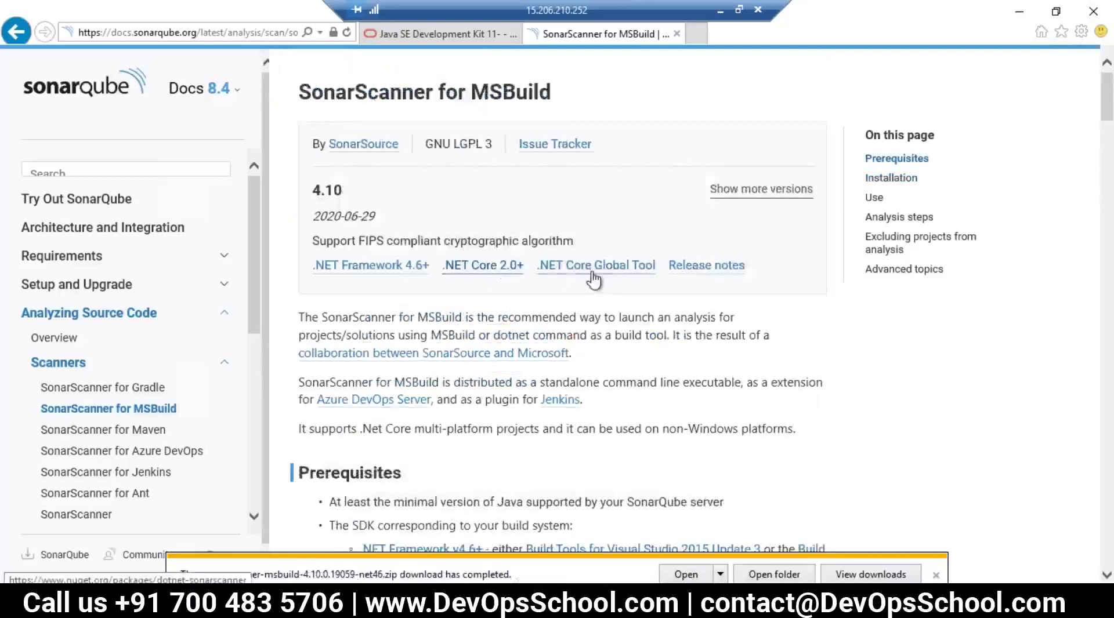
scroll(603, 278, "down", 10)
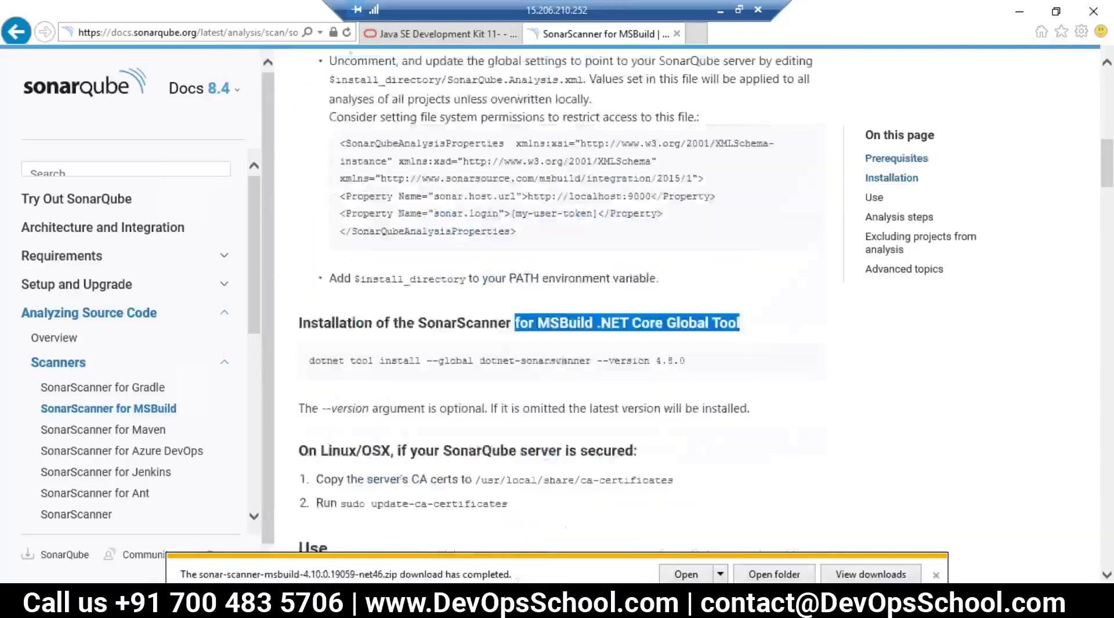
scroll(649, 390, "up", 3)
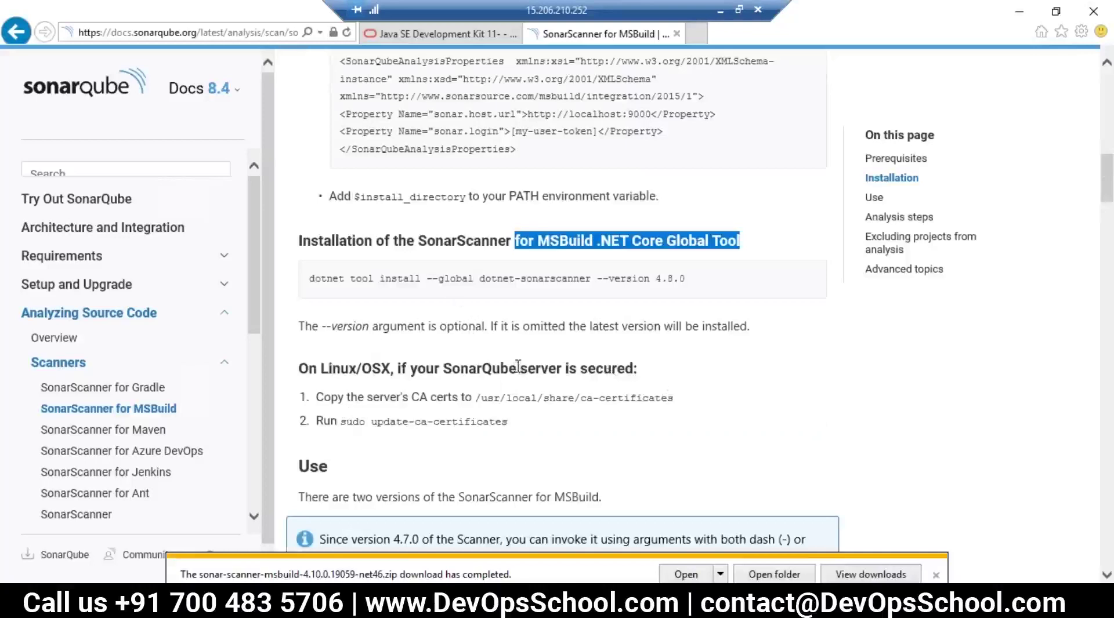
scroll(607, 348, "up", 3)
scroll(430, 429, "down", 8)
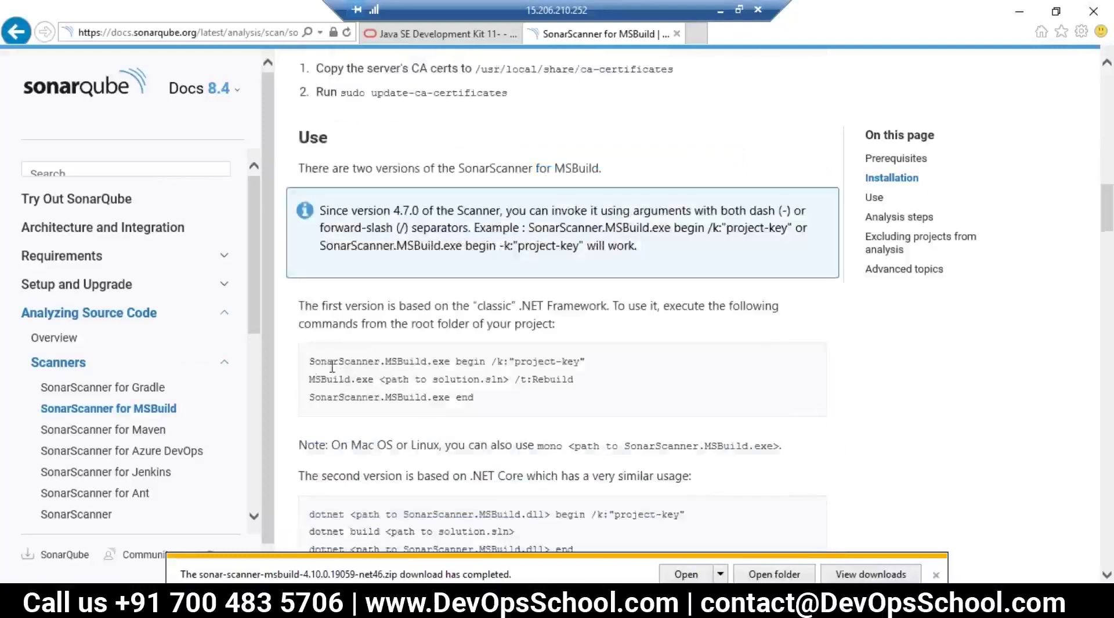
left_click_drag(311, 364, 474, 400)
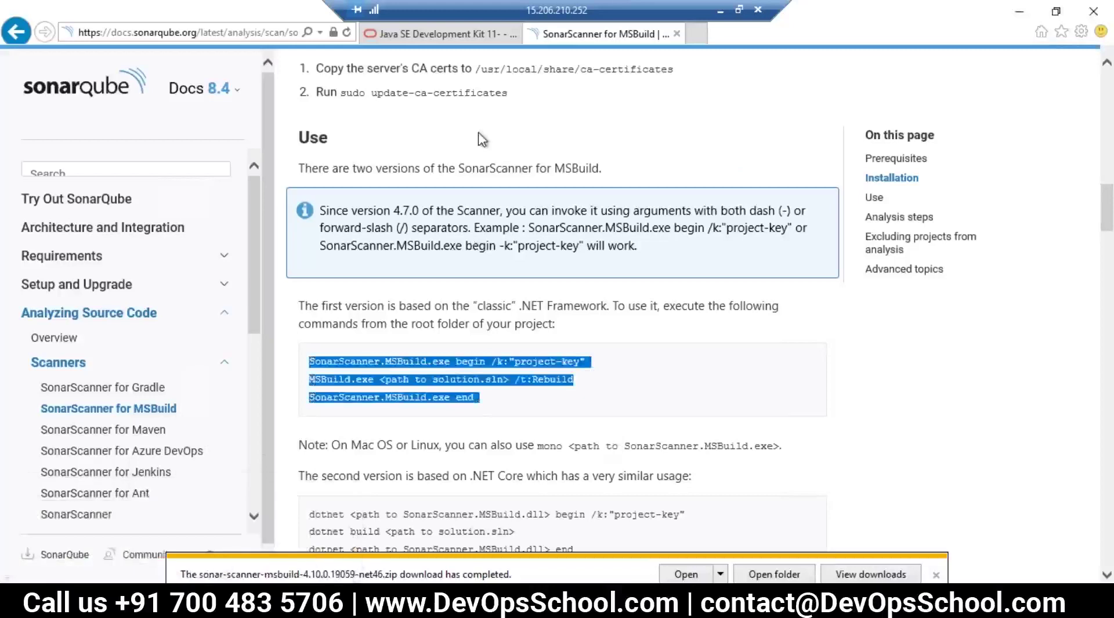
left_click(697, 34)
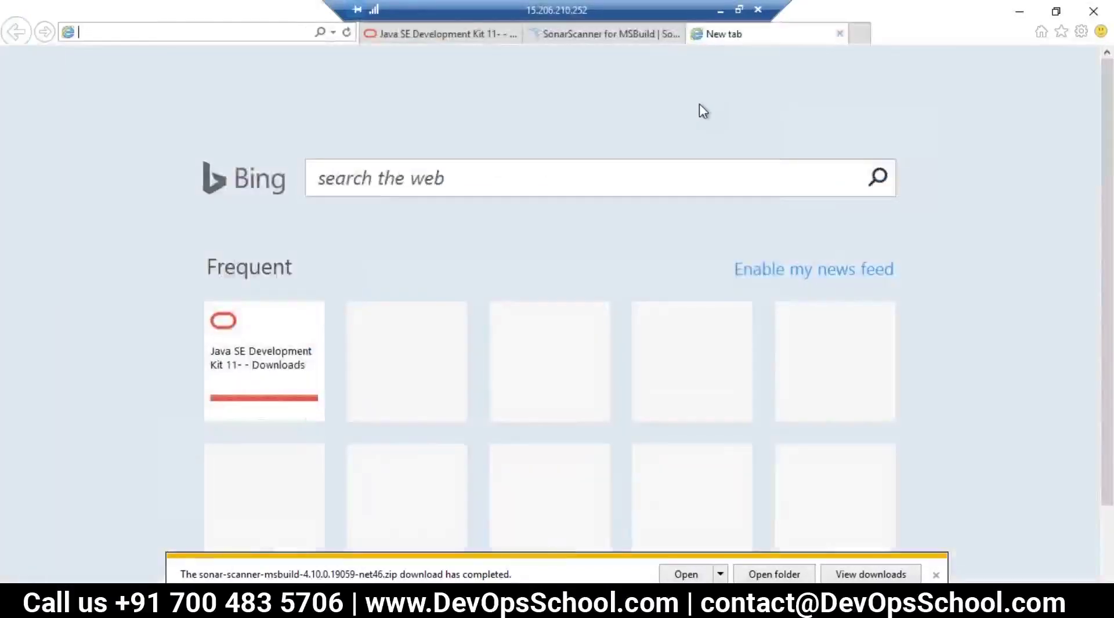
Step: Search Bing for 'sonarqube example github', view the SonarSource/sonarqube repository, then return to results
type("sonarqube example")
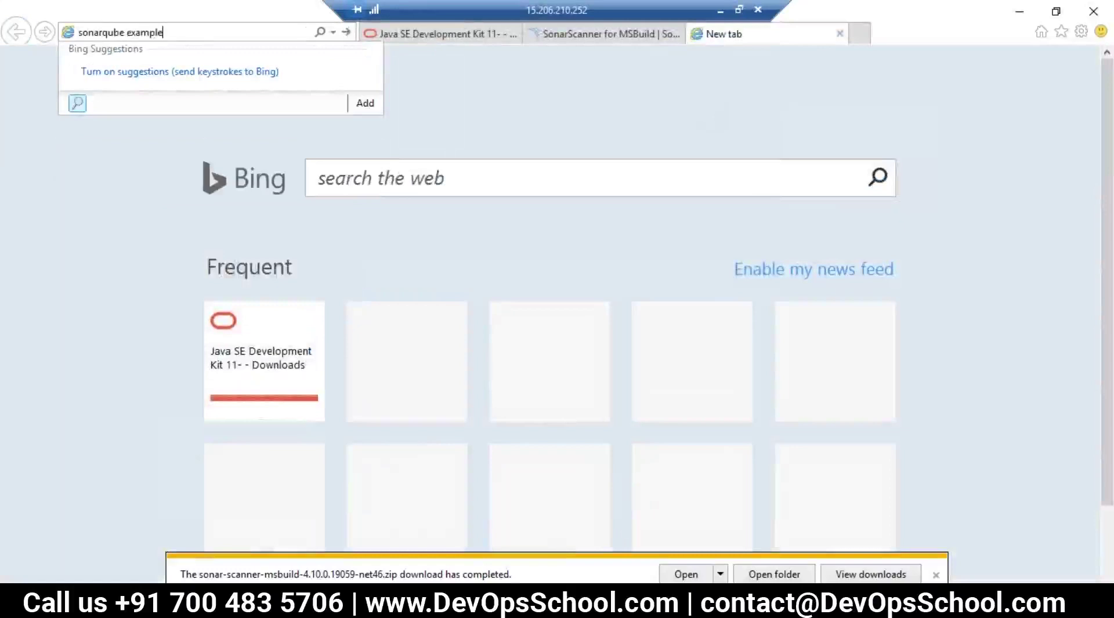
type("b")
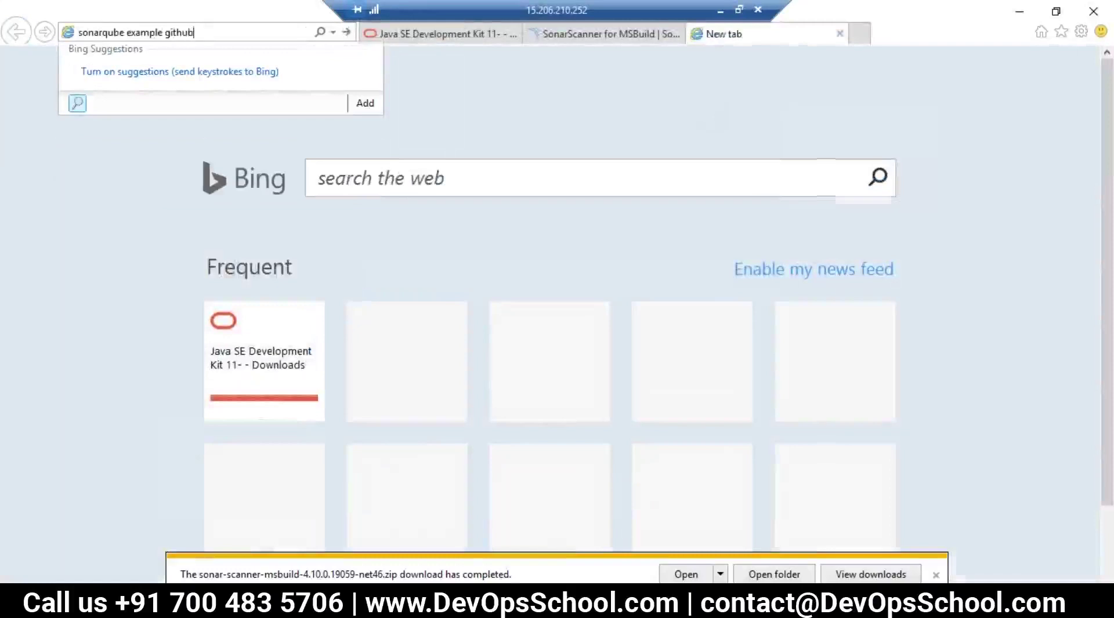
key("Return")
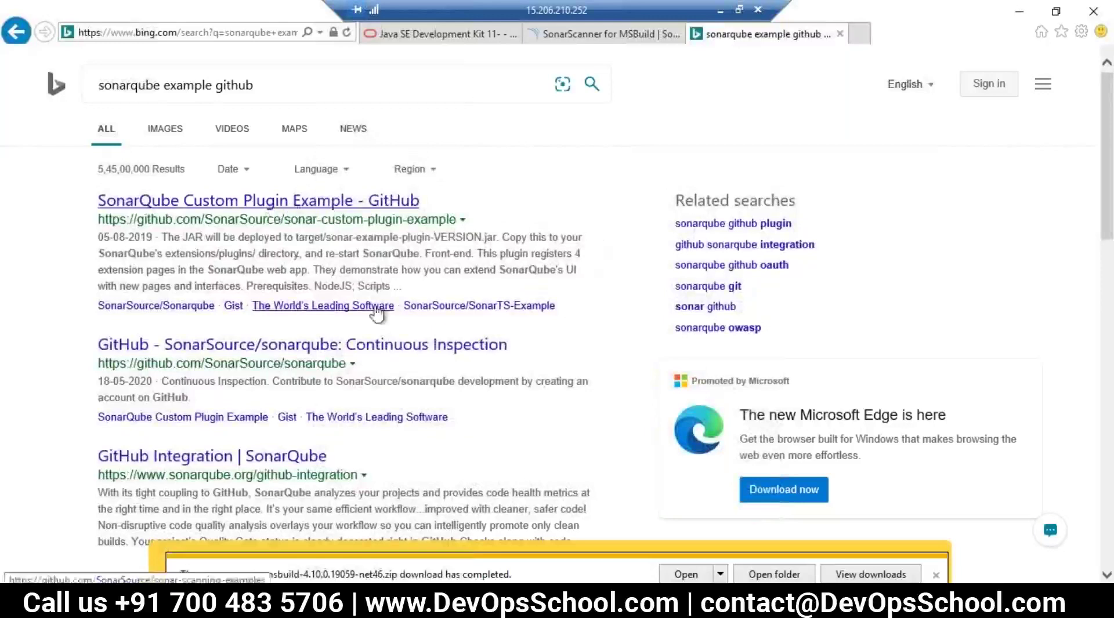
left_click(318, 347)
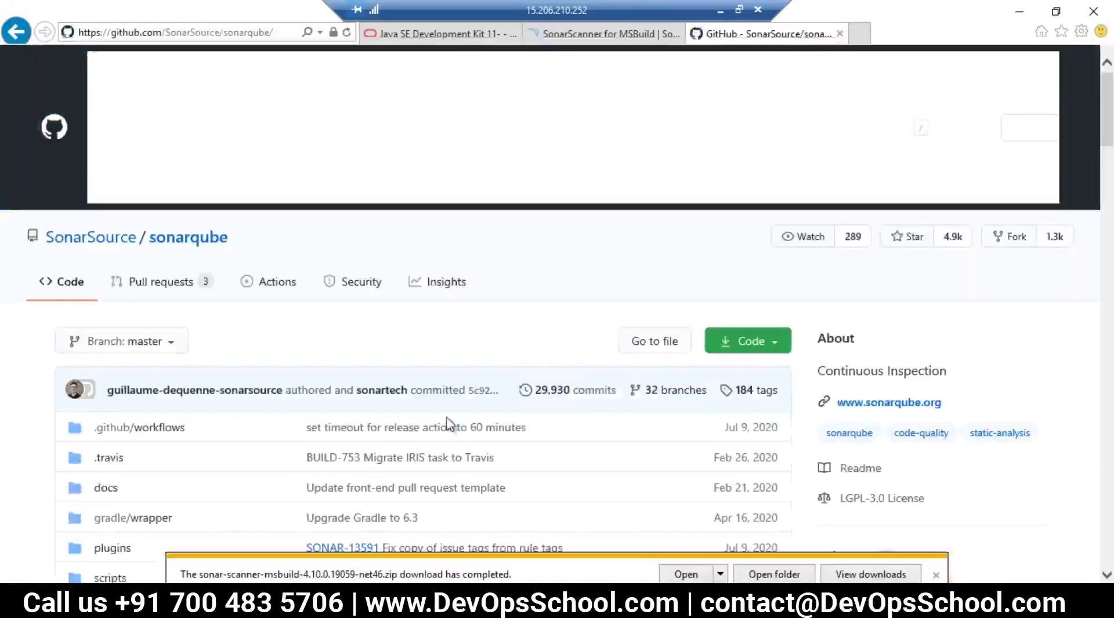
scroll(448, 423, "down", 4)
scroll(448, 424, "up", 4)
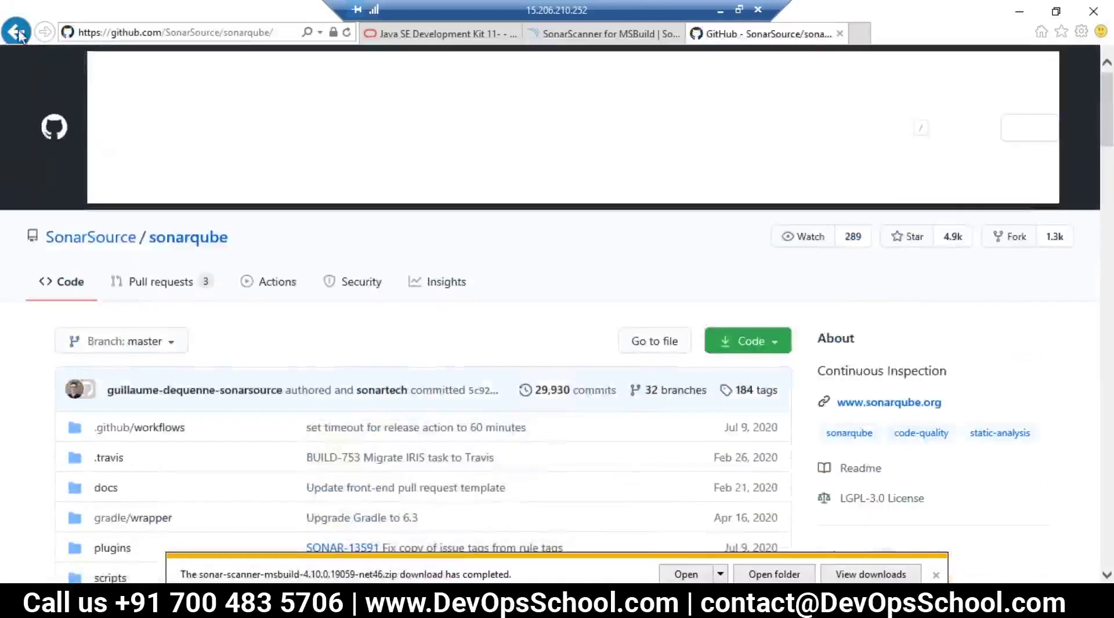
left_click(18, 33)
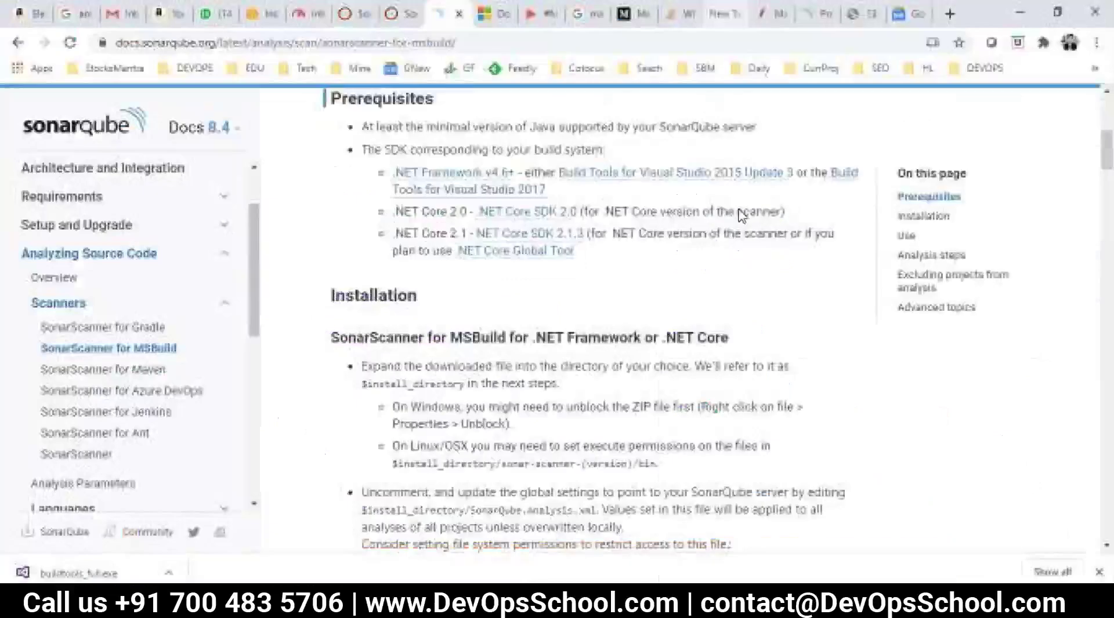
Step: Search Google in a new Chrome tab for 'sonarqube example github'
scroll(741, 215, "up", 5)
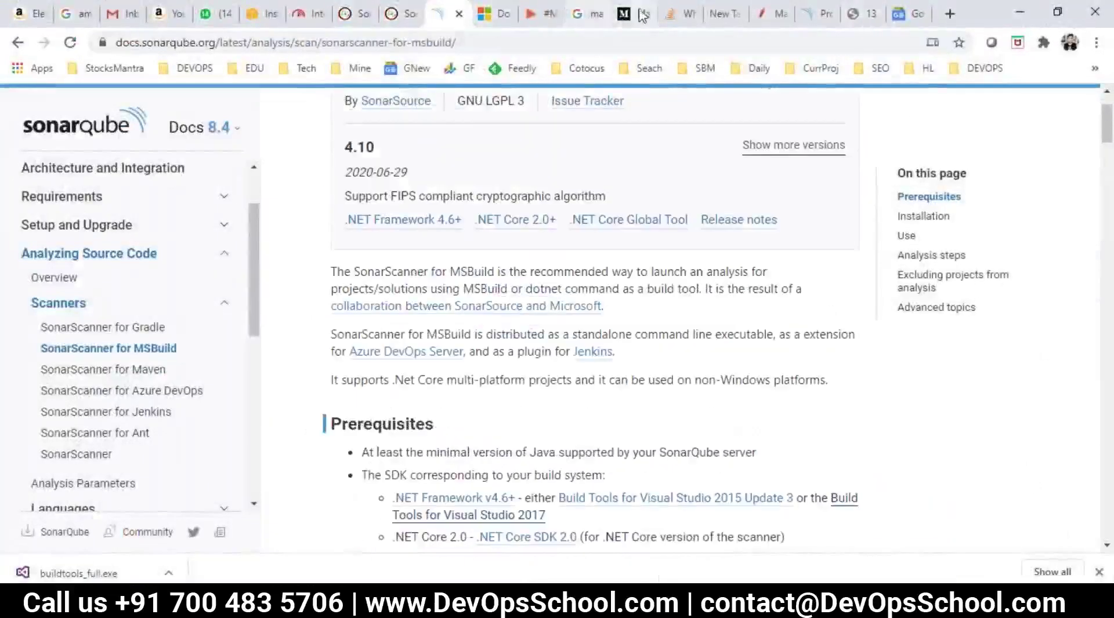
left_click(867, 16)
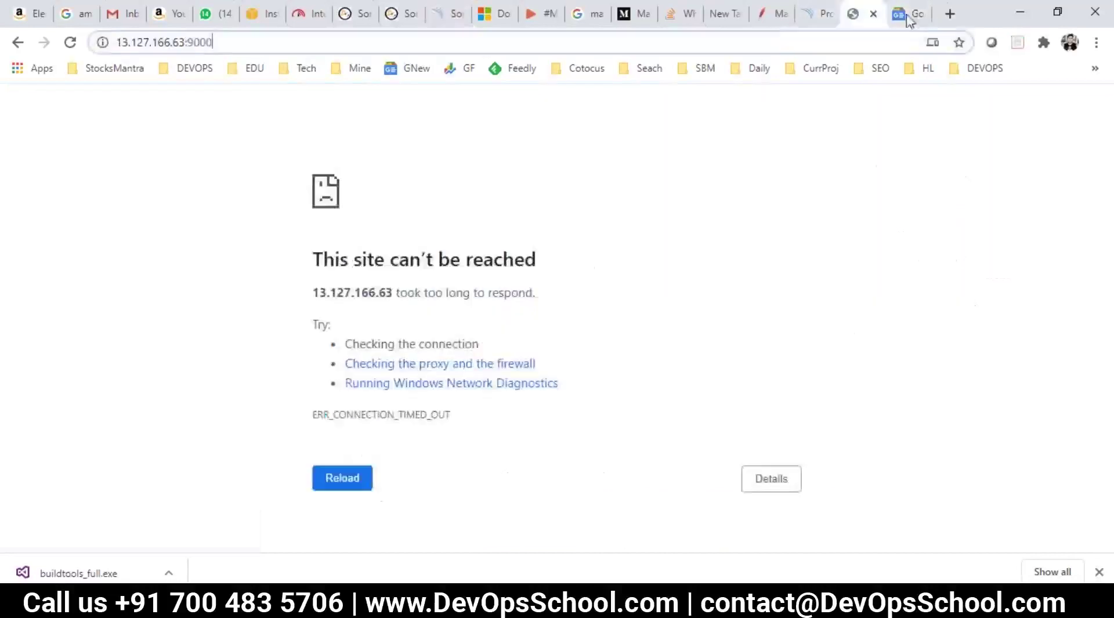
left_click(950, 14)
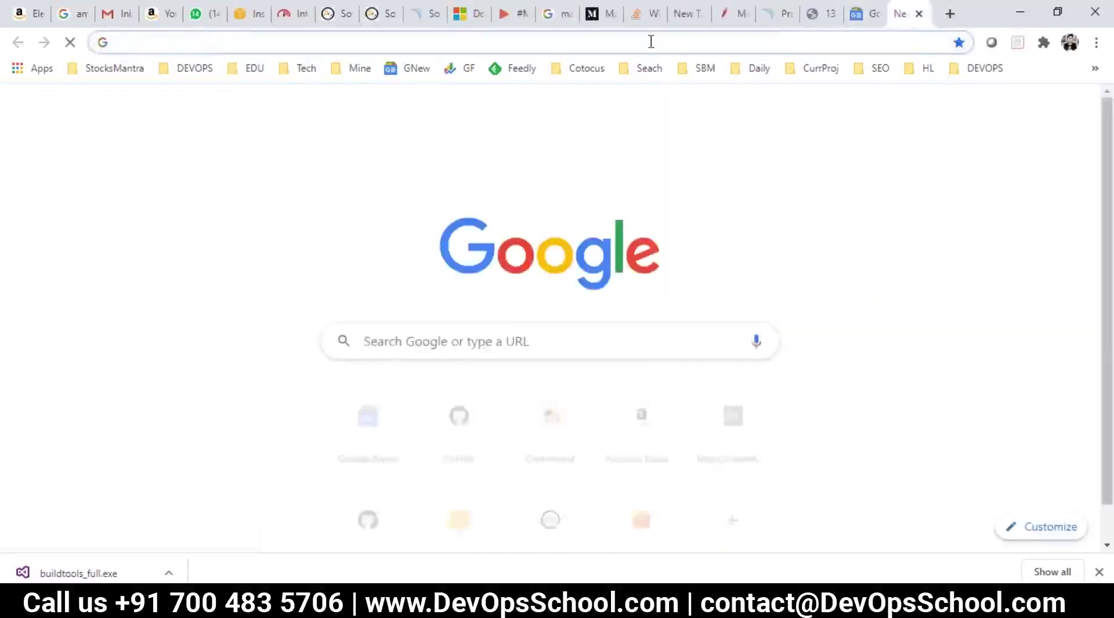
type("i")
key("BackSpace")
key("BackSpace")
type("sonarqube mave")
key("BackSpace")
key("BackSpace")
key("BackSpace")
key("BackSpace")
type("ex")
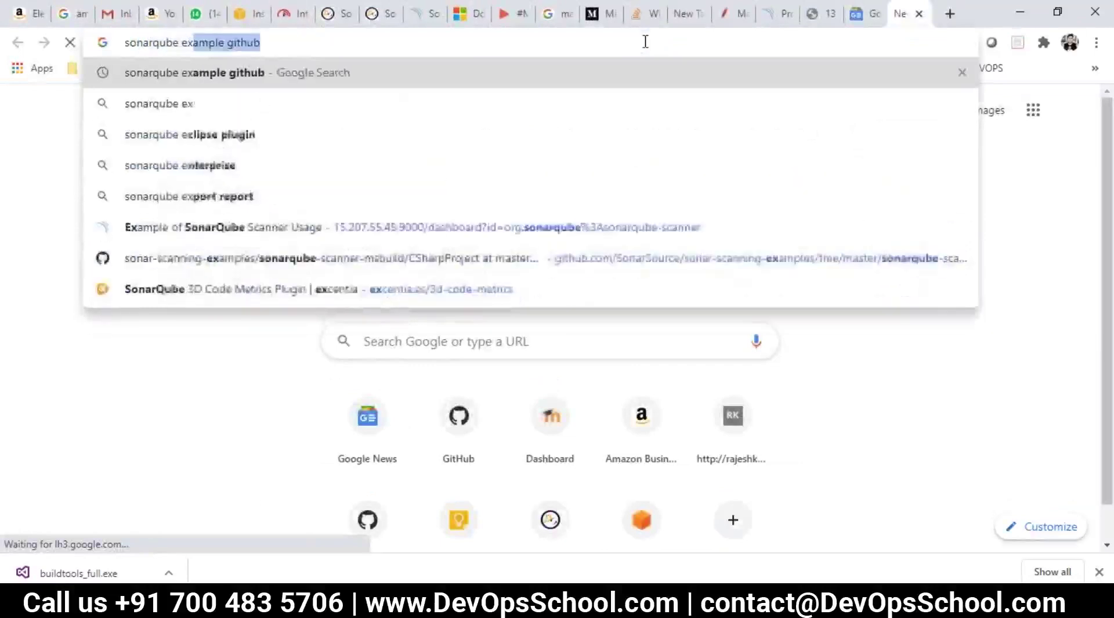
key("Right")
key("Return")
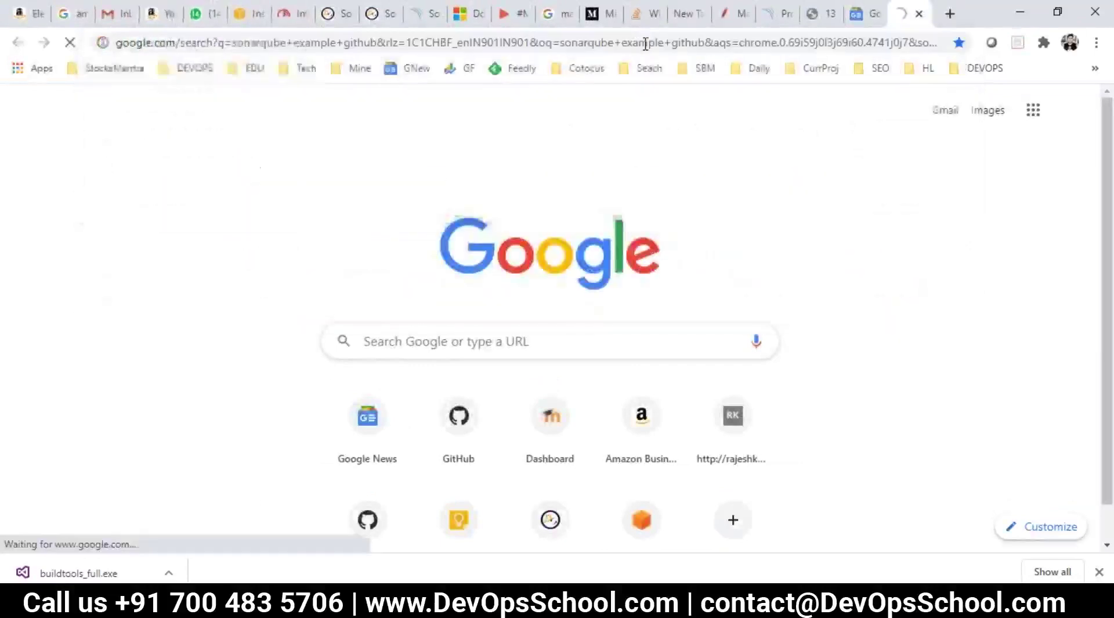
Step: Copy the sonar-scanning-examples GitHub address and select the remote Internet Explorer address bar
left_click(293, 257)
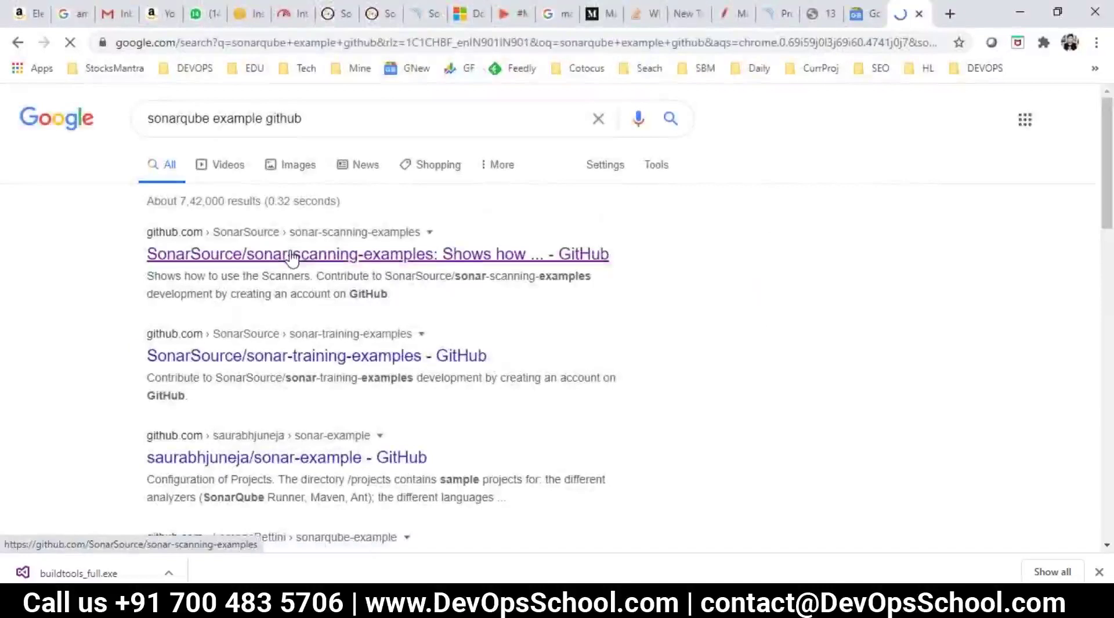
left_click(316, 43)
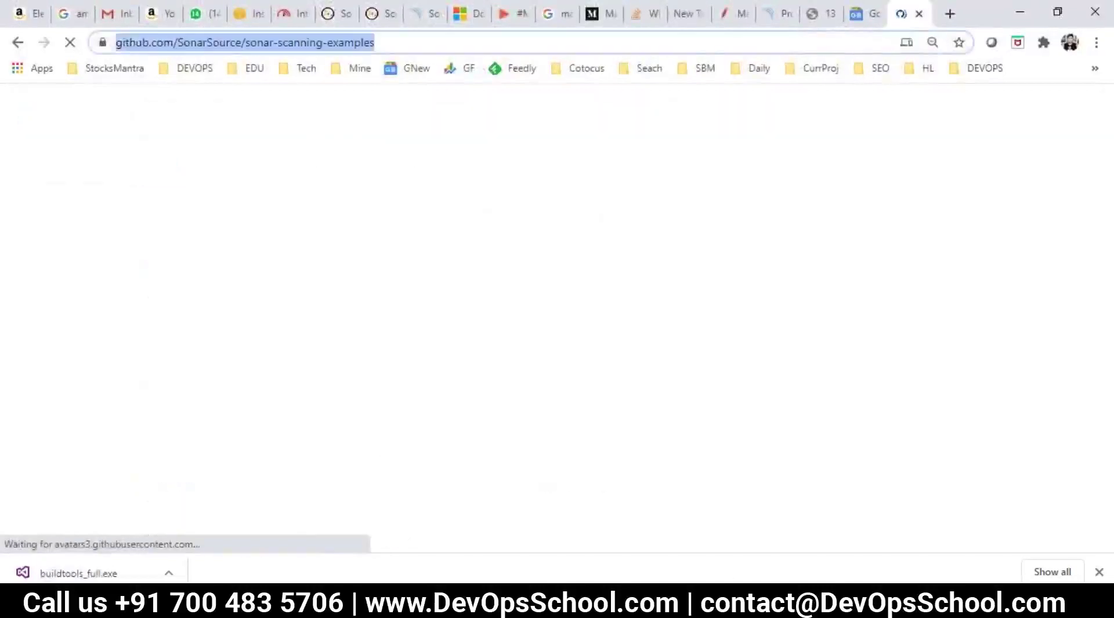
key("ctrl+c")
key("alt+Tab")
key("alt+d")
Step: Load github.com/SonarSource/sonar-scanning-examples in Internet Explorer and dismiss the download-complete notice
key("ctrl+v")
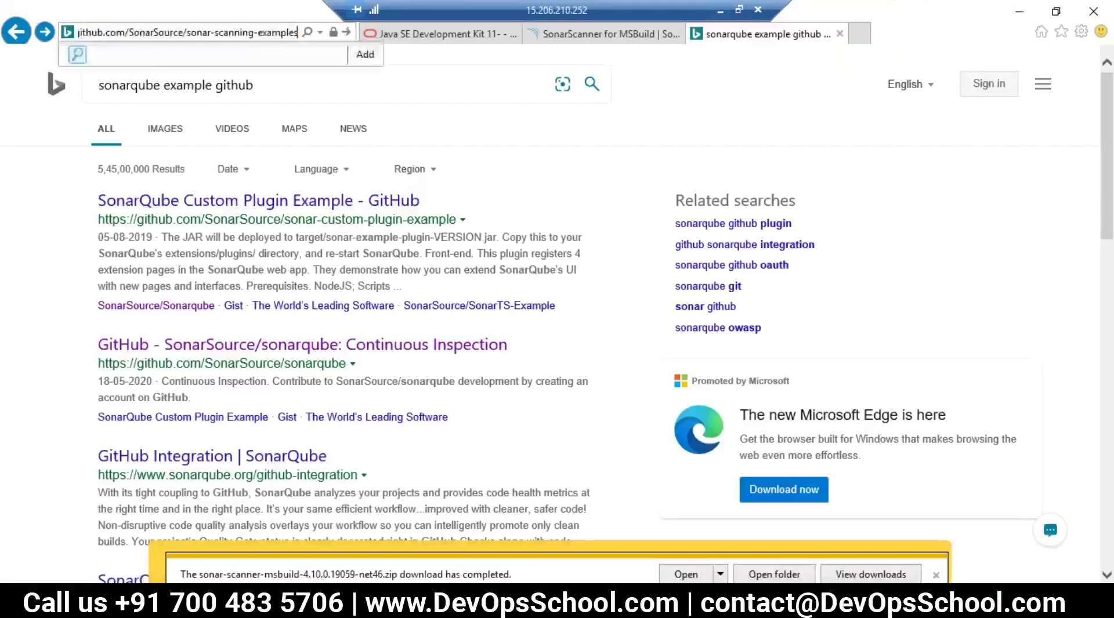
key("Return")
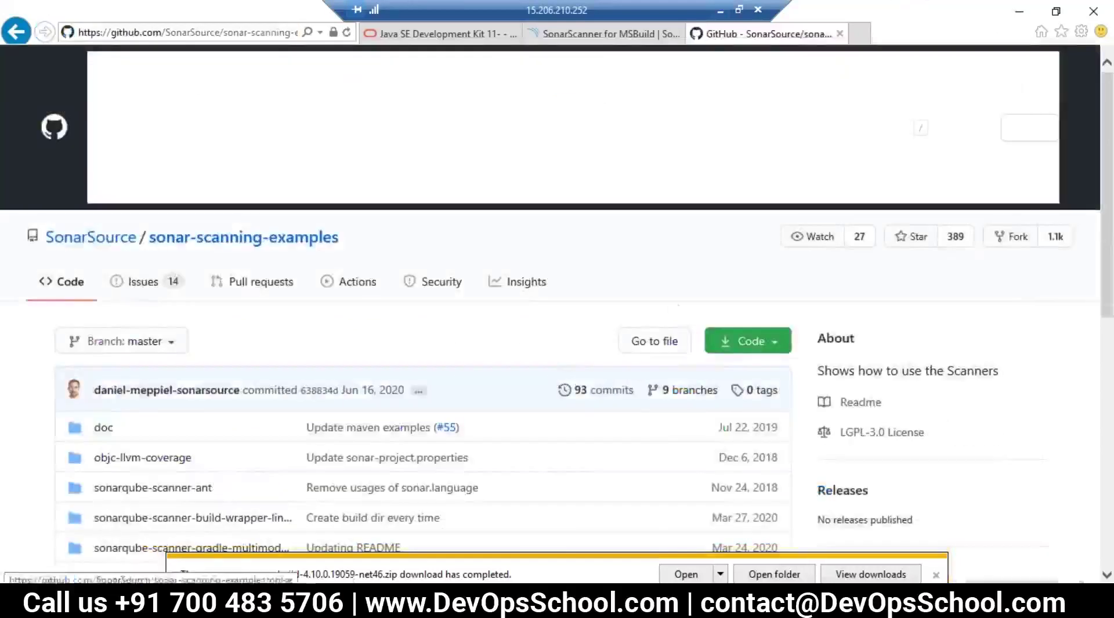
scroll(684, 410, "down", 4)
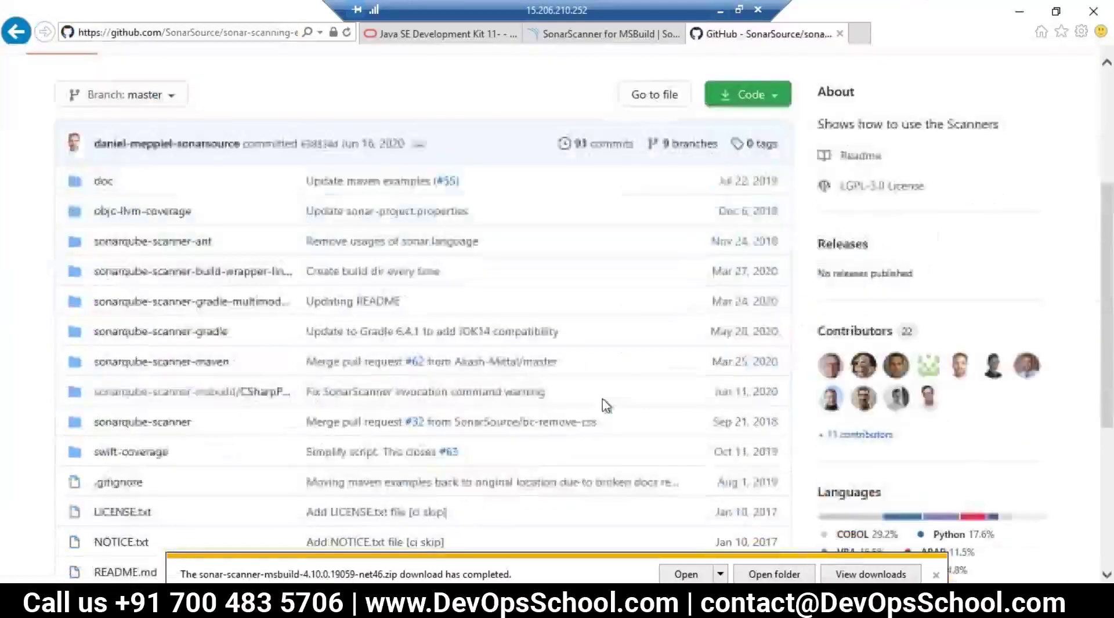
left_click(936, 574)
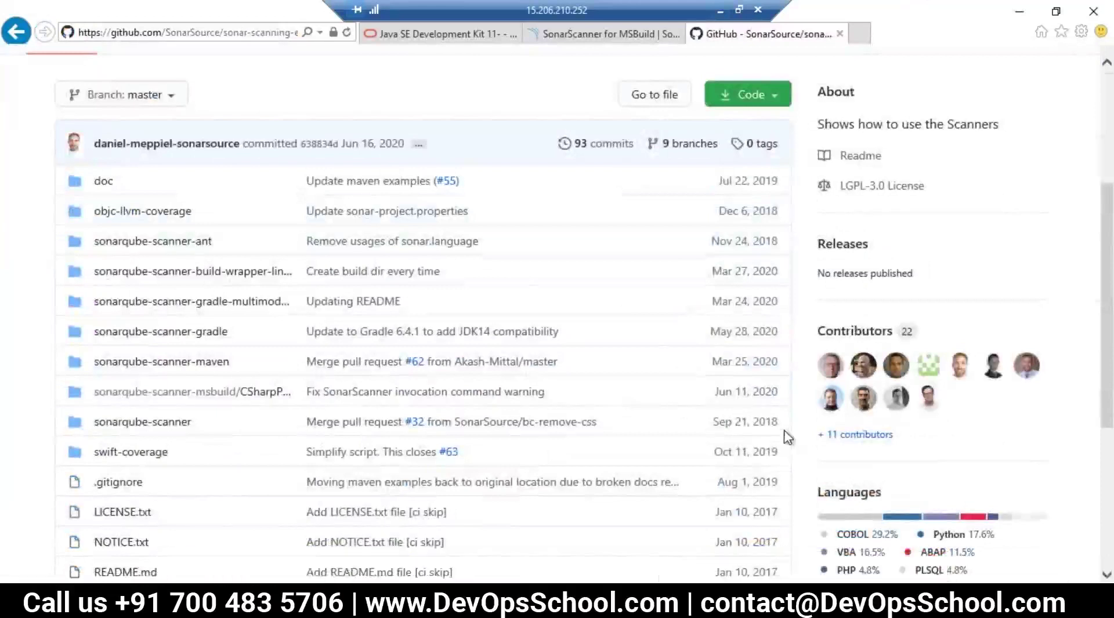
scroll(783, 433, "up", 4)
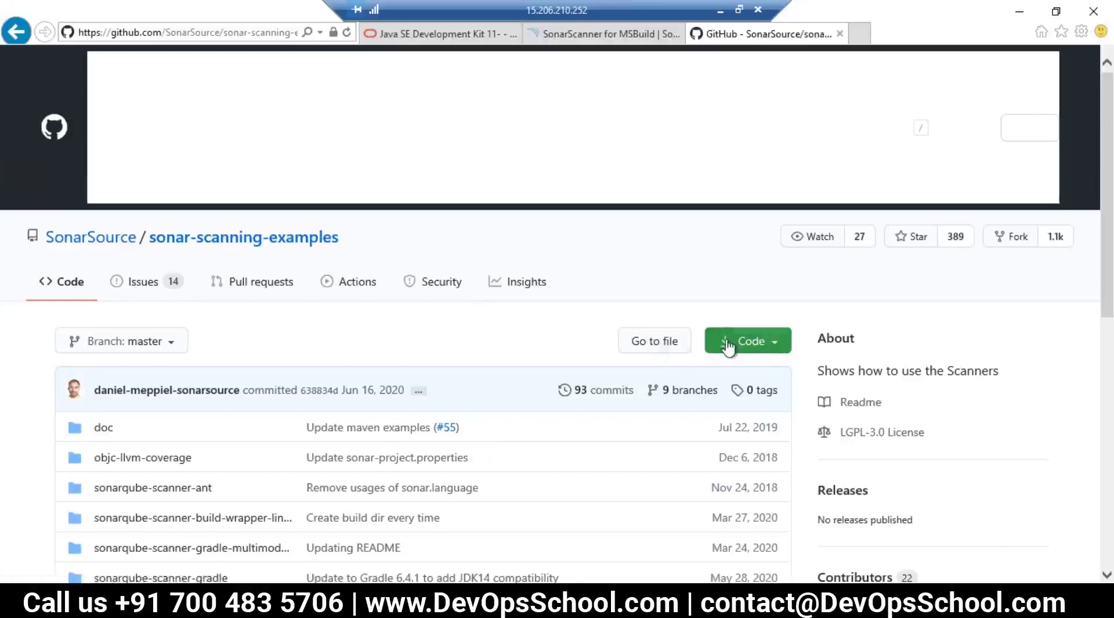
left_click(723, 11)
left_click(743, 248)
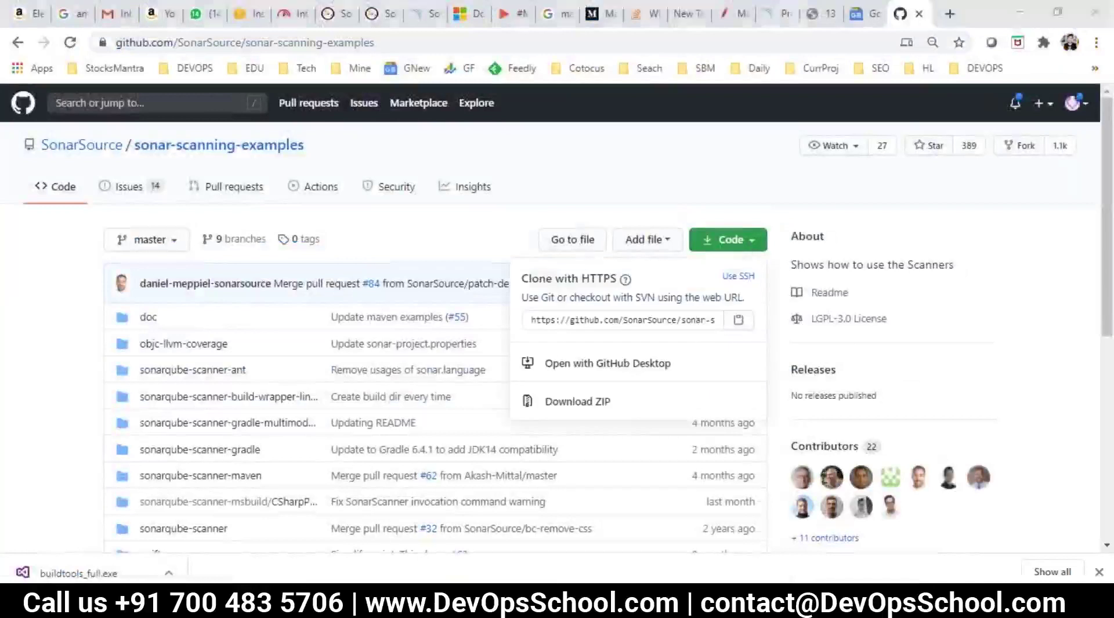
key("alt+Tab")
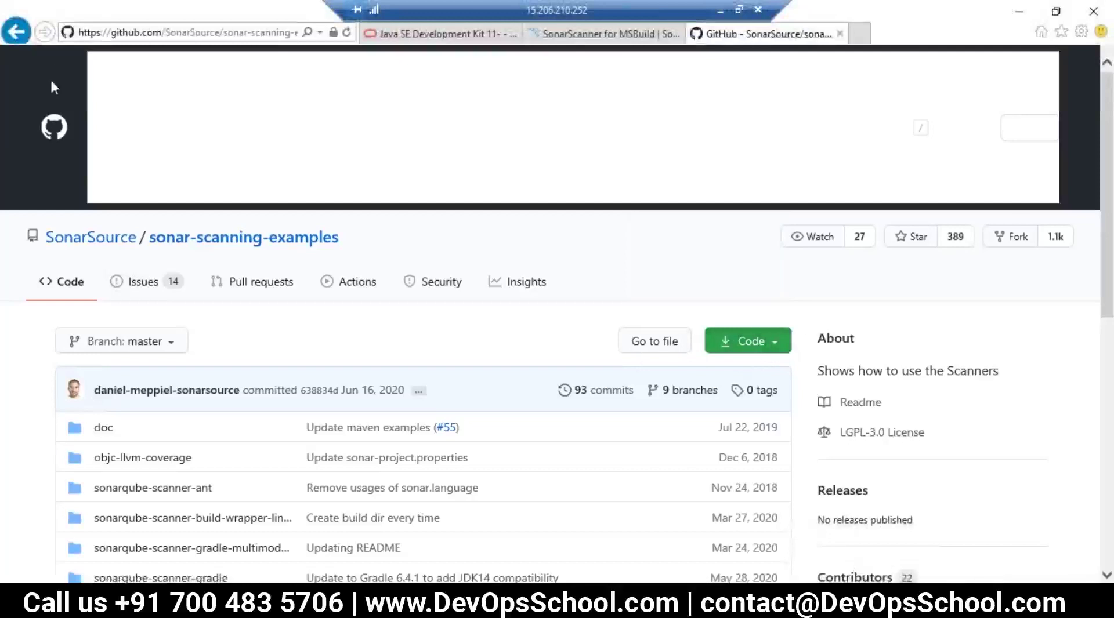
left_click(347, 33)
scroll(927, 161, "down", 8)
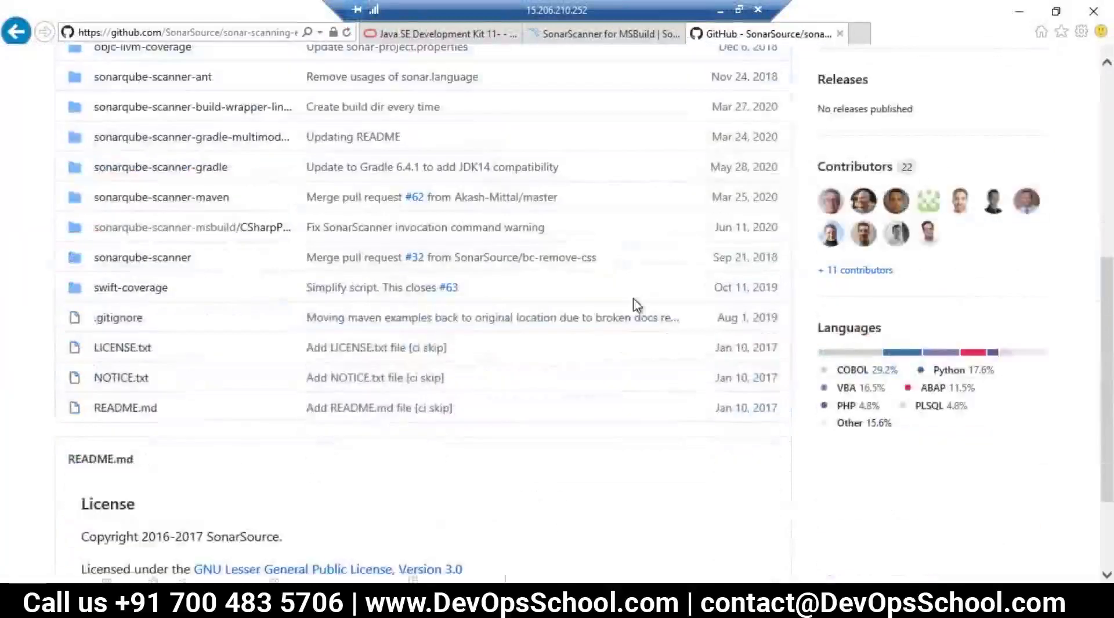
scroll(637, 302, "up", 5)
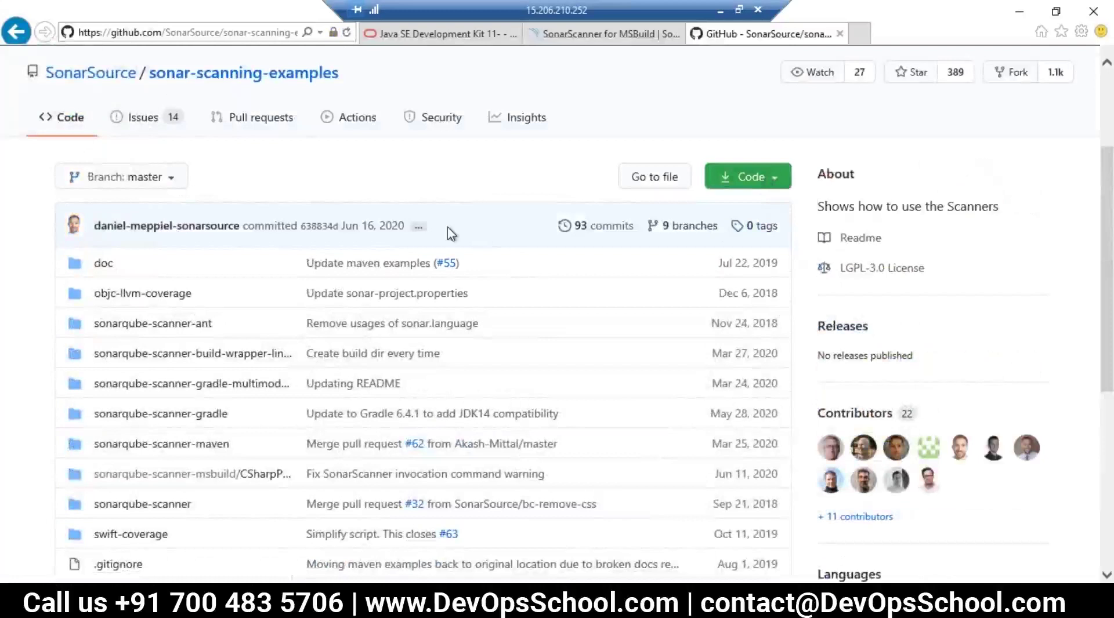
scroll(500, 348, "down", 5)
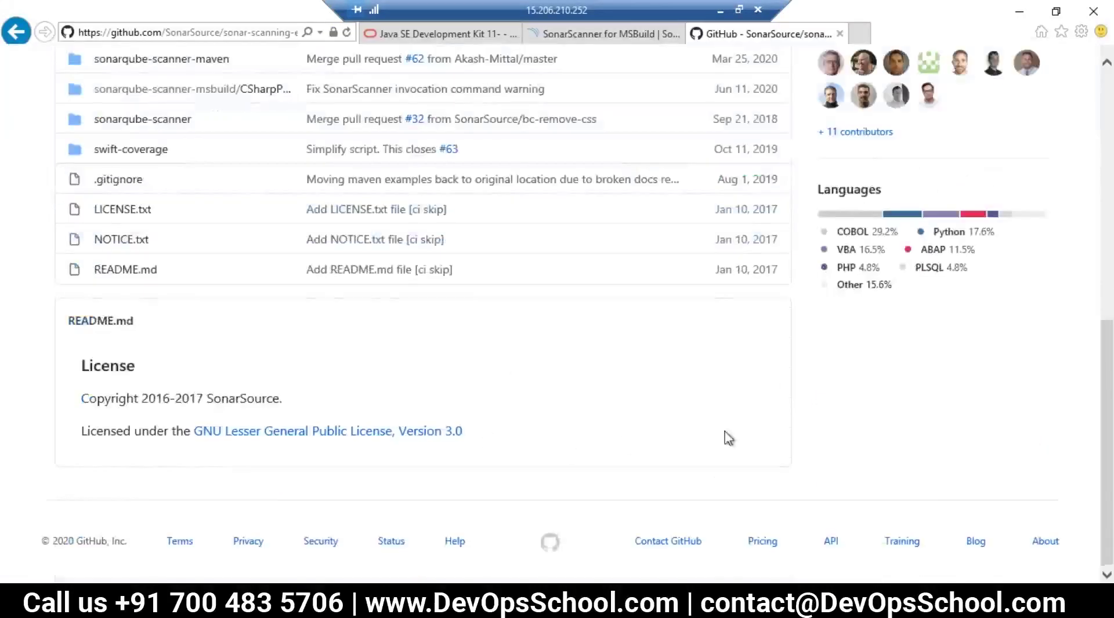
scroll(726, 441, "up", 4)
scroll(871, 422, "up", 4)
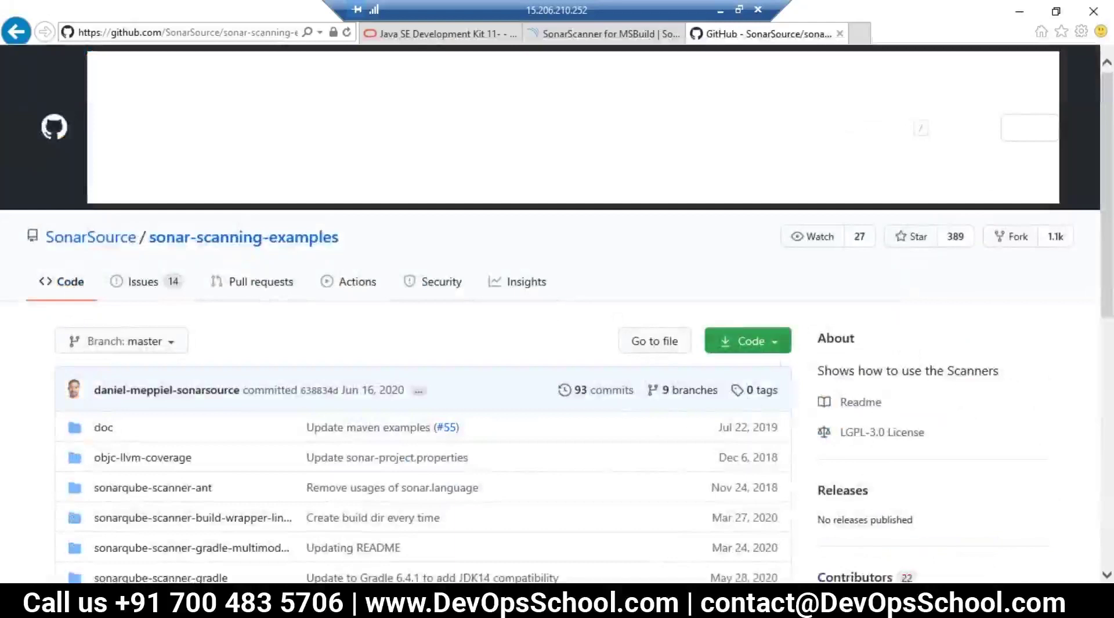
left_click(243, 238)
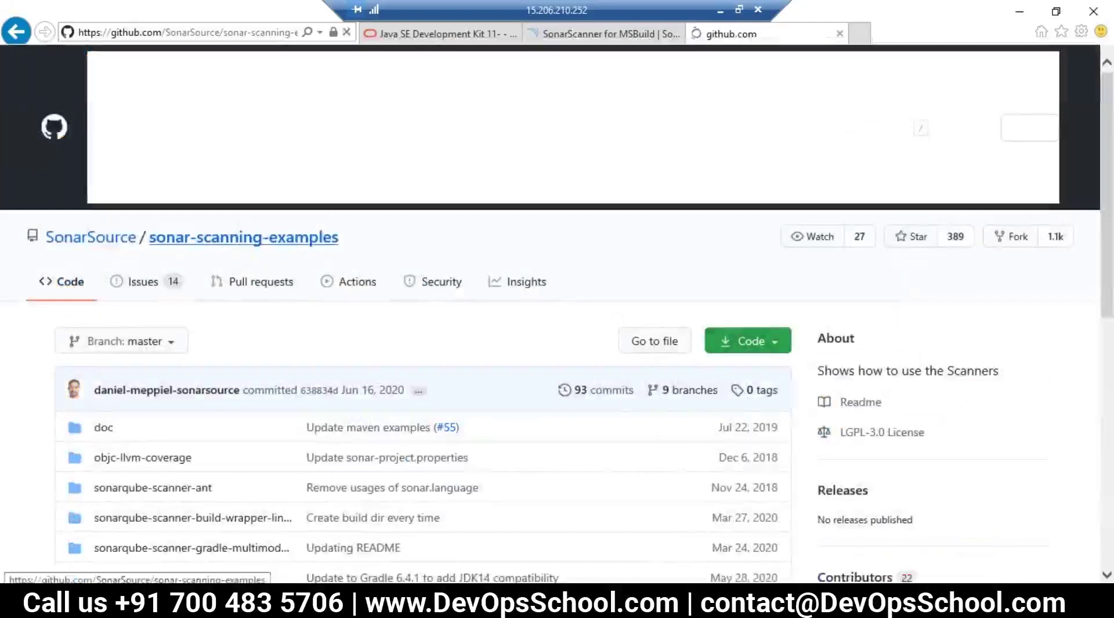
left_click(123, 240)
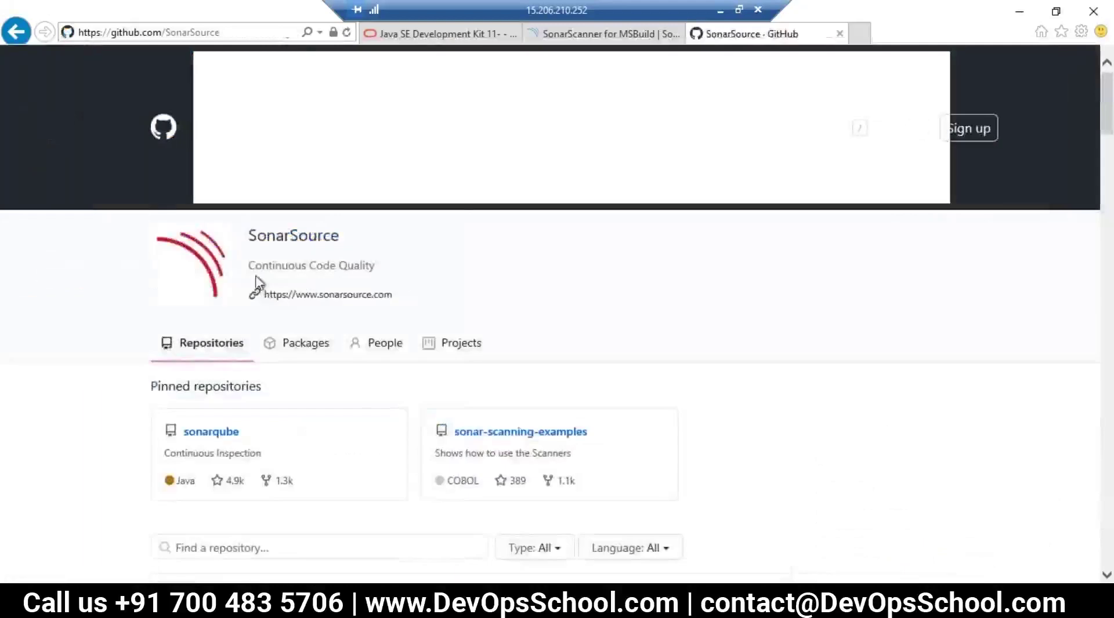
left_click(530, 433)
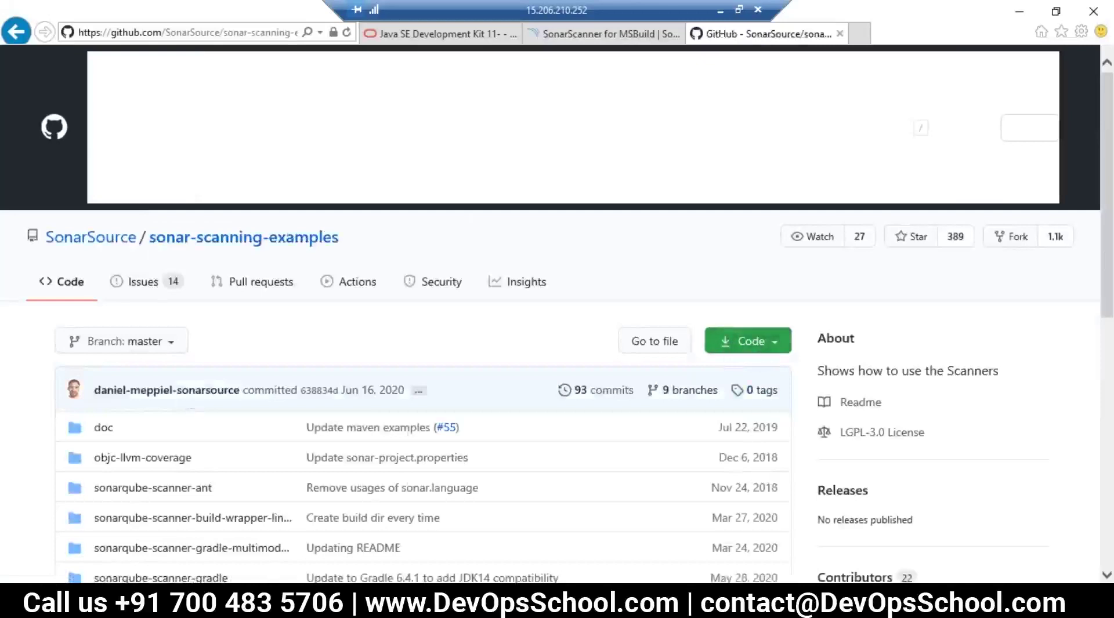
Step: Search Bing for firefox in a new Internet Explorer tab and scroll the results
left_click(860, 35)
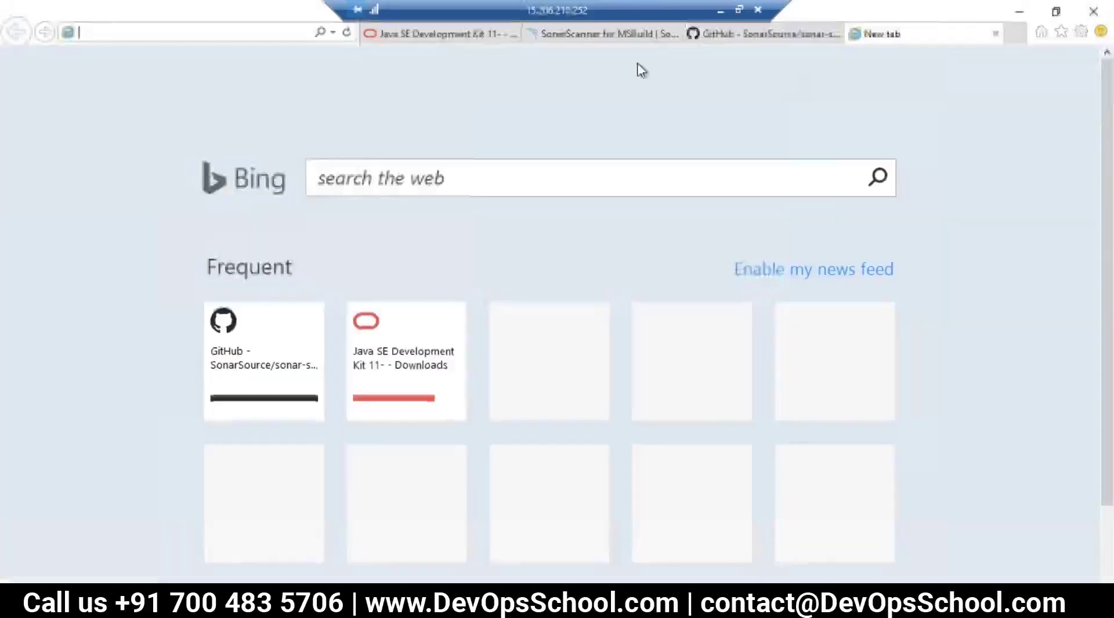
left_click(381, 178)
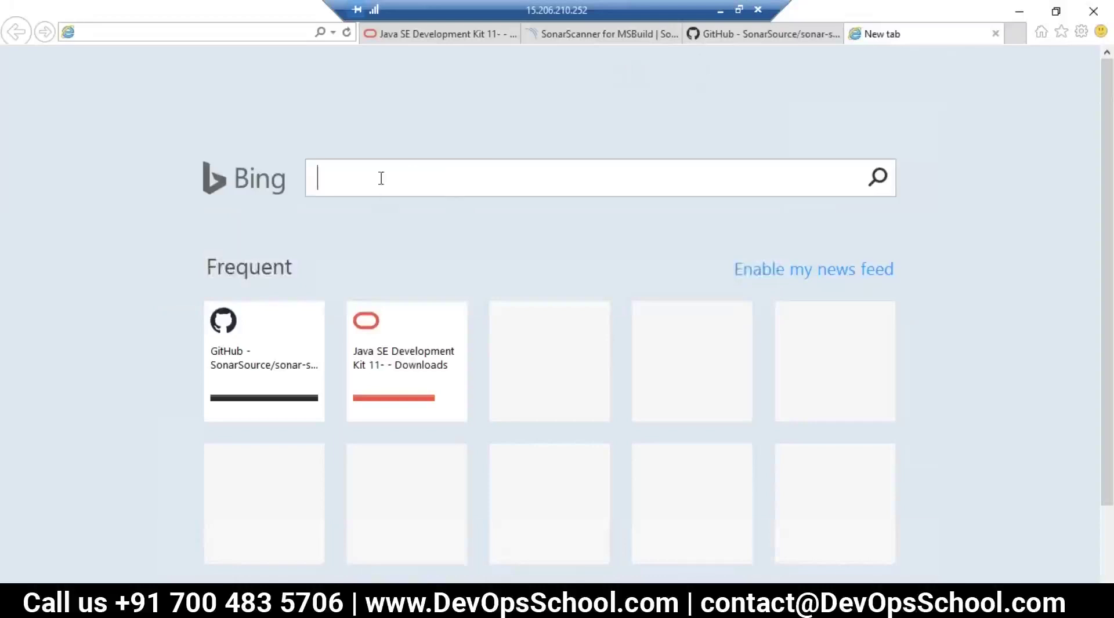
type("fi")
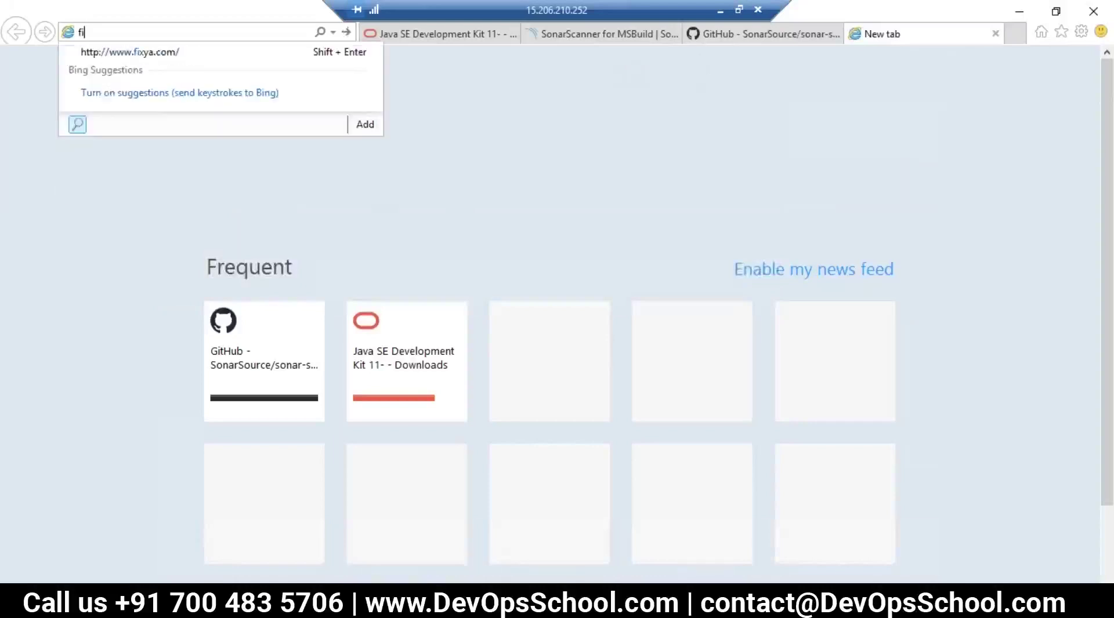
type("xrefox")
key("Return")
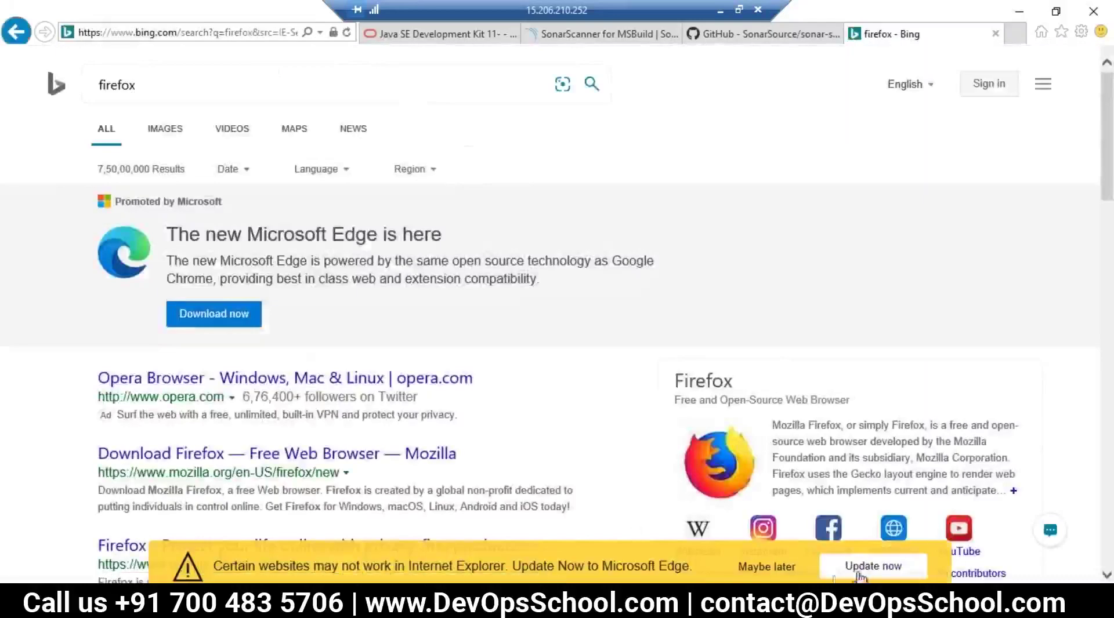
scroll(787, 567, "down", 3)
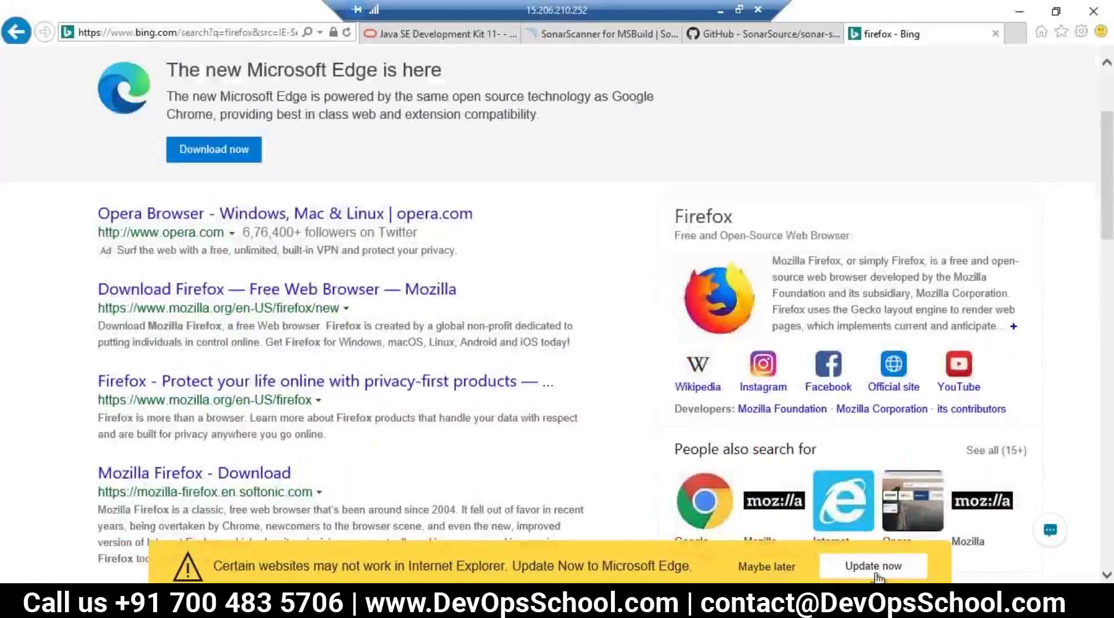
Step: Accept the offer to open Microsoft Edge, then dismiss the missing-app message
left_click(876, 573)
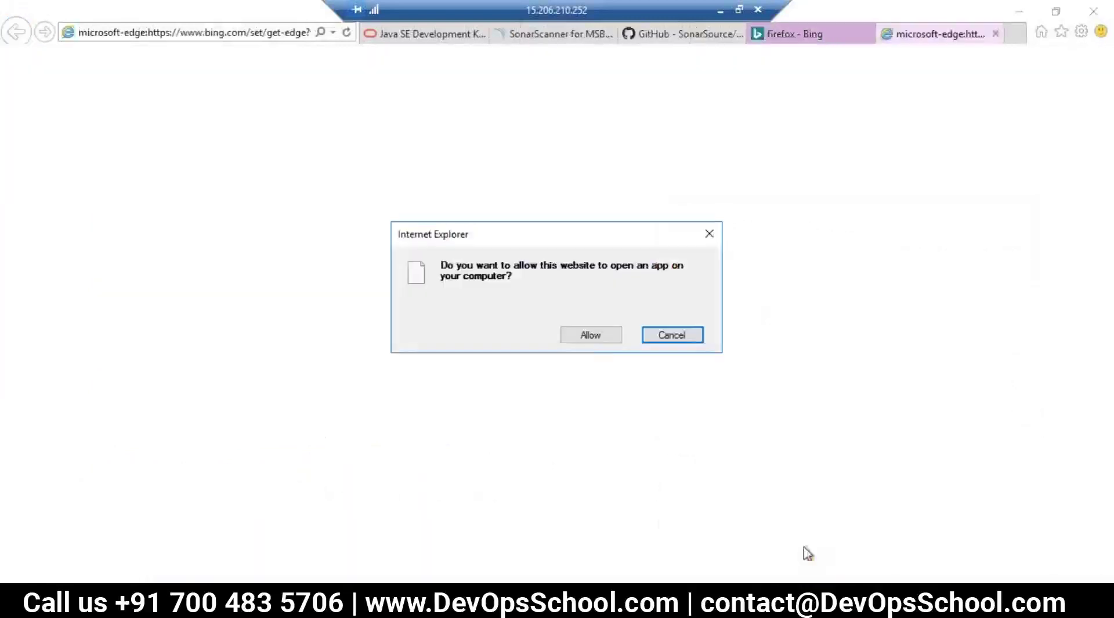
left_click(599, 341)
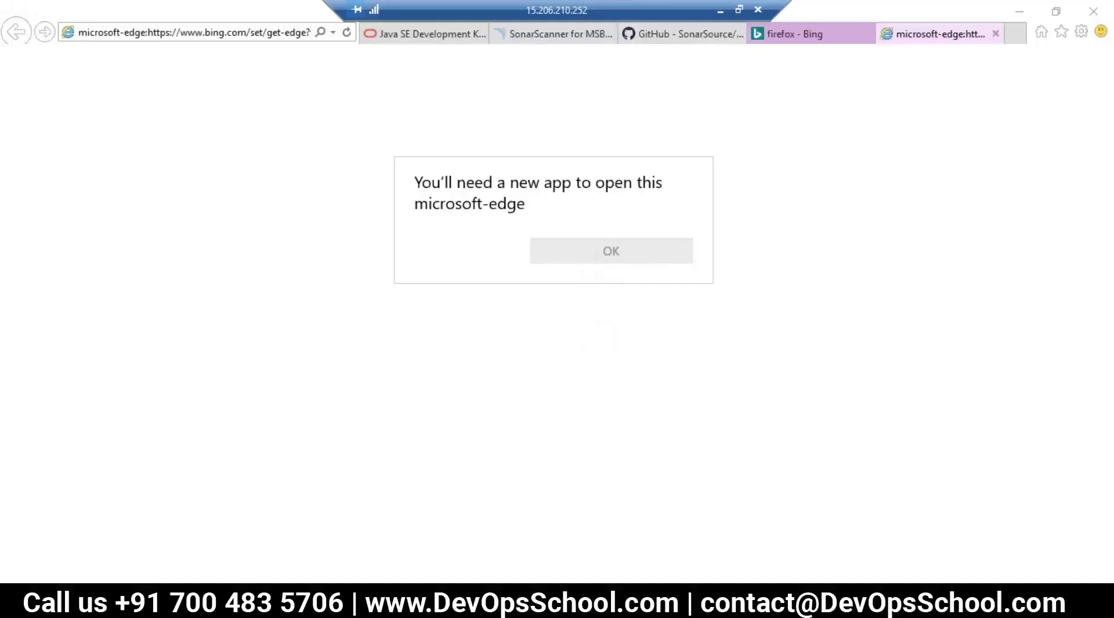
left_click(611, 250)
Step: Search the Start menu for edge, find nothing, and browse the full app list
key("super")
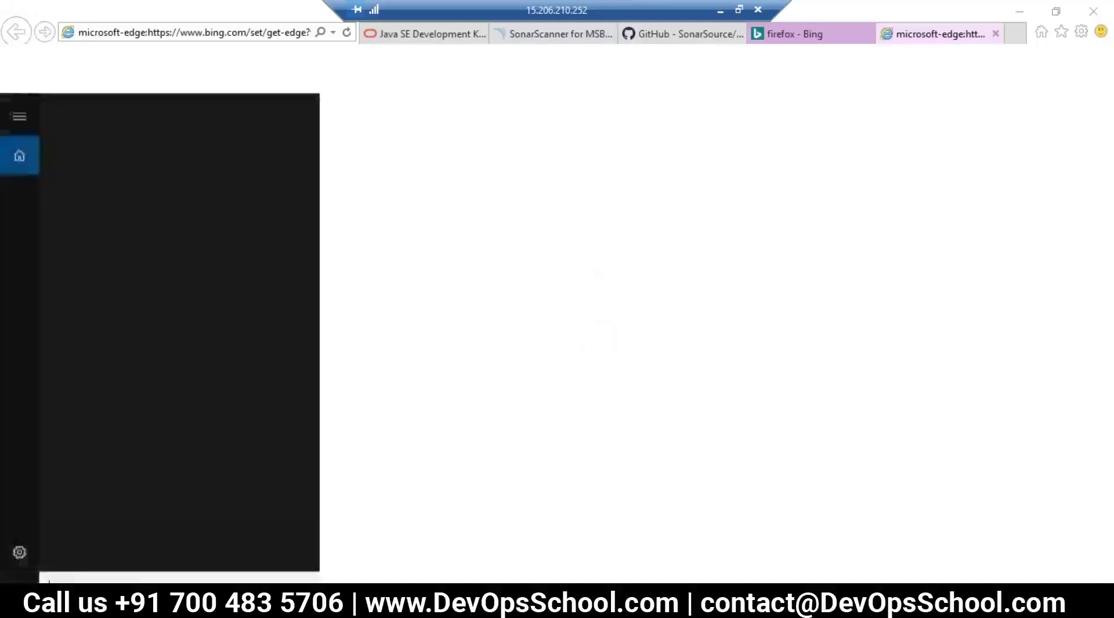
type("edge")
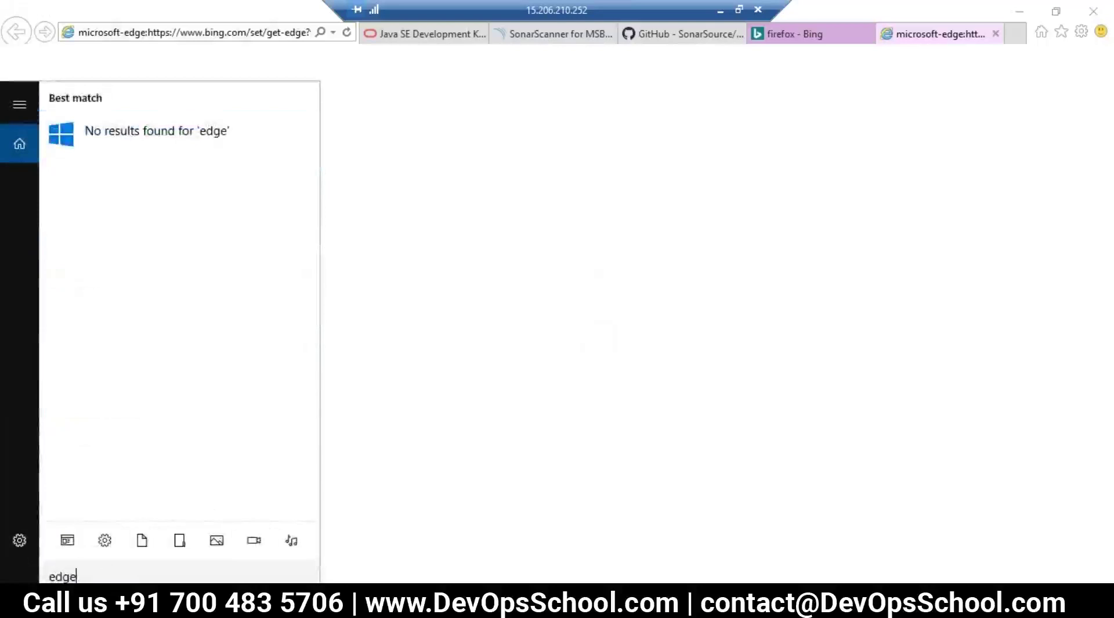
key("super")
key("super")
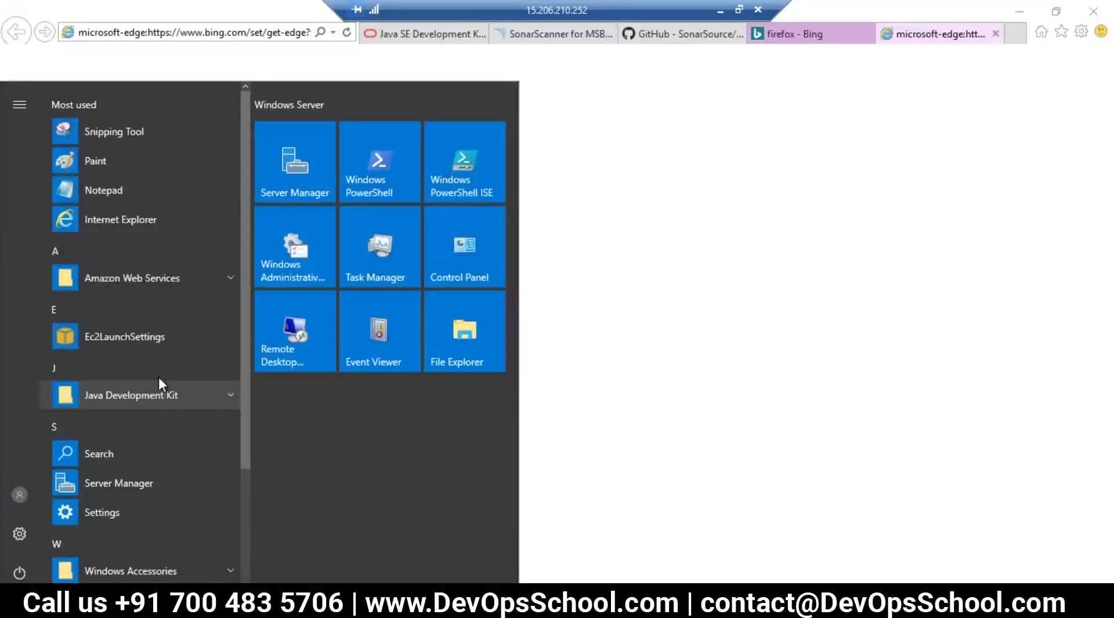
scroll(155, 580, "down", 3)
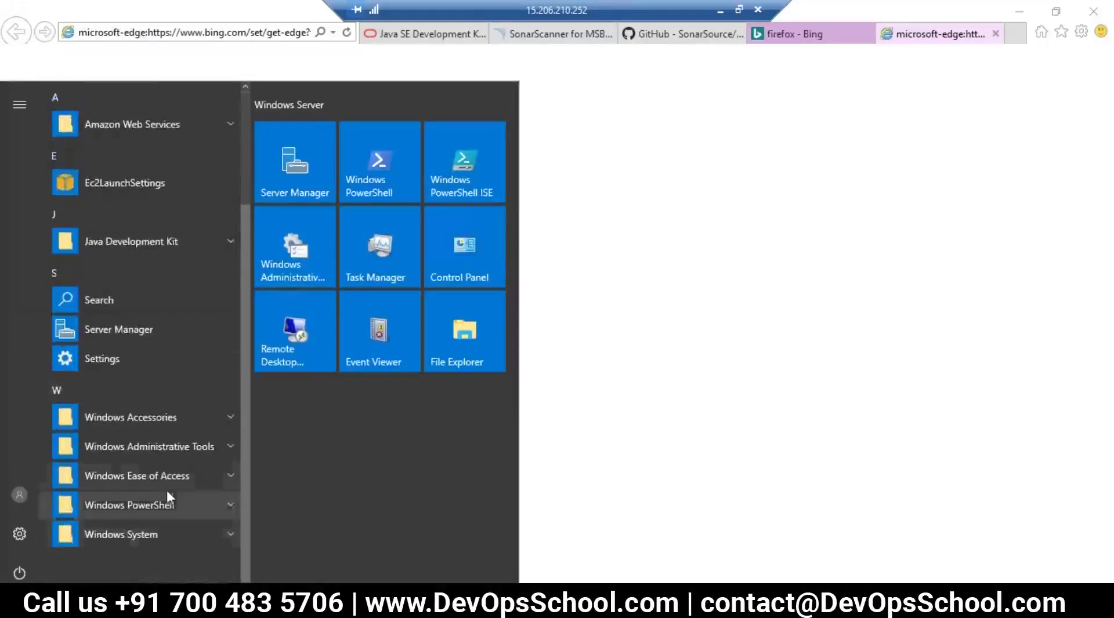
scroll(134, 533, "up", 3)
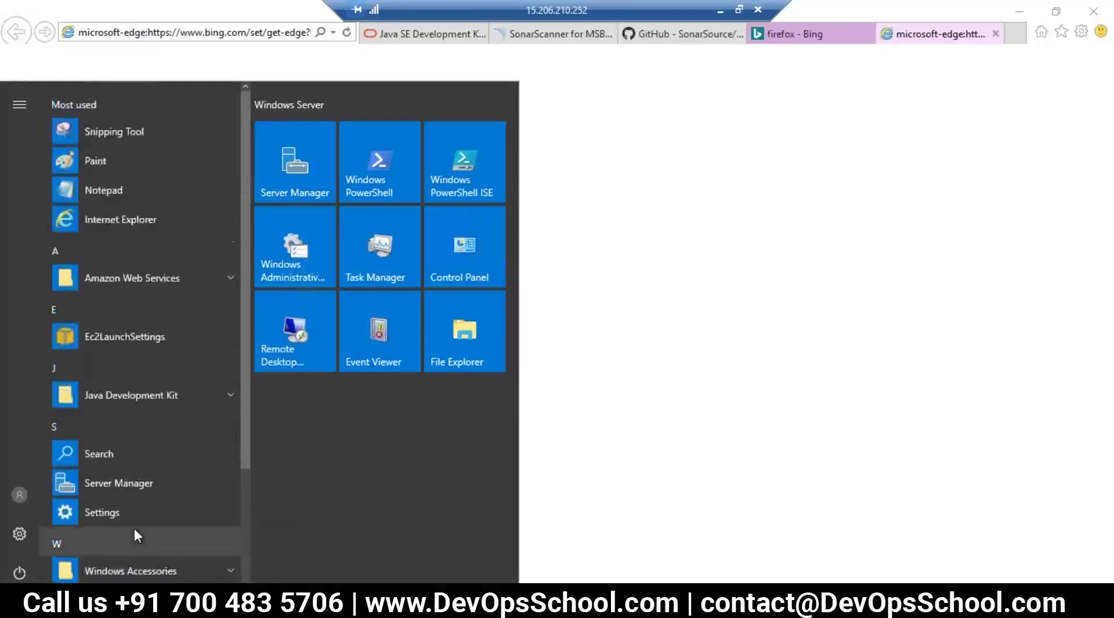
scroll(63, 571, "down", 3)
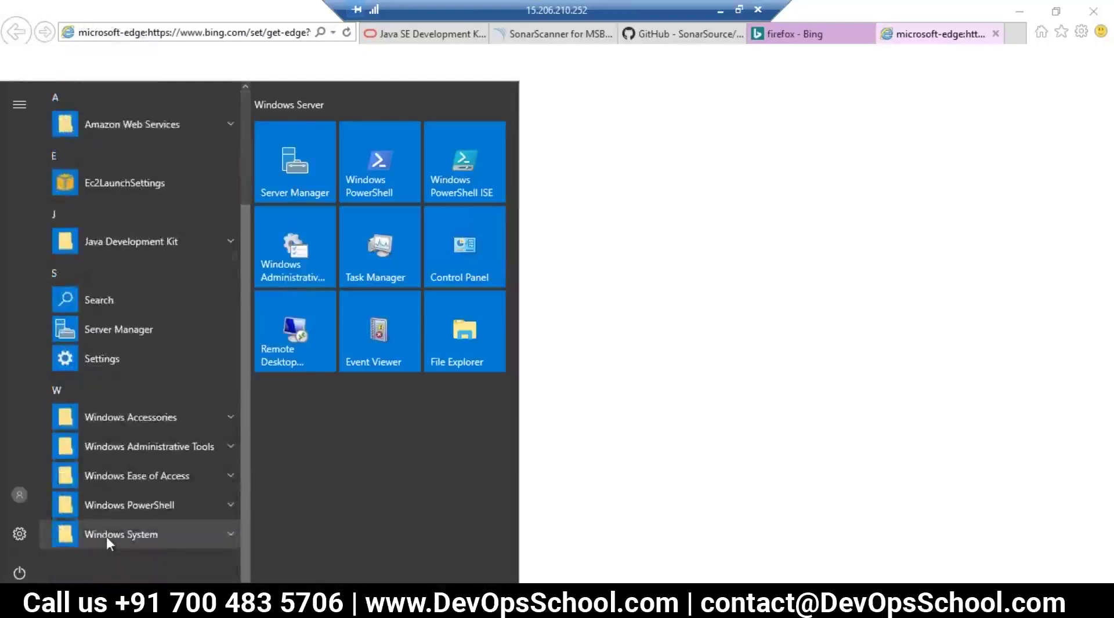
Step: Download and save the Firefox installer from Mozilla's Download Firefox page
mouse_move(145, 604)
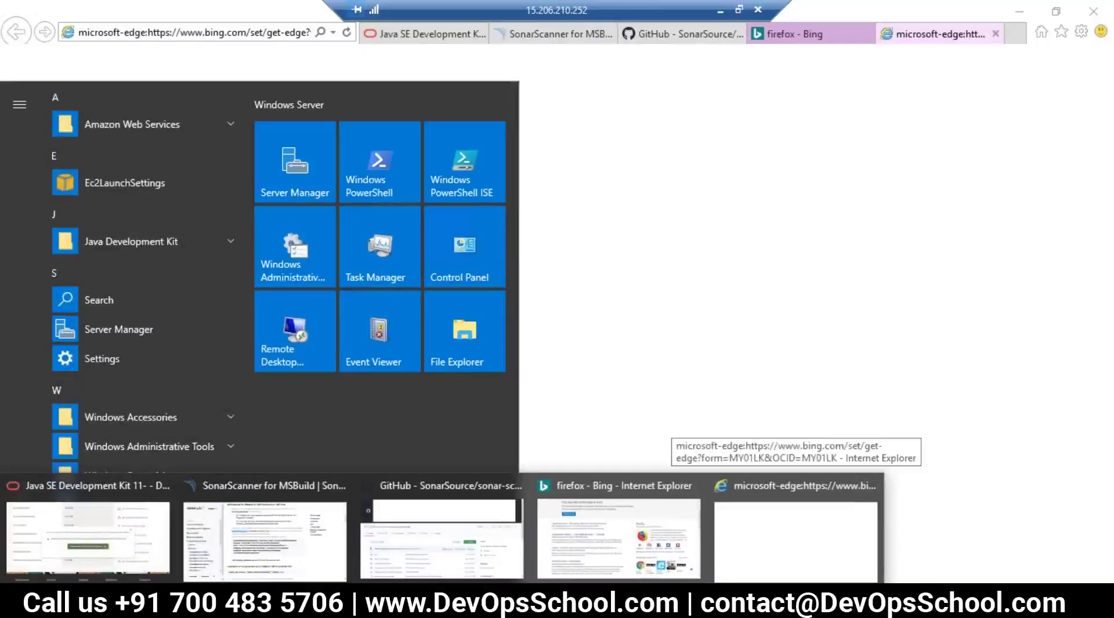
left_click(581, 493)
left_click(192, 289)
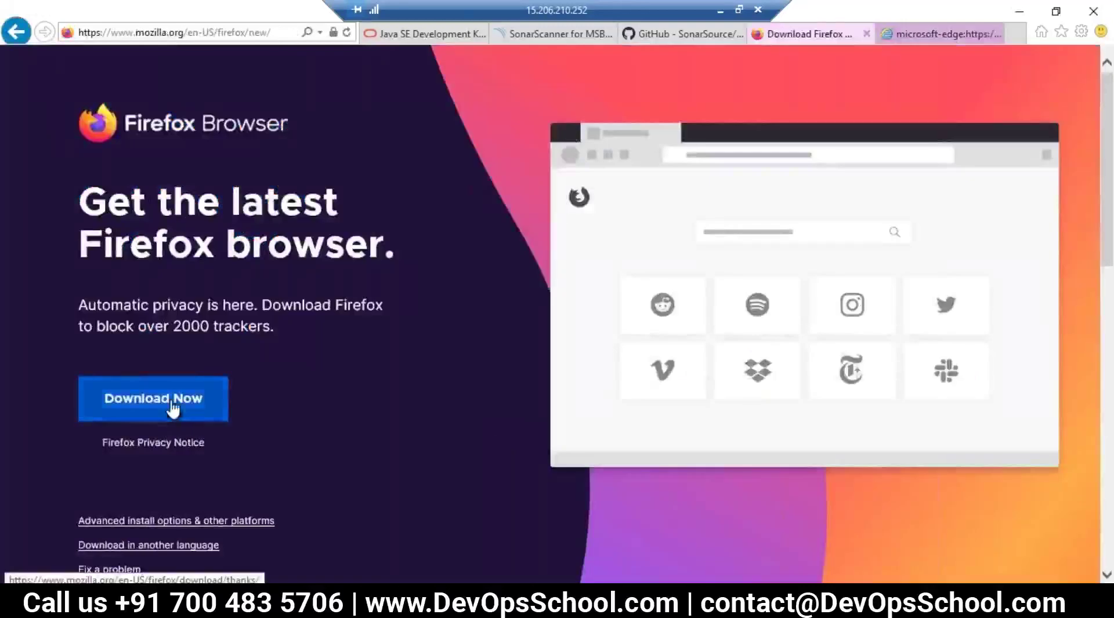
left_click(165, 405)
scroll(633, 394, "down", 7)
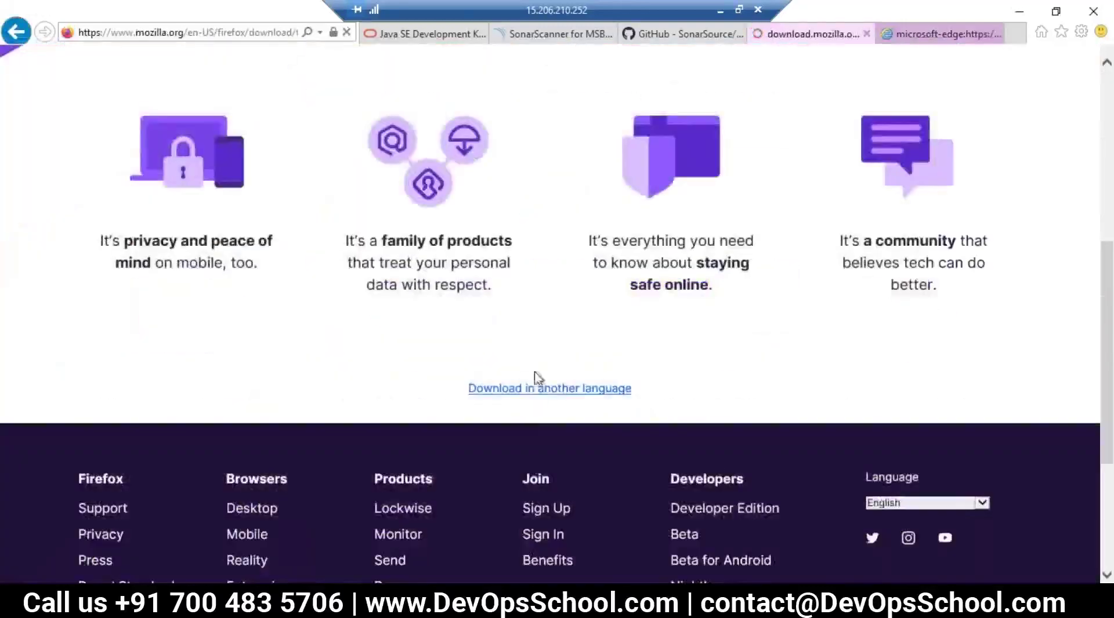
left_click(815, 574)
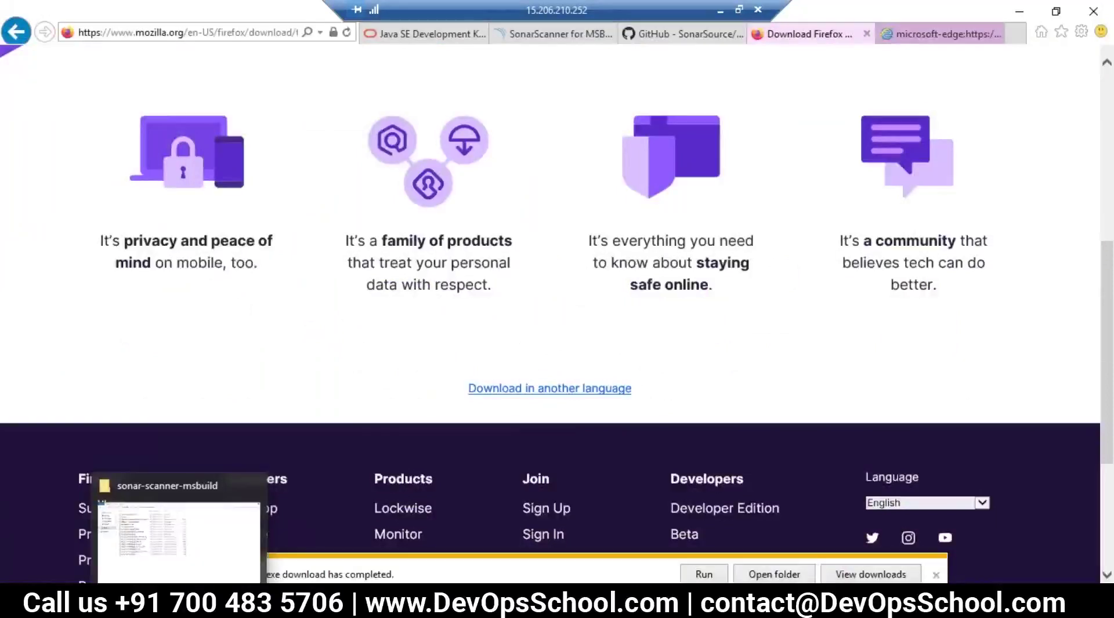
Step: Minimize the sonar-scanner-msbuild folder and Internet Explorer windows and dismiss the .NET installation notice
left_click(206, 537)
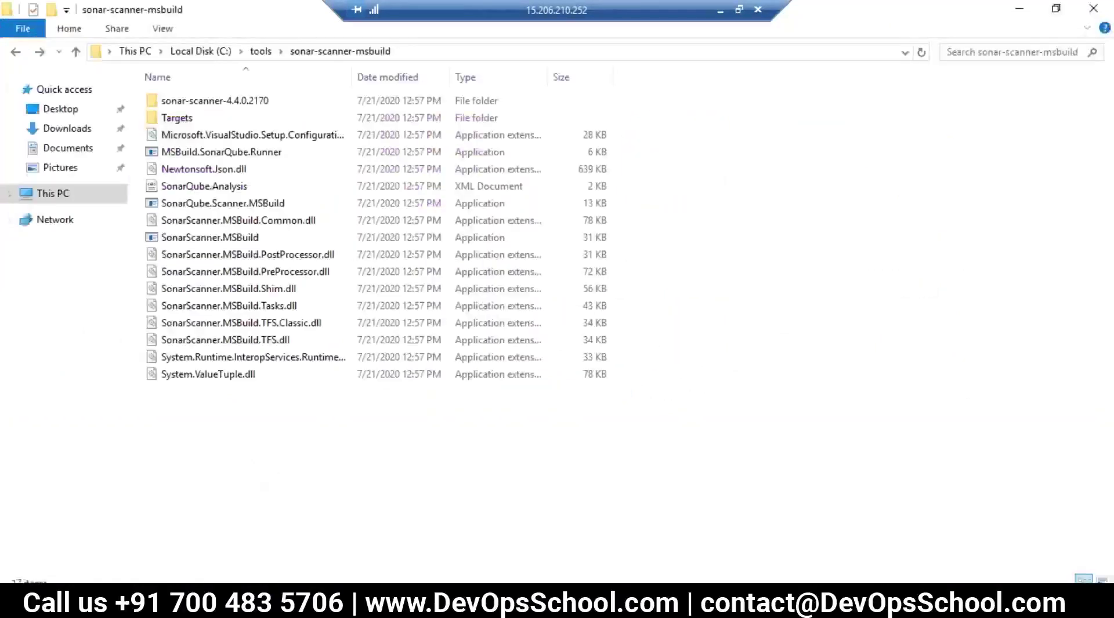
left_click(1018, 11)
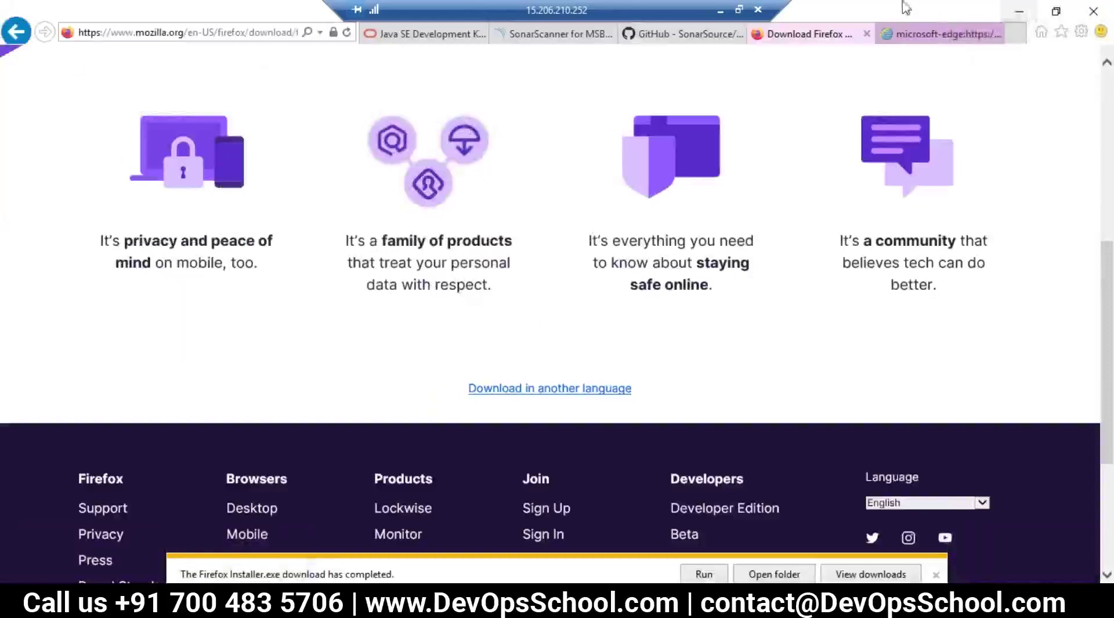
left_click(1015, 12)
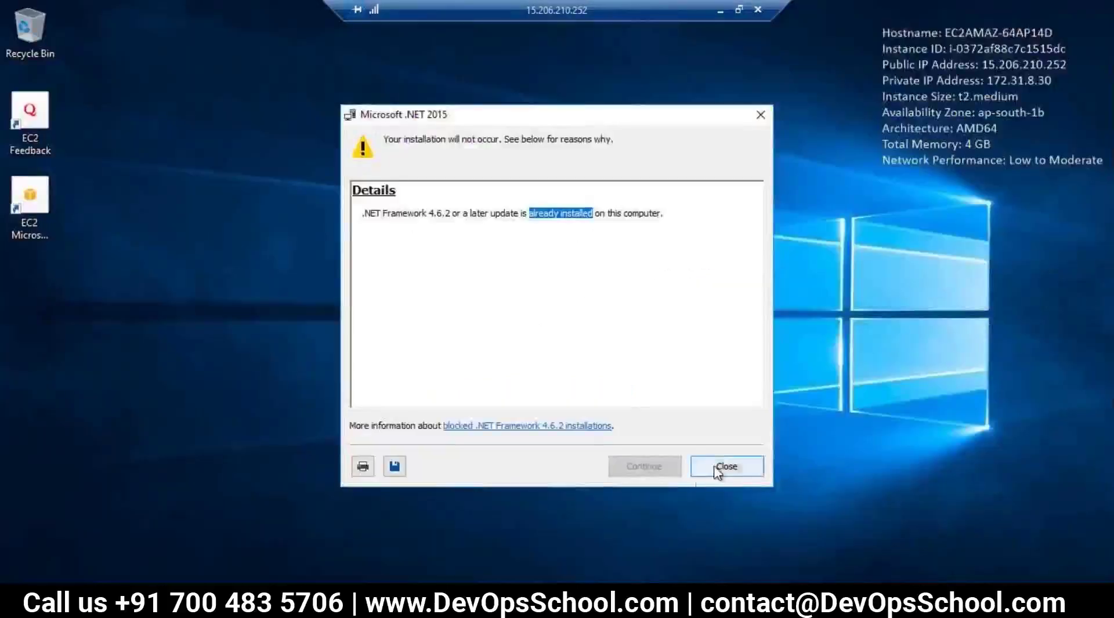
left_click(722, 467)
Step: Run Firefox Installer from the Downloads folder in File Explorer
key("super")
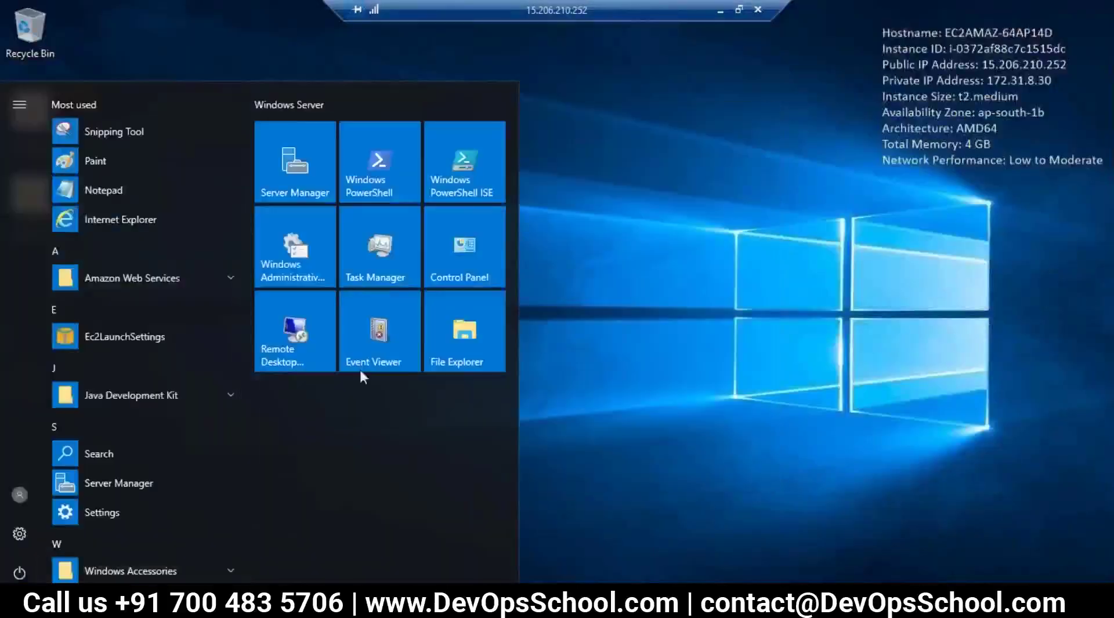
left_click(466, 335)
left_click(165, 198)
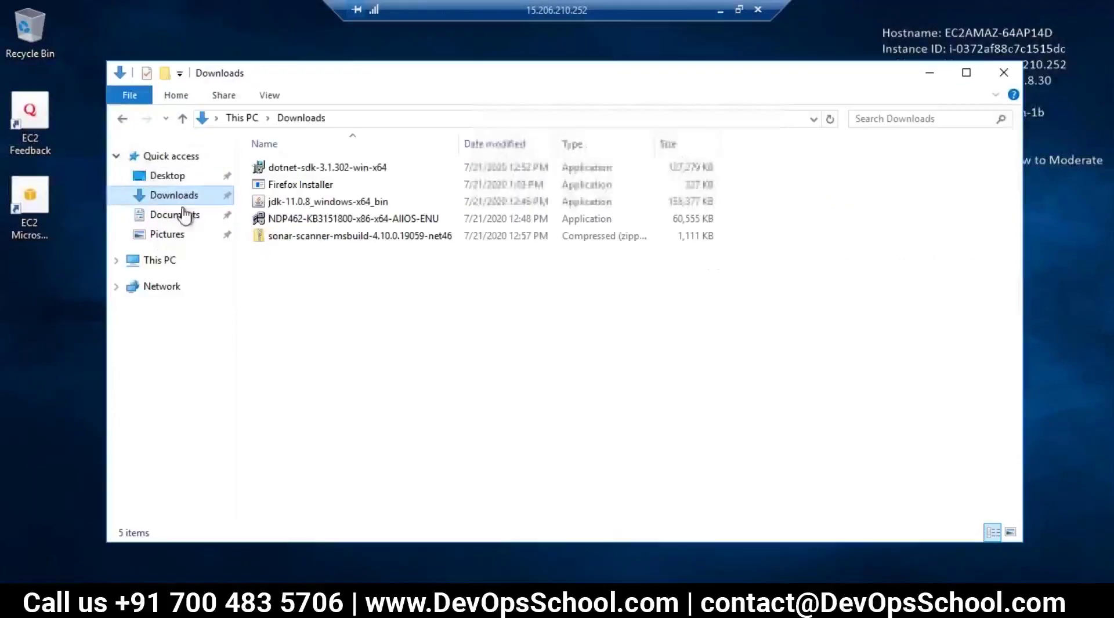
left_click(290, 188)
double_click(290, 192)
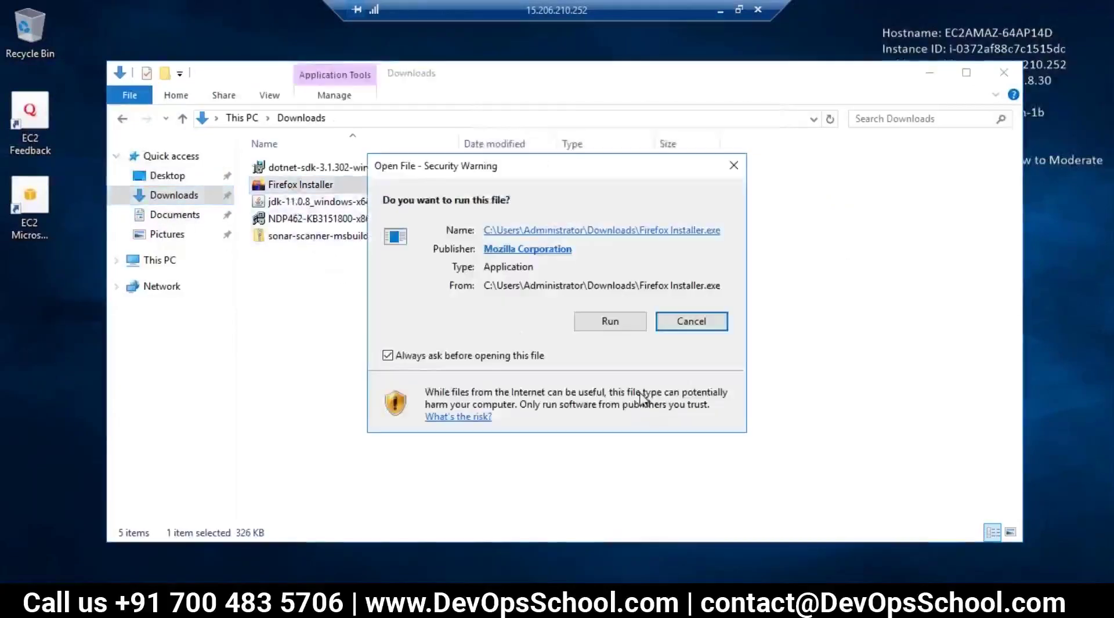
left_click(629, 318)
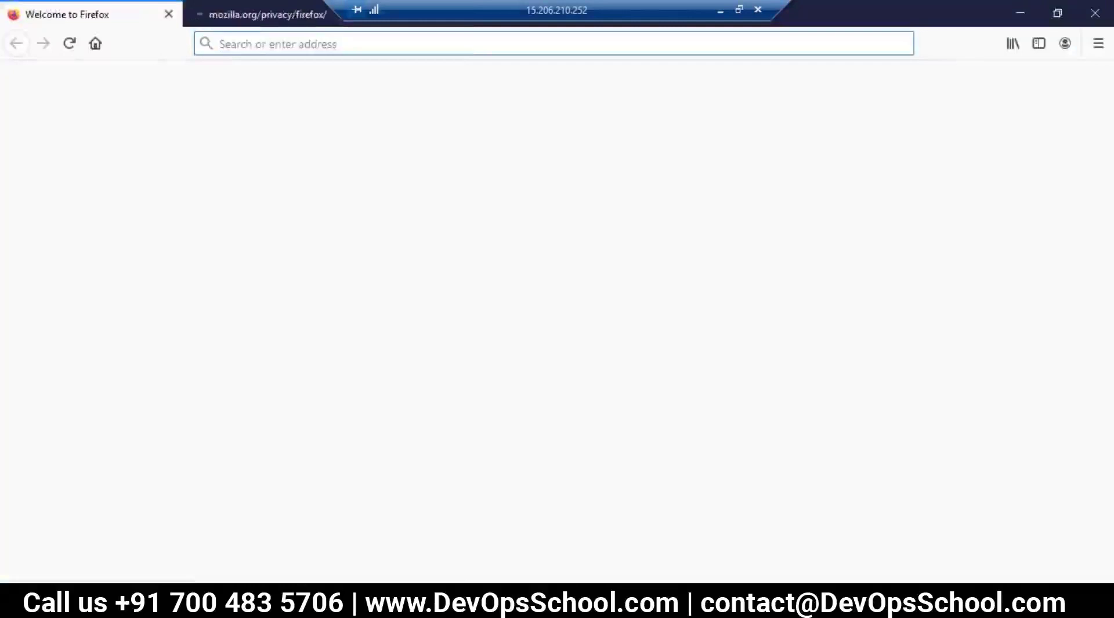
Step: Save sonar-scanning-examples-master.zip from the GitHub repo via Firefox, then show the Downloads folder
type("https://github.com/SonarSource/sonar-scanning-examples")
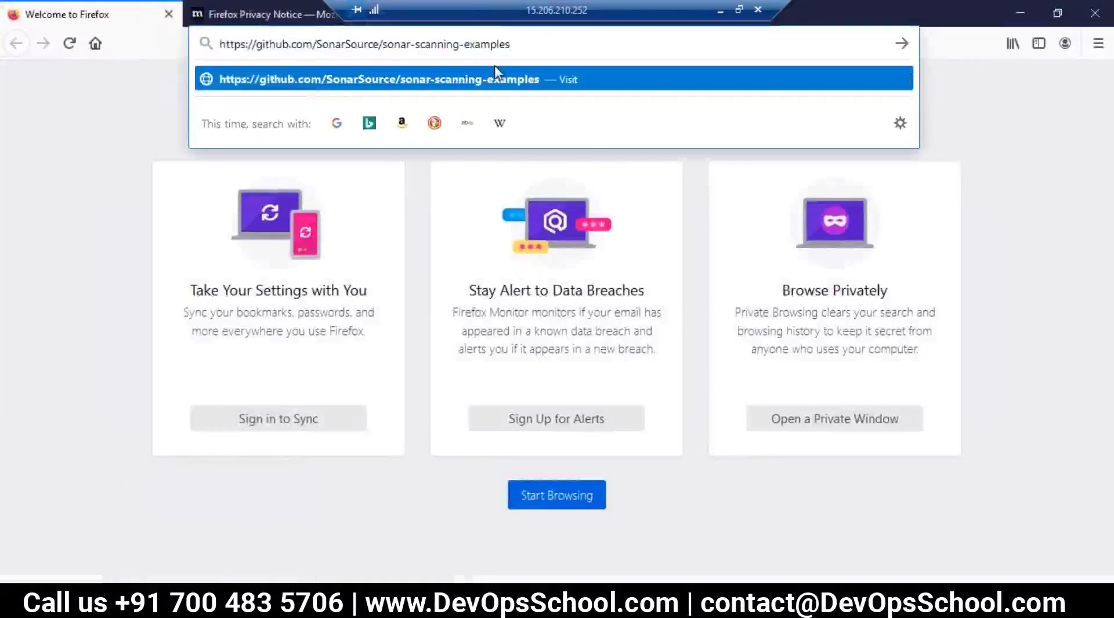
key("Return")
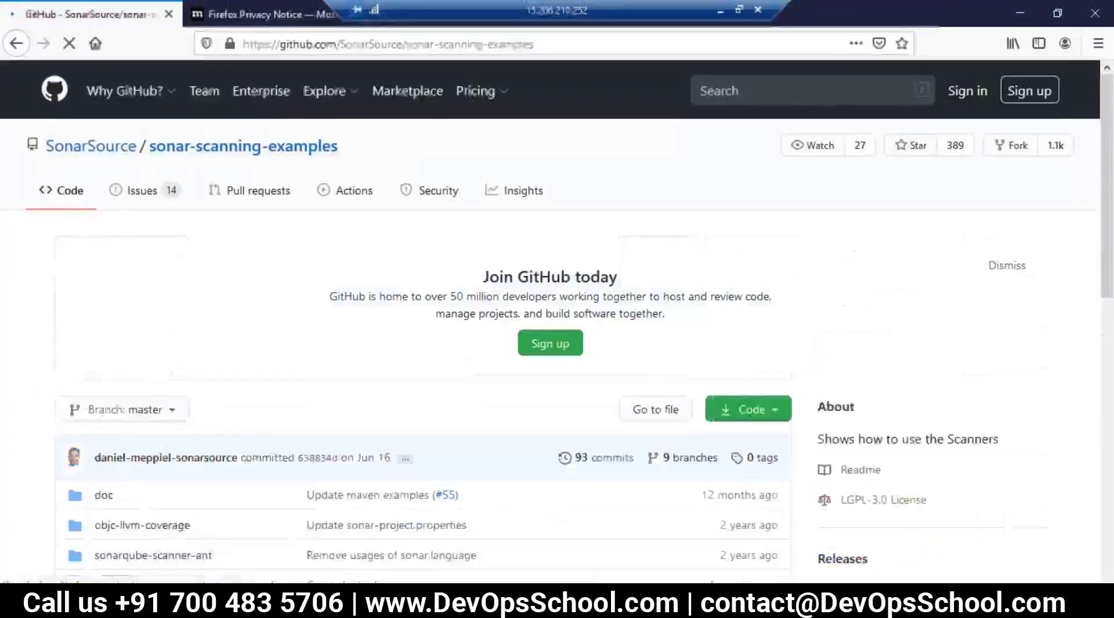
scroll(748, 348, "down", 3)
left_click(749, 243)
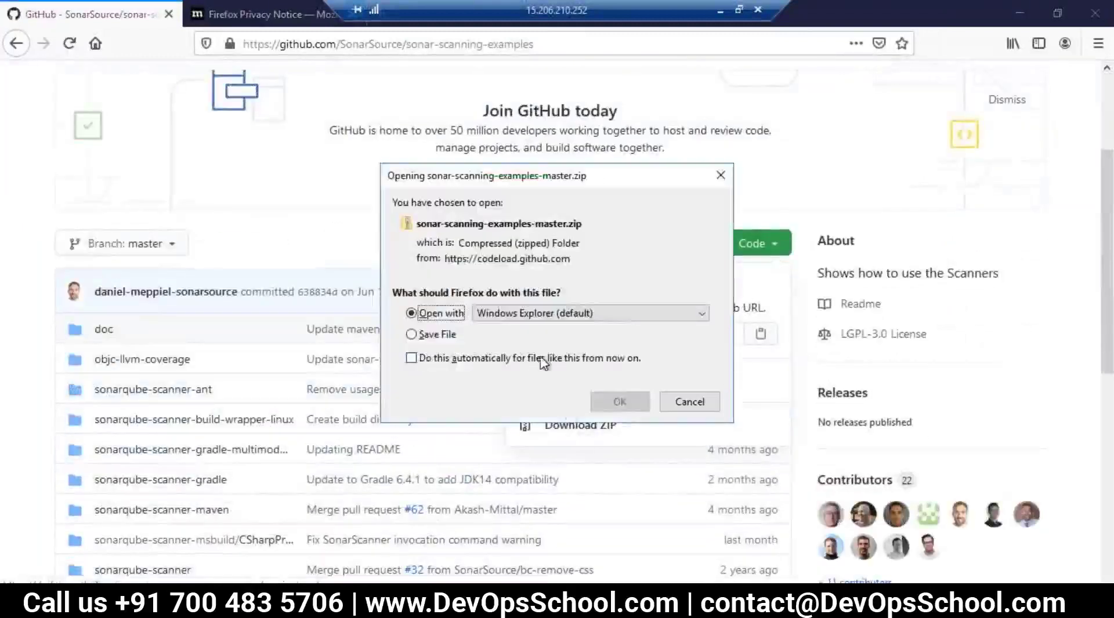
left_click(458, 336)
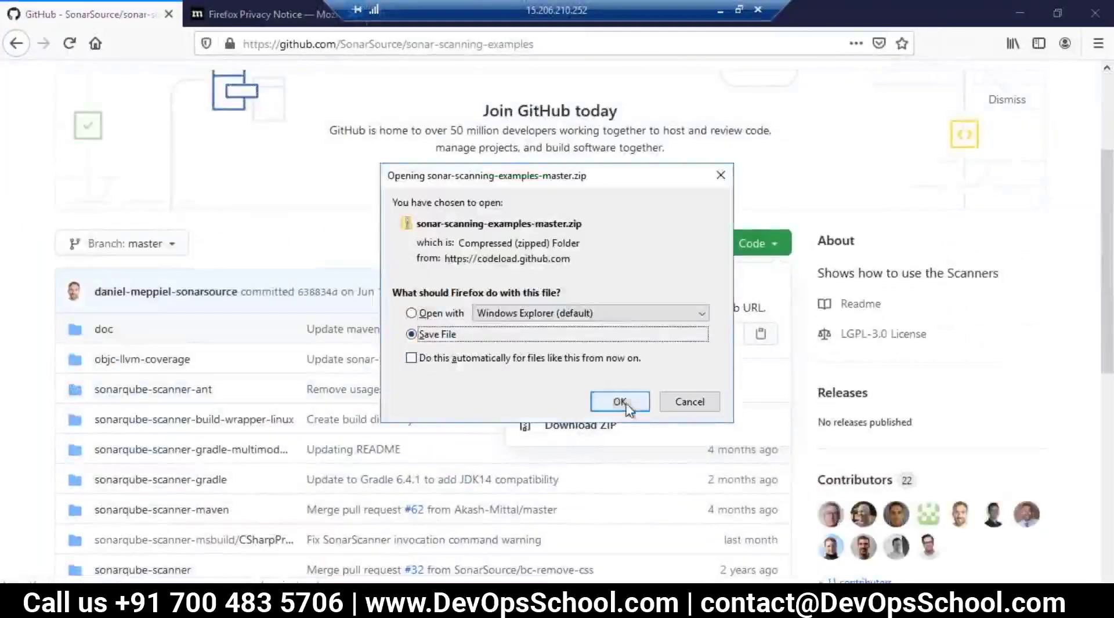
left_click(620, 401)
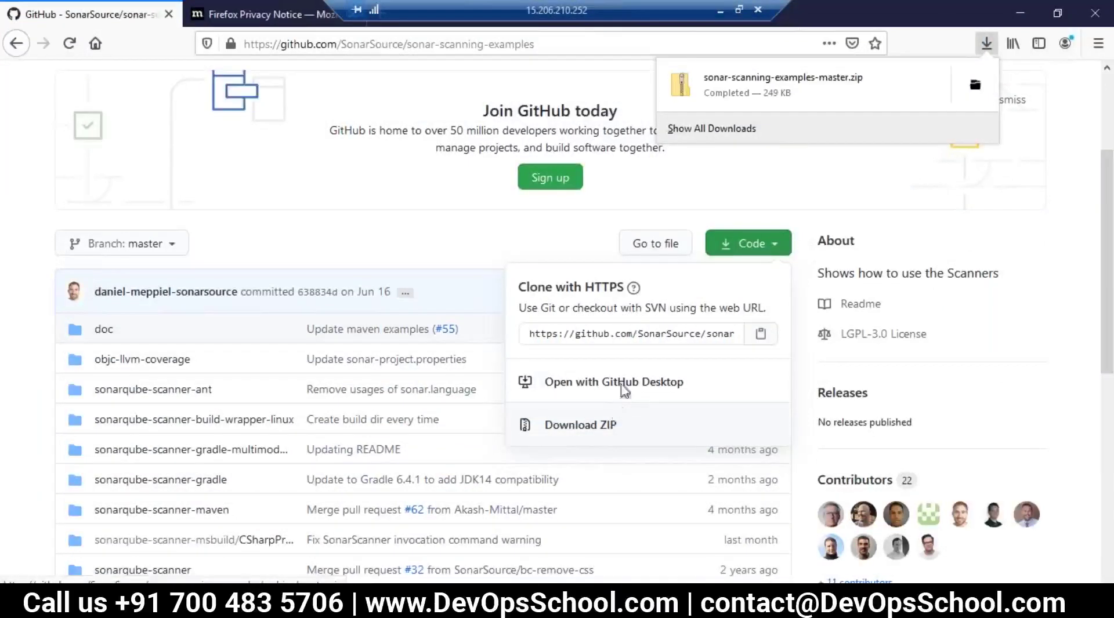
left_click(177, 608)
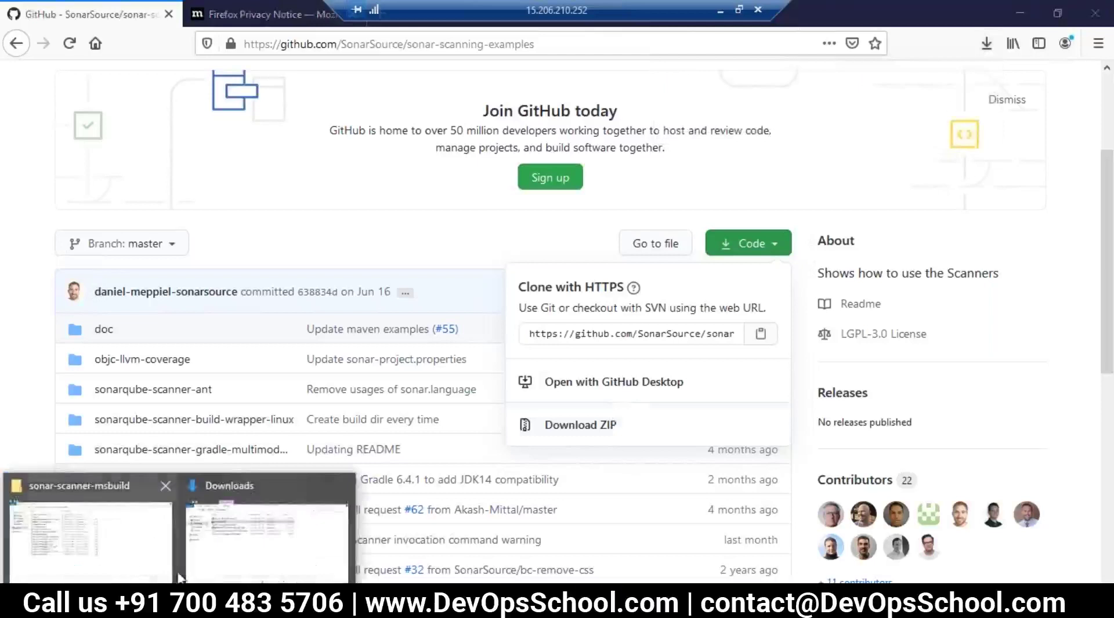
left_click(266, 542)
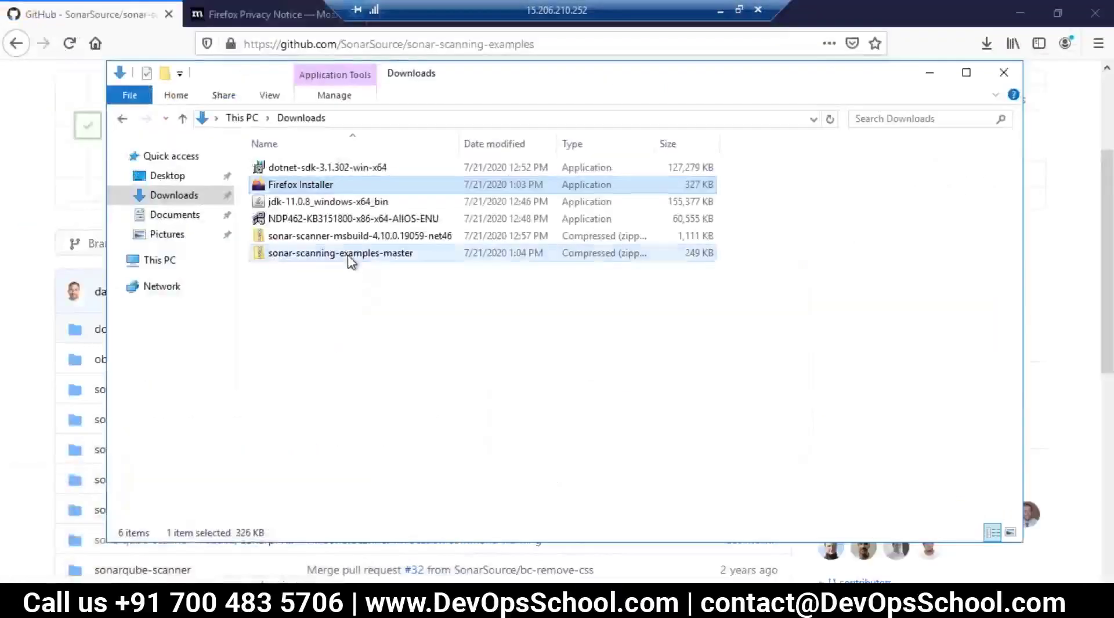
Step: Extract sonar-scanning-examples-master.zip and paste the extracted folder onto the C: drive
right_click(348, 256)
left_click(397, 310)
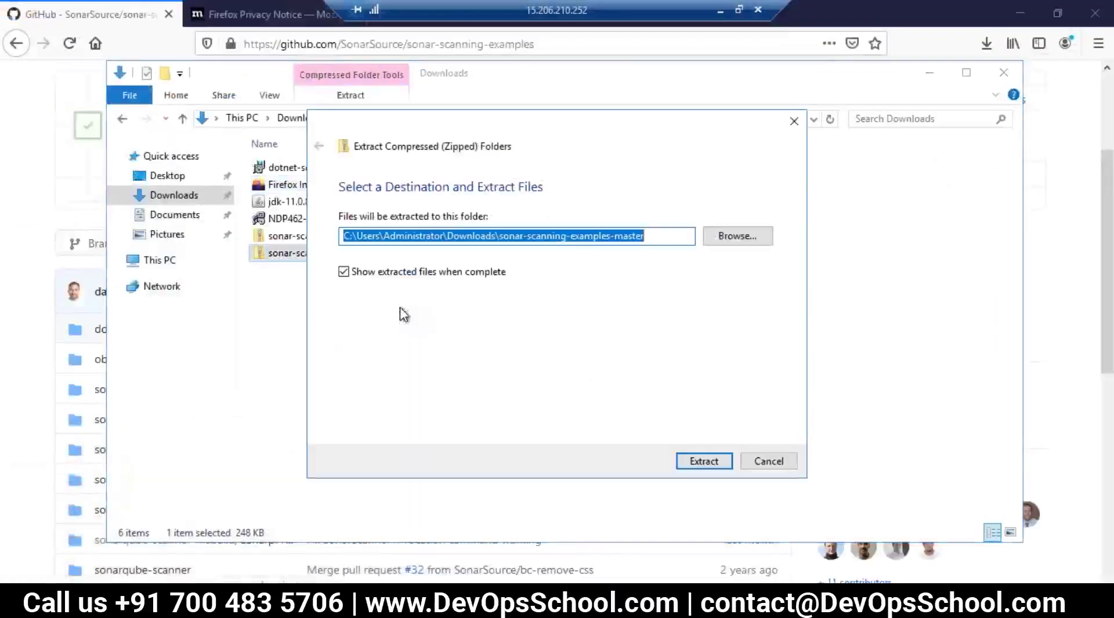
left_click(699, 461)
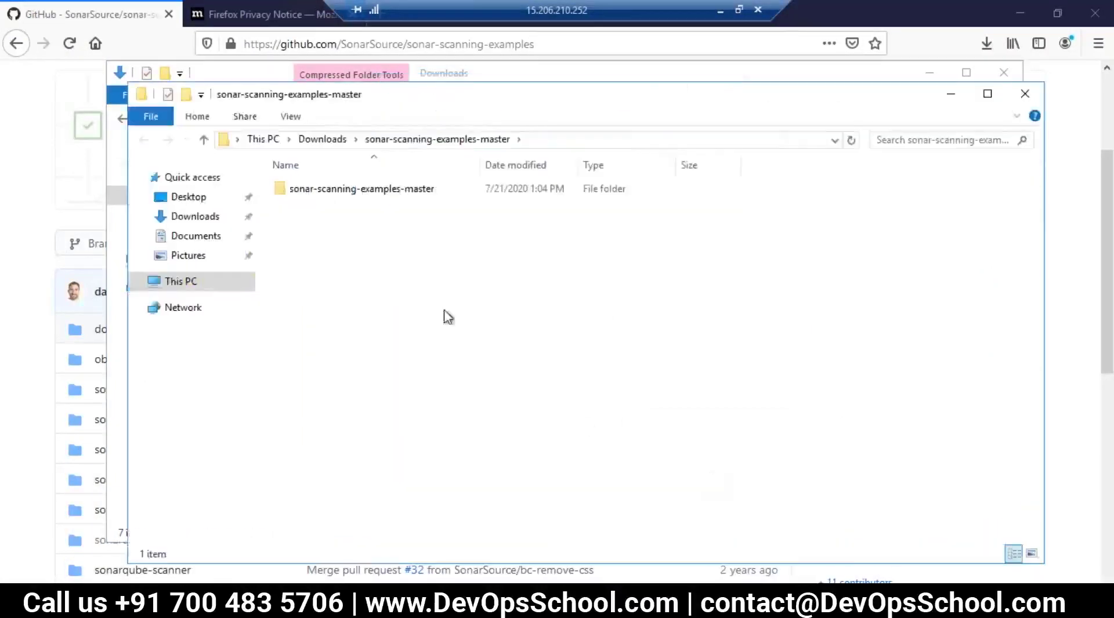
left_click(340, 189)
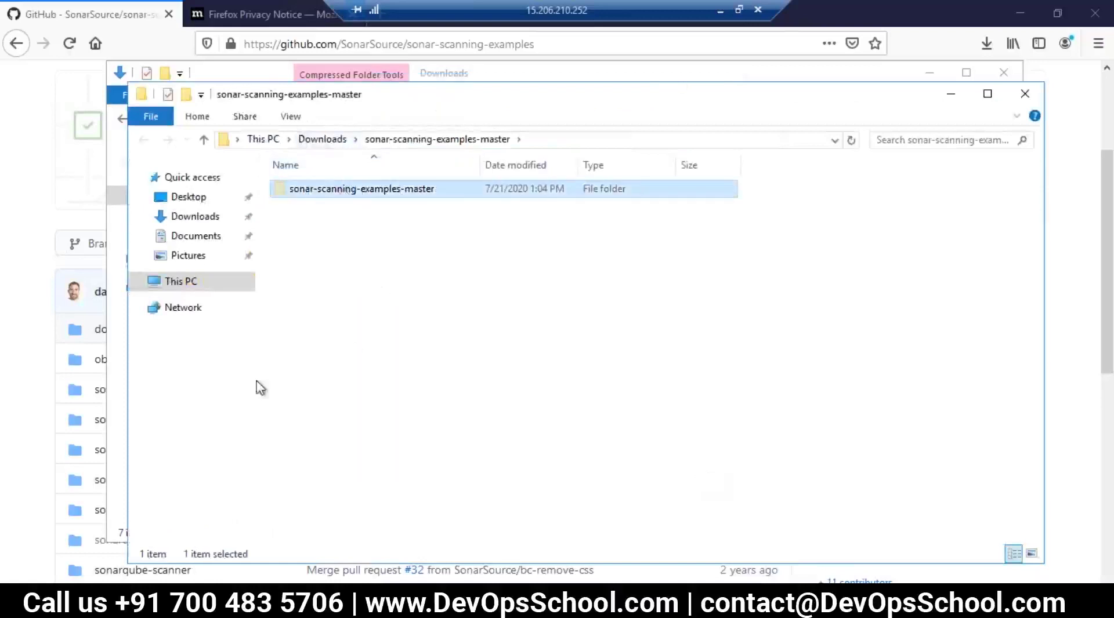
left_click(138, 282)
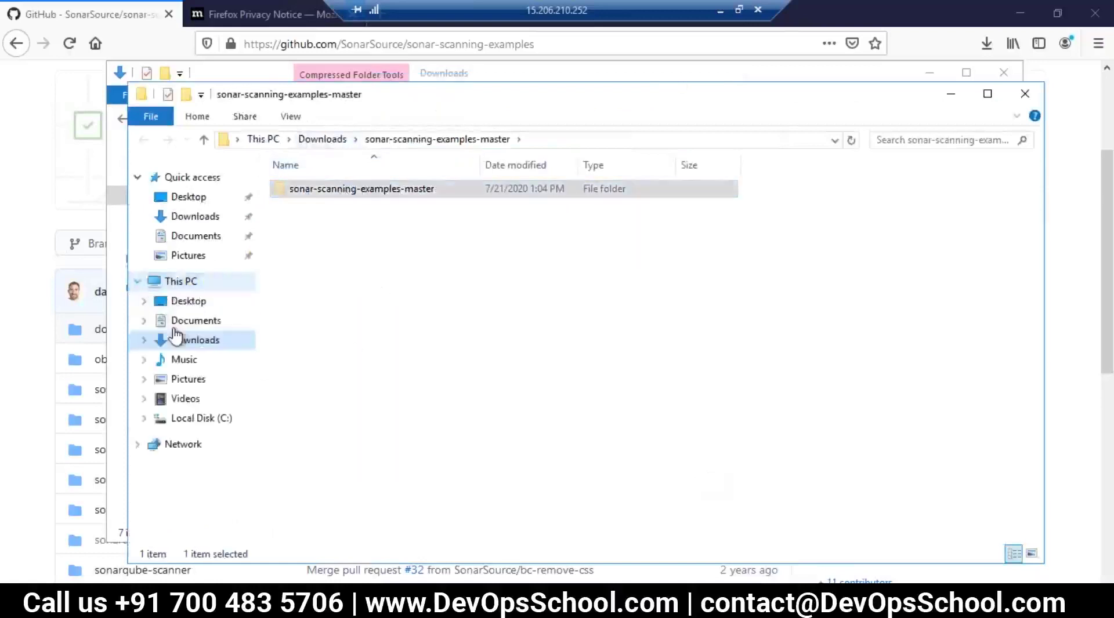
left_click(197, 419)
key("ctrl+v")
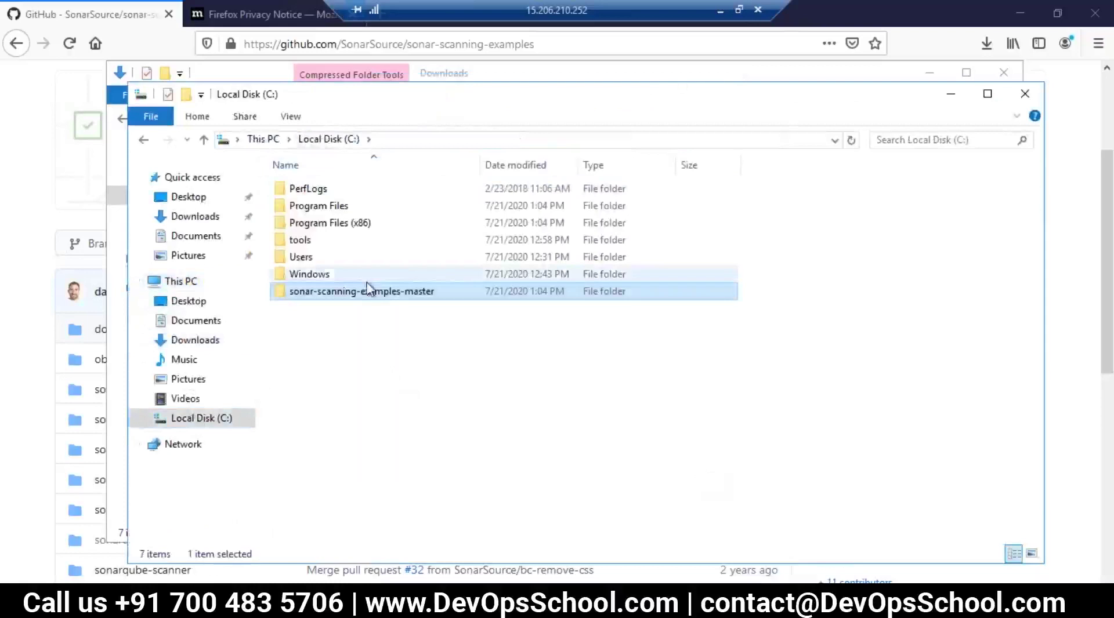
Step: Open sonarqube-scanner-msbuild's CSharpProject folder and review SomeConsoleApplication.sln and its project folders
double_click(369, 291)
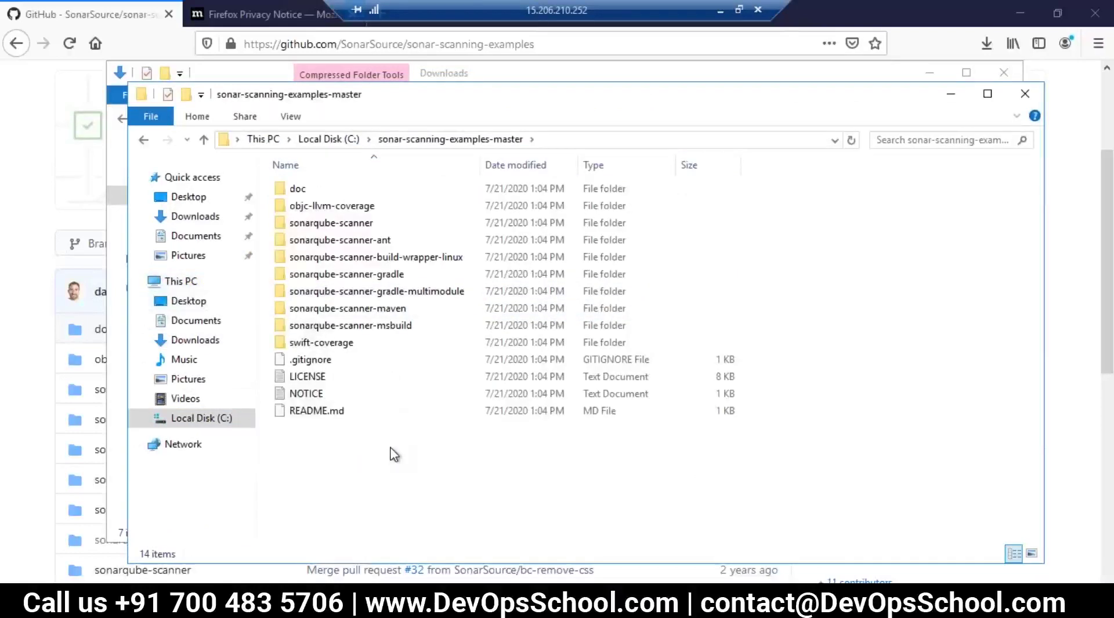
double_click(351, 325)
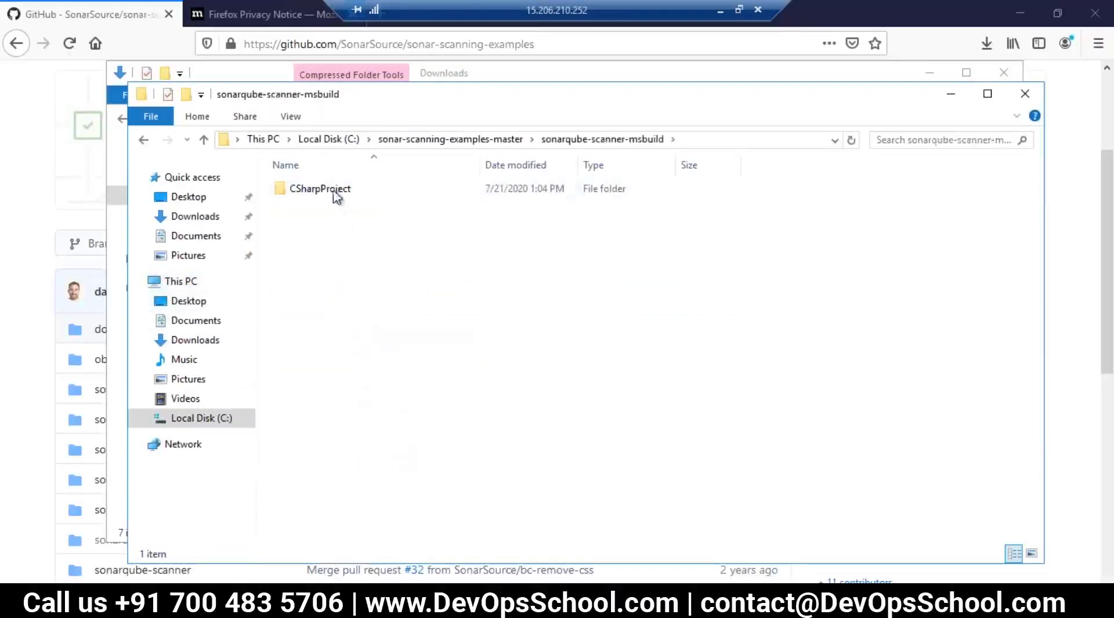
double_click(335, 193)
left_click(377, 243)
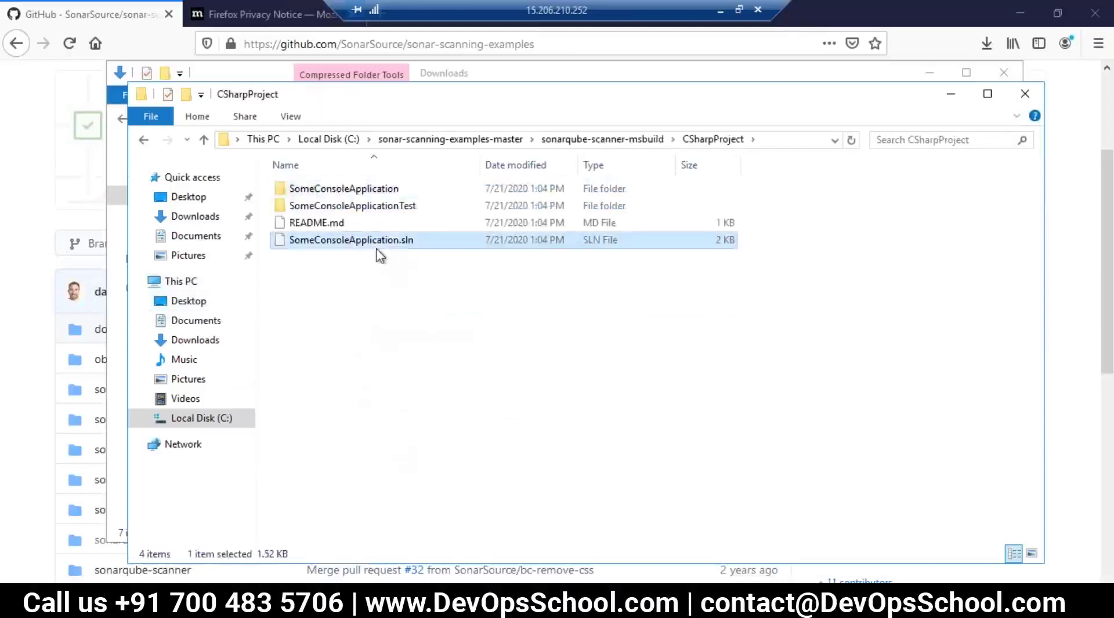
left_click(376, 210)
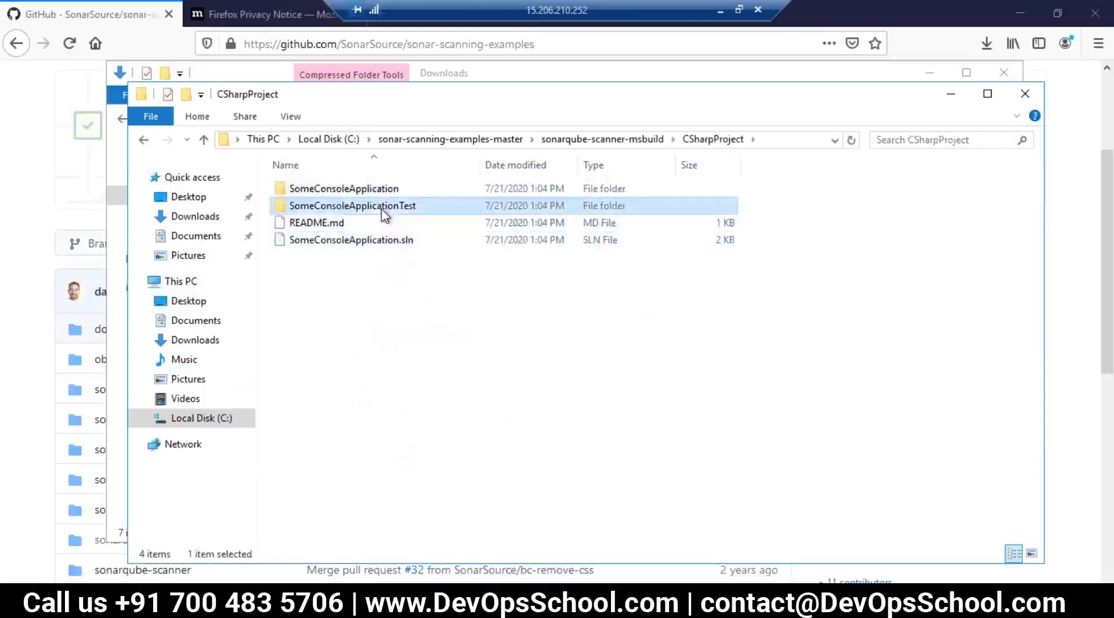
left_click(361, 191)
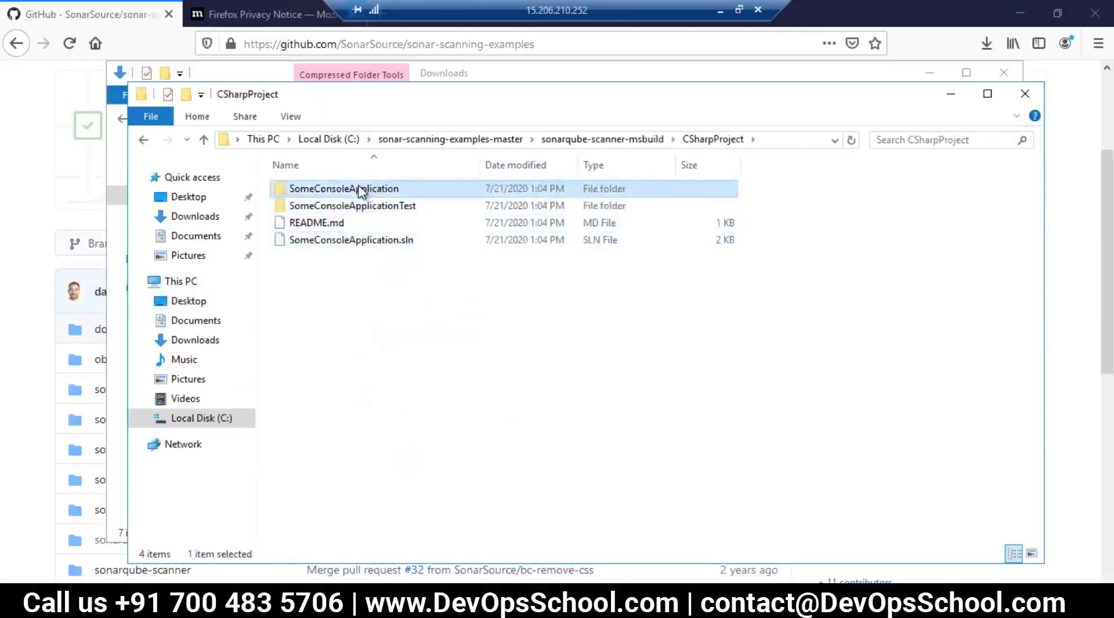
left_click(500, 514)
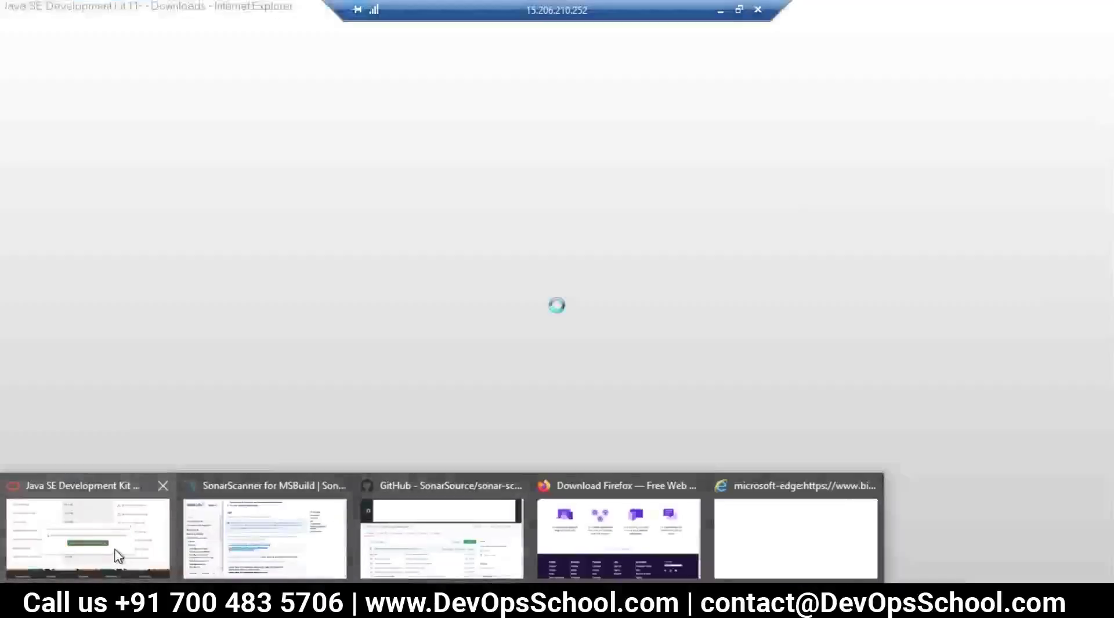
Step: Return to the SonarScanner for MSBuild Use section and select the three classic .NET Framework commands
left_click(119, 556)
left_click(551, 34)
scroll(535, 360, "down", 5)
scroll(535, 360, "up", 3)
left_click(493, 342)
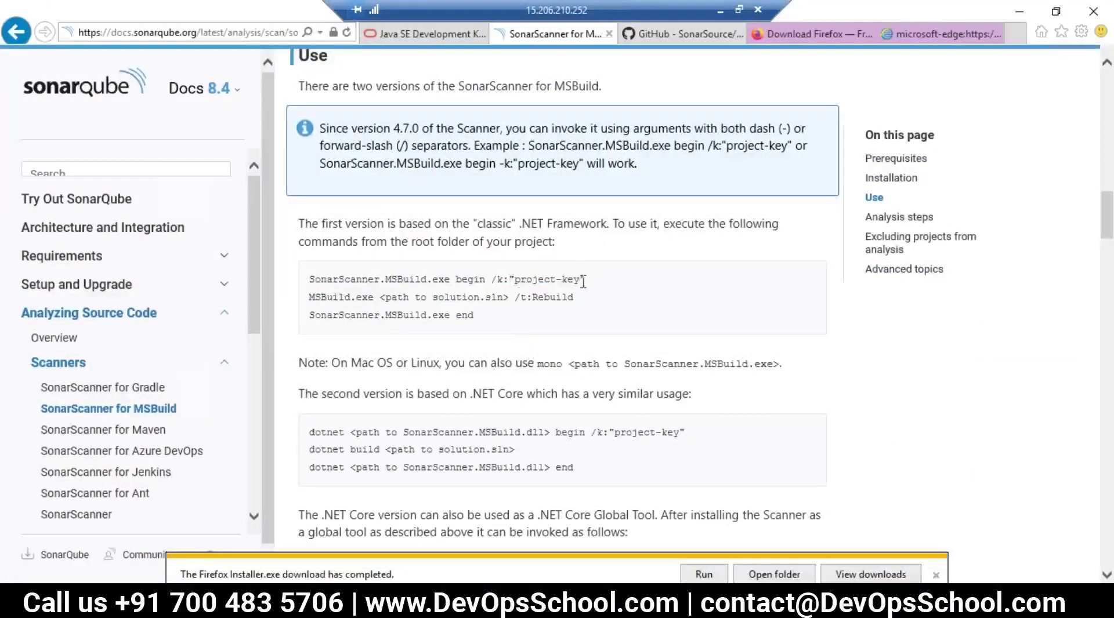
double_click(544, 281)
left_click(602, 283)
left_click_drag(570, 302, 383, 299)
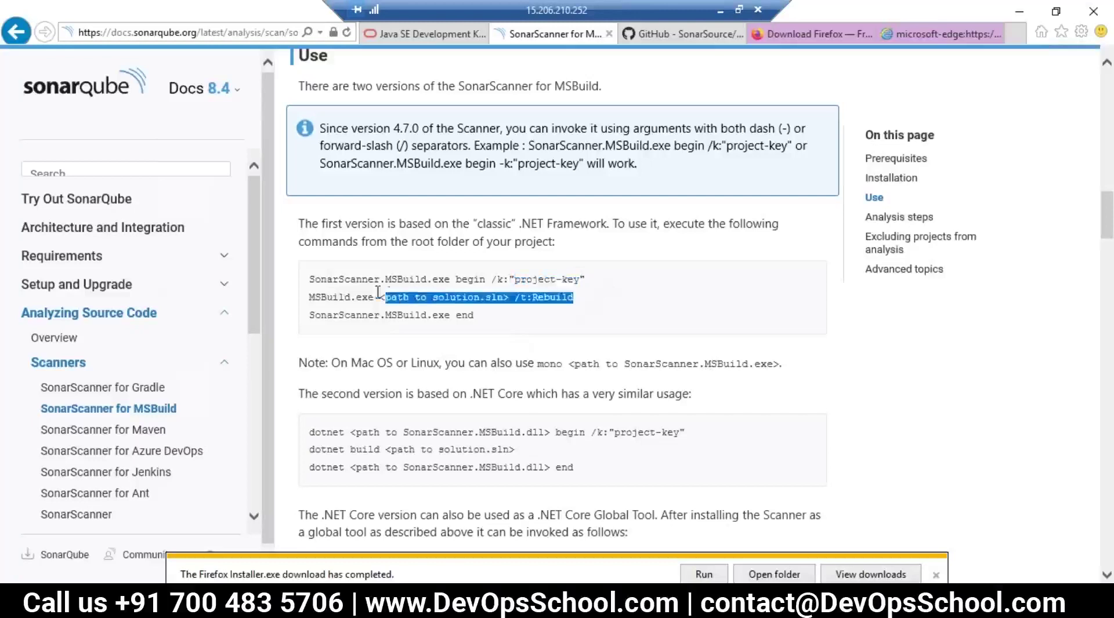
left_click(490, 317, "shift")
left_click_drag(479, 317, 300, 284)
key("ctrl+c")
Step: Launch Notepad from the Run prompt and paste the three scanner commands
key("super+r")
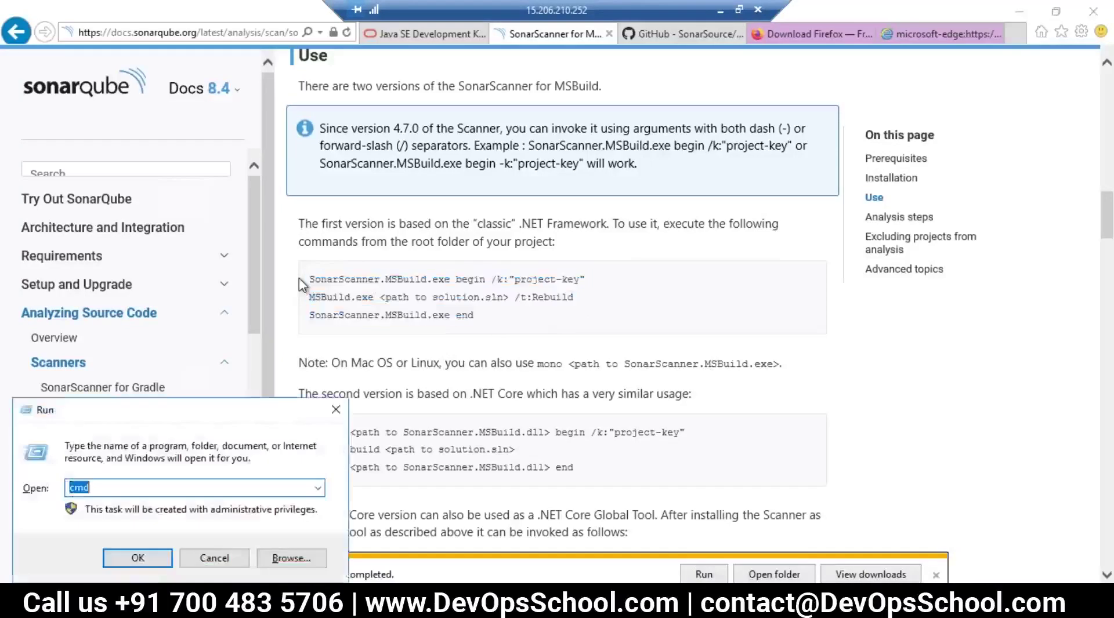
type("no")
key("ctrl+z")
type("notepad")
key("Return")
key("ctrl+v")
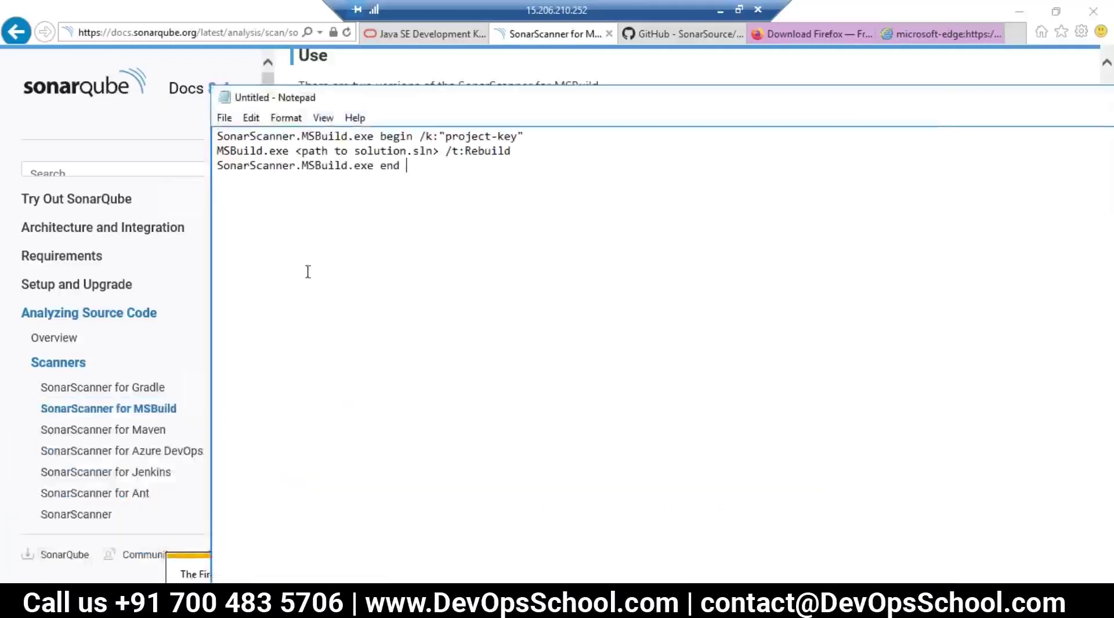
Step: Replace the project-key placeholder with msbuild and select the begin command line
left_click_drag(518, 137, 447, 144)
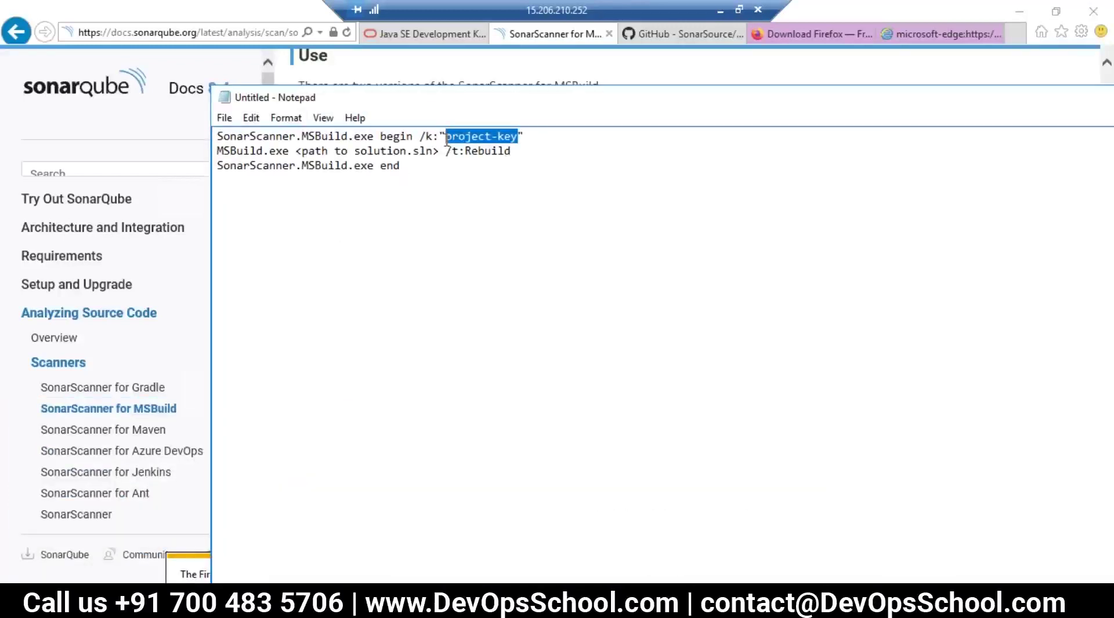
type("msbuld")
key("BackSpace")
key("BackSpace")
type("ild")
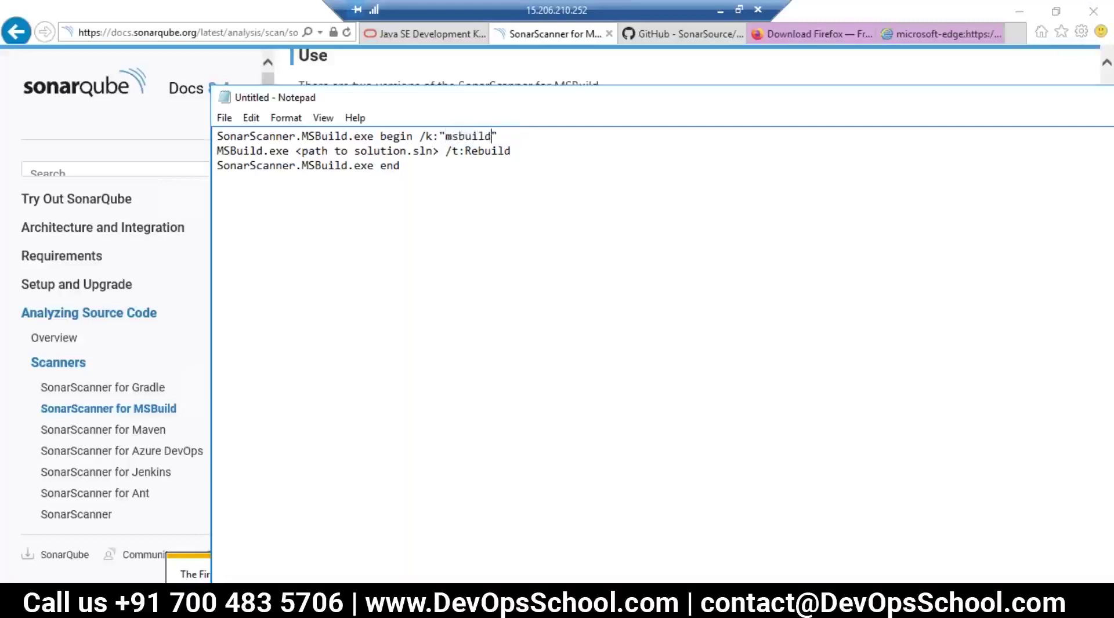
left_click_drag(467, 186, 215, 148)
left_click_drag(549, 138, 197, 134)
key("super+c")
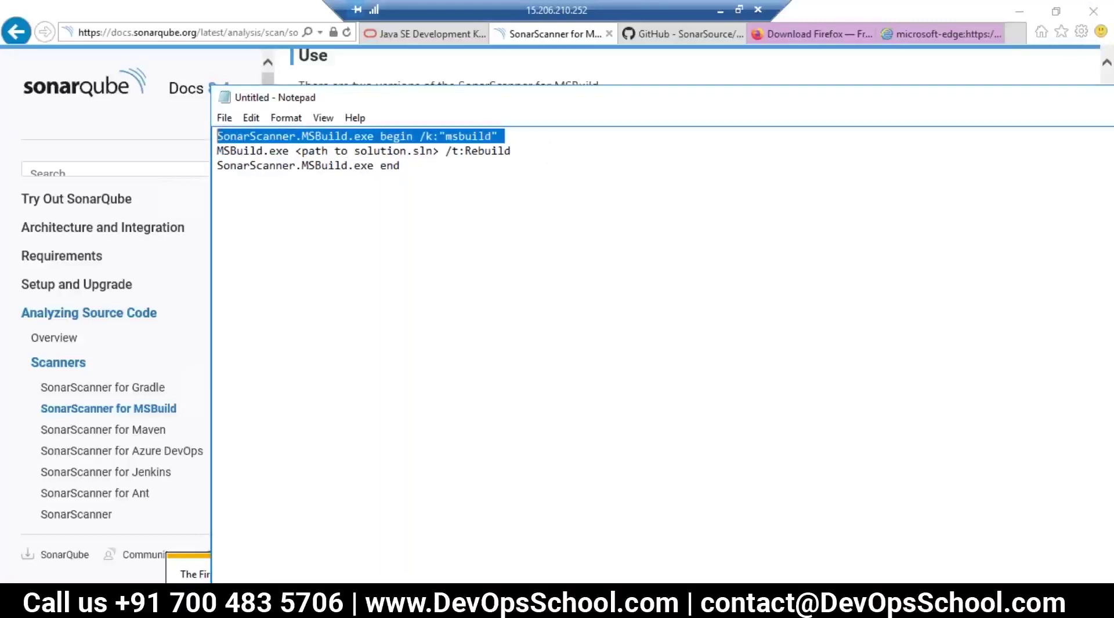
left_click(429, 537)
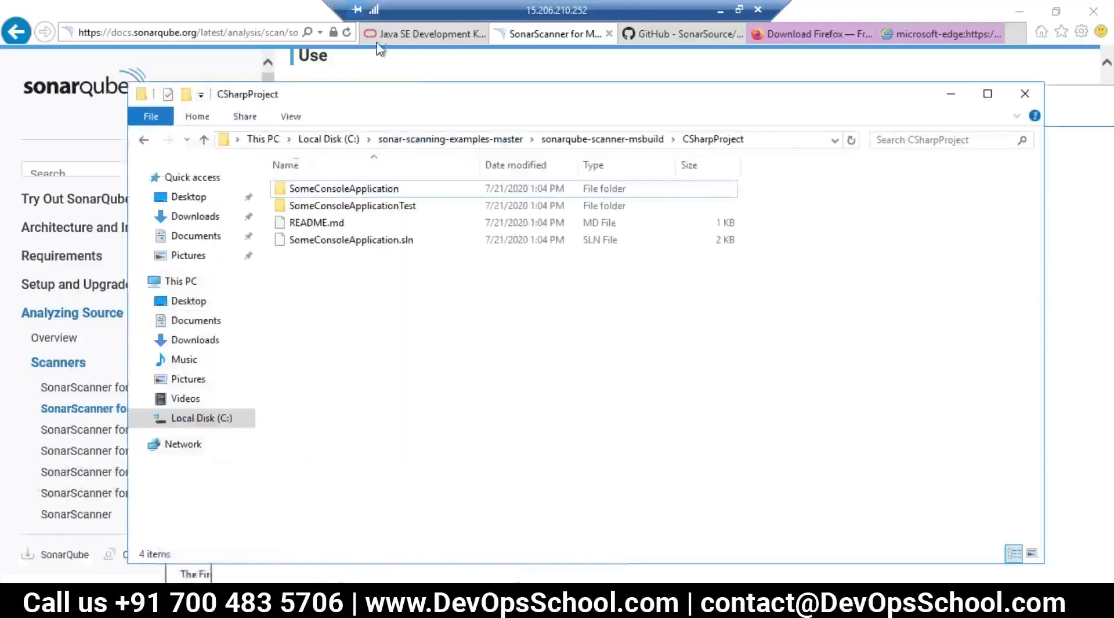
Step: Open a command prompt in CSharpProject and run the SonarScanner begin /k:"msbuild" command
left_click(774, 142)
key("BackSpace")
type("cmd")
key("Return")
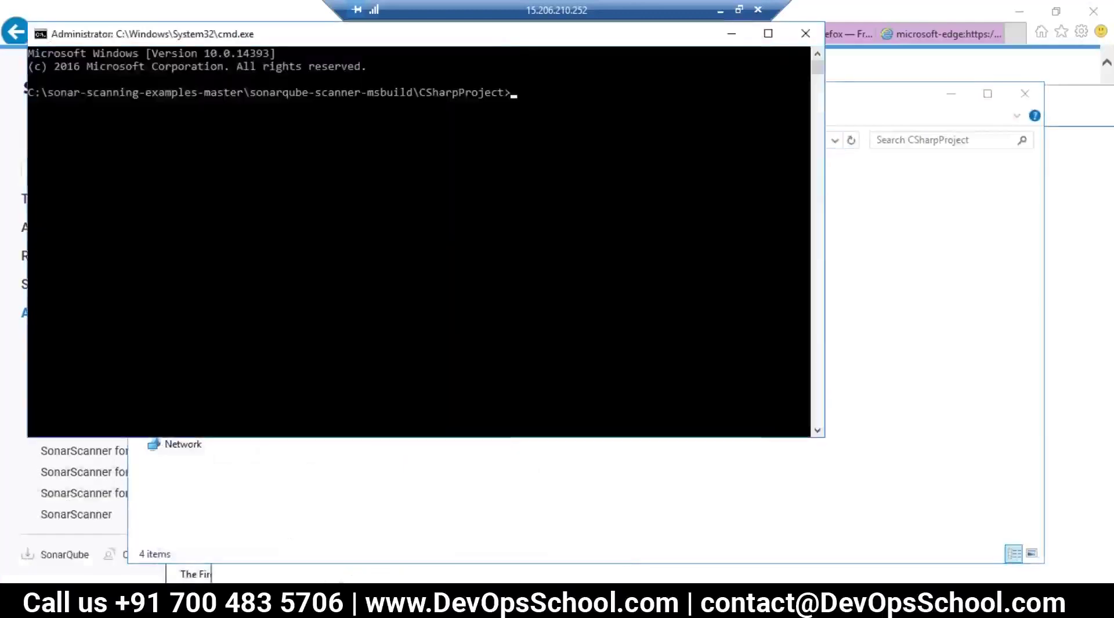
right_click(660, 183)
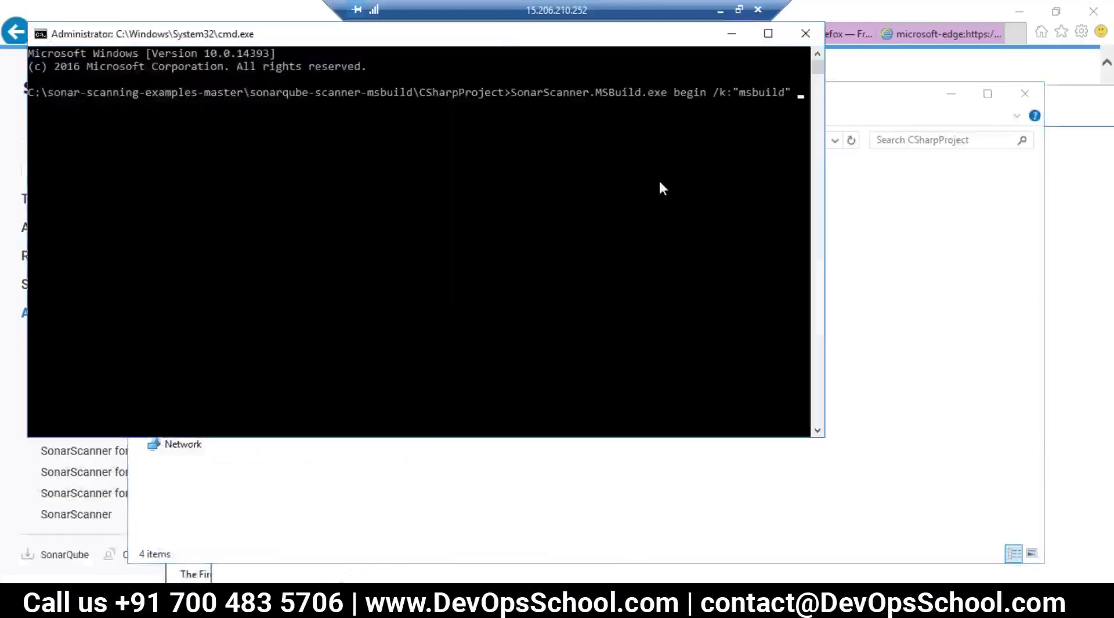
key("Return")
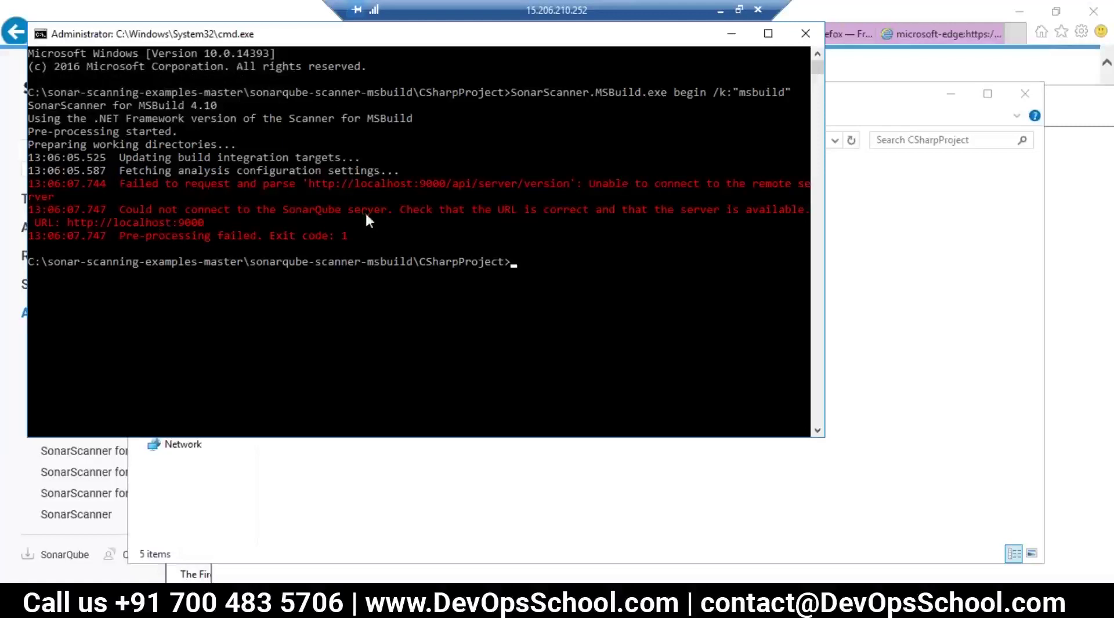
left_click_drag(363, 183, 505, 184)
left_click_drag(513, 234, 410, 223)
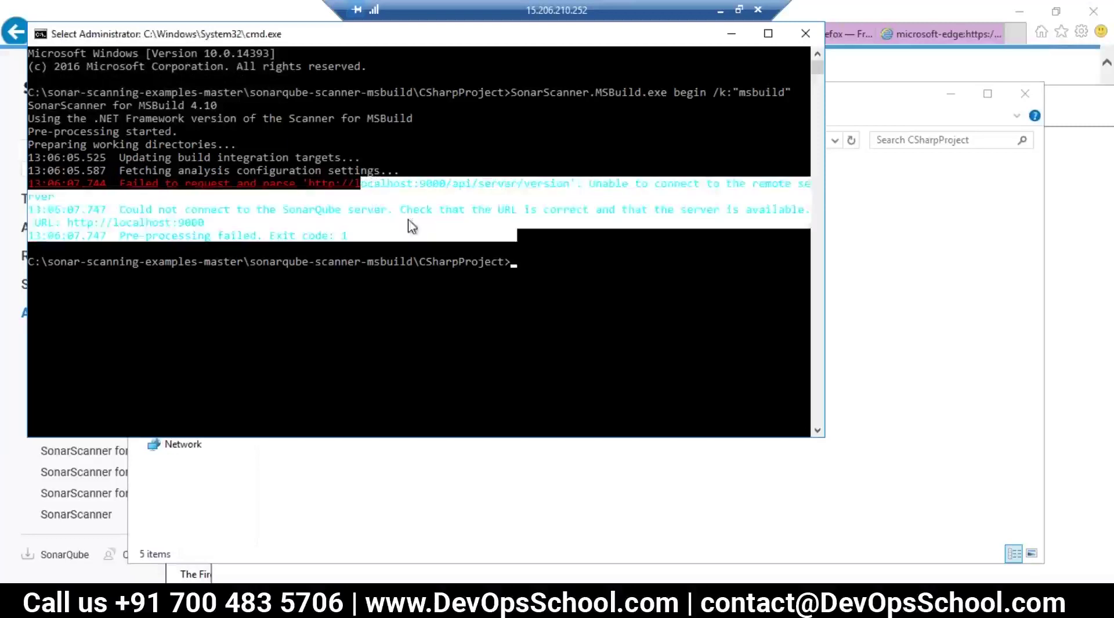
left_click(409, 222)
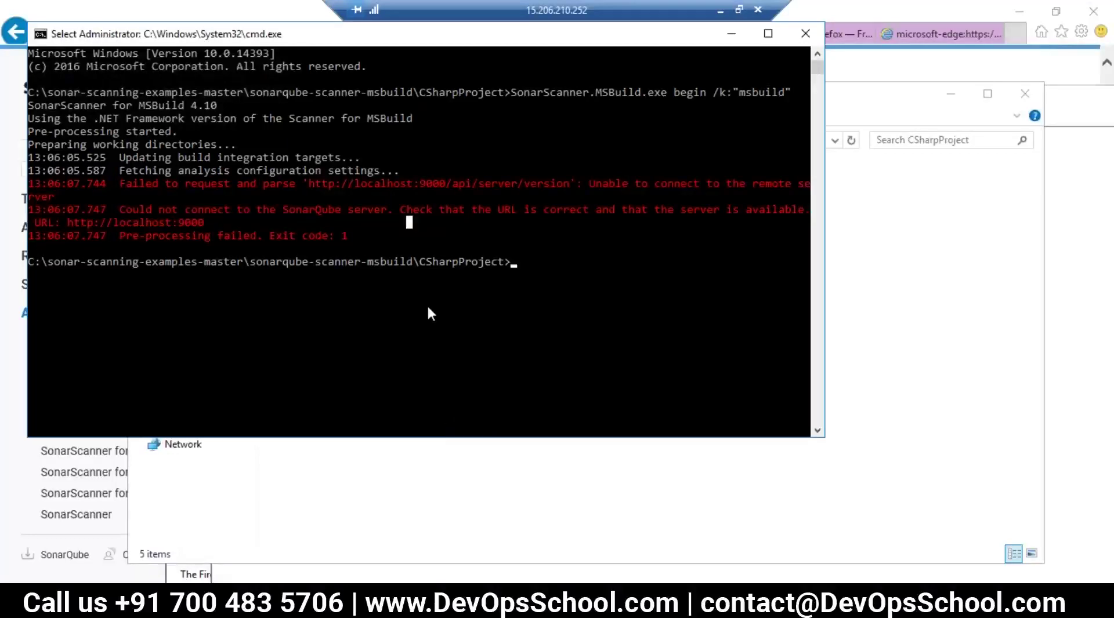
left_click(398, 478)
Step: Close the Java SE download page in Internet Explorer
mouse_move(264, 606)
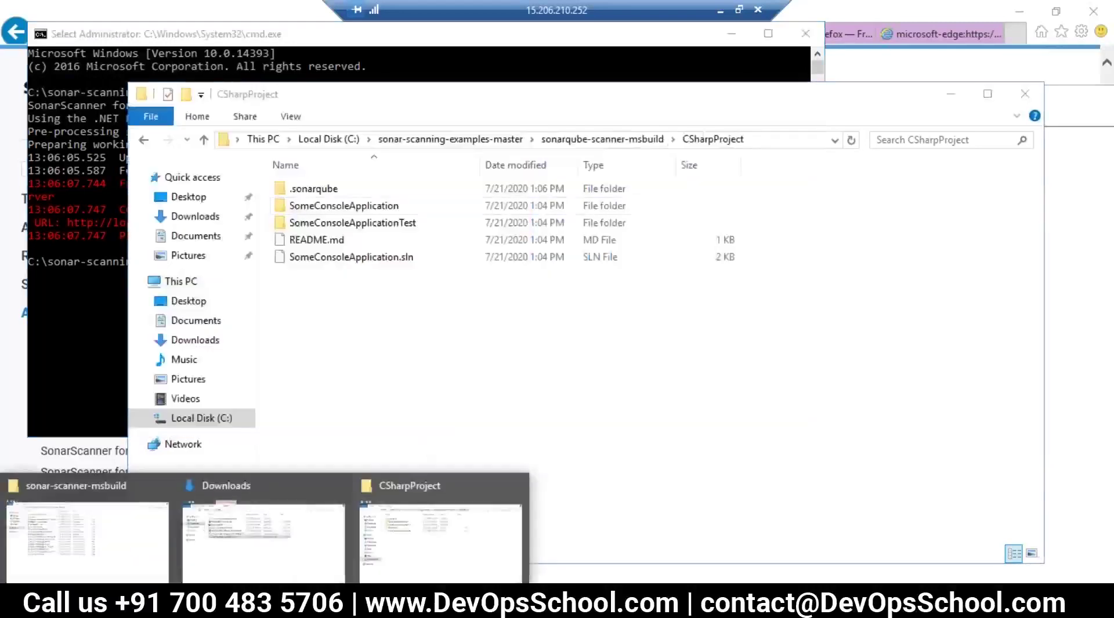
left_click(137, 537)
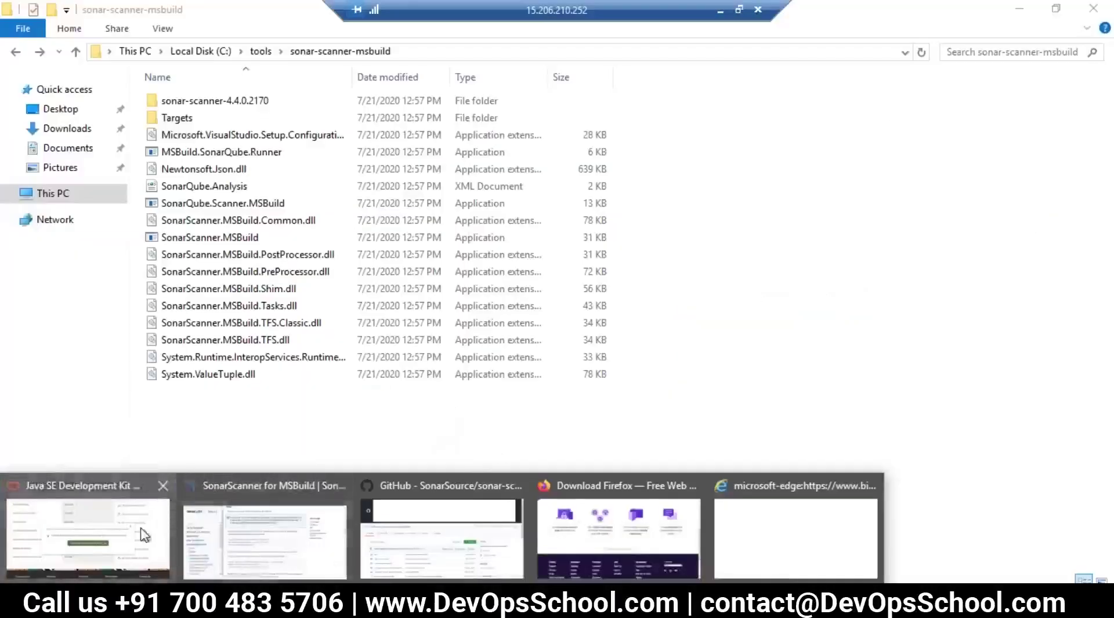
left_click(81, 537)
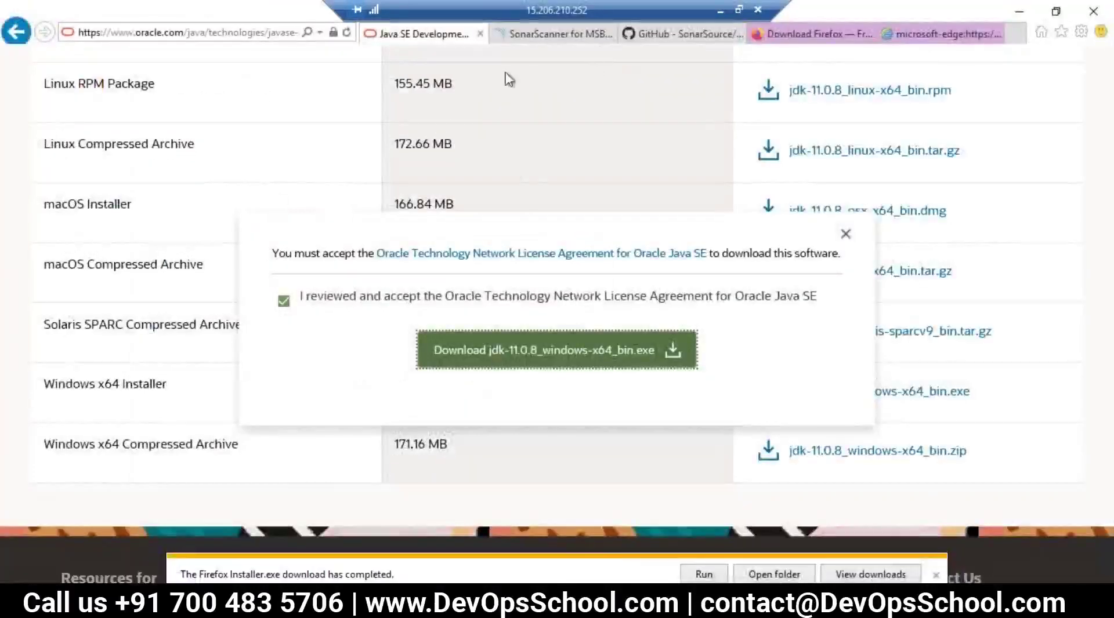
left_click(479, 36)
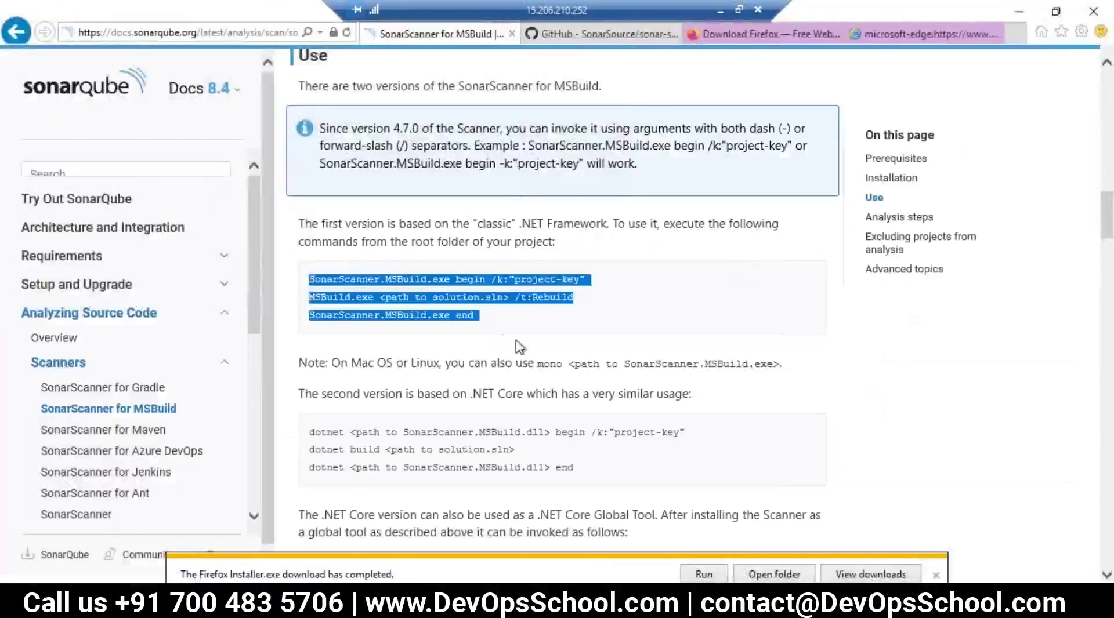
Step: Scroll back up to Installation and select the SonarQube.Analysis.xml file name in the docs
scroll(519, 346, "up", 5)
scroll(522, 331, "up", 5)
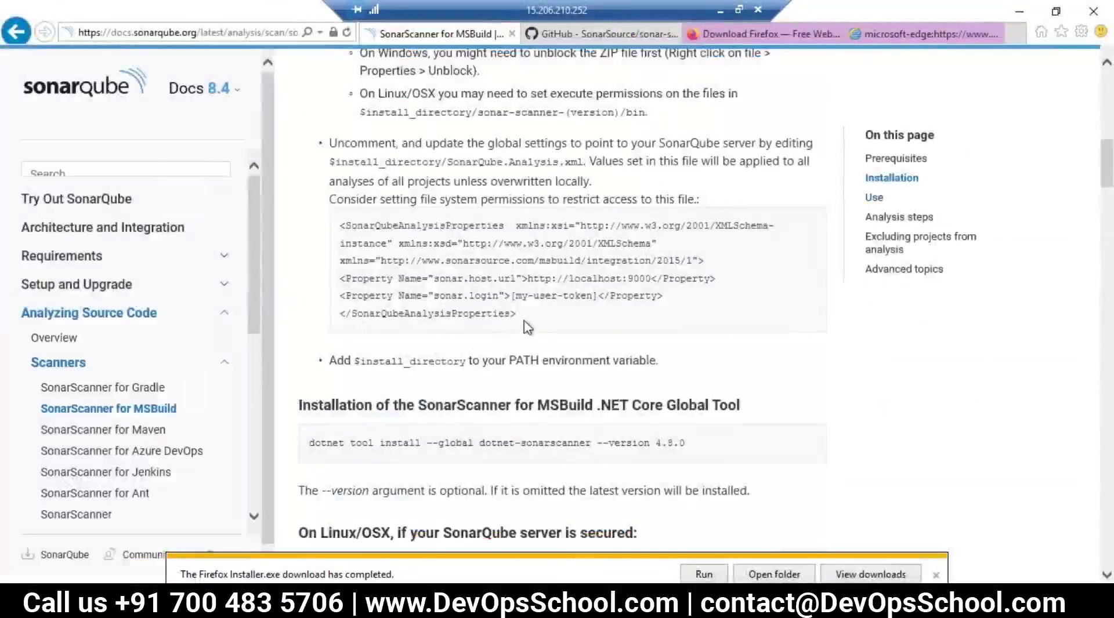
left_click_drag(516, 314, 387, 264)
left_click_drag(583, 160, 450, 161)
key("ctrl+c")
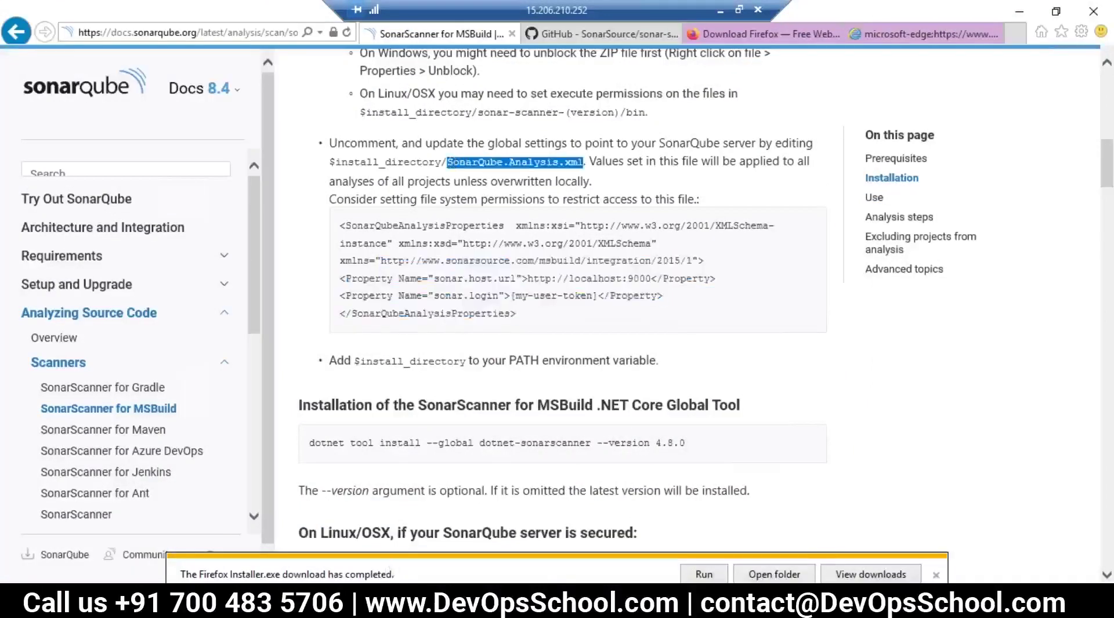
Step: Create a new empty text file named SonarQube.Analysis.xml in C:\tools\sonar-scanner-msbuild
mouse_move(87, 580)
left_click(116, 499)
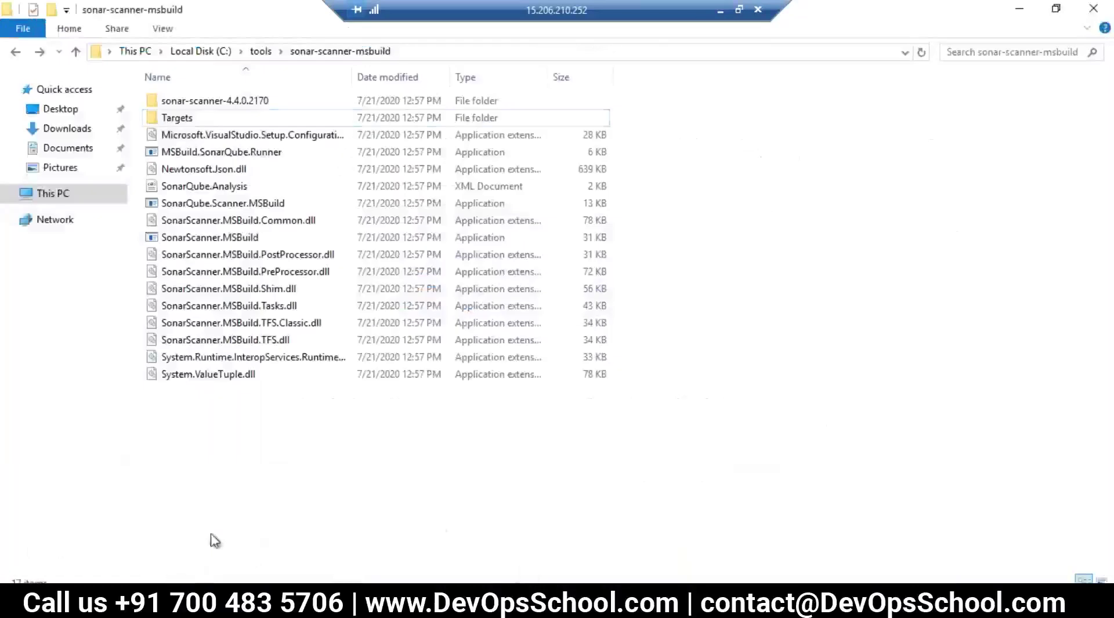
right_click(192, 506)
mouse_move(242, 474)
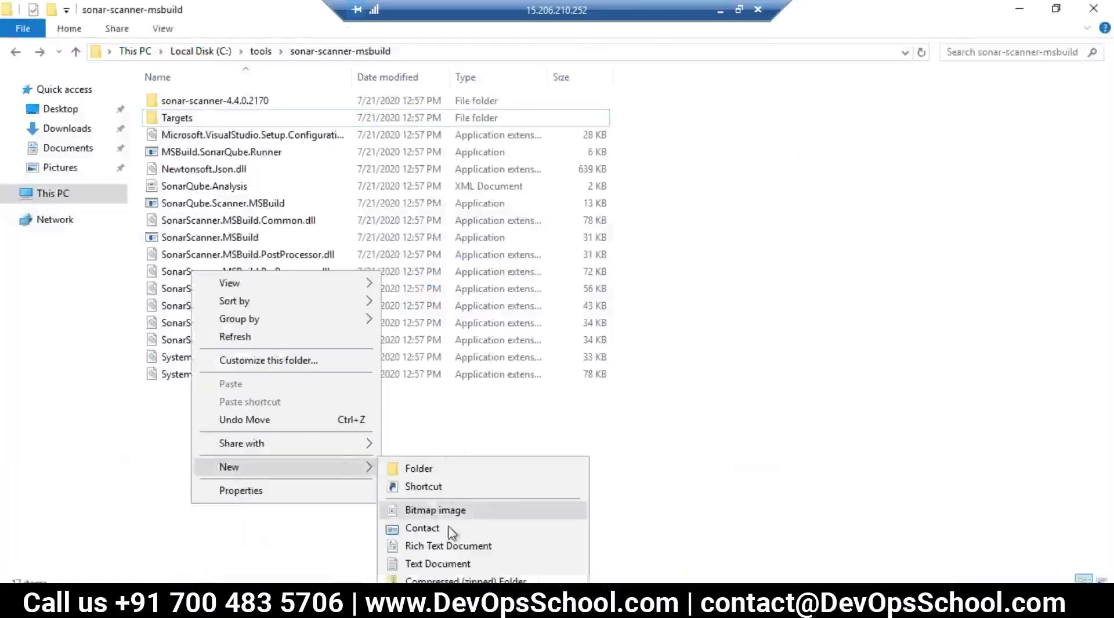
left_click(427, 564)
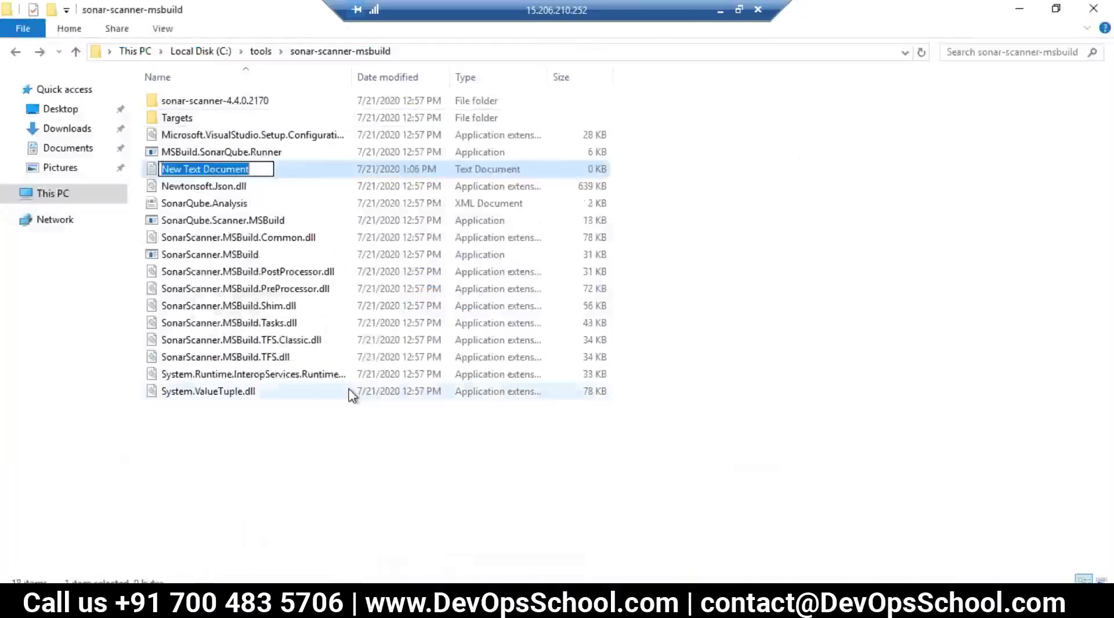
key("ctrl+v")
key("Return")
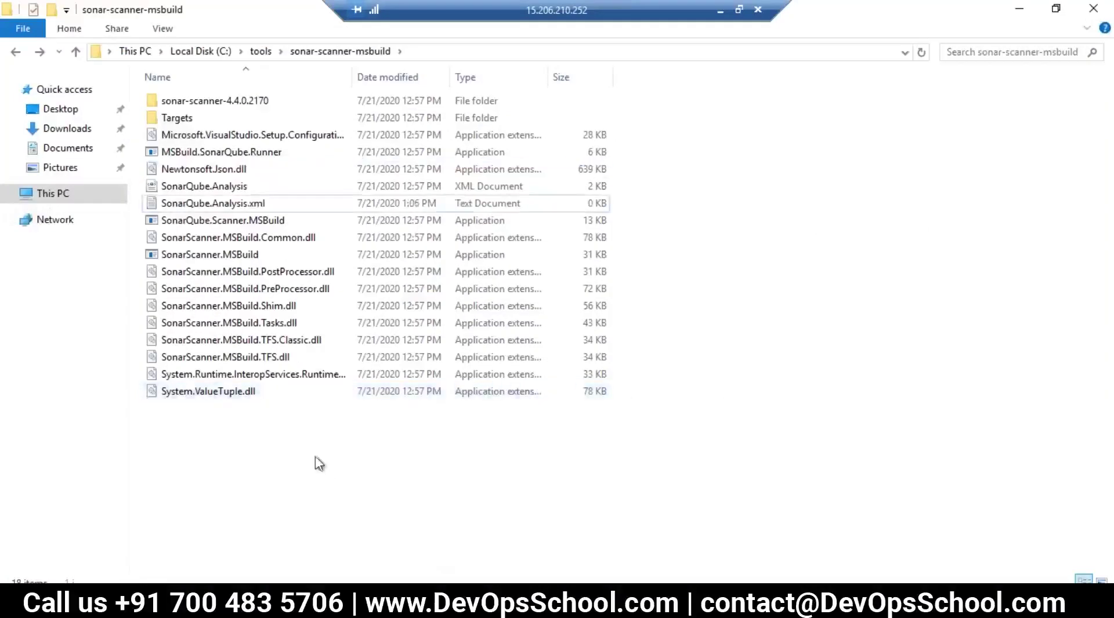
left_click(217, 210)
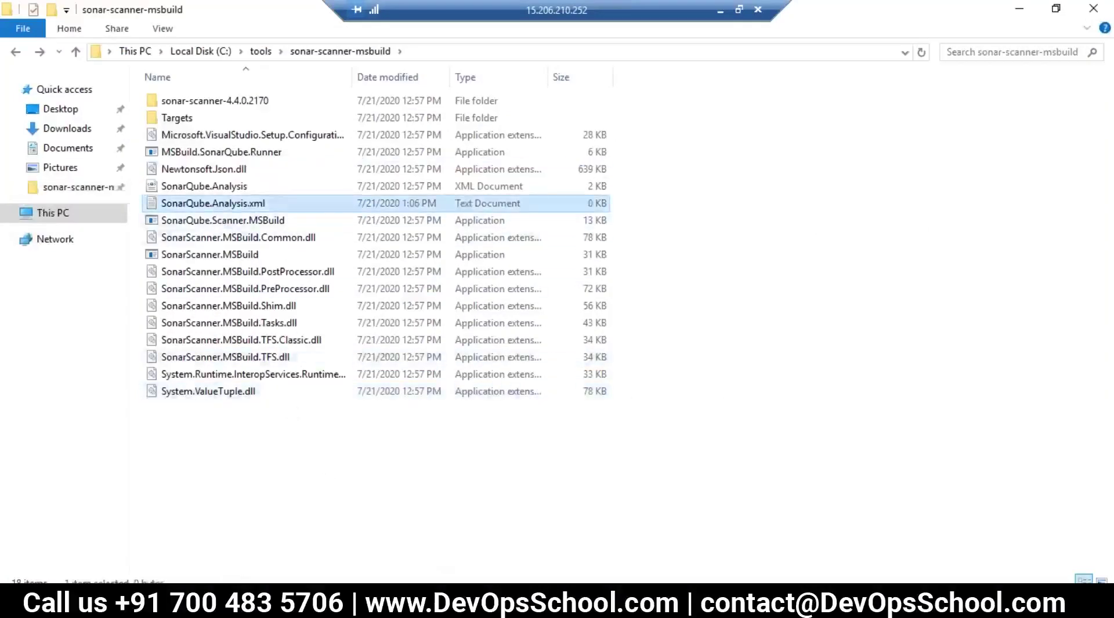
Step: Paste the docs' XML properties sample into the Notepad draft below the commands
mouse_move(75, 603)
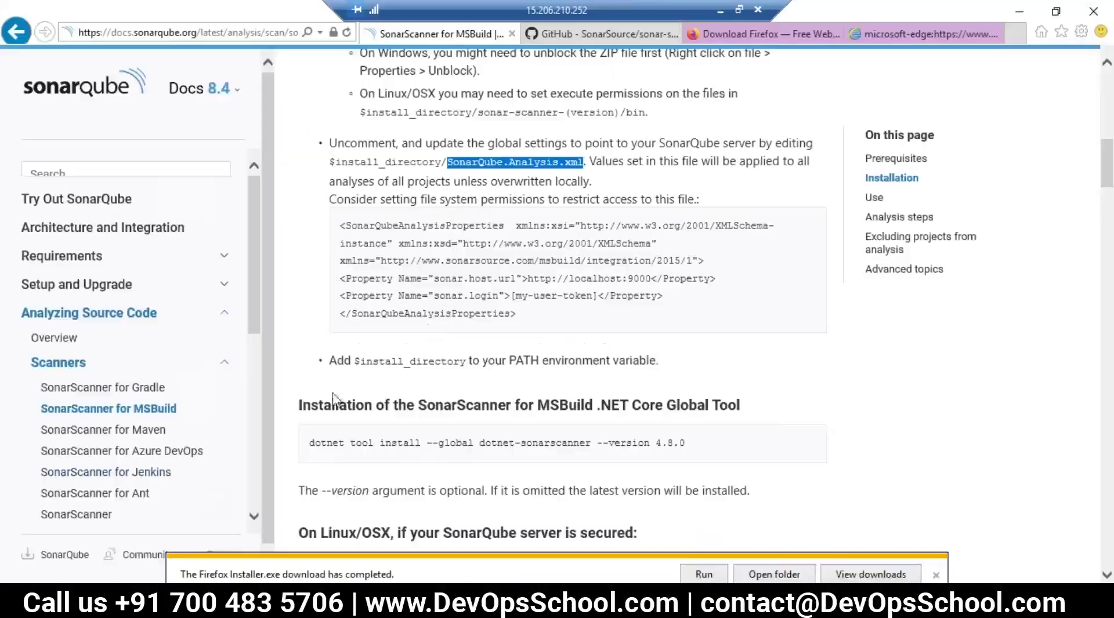
left_click(87, 522)
left_click_drag(525, 319, 342, 228)
key("ctrl+c")
key("alt+Tab")
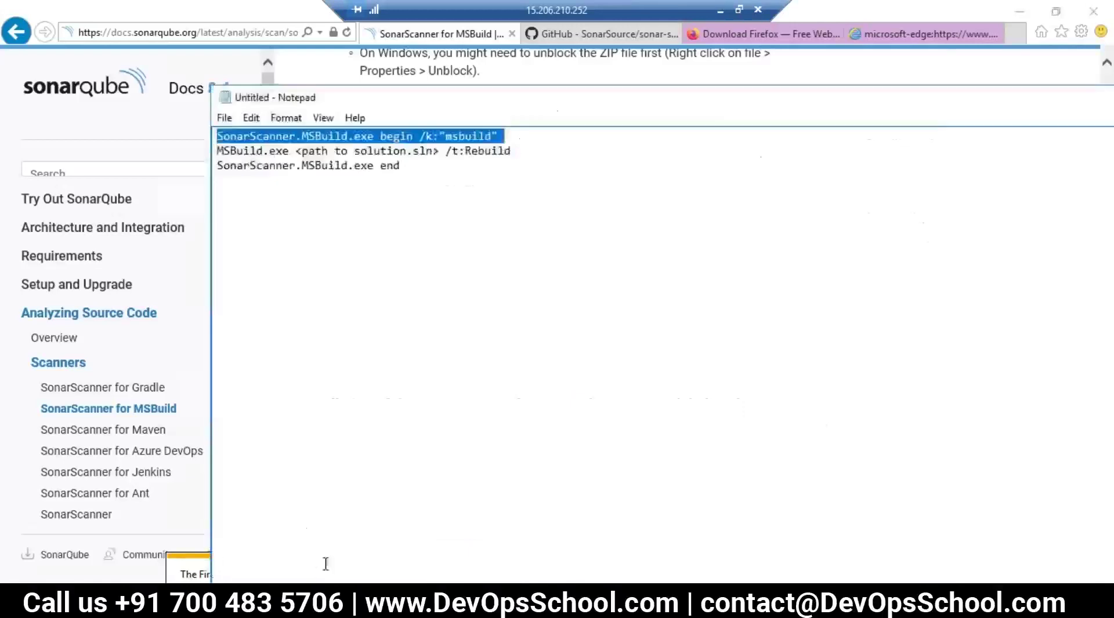
left_click(516, 228)
key("Return")
key("Return")
key("ctrl+v")
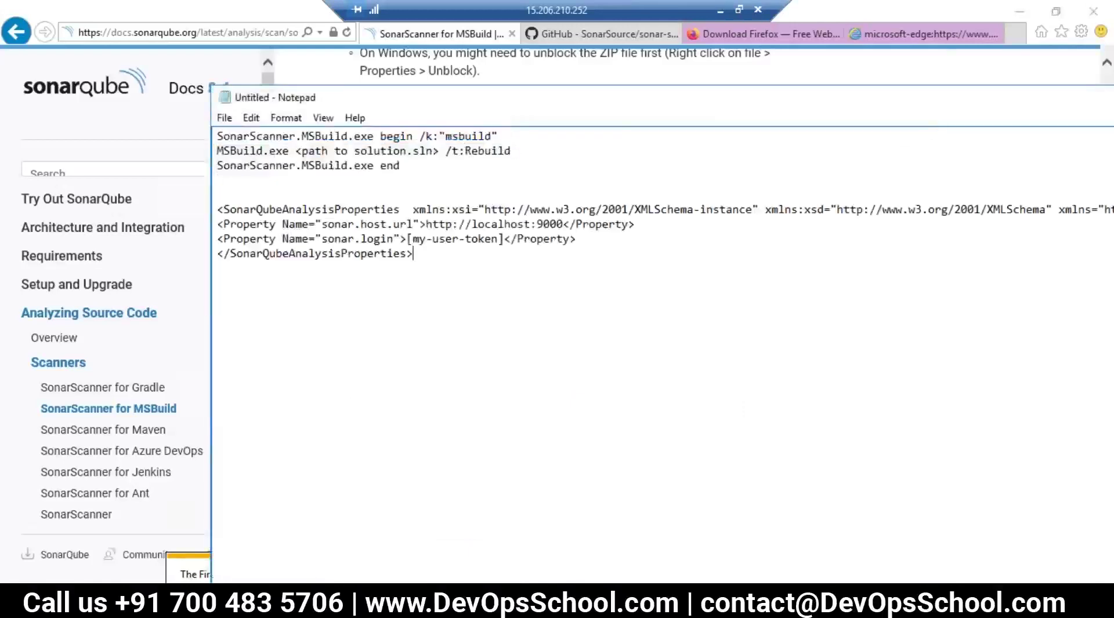
Step: Paste the SonarQube server address and replace localhost in sonar.host.url with 13.127.166.63
left_click(720, 10)
left_click(782, 17)
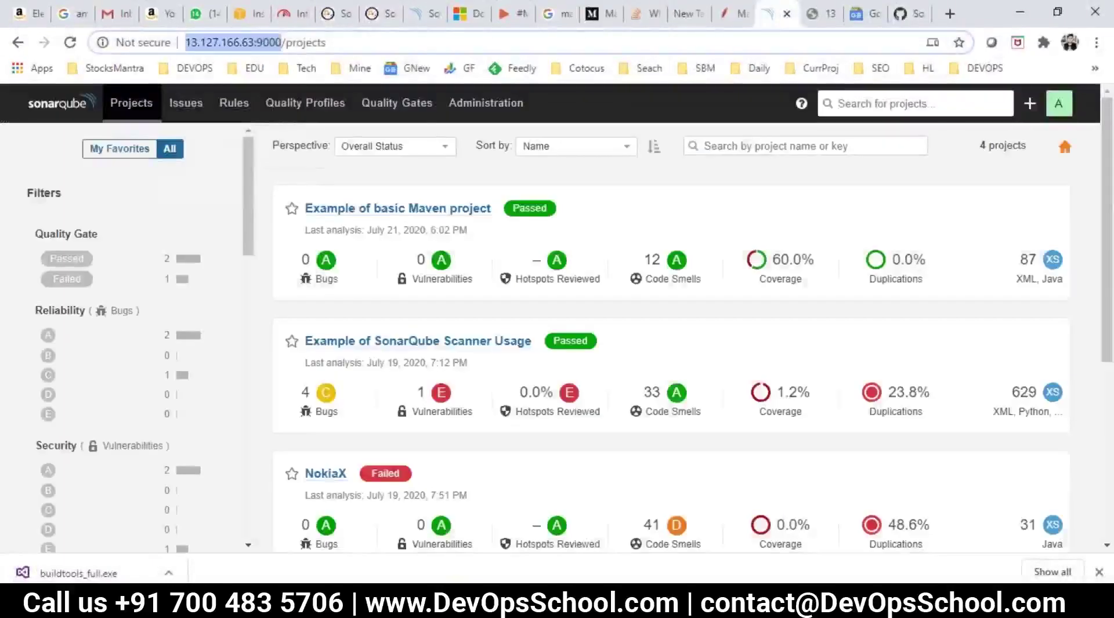
key("alt+Tab")
key("Return")
key("Return")
key("Return")
type("http://13.127.166.63:9000/")
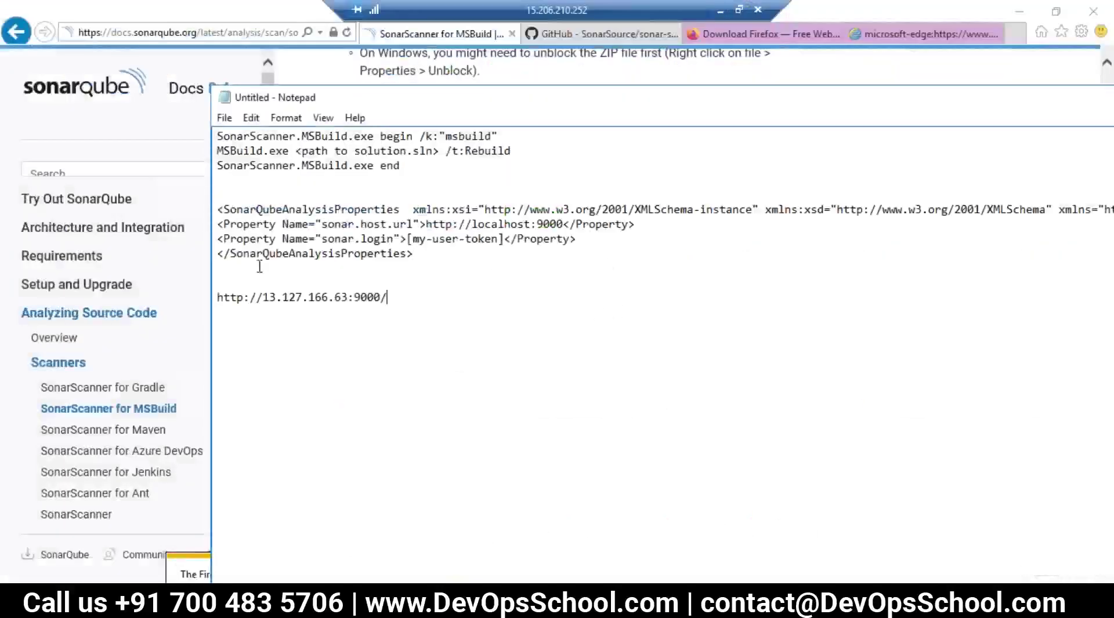
left_click_drag(351, 297, 270, 298)
key("ctrl+c")
left_click_drag(532, 223, 471, 224)
key("ctrl+v")
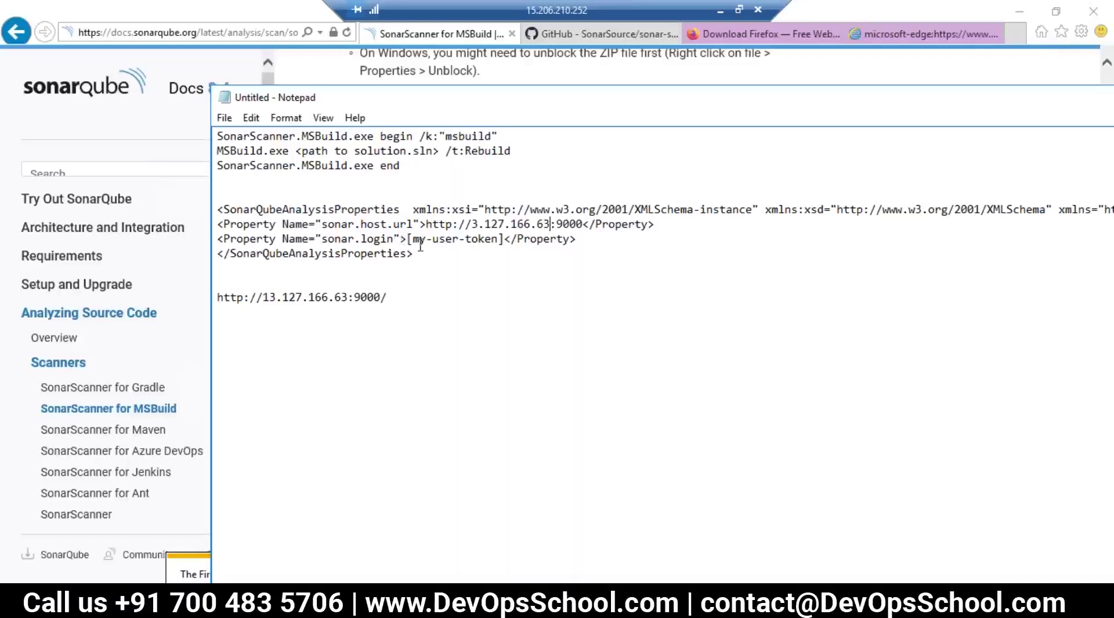
Step: Fix the IP address in sonar.host.url and select the [my-user-token] placeholder
left_click_drag(360, 238, 401, 242)
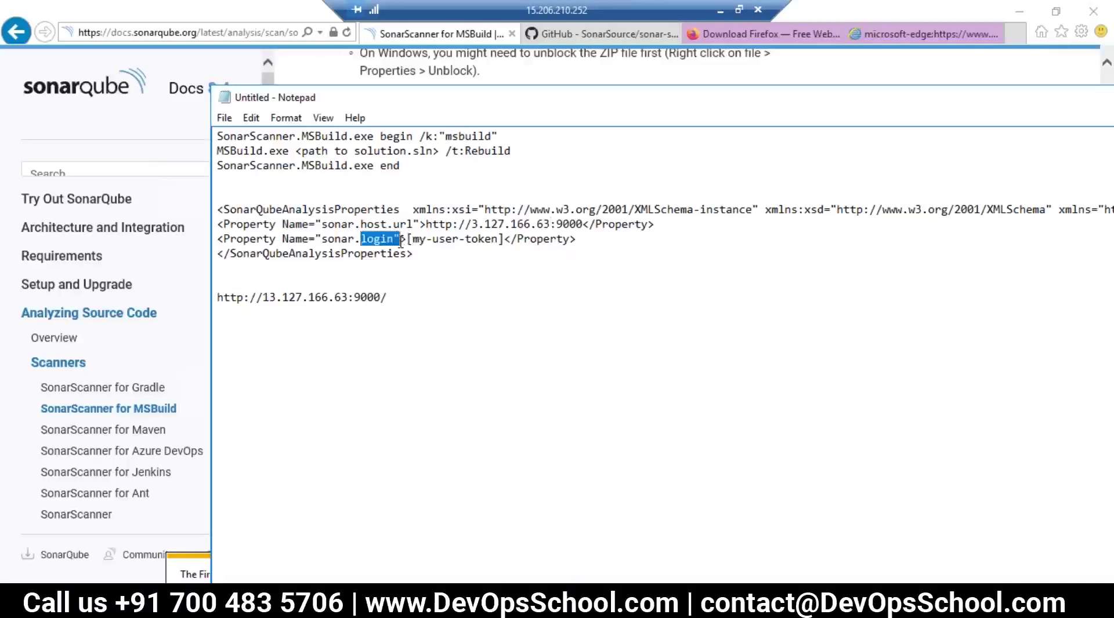
left_click(434, 270)
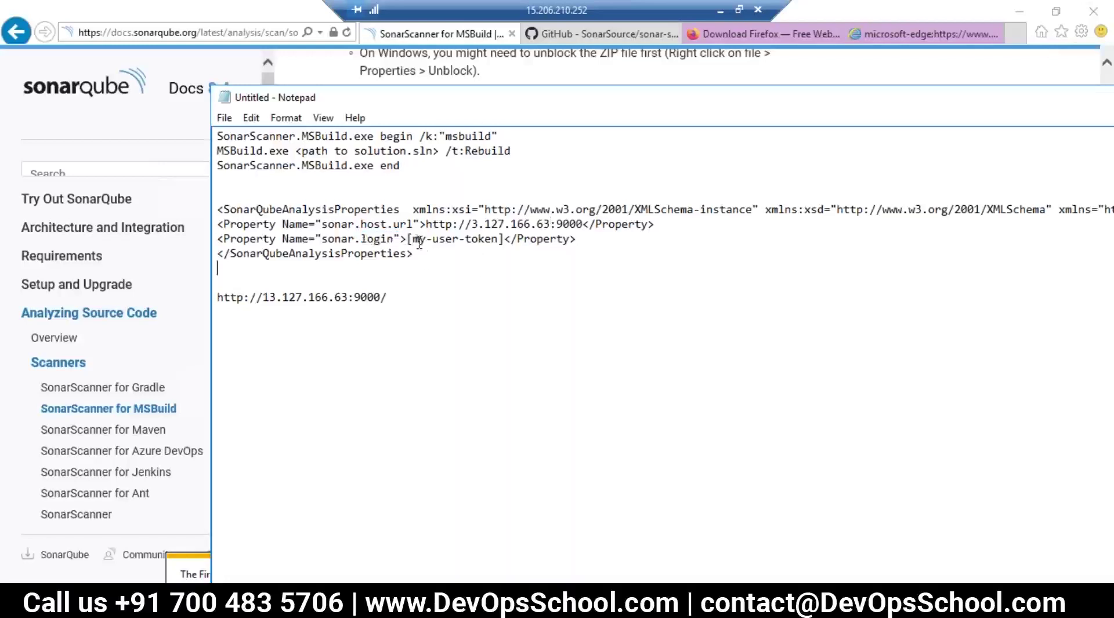
double_click(418, 240)
double_click(446, 240)
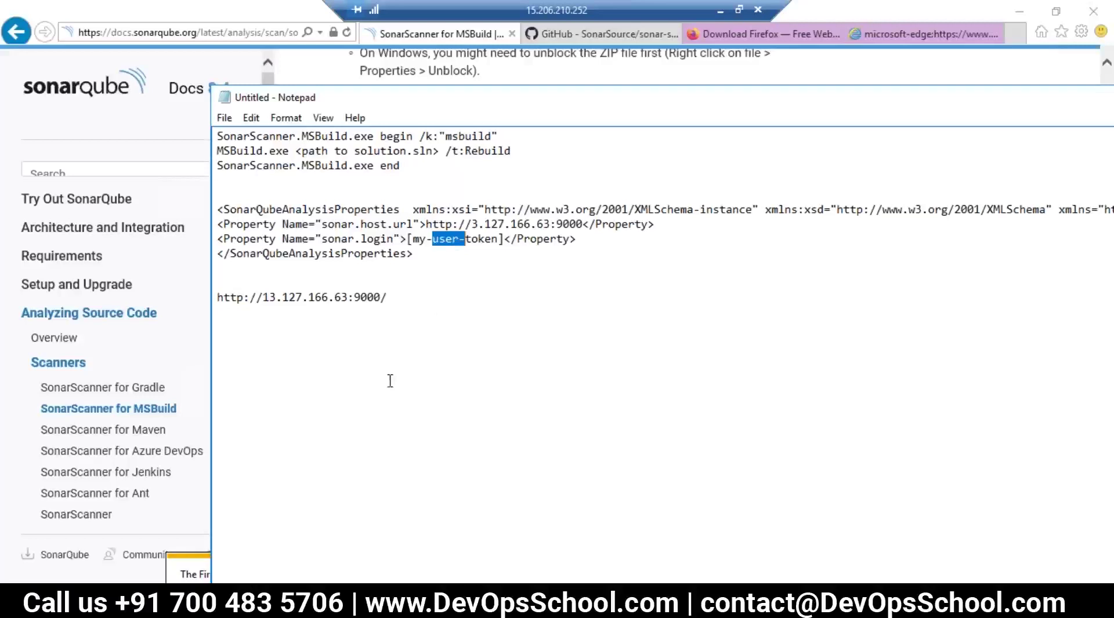
left_click(472, 225)
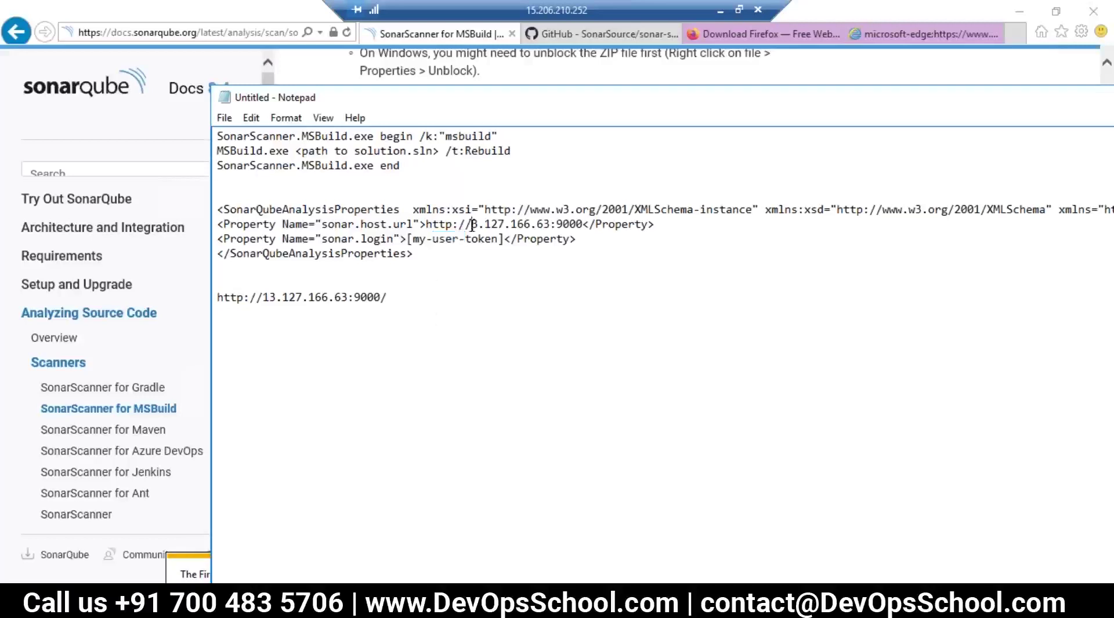
type("1")
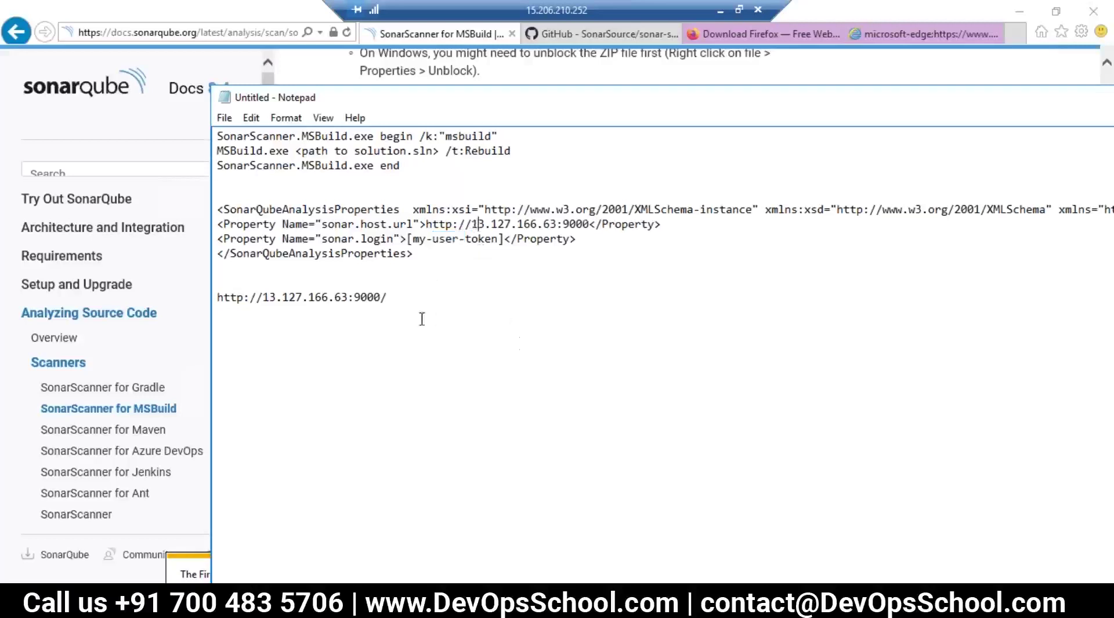
left_click_drag(497, 239, 409, 247)
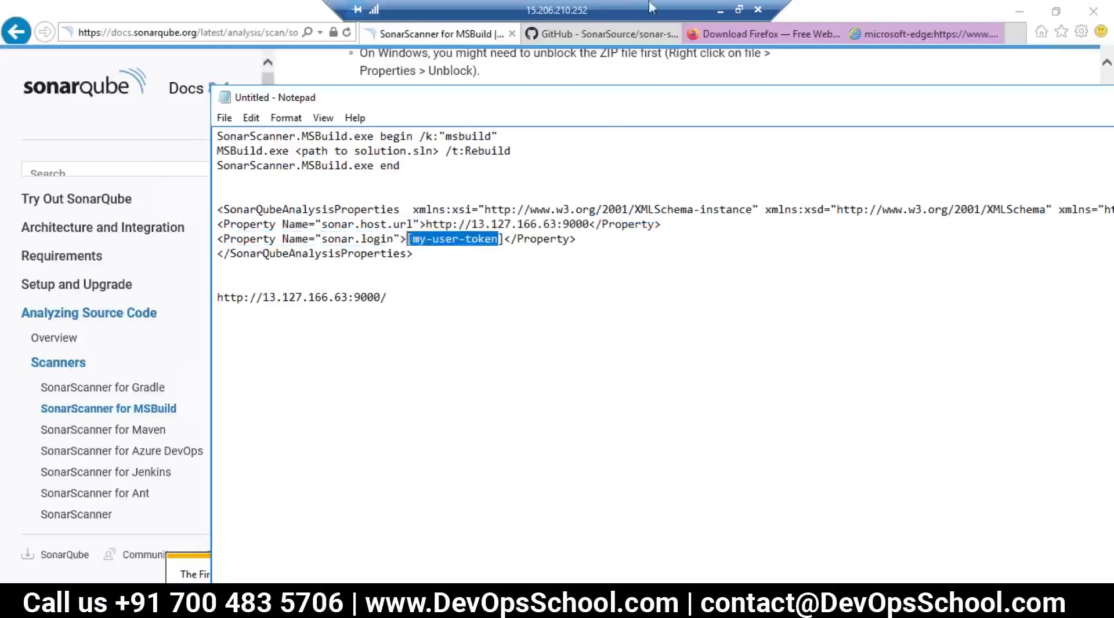
left_click(720, 10)
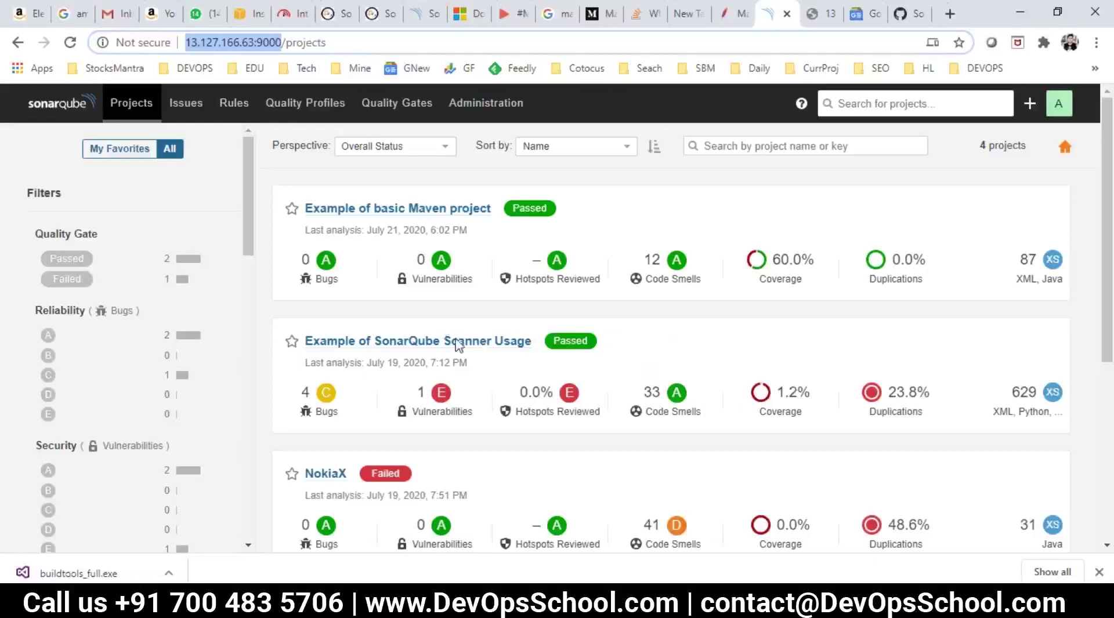
Step: Go to the account's My Account > Security page in SonarQube
left_click(1059, 108)
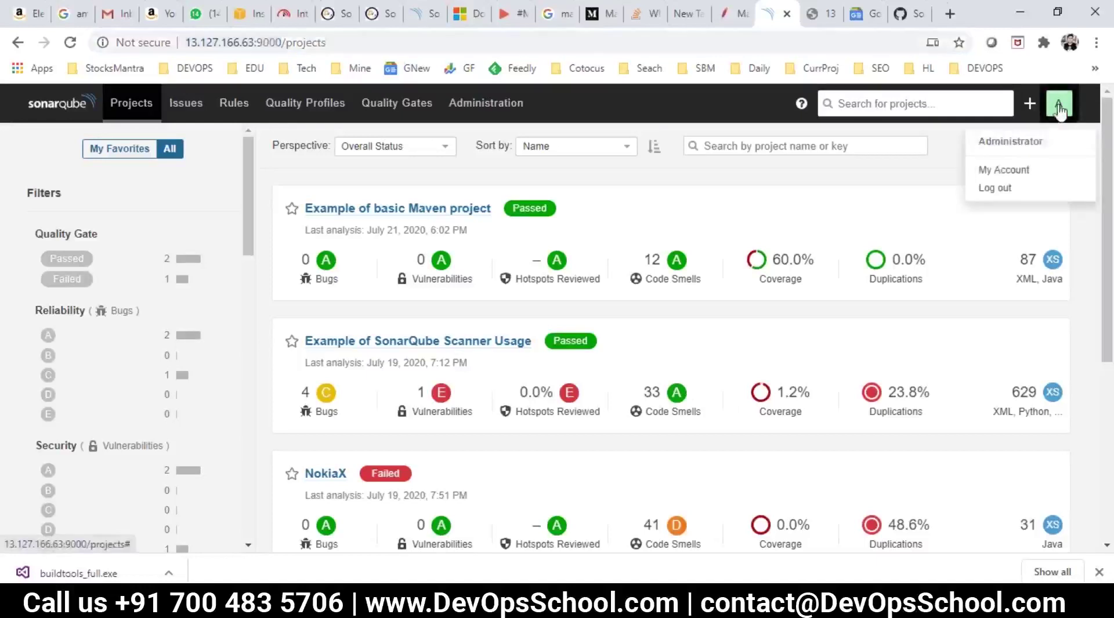
left_click(1006, 173)
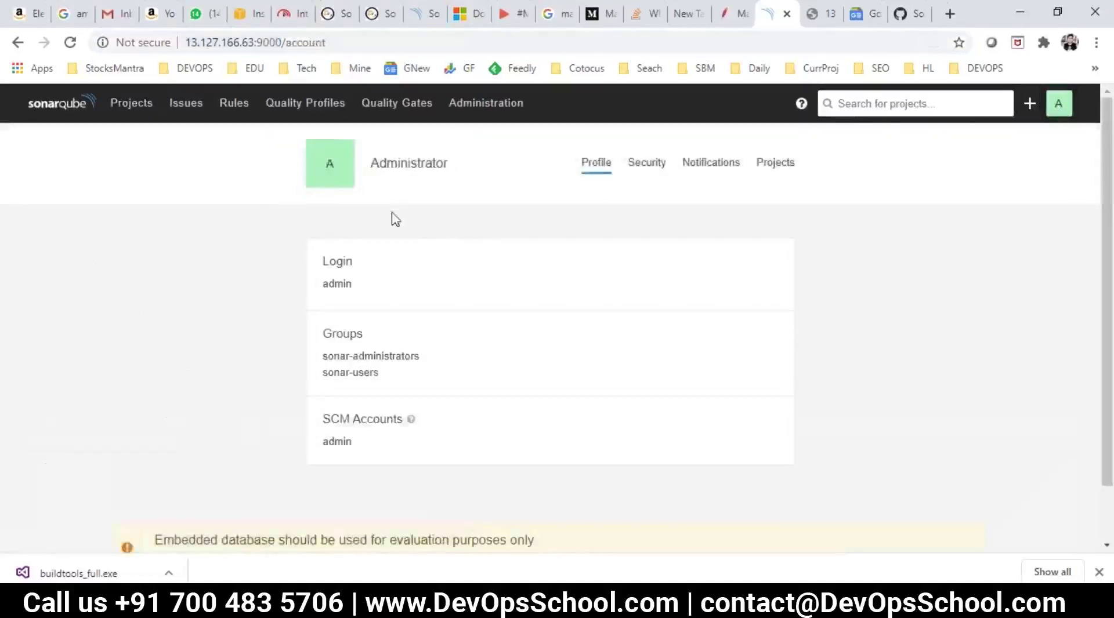
left_click(646, 174)
scroll(619, 226, "down", 3)
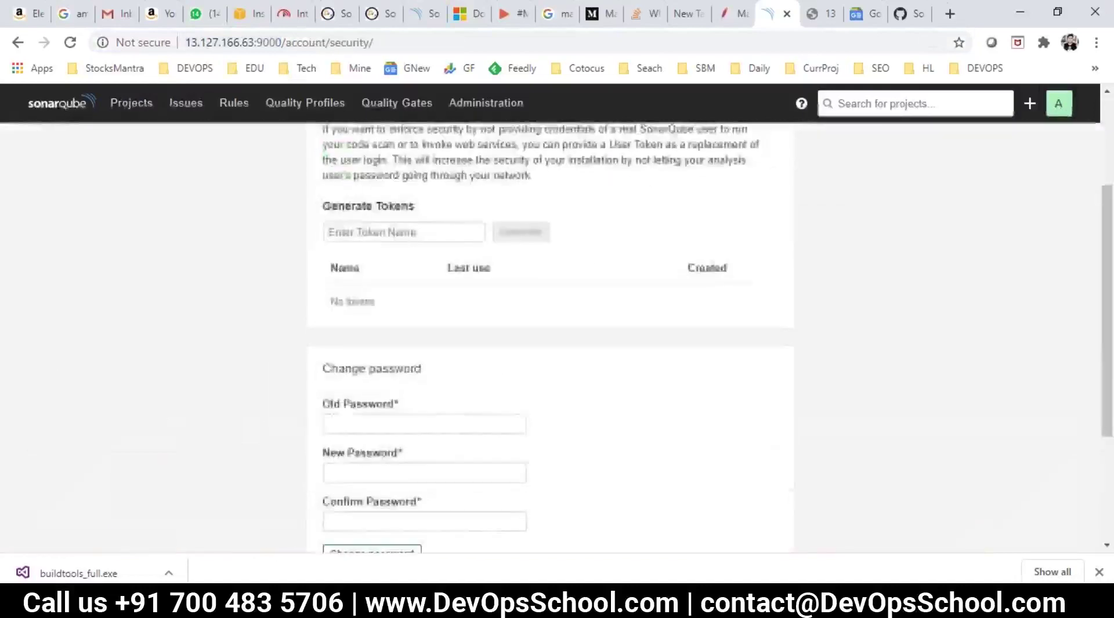
scroll(376, 256, "down", 3)
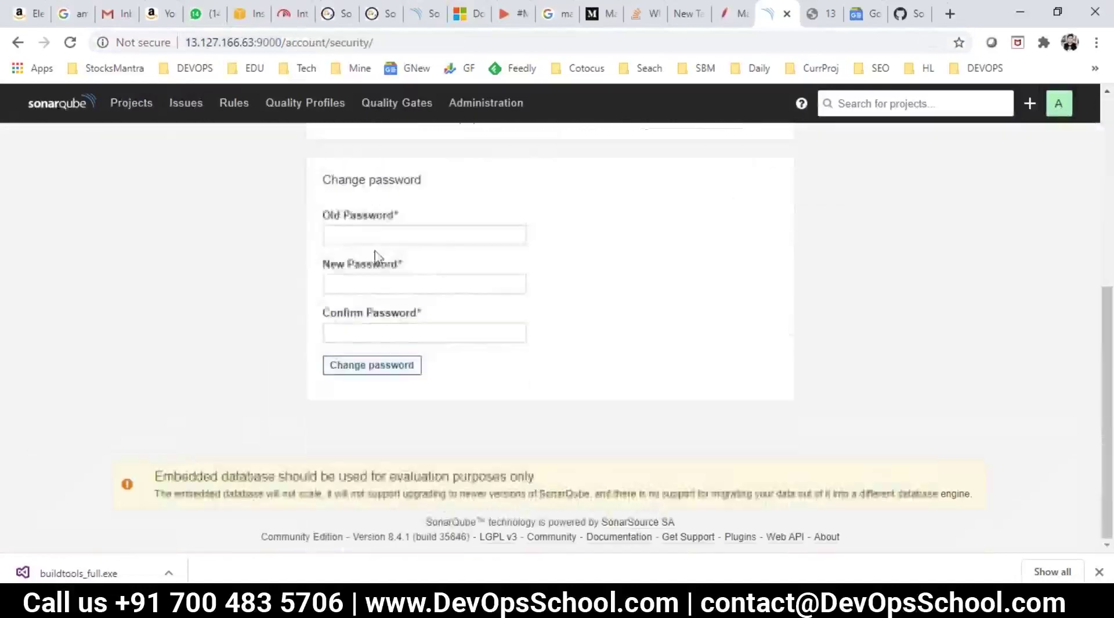
scroll(381, 316, "up", 3)
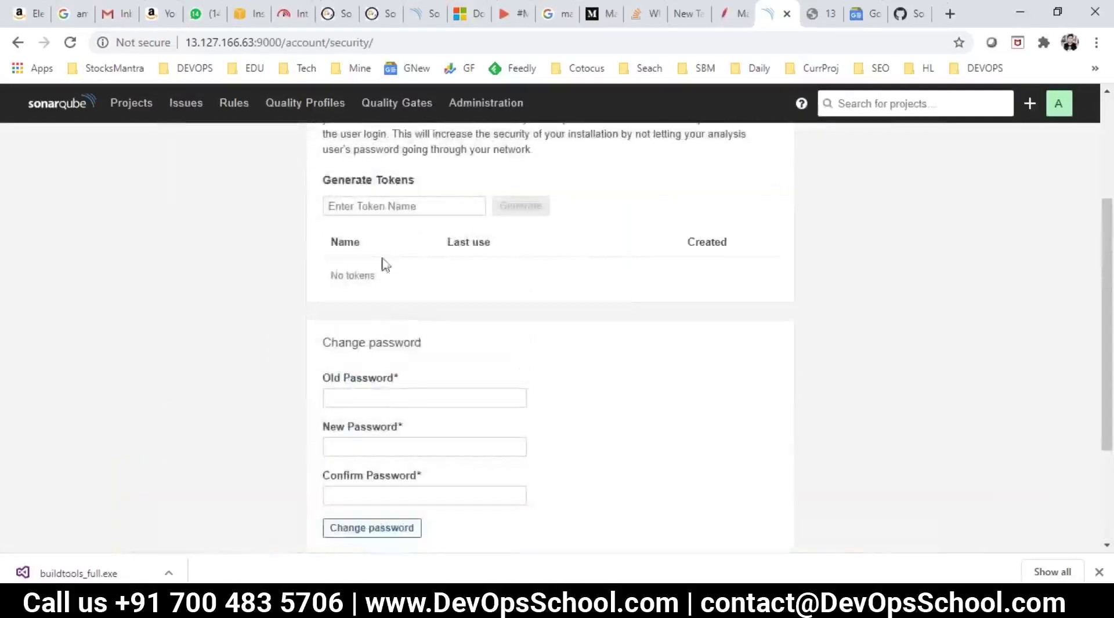
scroll(397, 283, "up", 2)
Step: Generate a user token named msbuild and select its value
left_click(357, 286)
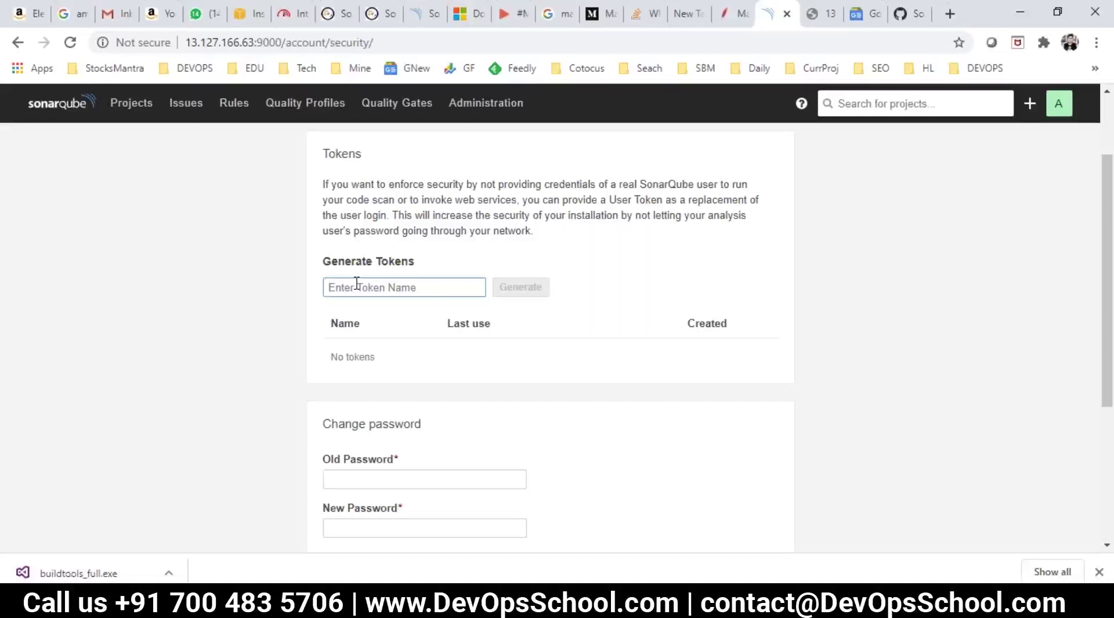
type("msbuild")
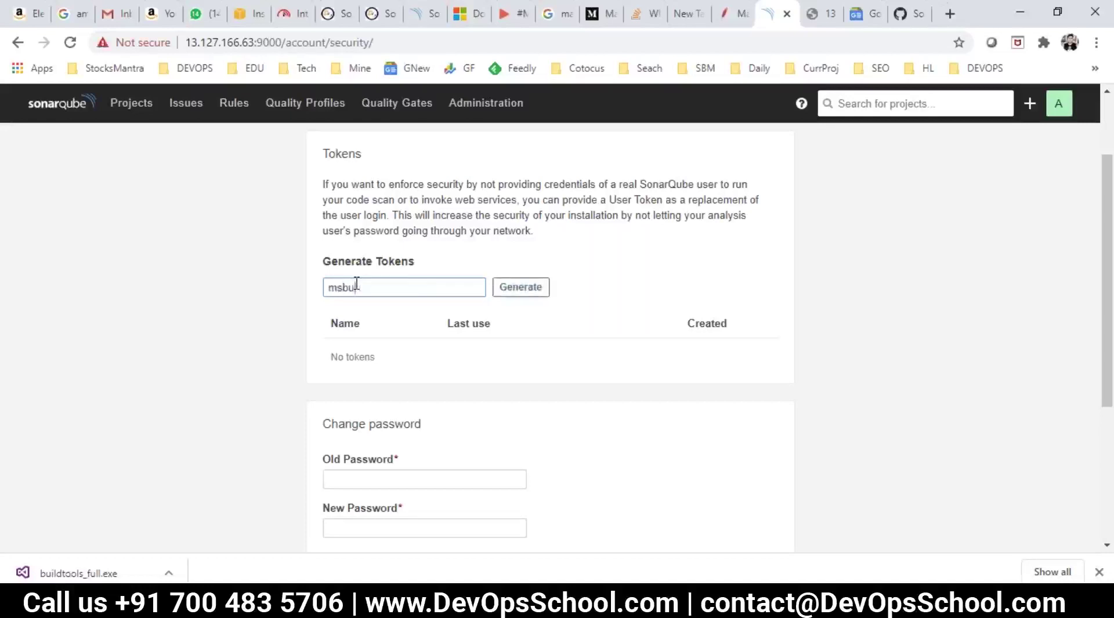
left_click(518, 290)
double_click(580, 376)
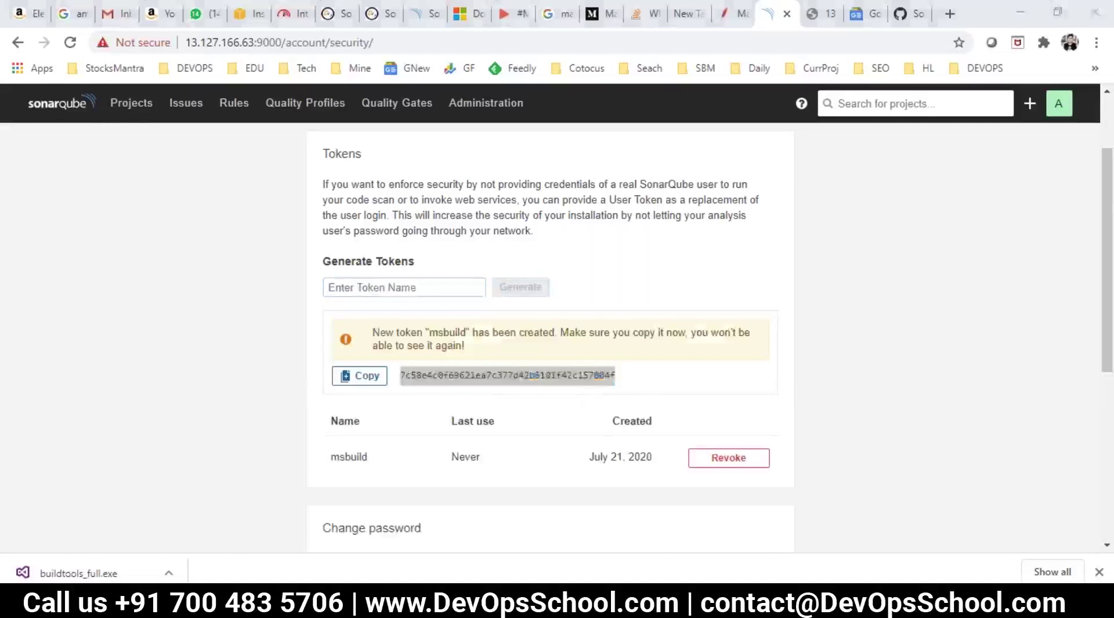
left_click(1020, 12)
left_click(493, 239)
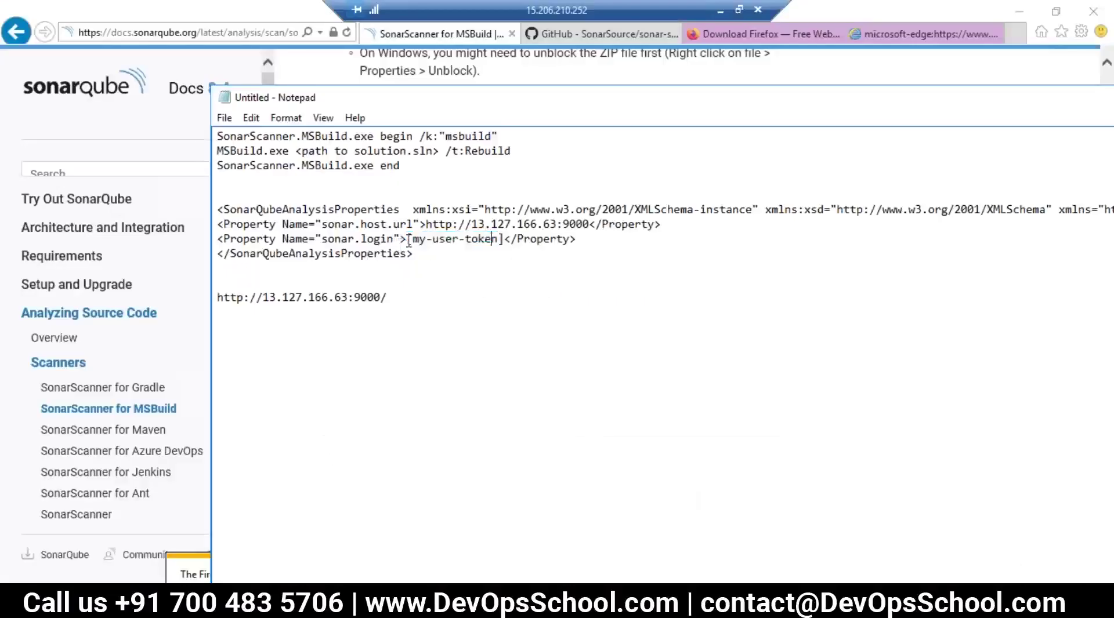
Step: Replace [my-user-token] in the sonar.login line with the copied msbuild token
left_click_drag(408, 239, 470, 240)
left_click(490, 262)
left_click_drag(409, 240, 505, 240)
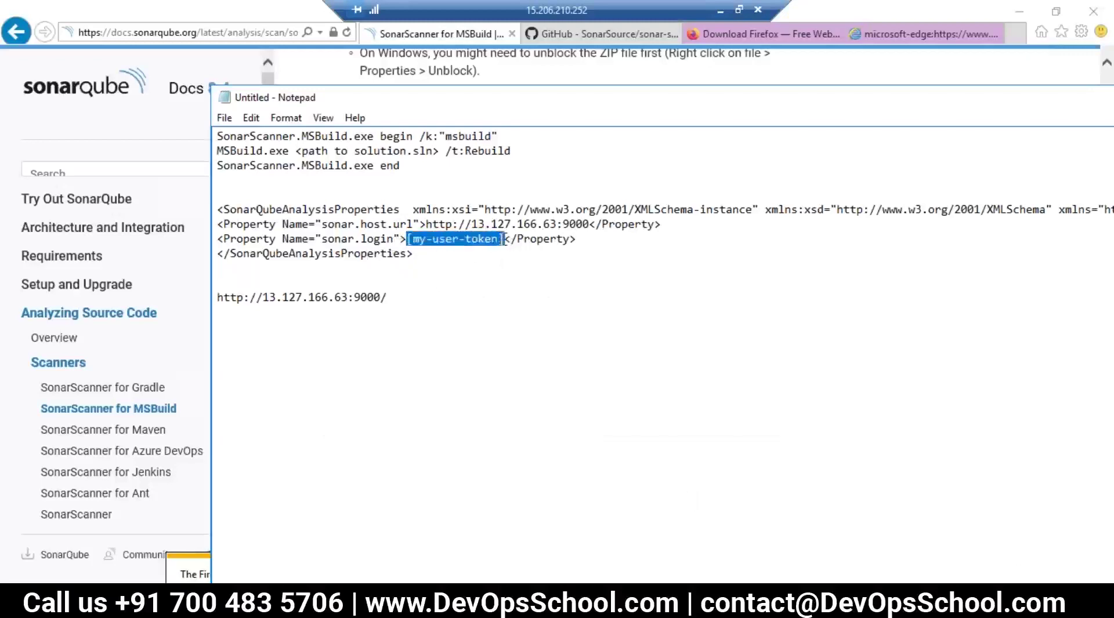
key("ctrl+v")
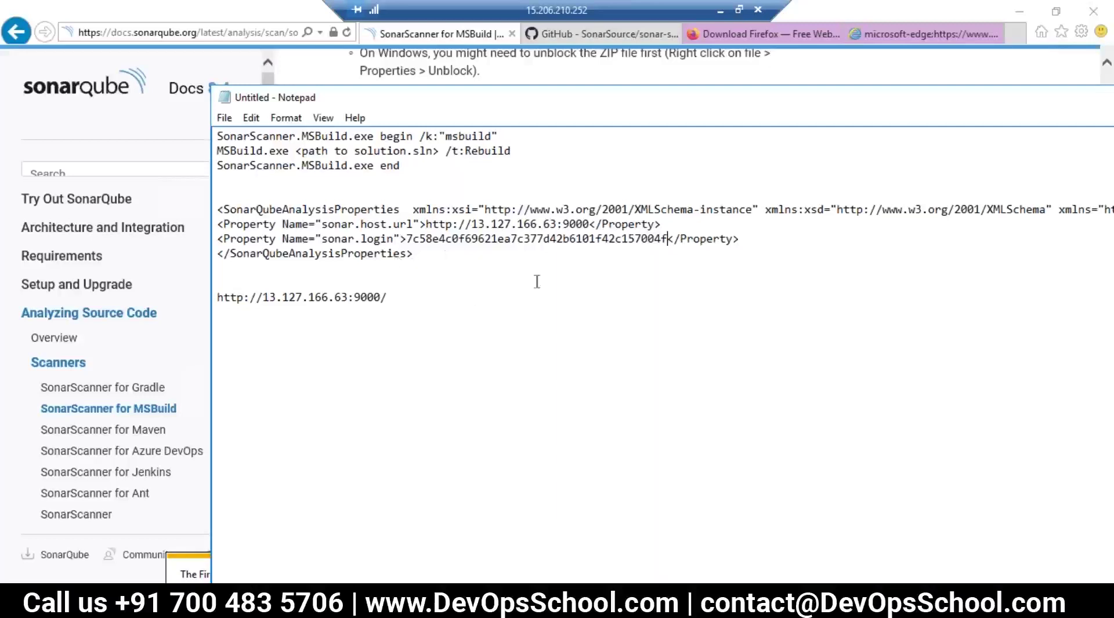
left_click_drag(414, 253, 231, 209)
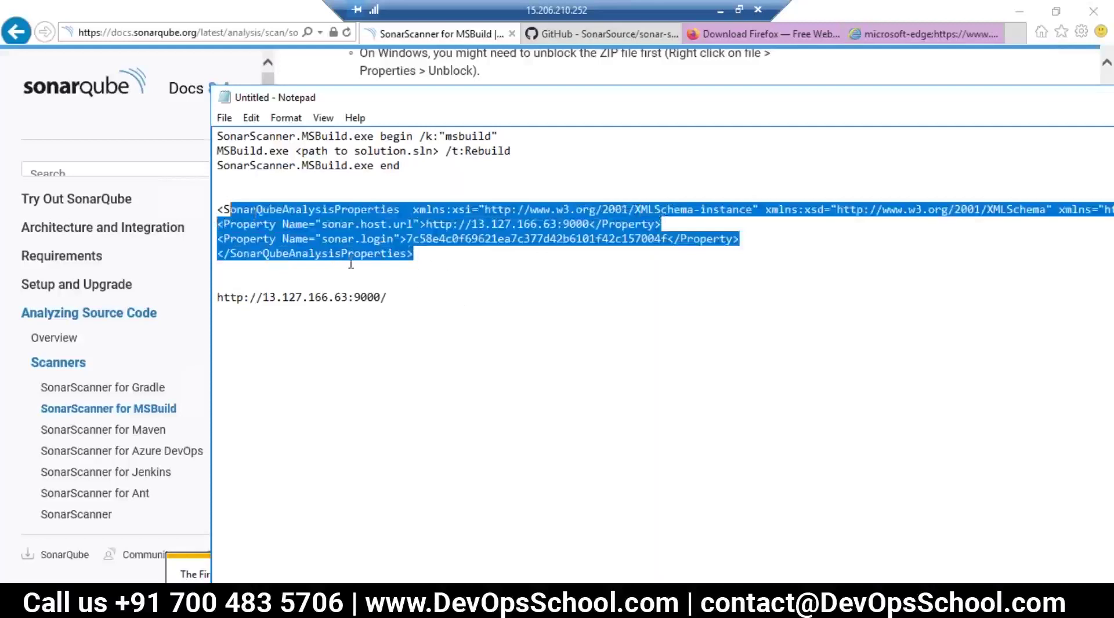
left_click(445, 239)
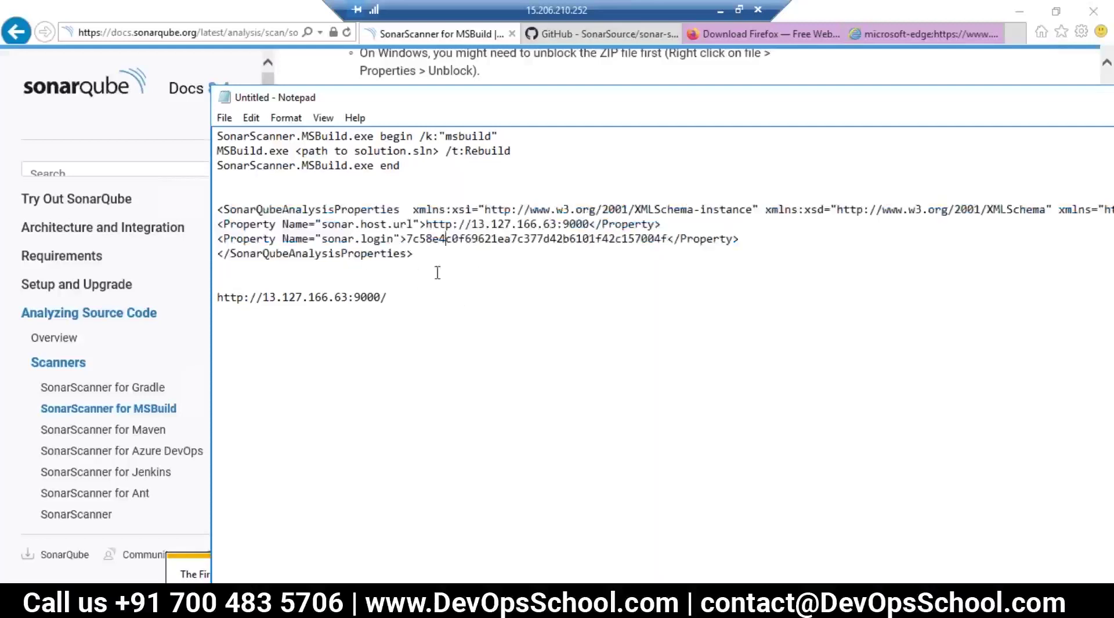